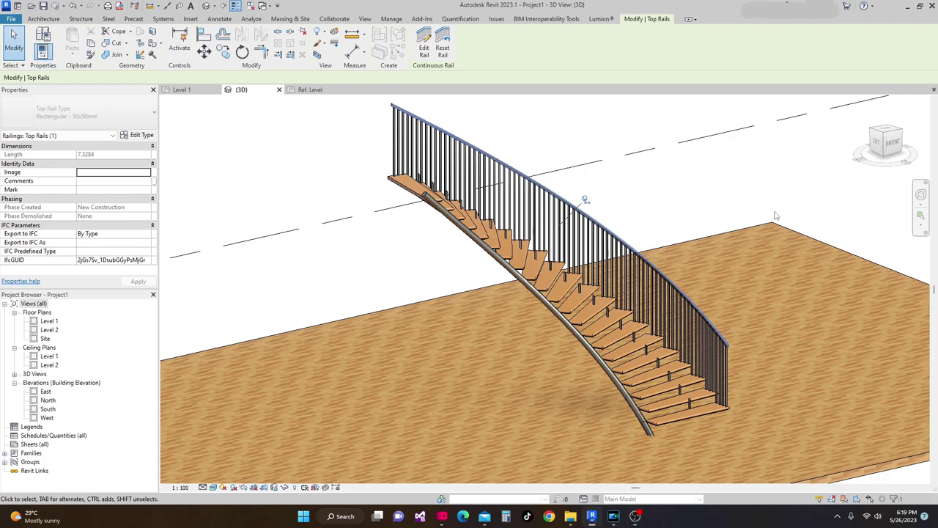
middle_click_drag(676, 286, 665, 262, "shift")
scroll(544, 337, "up", 5)
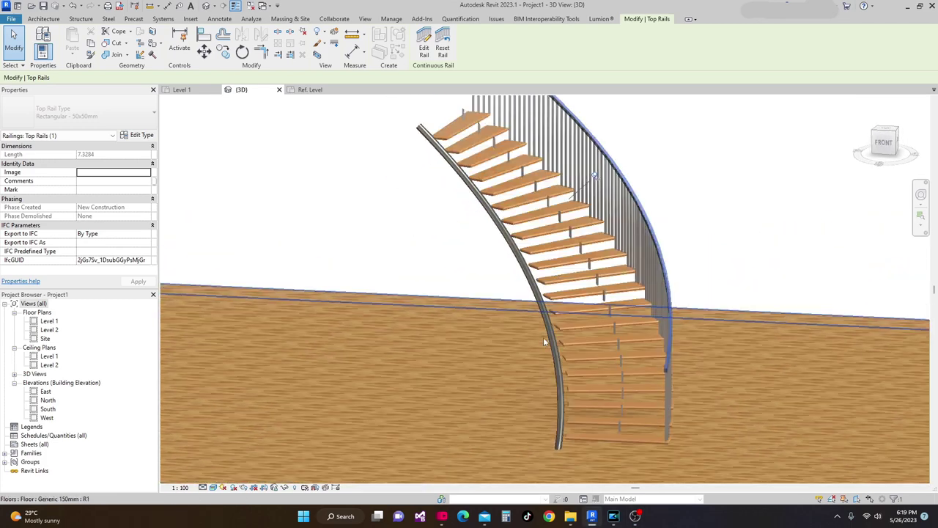
scroll(524, 284, "down", 6)
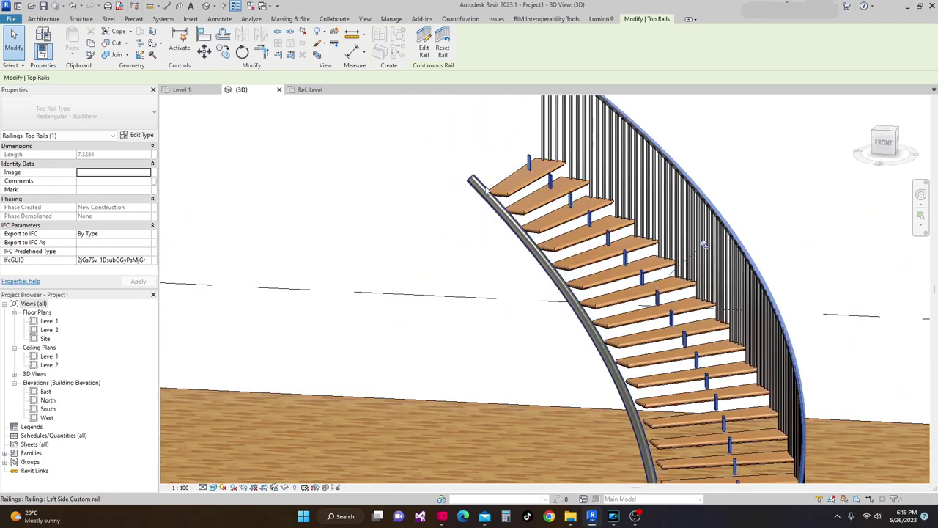
middle_click_drag(588, 362, 343, 294)
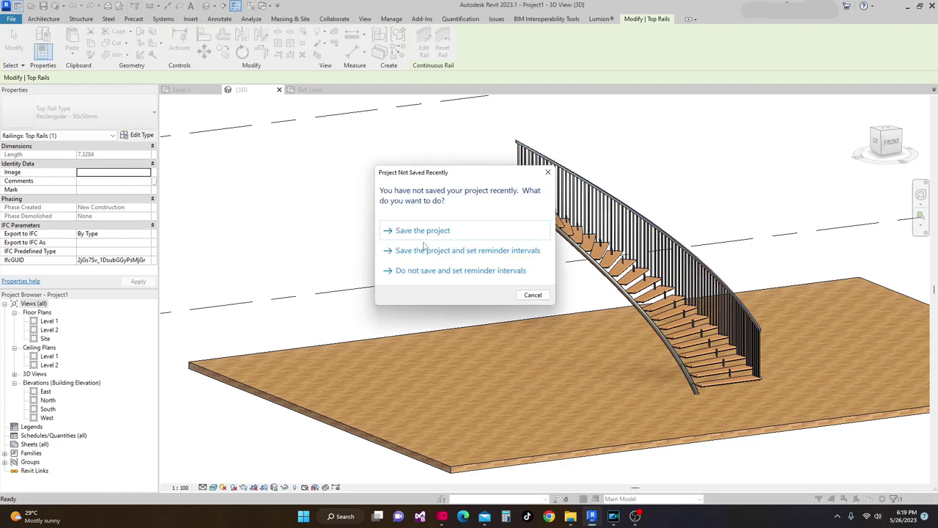
Dismiss the save reminder and create a new family from the English Metric Baluster-Post.rft template.
left_click(533, 295)
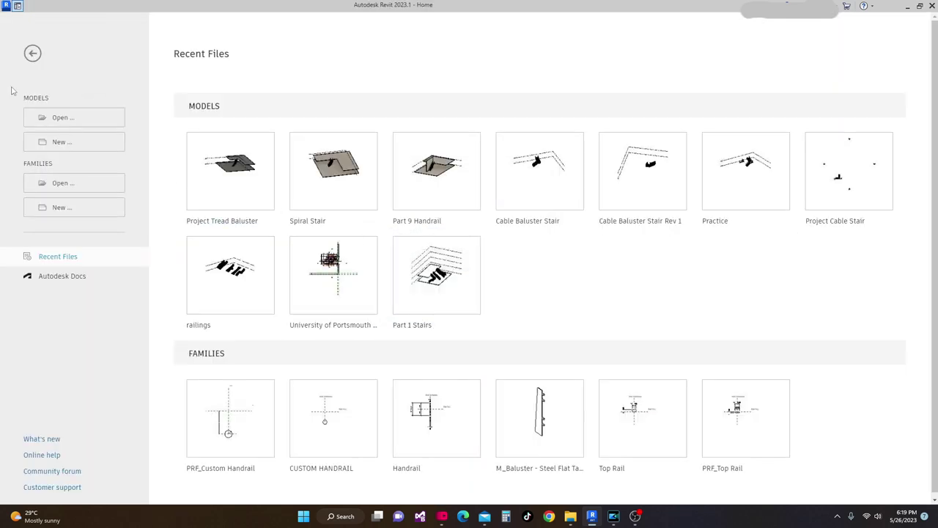
left_click(63, 209)
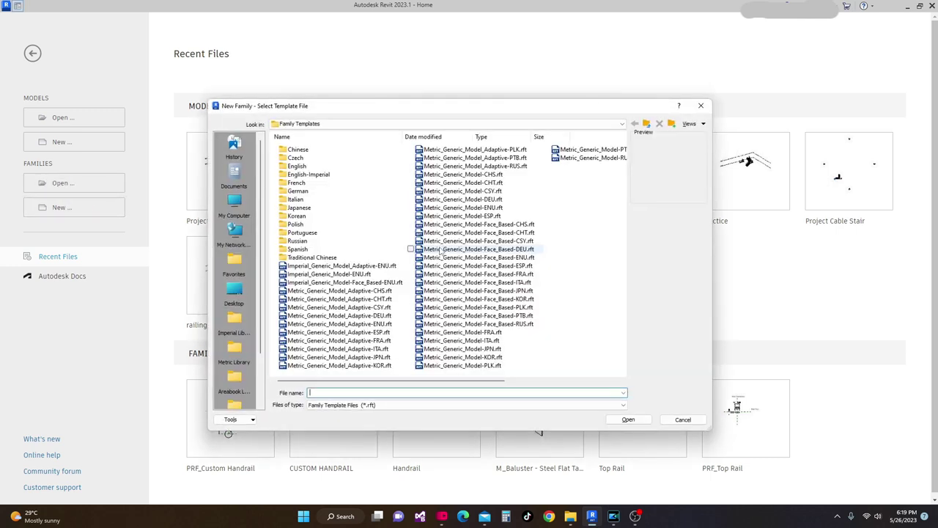
double_click(297, 166)
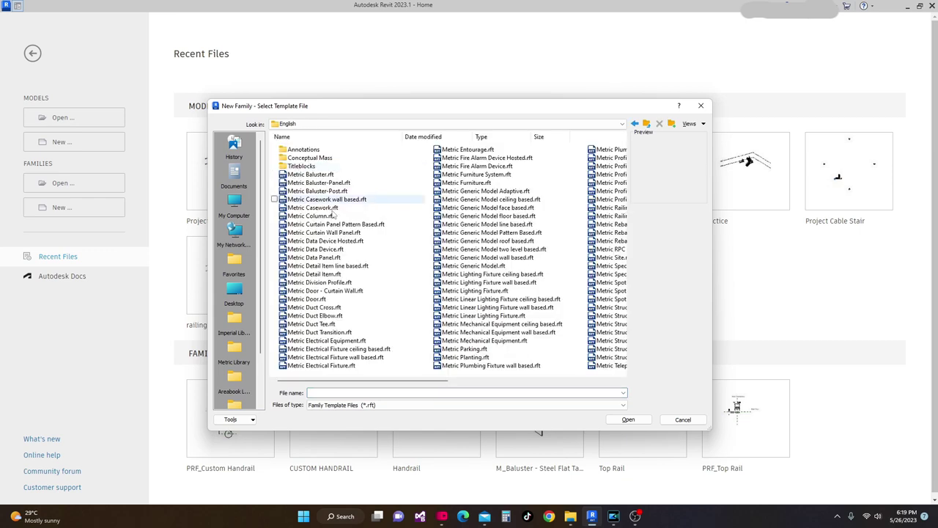
left_click_drag(396, 381, 371, 387)
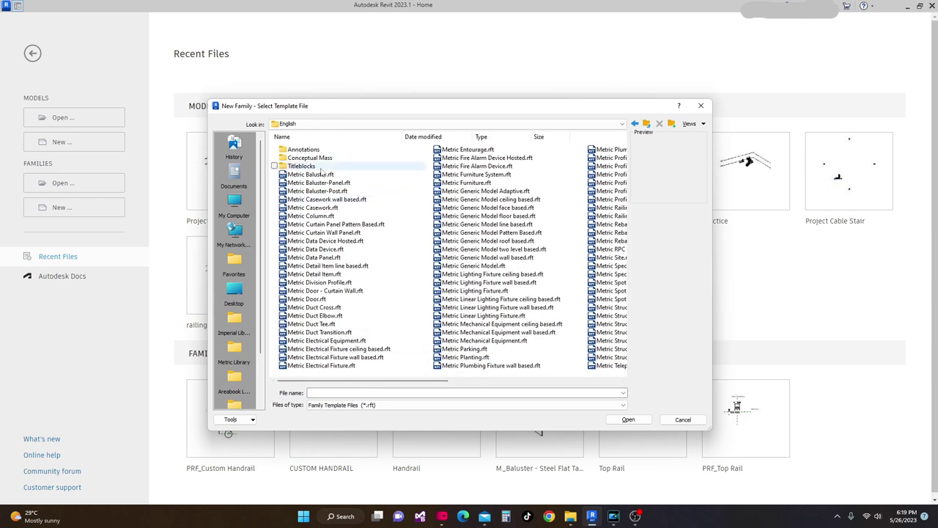
left_click(321, 192)
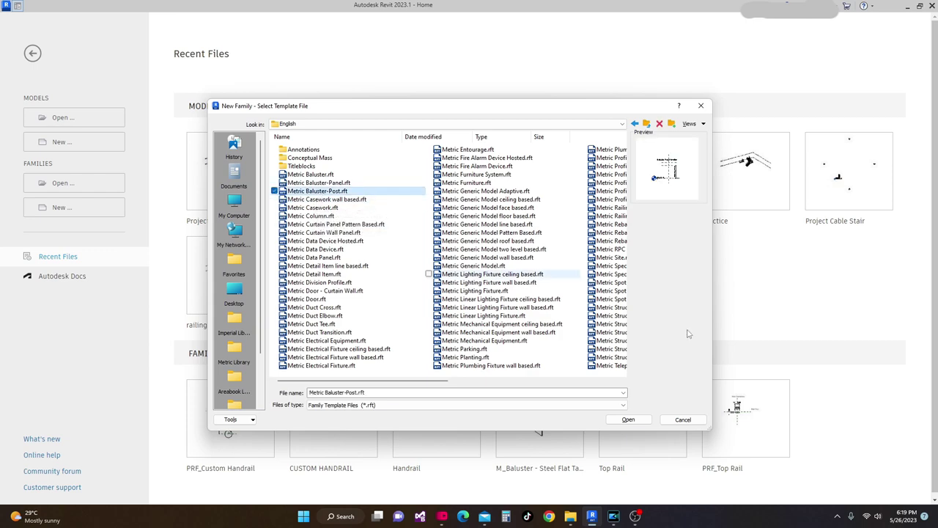
left_click(628, 419)
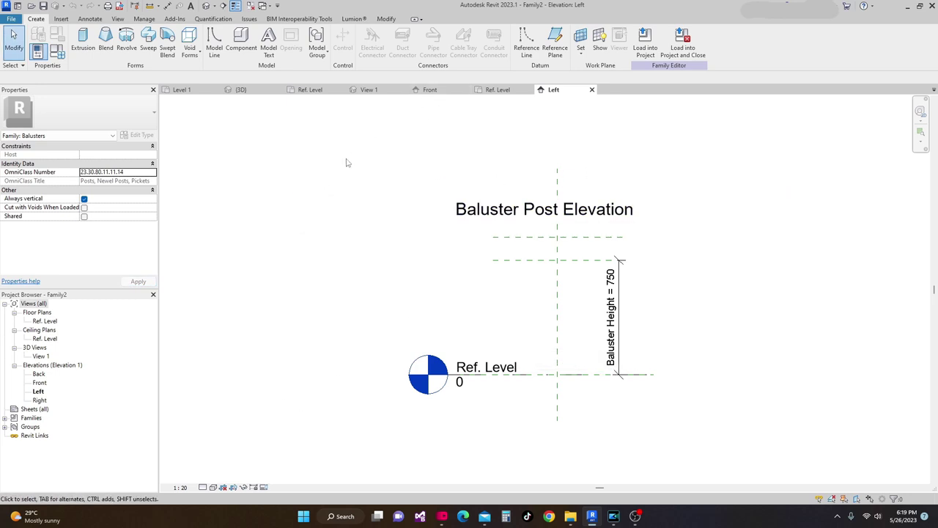
In the new family's Ref. Level plan, set the project length units to meters with 2 decimal places.
left_click(498, 91)
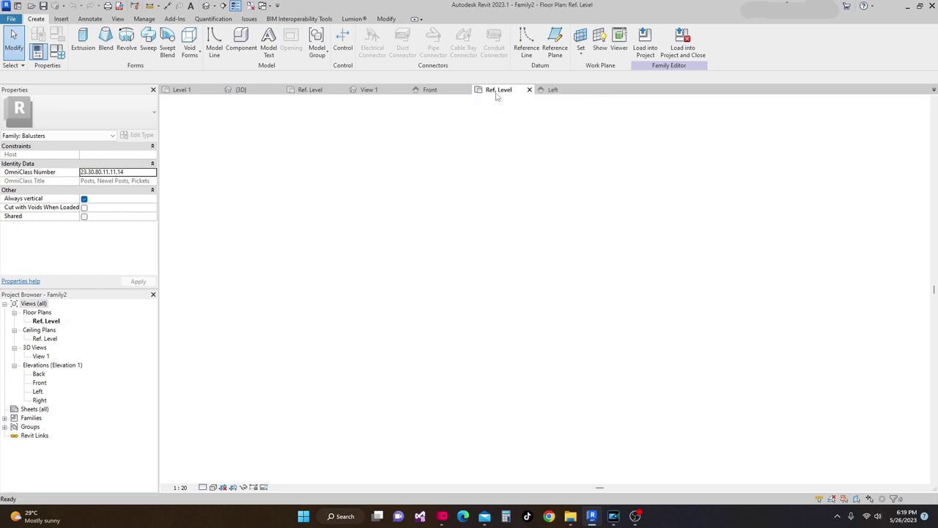
scroll(549, 313, "up", 3)
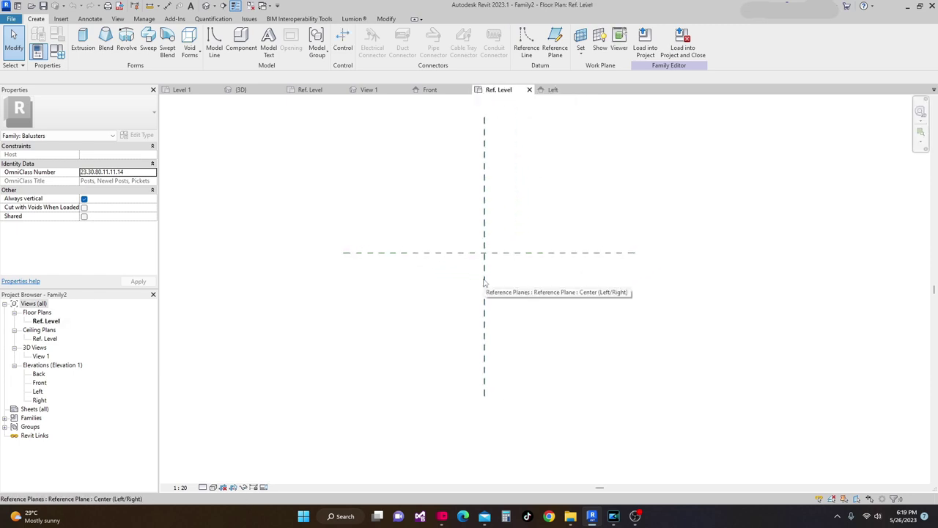
key("u")
key("n")
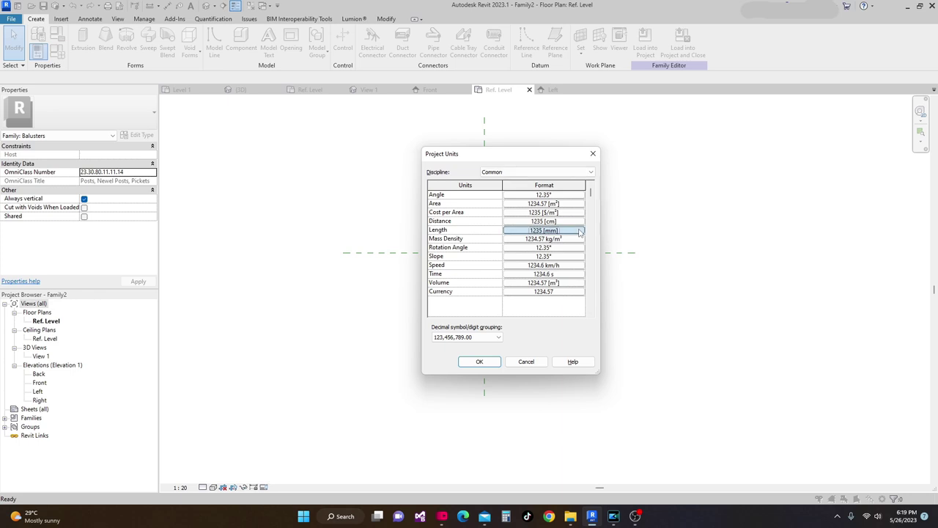
left_click(578, 231)
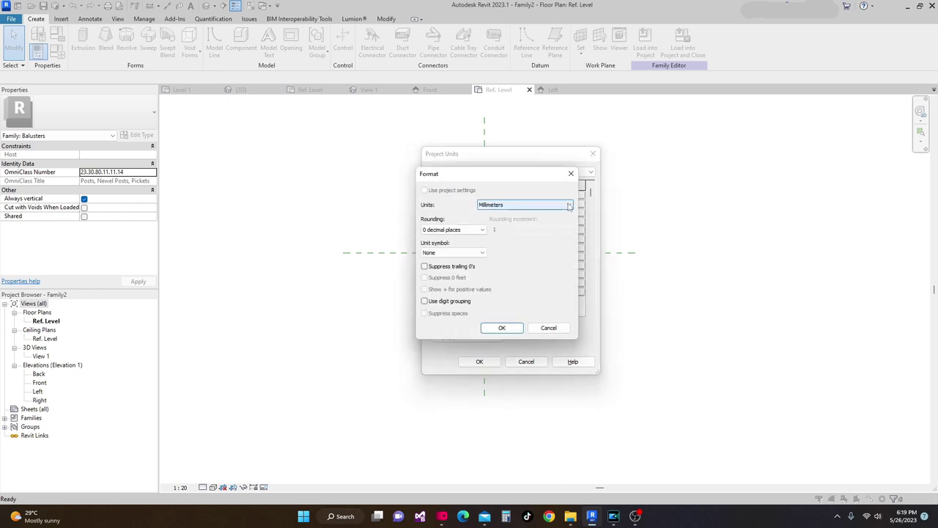
left_click(559, 206)
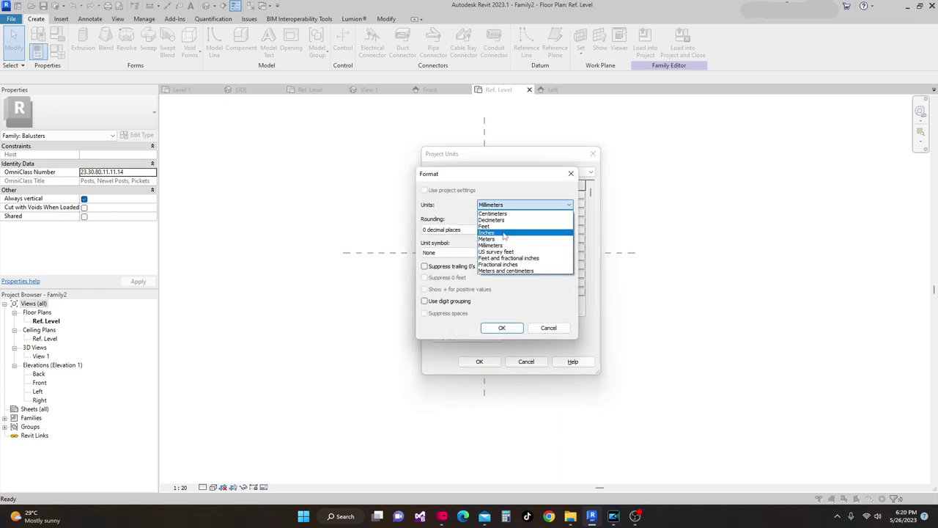
left_click(487, 238)
left_click(483, 230)
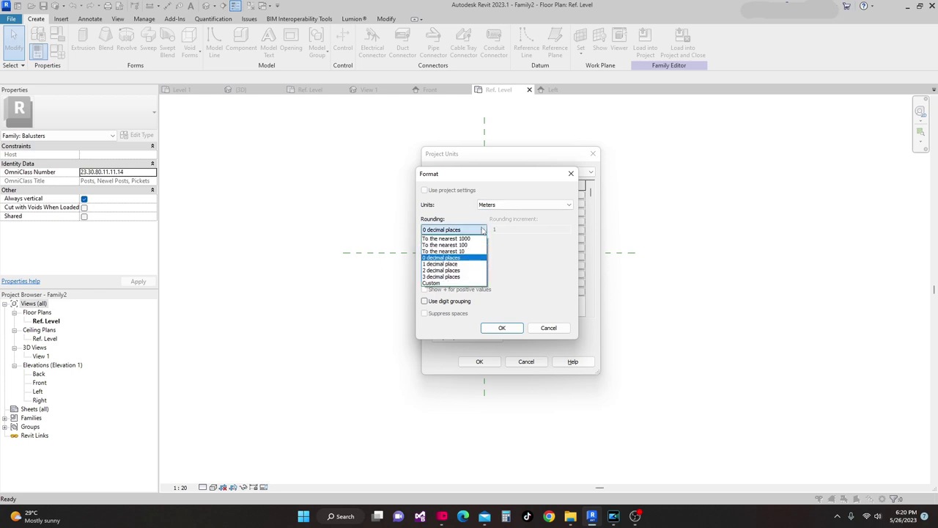
left_click(469, 273)
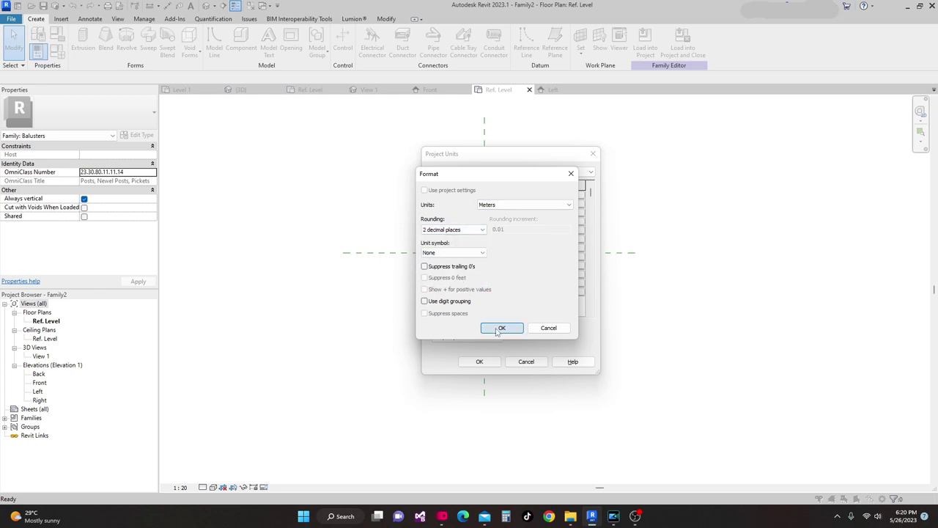
left_click(495, 330)
left_click(483, 364)
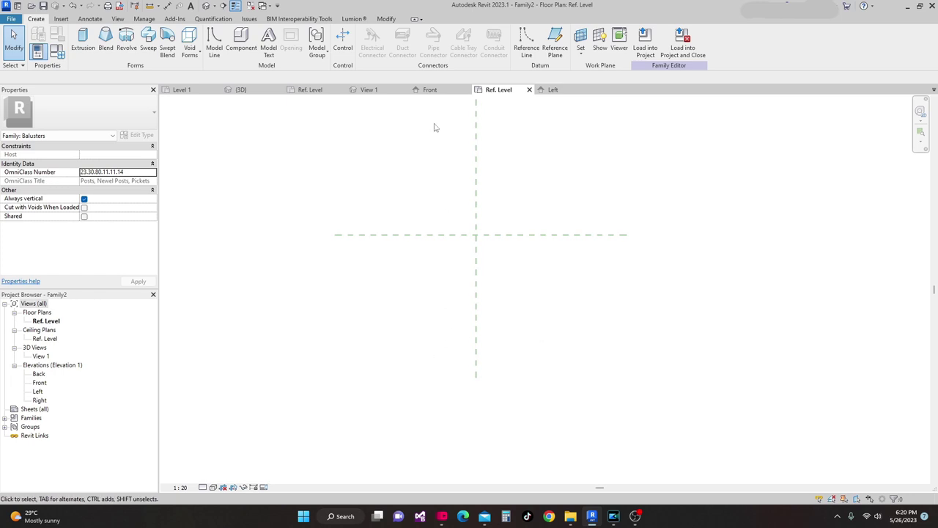
Start an extrusion and sketch a rectangle about 0.49 by 0.05 m with its upper corner at the reference planes' intersection.
left_click(82, 42)
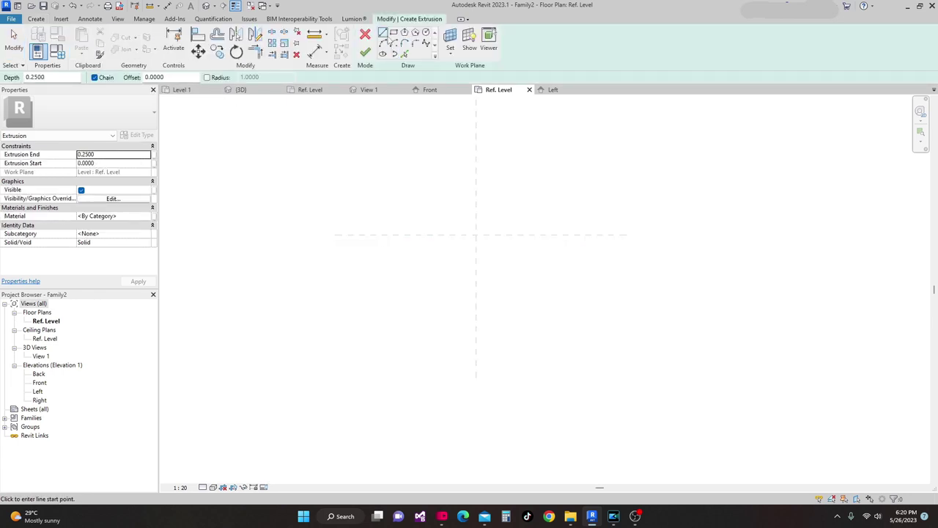
scroll(496, 242, "up", 1)
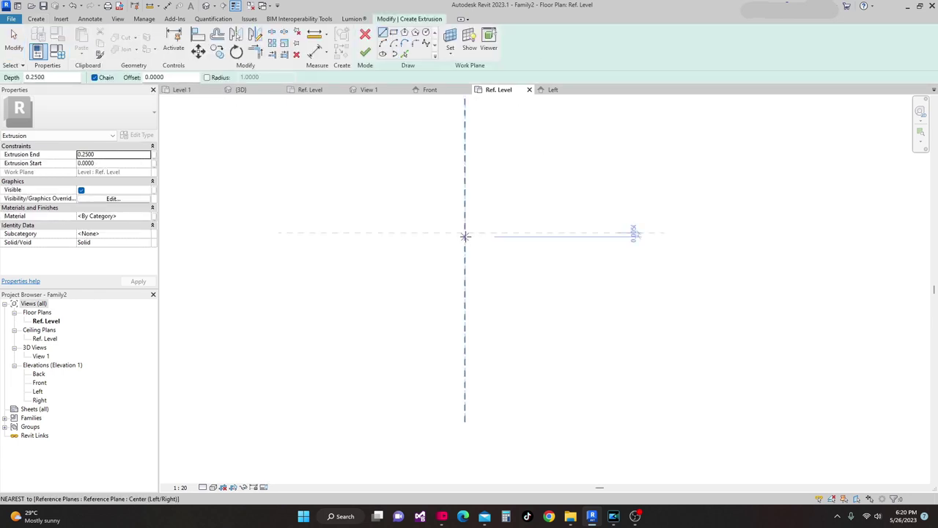
left_click(464, 233)
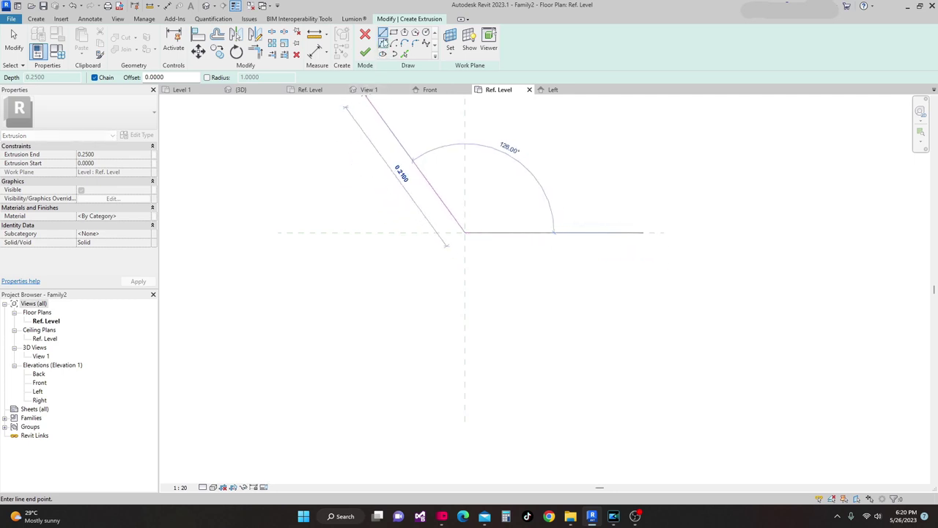
left_click(397, 33)
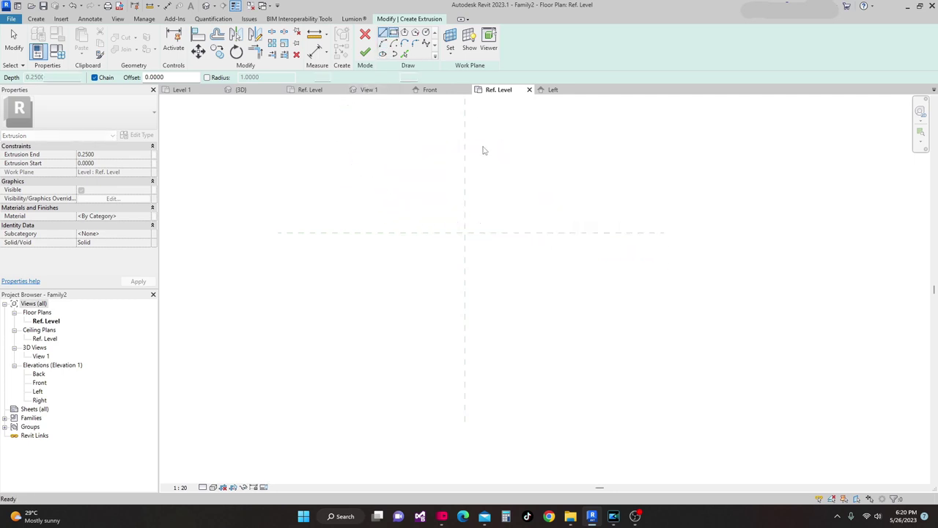
left_click(464, 234)
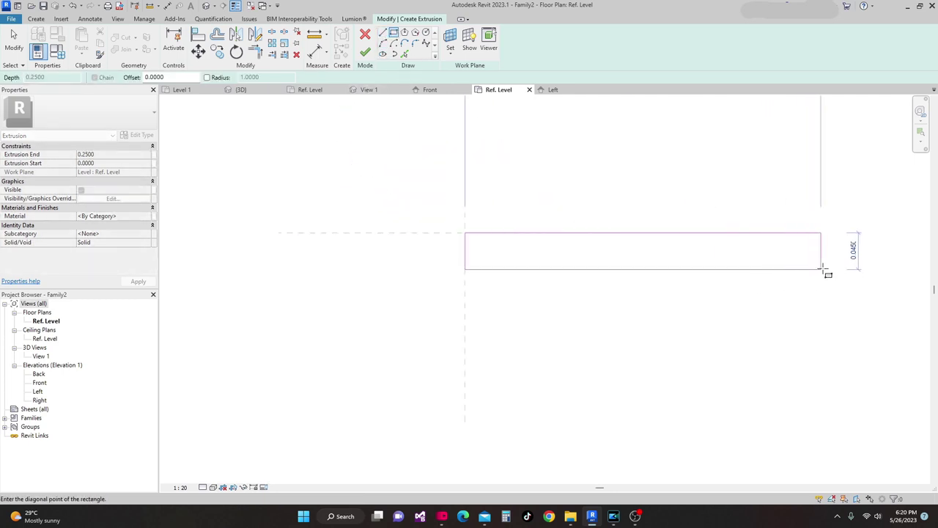
left_click(866, 273)
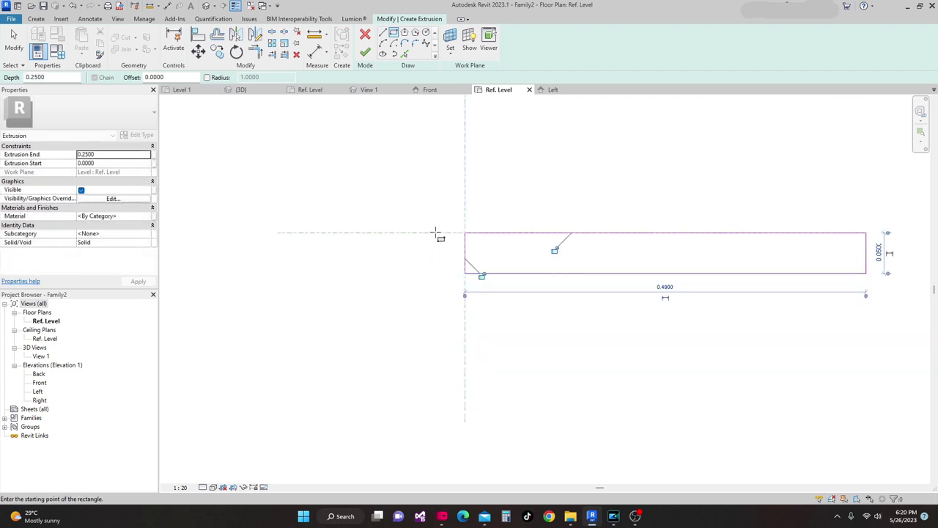
scroll(551, 247, "down", 3)
key("Escape")
key("Escape")
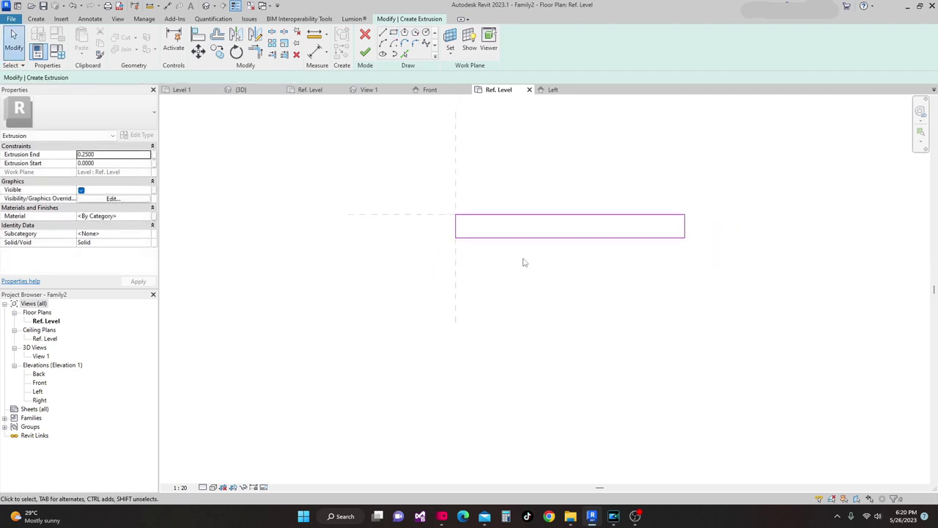
Add aligned dimensions for the short side and the long side of the sketched rectangle.
key("d")
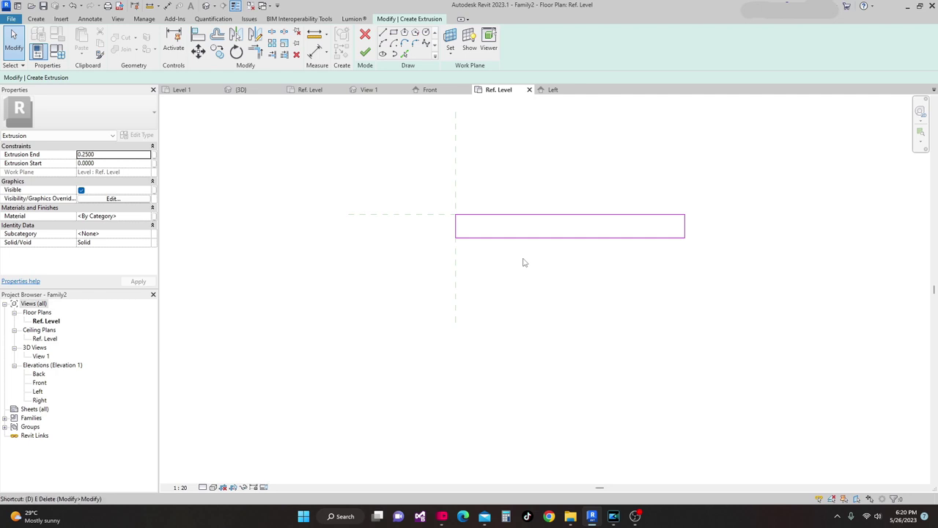
key("i")
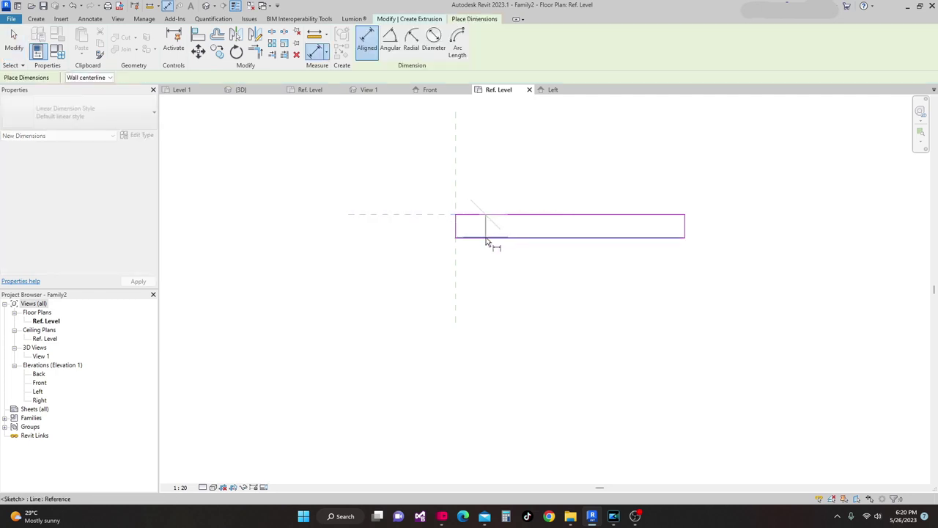
left_click(358, 255)
scroll(450, 246, "up", 1)
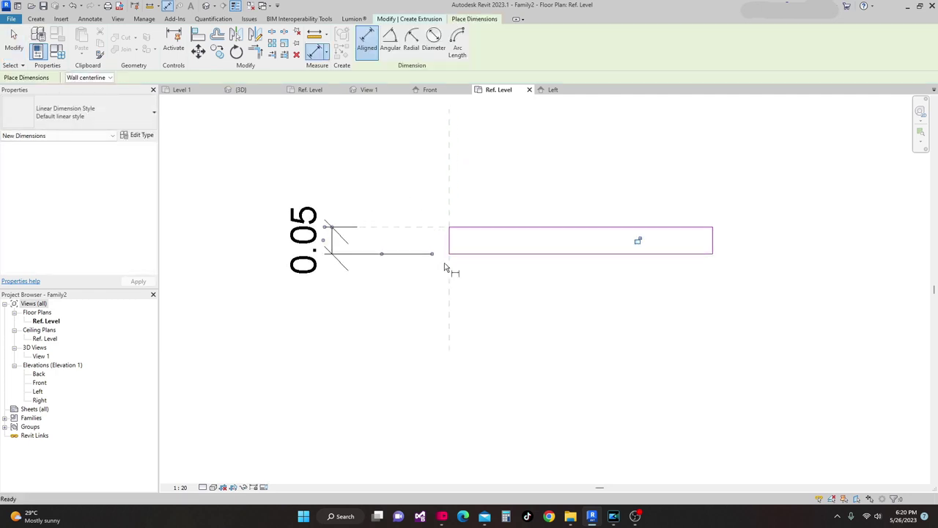
left_click(451, 245)
left_click(714, 248)
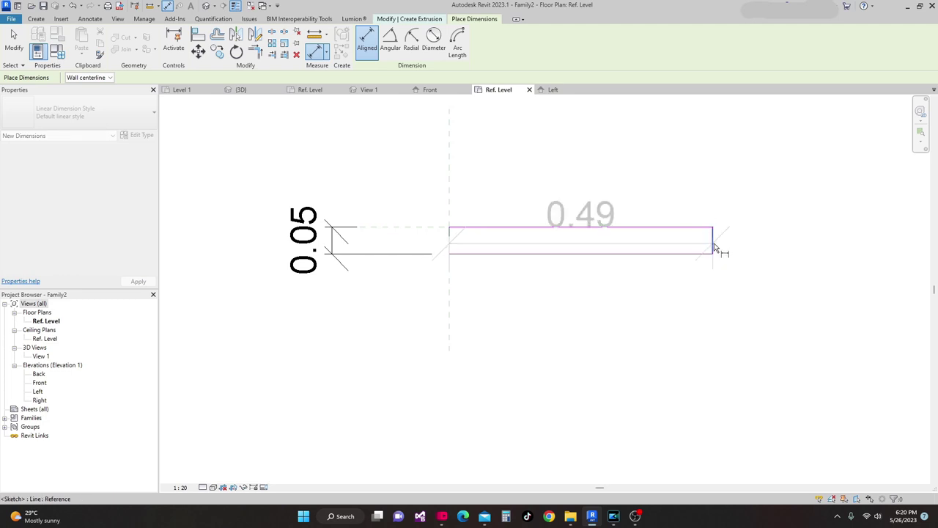
left_click(684, 176)
scroll(521, 329, "down", 2)
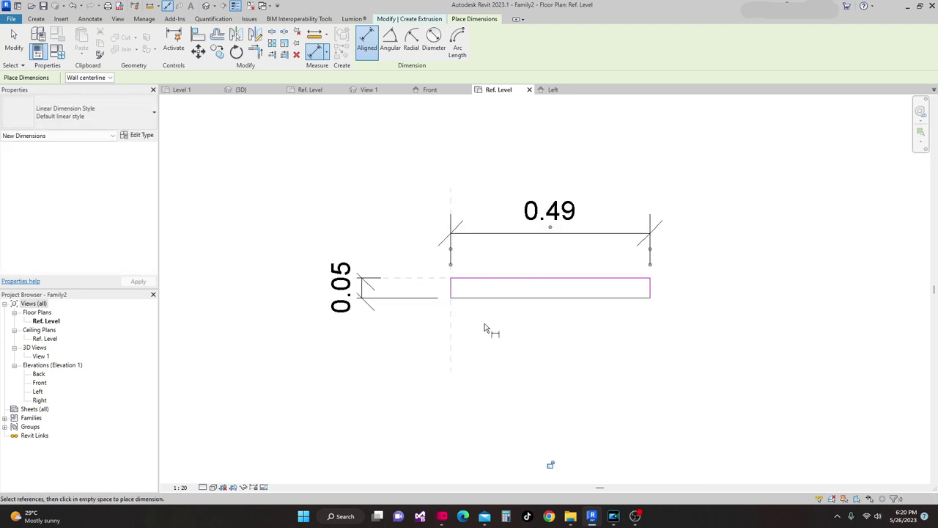
key("Escape")
Label the rectangle's long-side dimension with a new type family parameter named L.
left_click(520, 236)
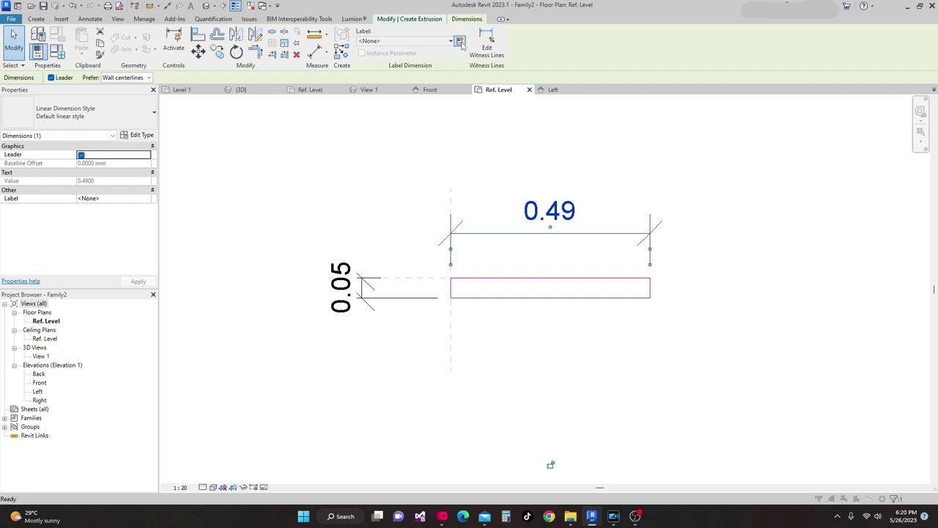
left_click_drag(405, 145, 387, 110)
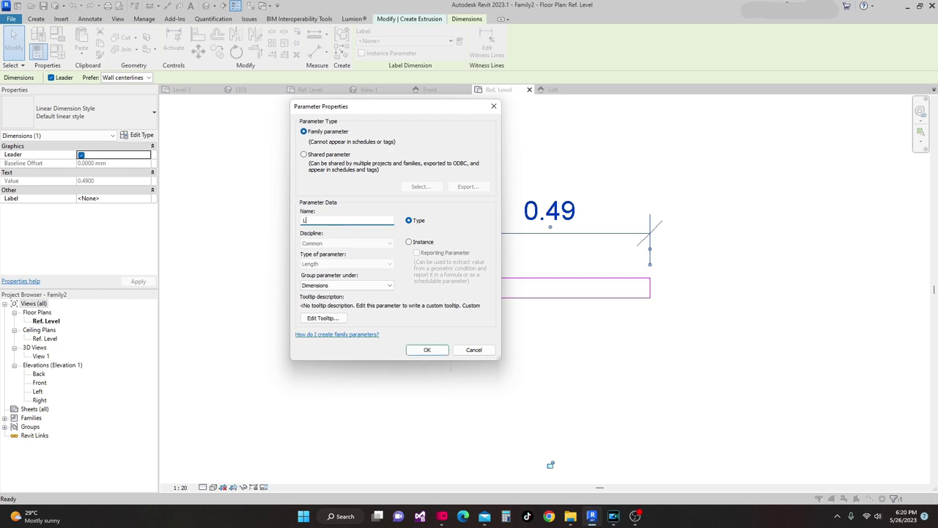
left_click(427, 350)
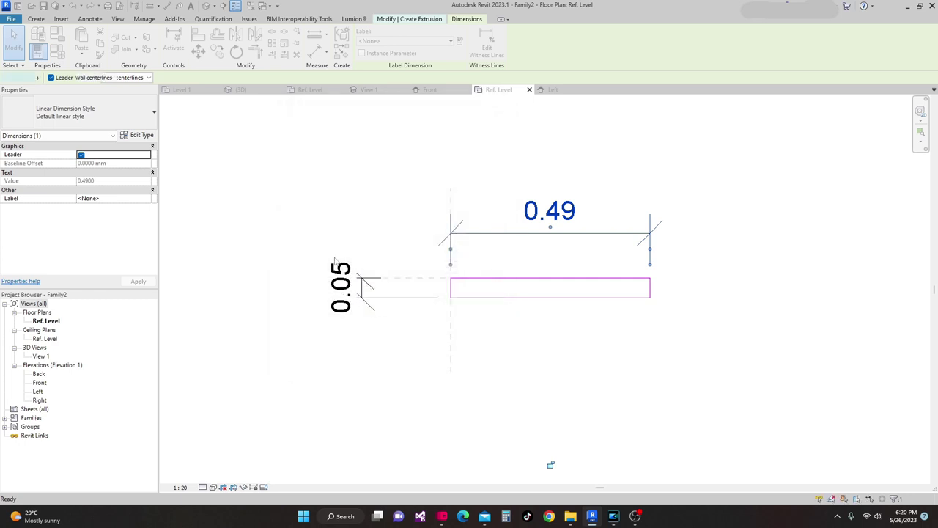
Set the rectangle's length dimension L to 1.5 m.
middle_click_drag(389, 192, 342, 196)
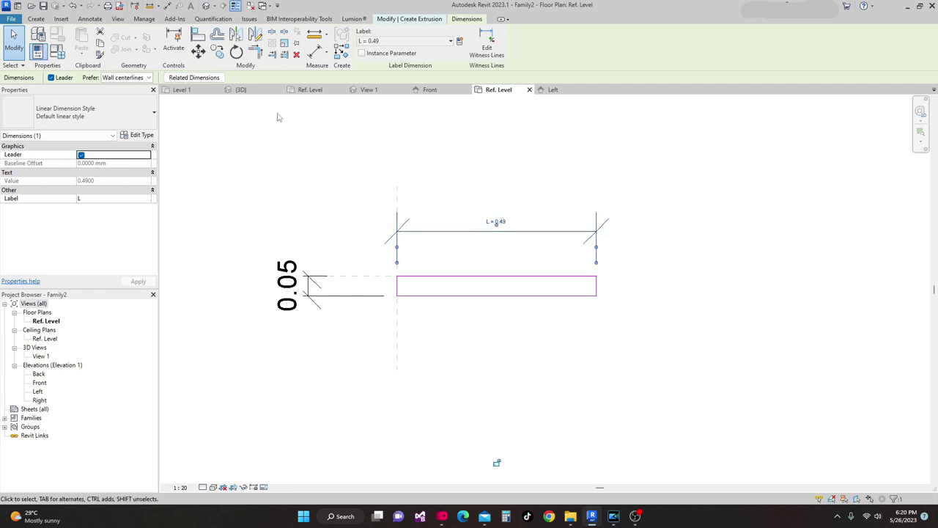
left_click(497, 220)
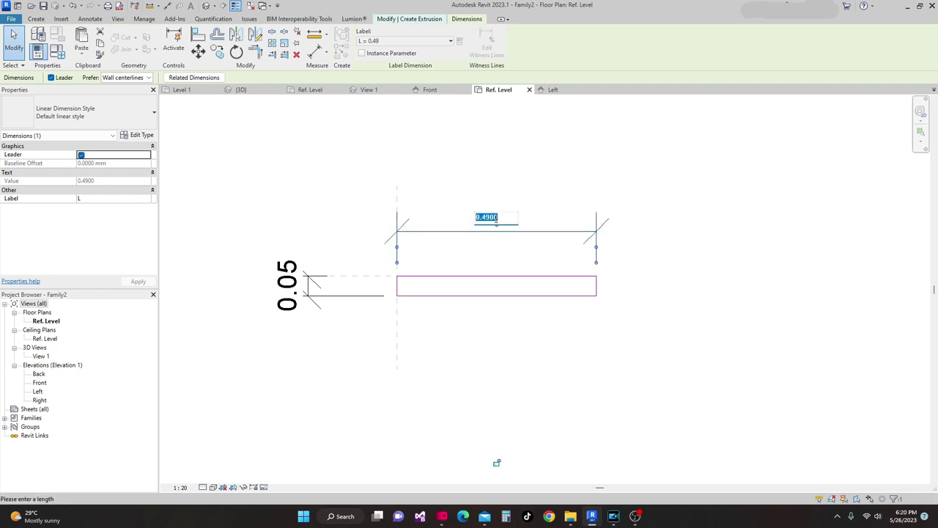
type("1.5")
key("Return")
scroll(381, 286, "down", 2)
scroll(389, 219, "up", 1)
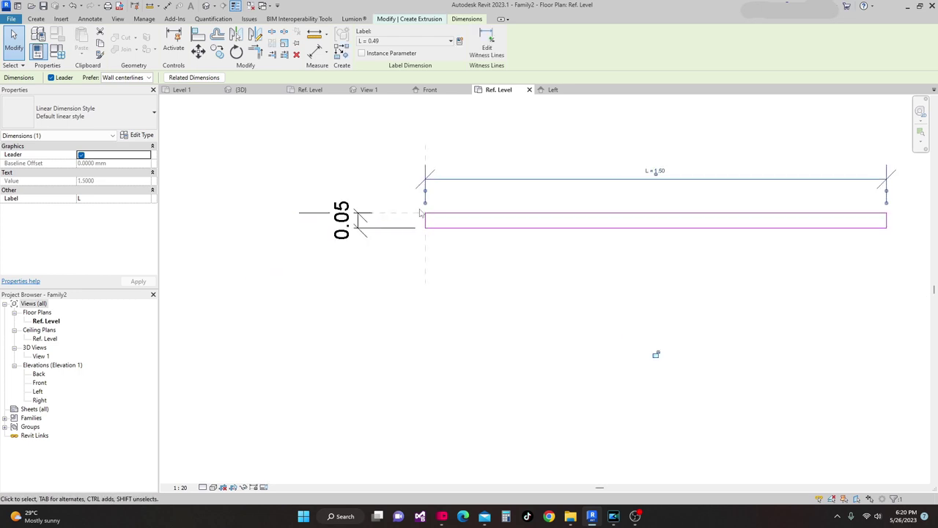
Label the rectangle's short-side dimension with a new type family parameter named W.
scroll(445, 221, "up", 2)
middle_click_drag(433, 256, 447, 249)
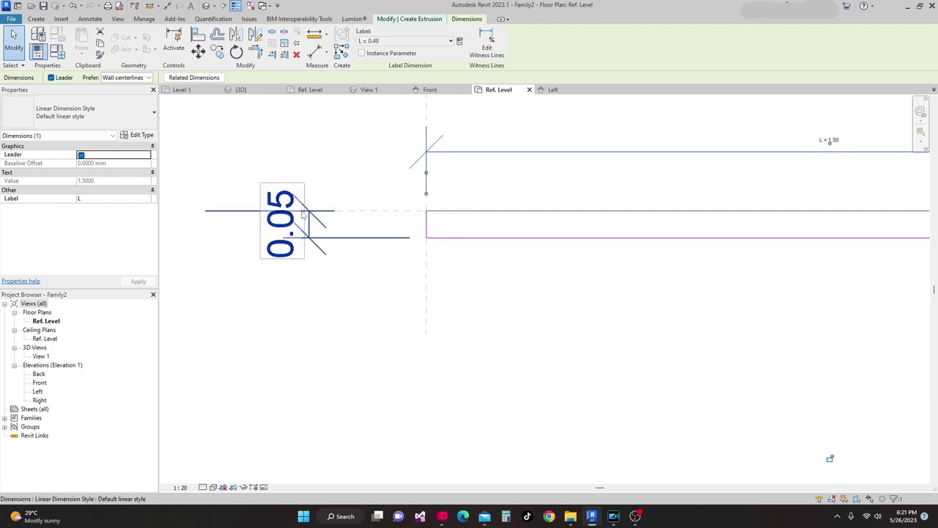
left_click(303, 228)
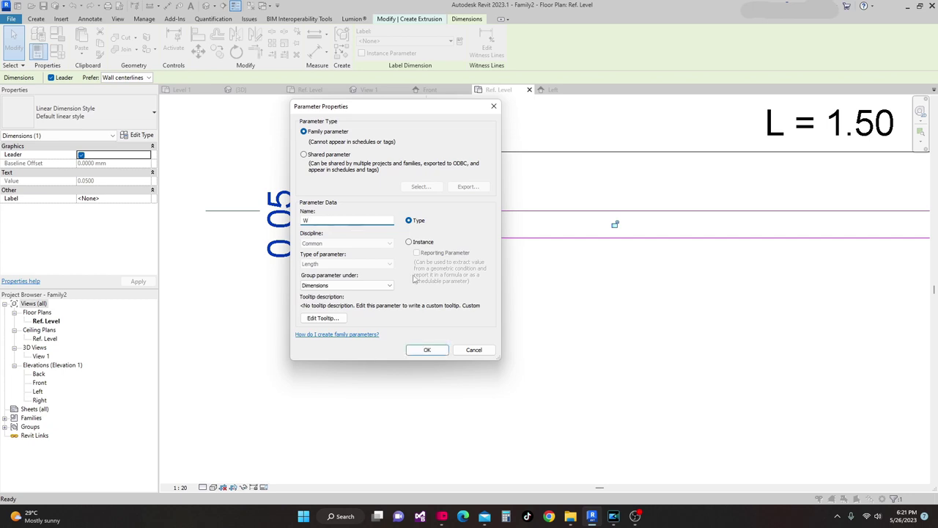
type("W")
left_click(427, 350)
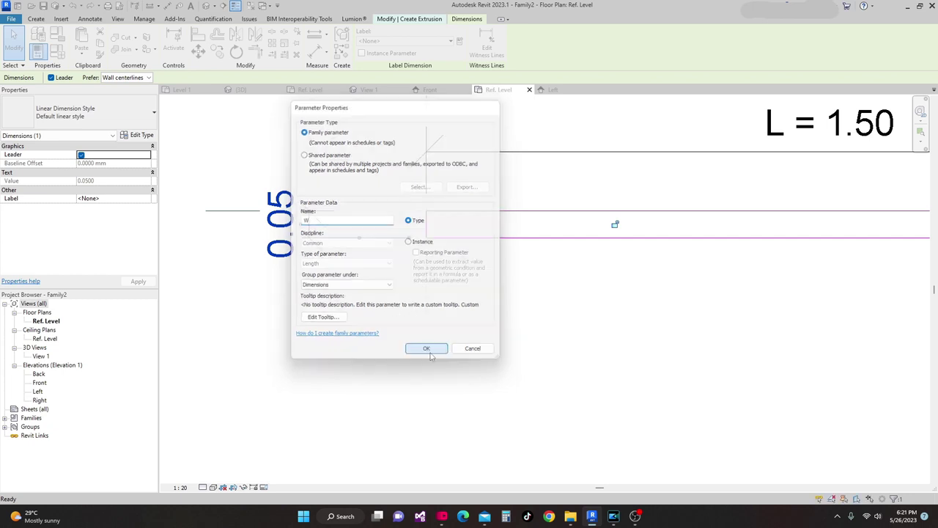
Set the rectangle's width dimension W to 0.10 m.
scroll(304, 250, "up", 2)
scroll(311, 220, "up", 1)
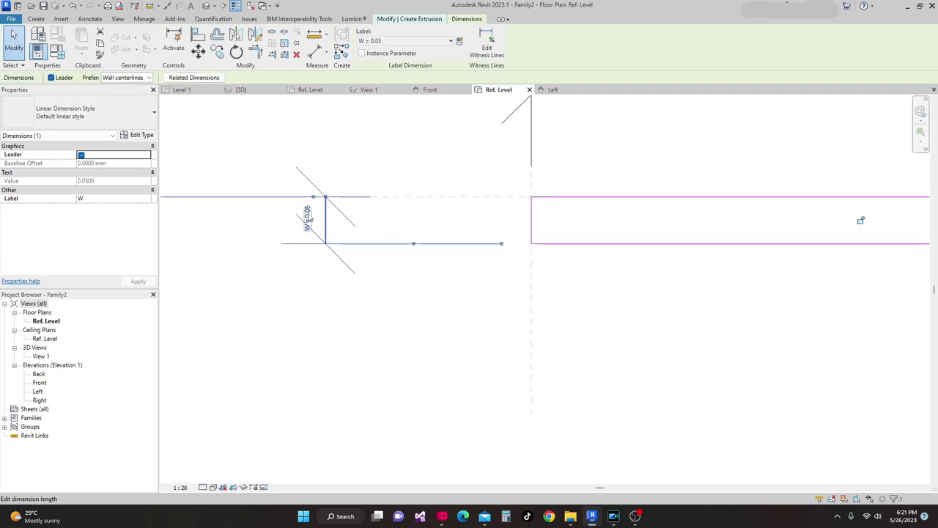
left_click(308, 218)
key("BackSpace")
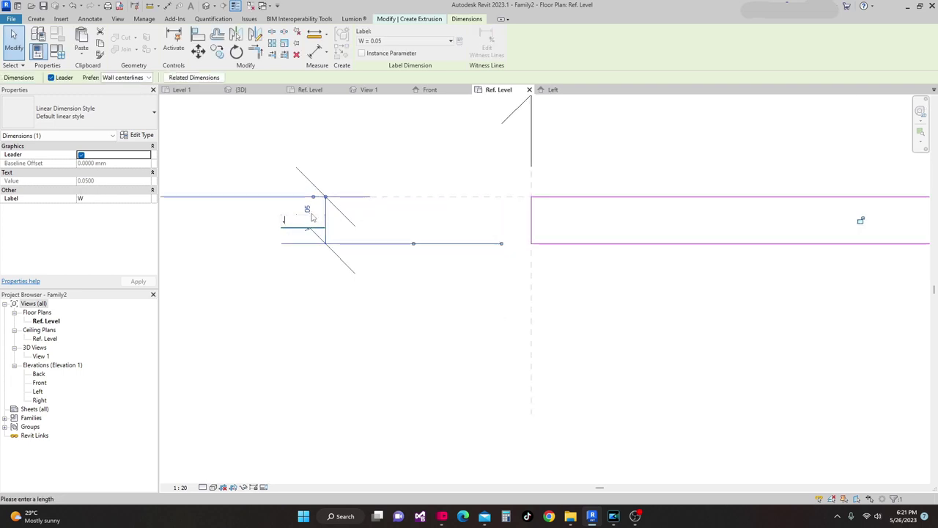
key("Return")
scroll(411, 308, "down", 4)
middle_click_drag(352, 291, 438, 296)
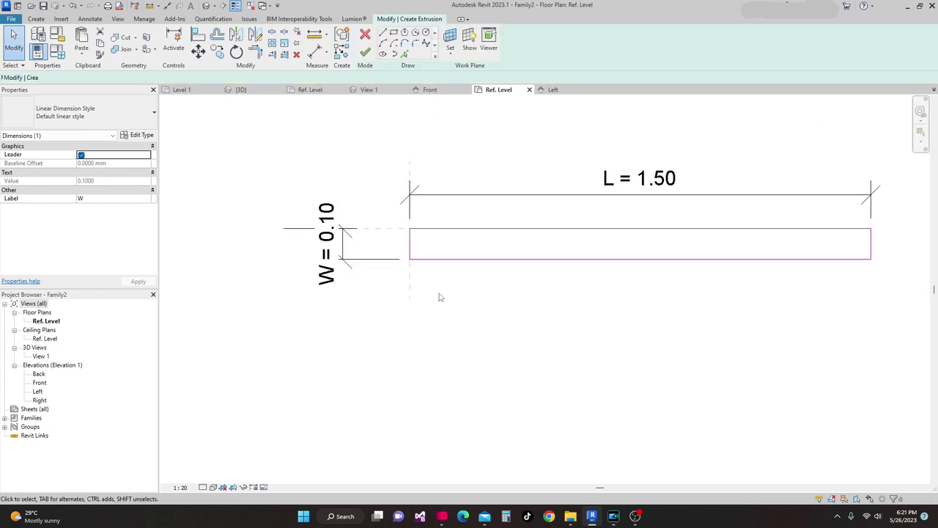
key("Escape")
scroll(440, 279, "up", 2)
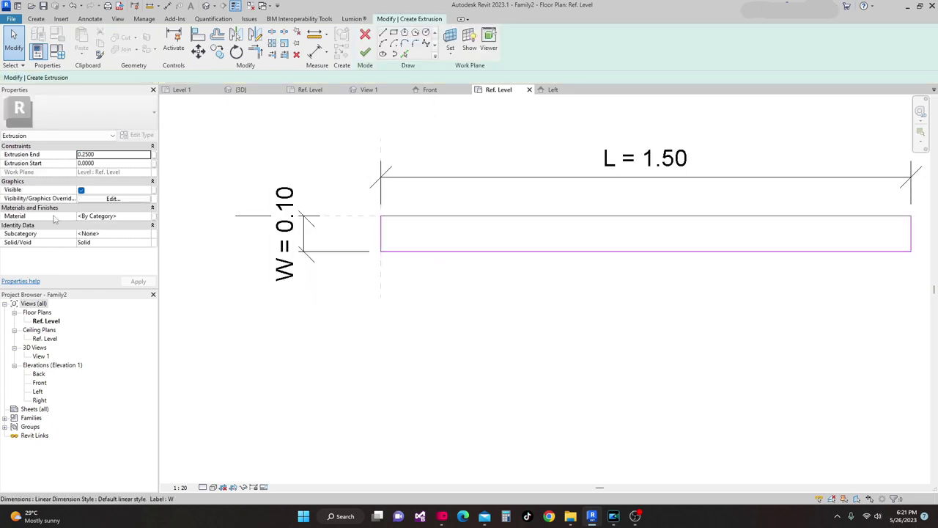
Set the extrusion end to 0 and the extrusion start to -0.20 m.
left_click(107, 153)
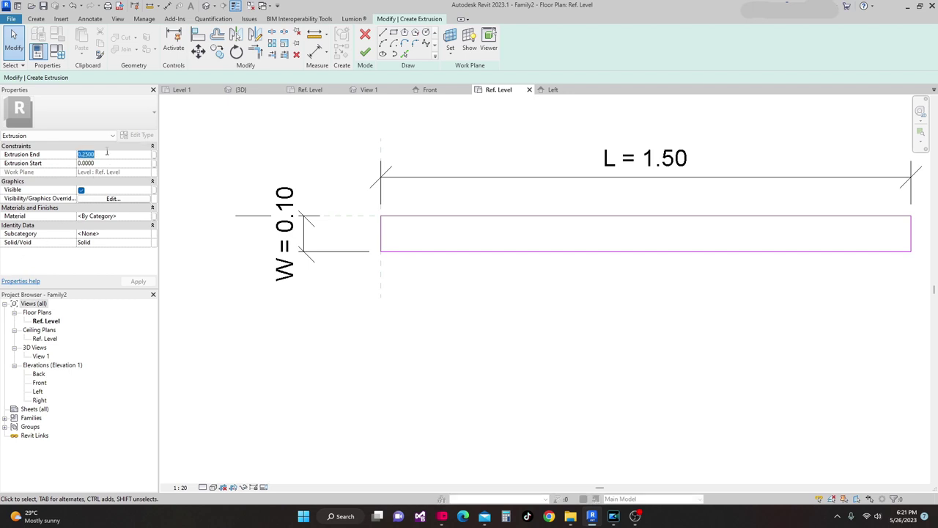
type("0")
left_click(113, 163)
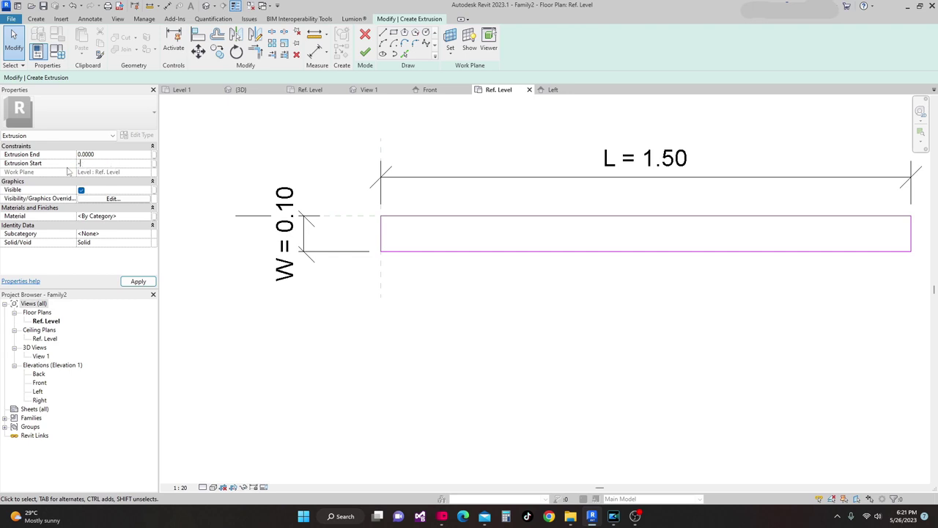
type("-.20")
left_click(143, 282)
middle_click_drag(473, 307, 429, 275)
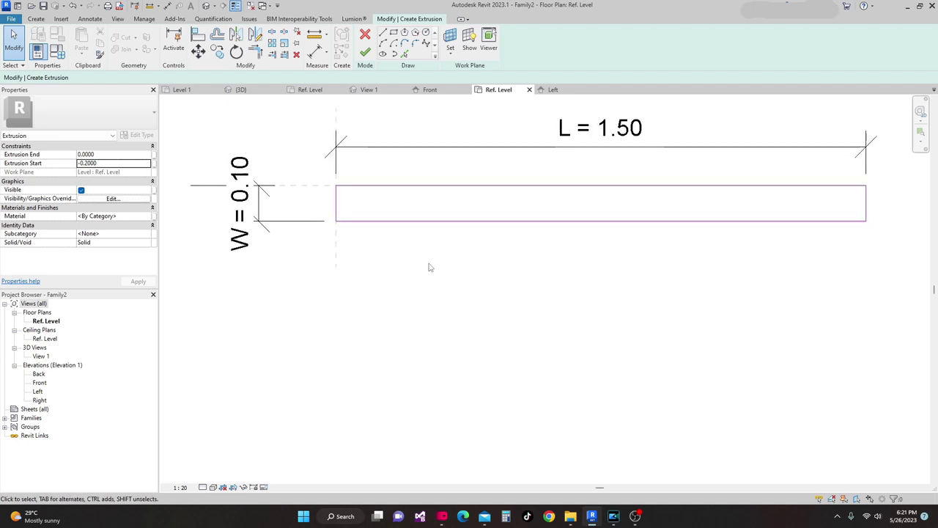
Finish the rectangular extrusion and inspect the solid in the 3D view.
left_click(365, 53)
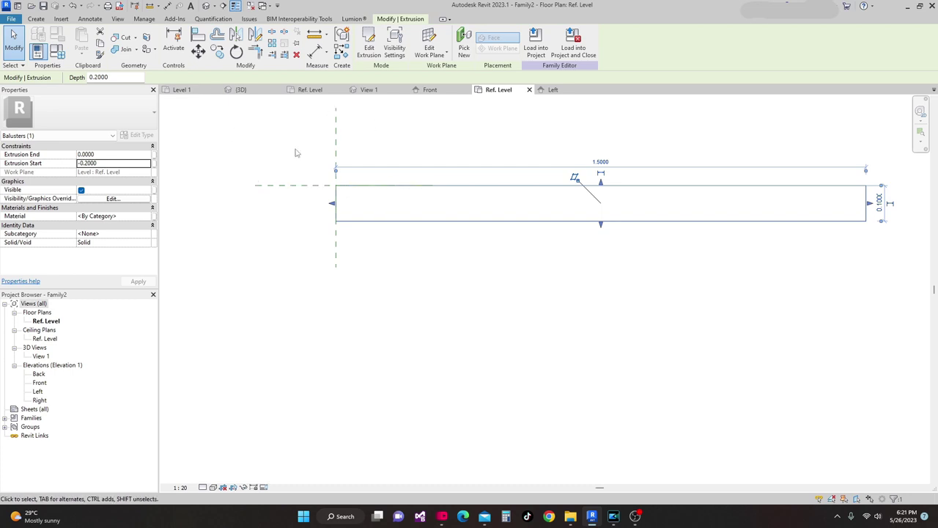
left_click(366, 90)
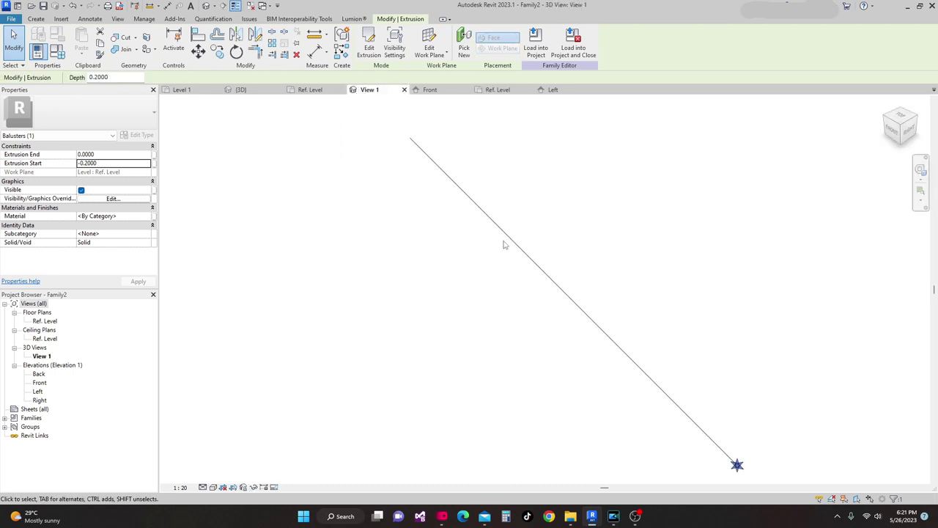
left_click(697, 404)
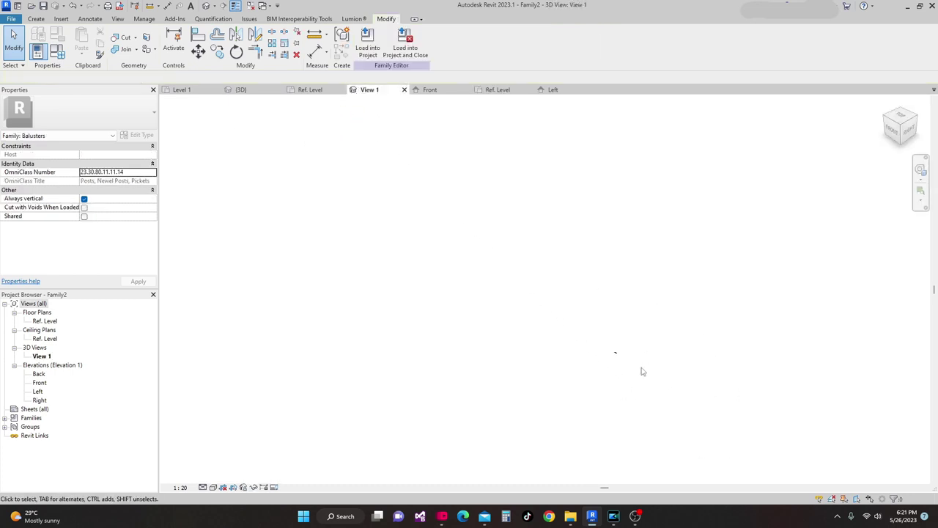
scroll(606, 330, "up", 8)
middle_click_drag(679, 343, 518, 298)
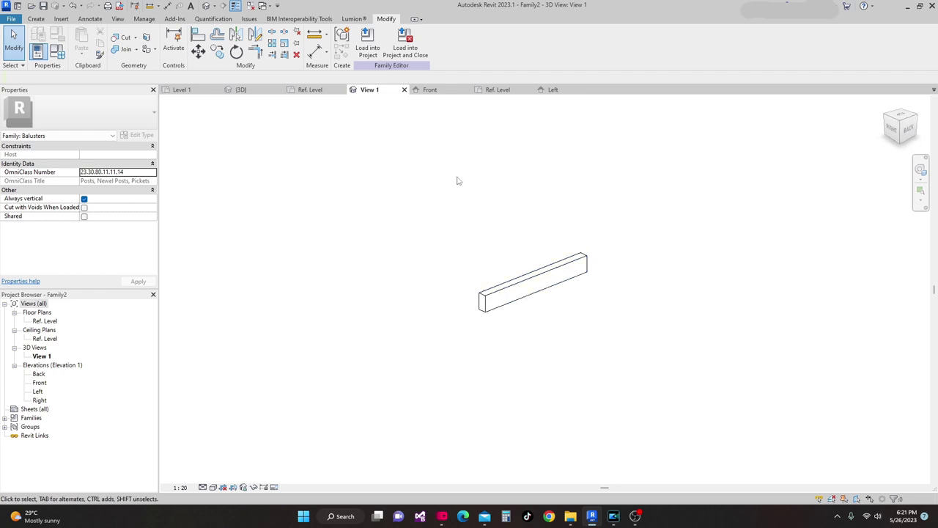
Start a new extrusion in the Front elevation, picking the face of the existing block as its work plane.
left_click(430, 89)
middle_click_drag(526, 267, 521, 198)
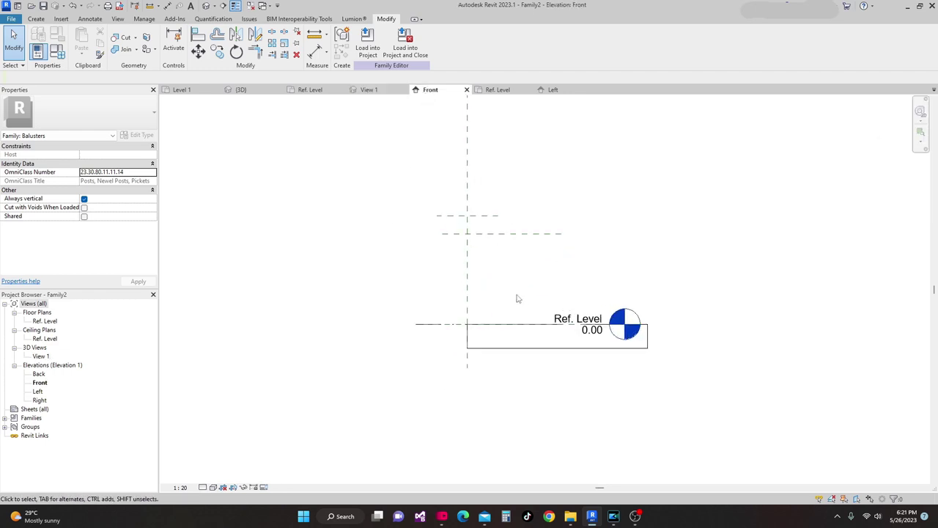
scroll(391, 235, "up", 3)
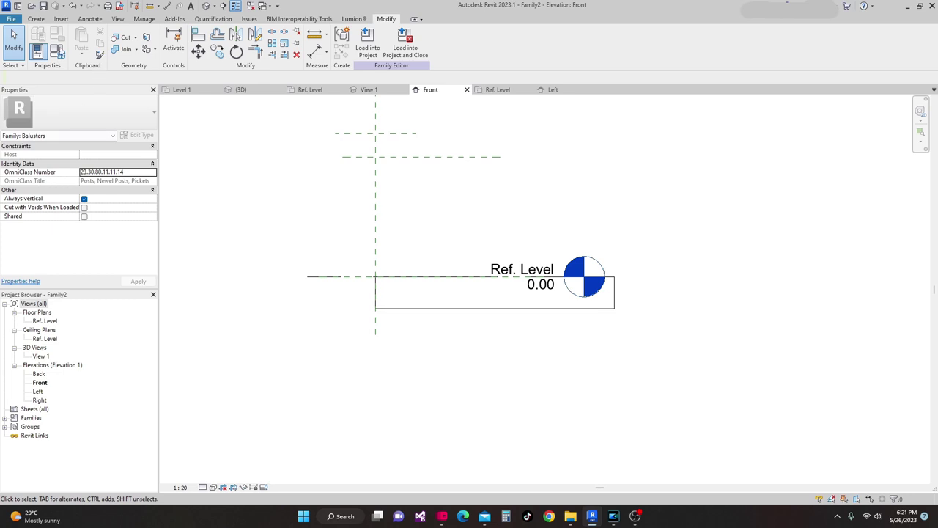
left_click(36, 19)
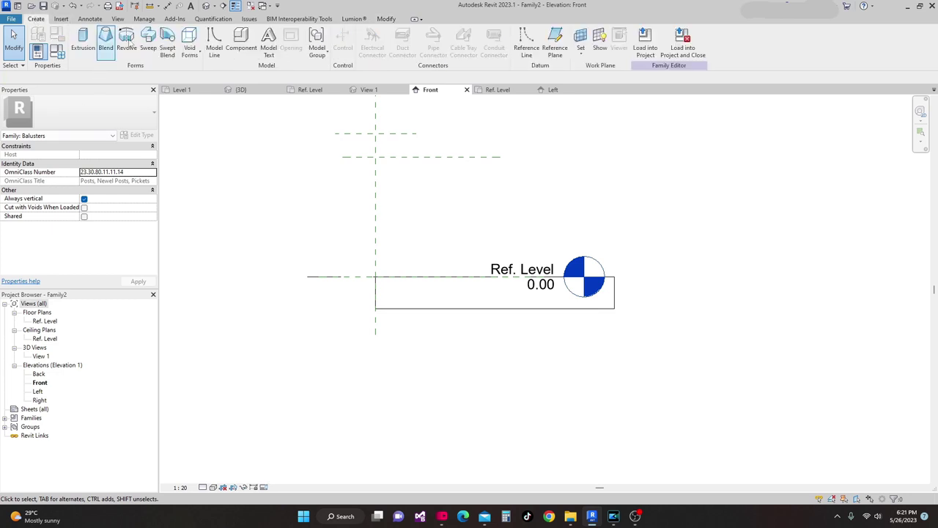
left_click(83, 42)
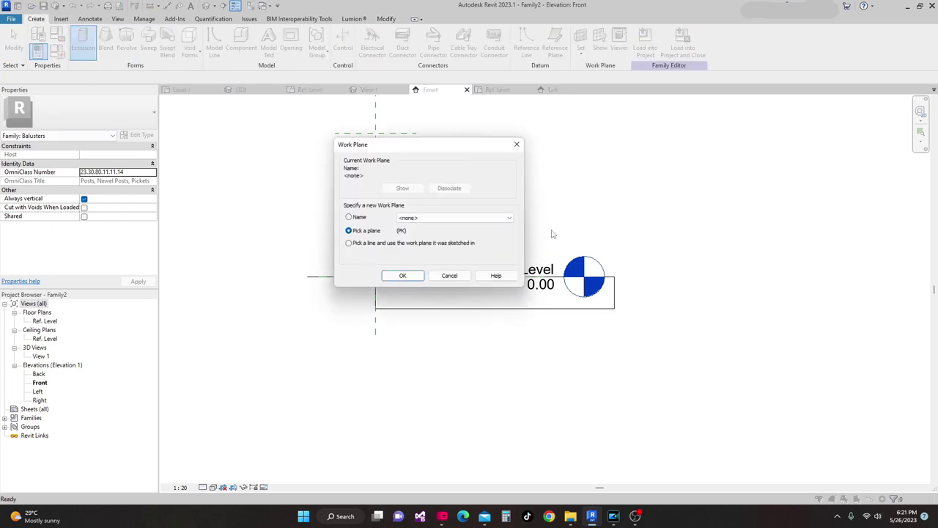
left_click(401, 276)
scroll(612, 301, "up", 2)
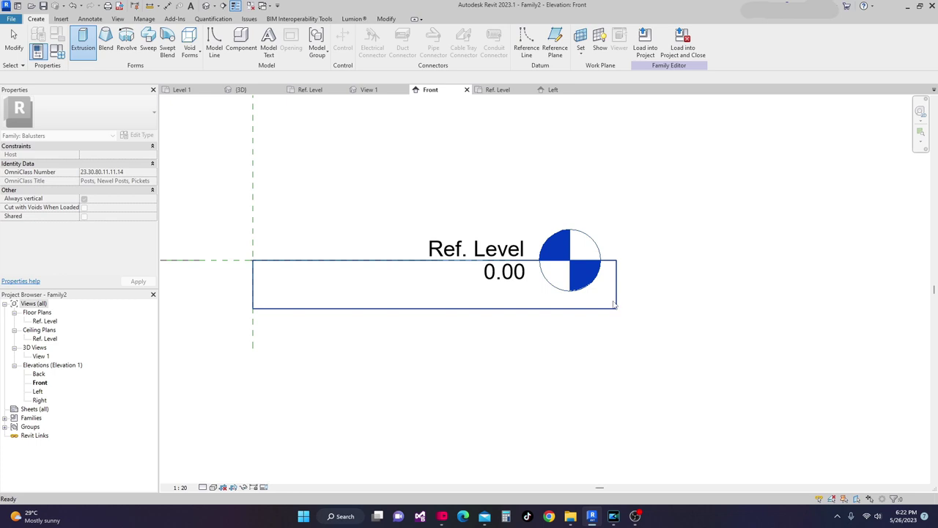
middle_click_drag(486, 274, 478, 245)
left_click(245, 176)
left_click(449, 176)
key("Escape")
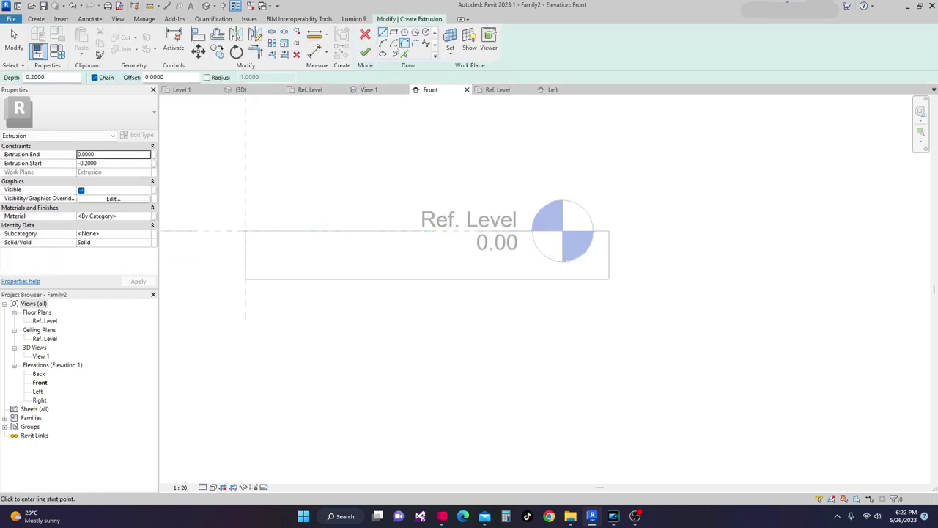
Sketch a horizontal line 1.2 m long inward from the midpoint of the block's right edge.
left_click(609, 255)
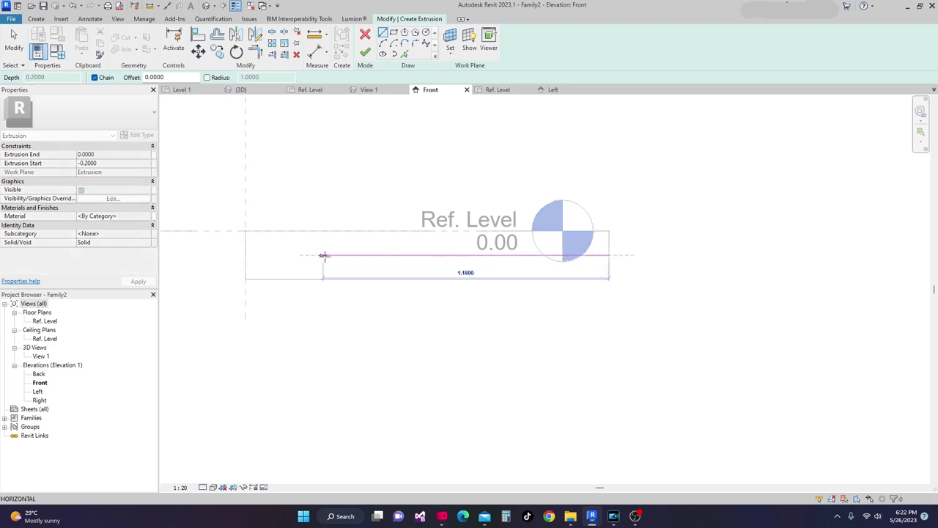
scroll(321, 255, "up", 2)
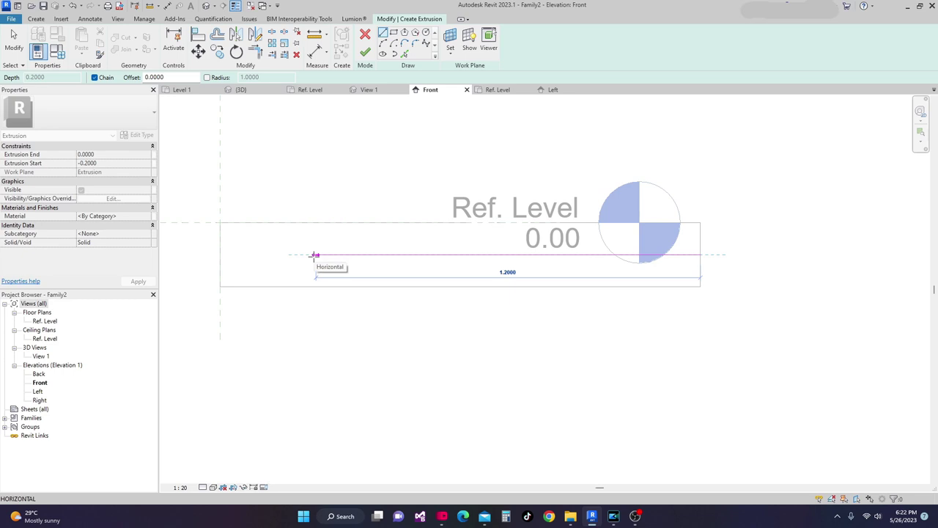
left_click(316, 255)
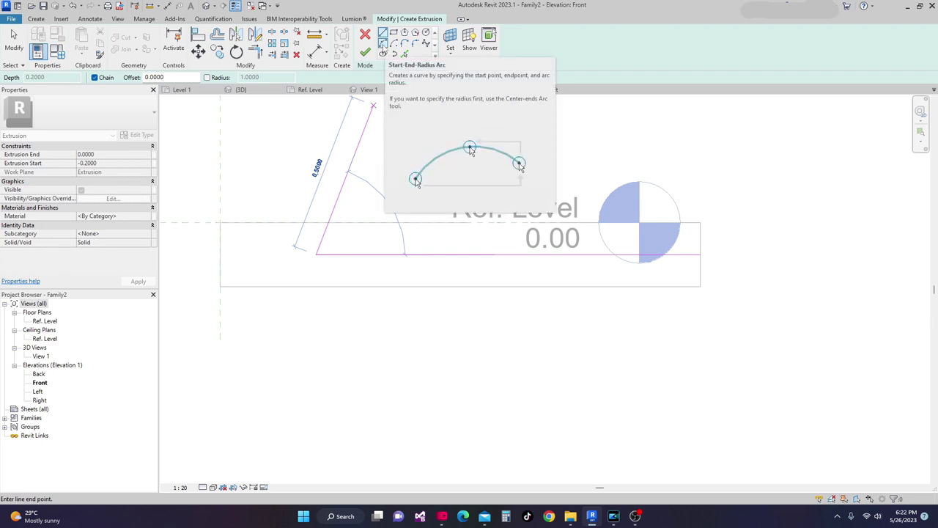
Add a tangent Start-End-Radius arc of 0.1 m radius from the line's inner end down to the block's bottom edge.
left_click(382, 43)
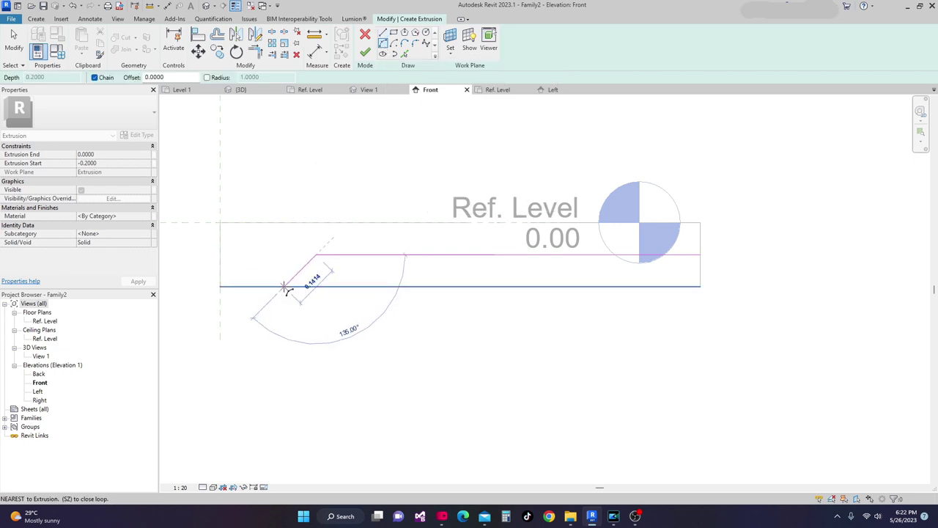
left_click(285, 288)
scroll(294, 270, "up", 2)
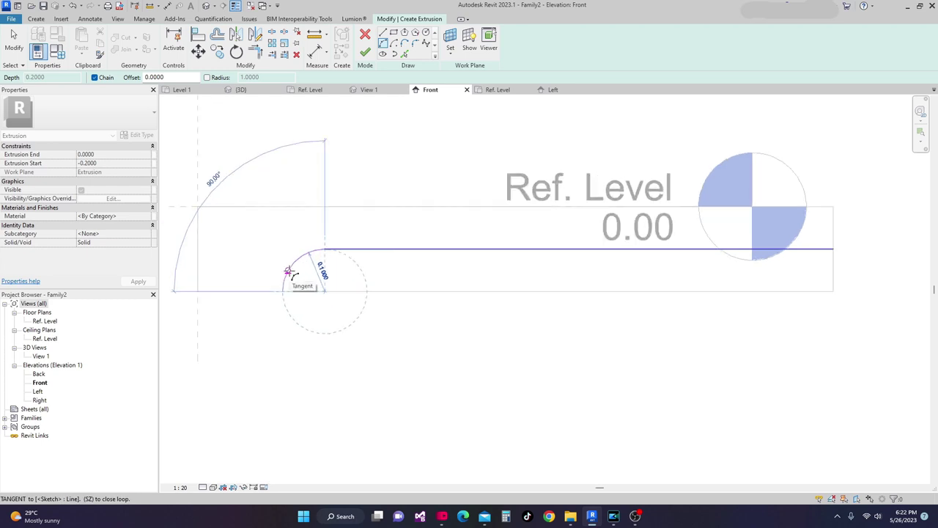
left_click(292, 274)
Close the profile with lines along the block's bottom edge and up its right edge to the first line's endpoint.
left_click(384, 43)
left_click(383, 33)
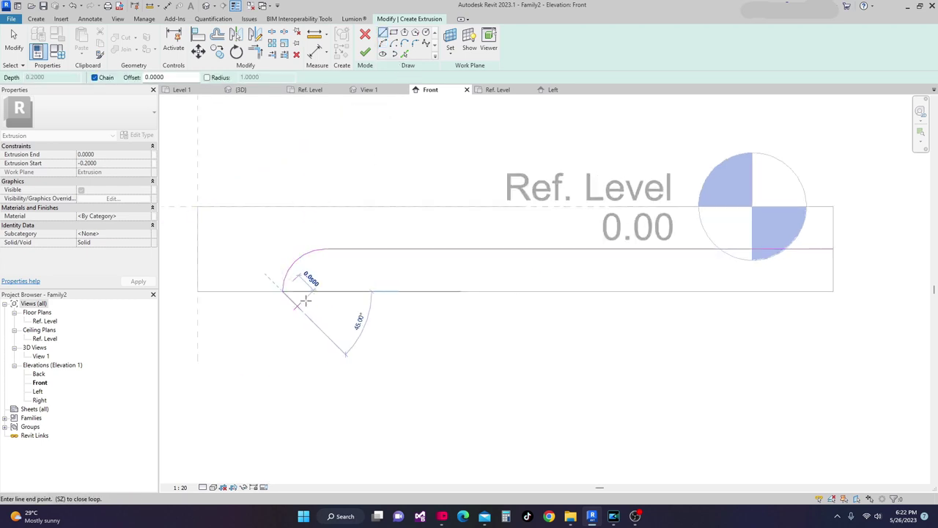
scroll(306, 300, "down", 1)
middle_click_drag(822, 302, 682, 301)
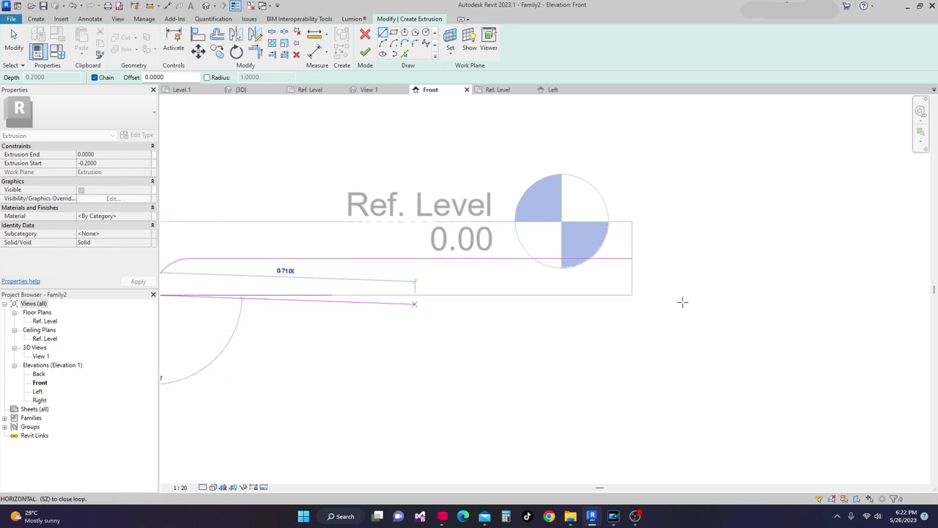
left_click(635, 295)
scroll(630, 267, "up", 3)
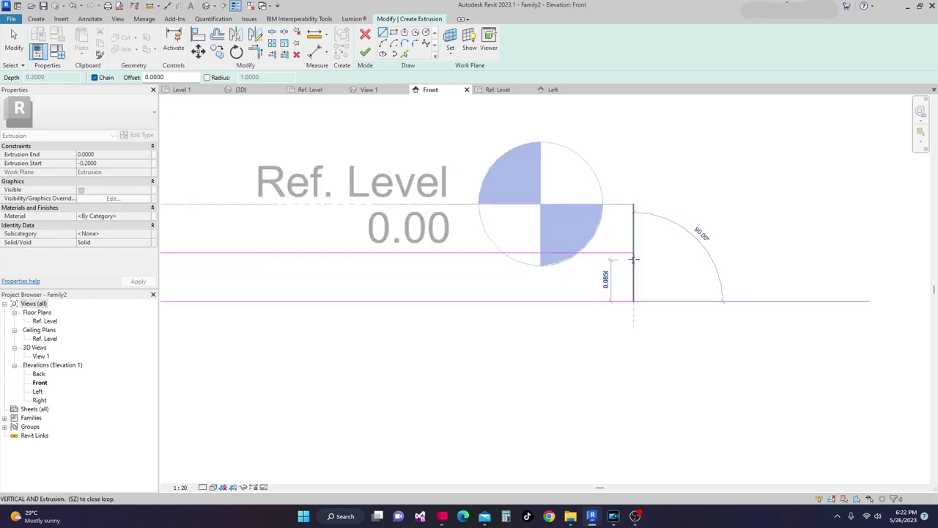
scroll(631, 249, "up", 1)
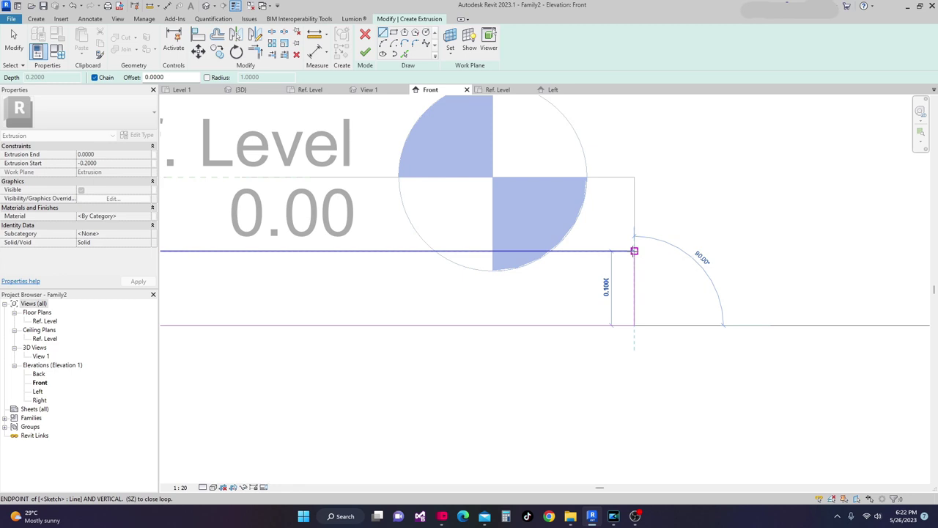
left_click(634, 251)
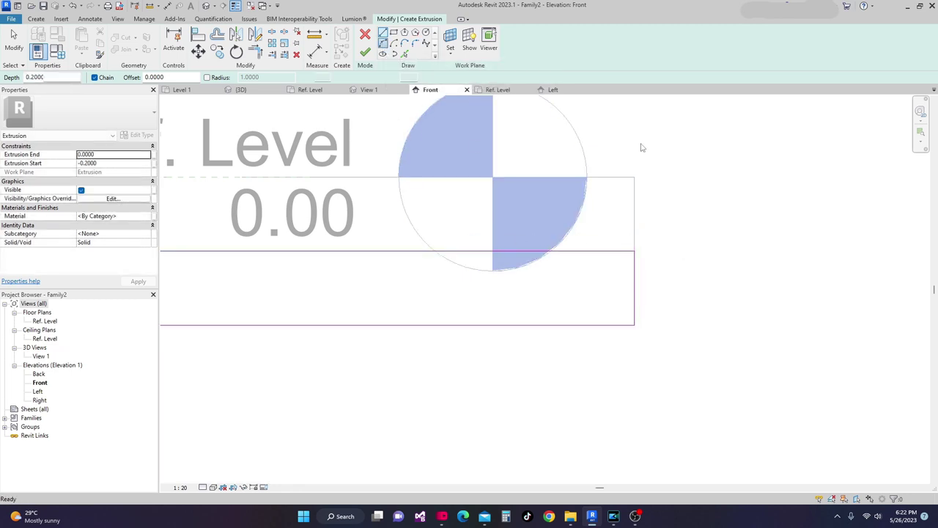
Sketch an arc from the profile's upper line, 0.05 m before its right end, curving up to the block's right edge.
left_click(595, 252)
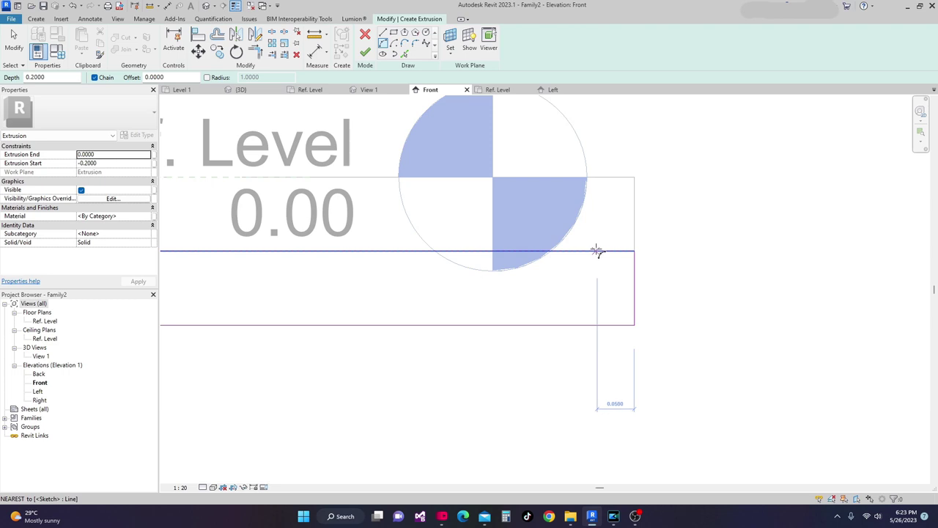
left_click(598, 250)
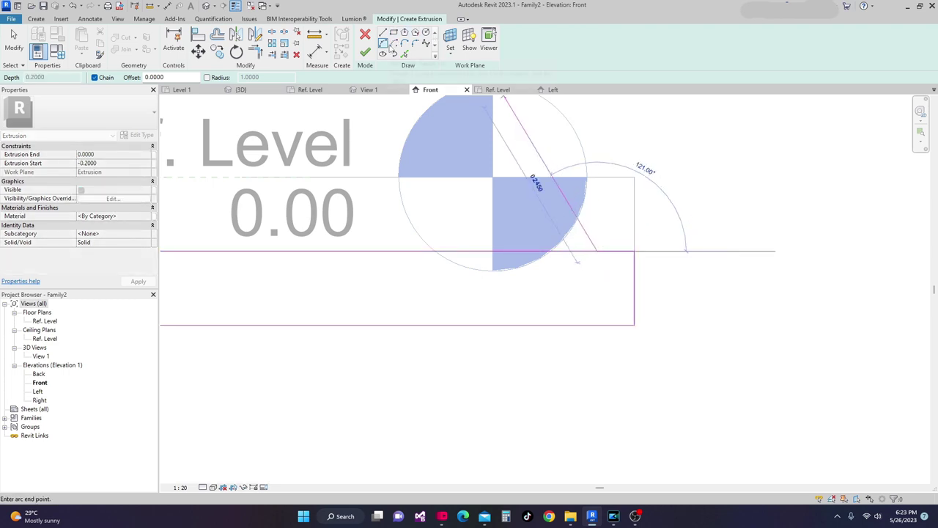
left_click(635, 222)
key("Escape")
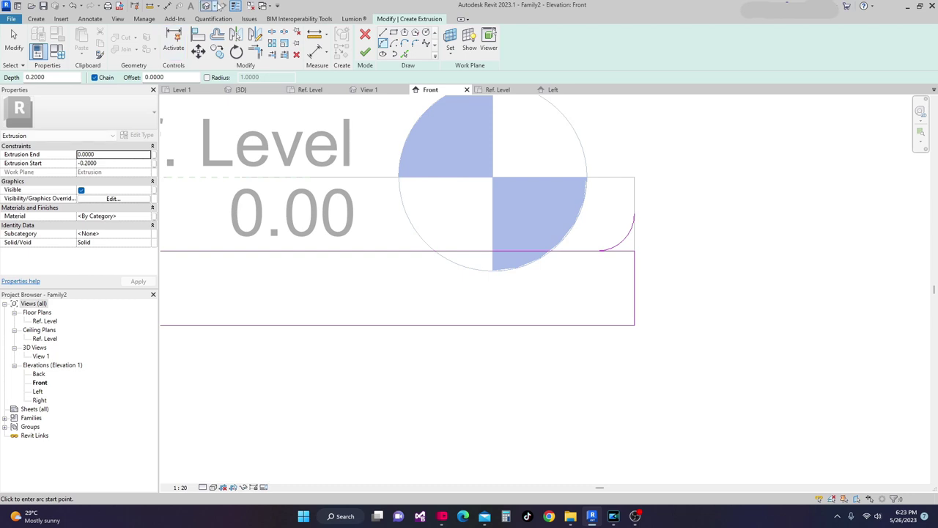
Trim and extend the upper and right-side profile lines to meet the ends of the new corner arc.
left_click(256, 53)
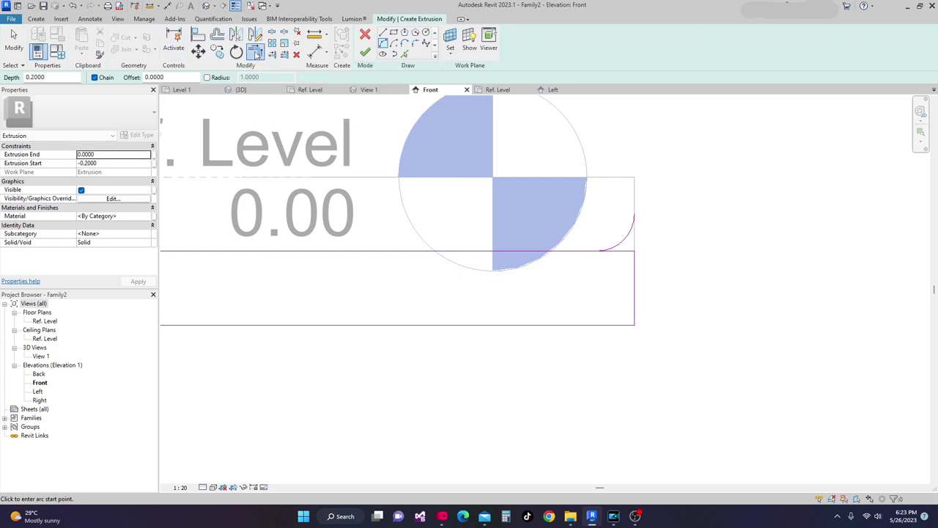
left_click(623, 247)
left_click(635, 262)
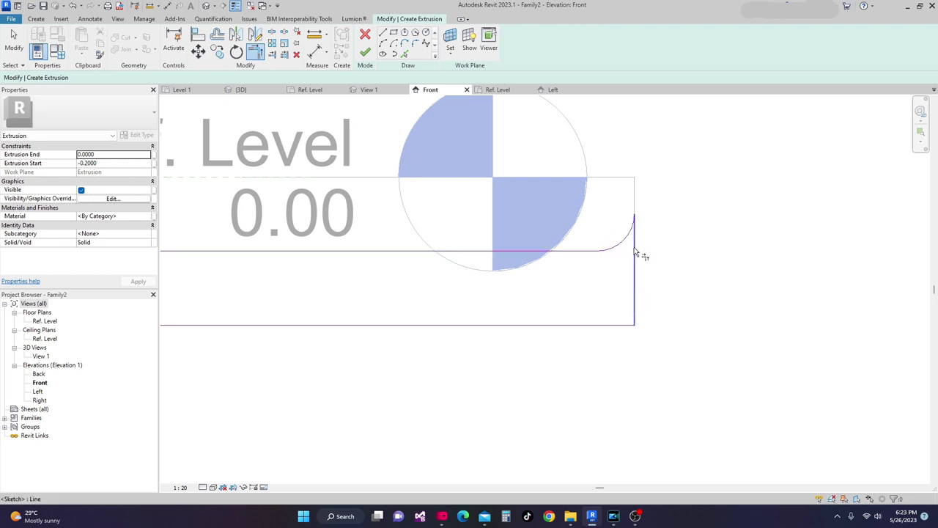
Set the curved profile's extrusion start to -0.5 and finish the extrusion sketch.
scroll(636, 258, "down", 3)
scroll(409, 242, "up", 1)
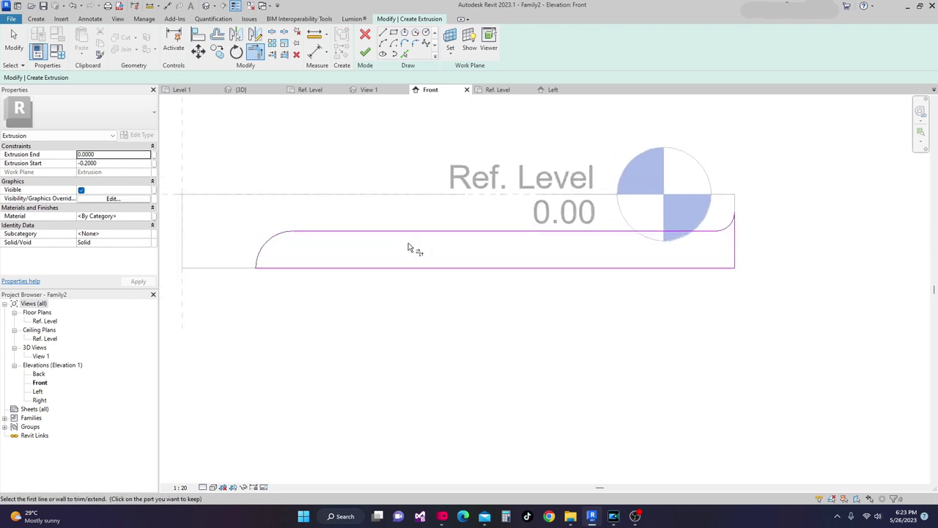
left_click(107, 163)
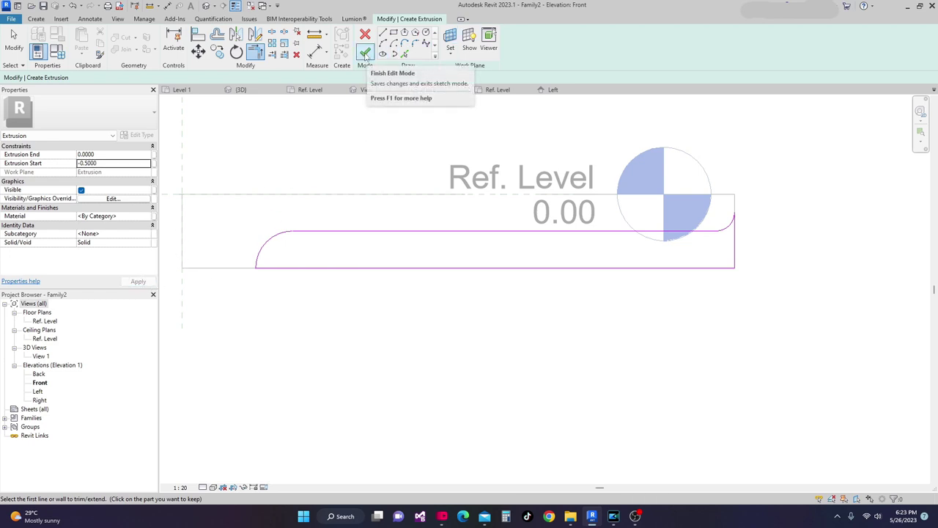
left_click(365, 55)
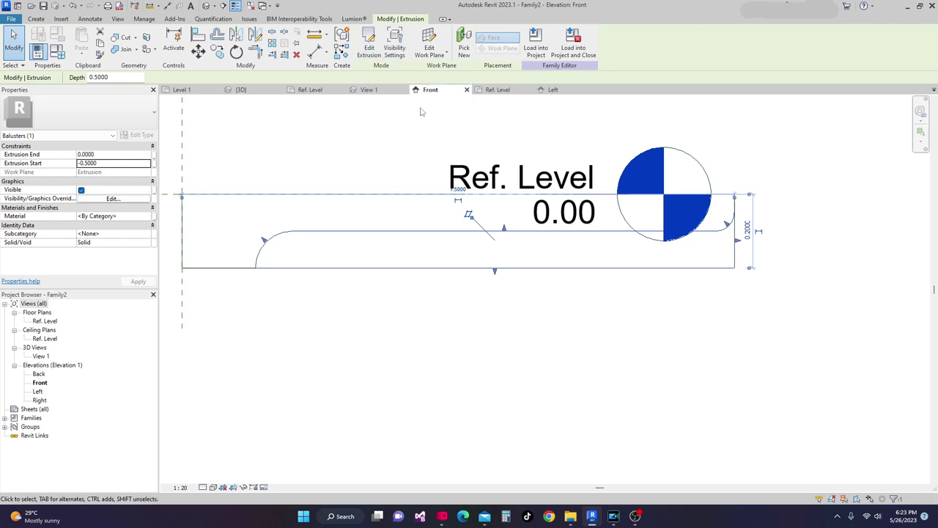
In 3D View 1, set the curved-profile extrusion's end to 0.1.
left_click(375, 91)
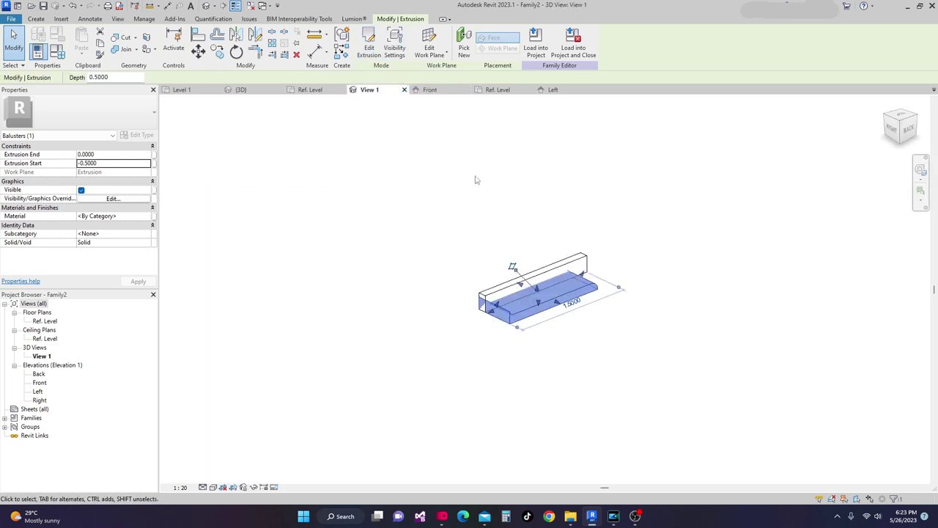
middle_click_drag(572, 259, 463, 295, "shift")
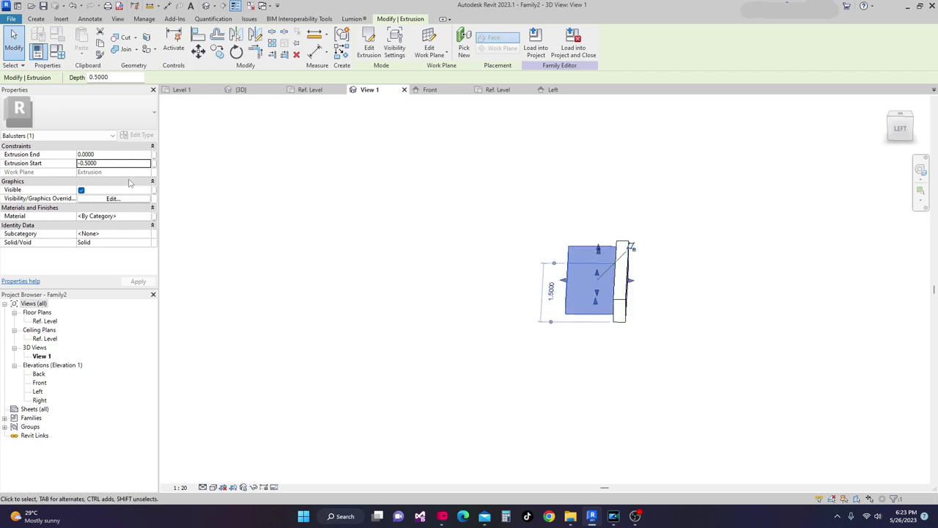
left_click(106, 154)
key("BackSpace")
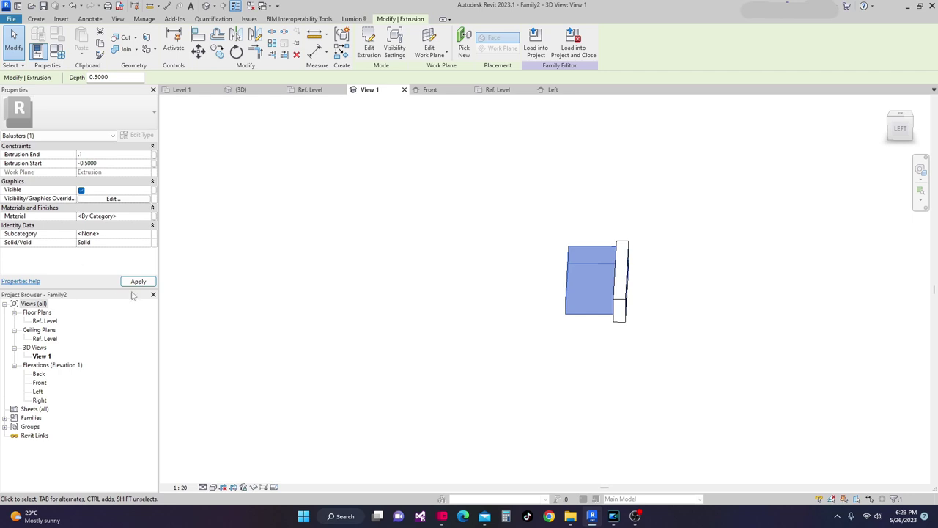
key("Return")
Convert the curved-profile extrusion from a solid to a void and deselect it.
middle_click_drag(415, 366, 672, 271, "shift")
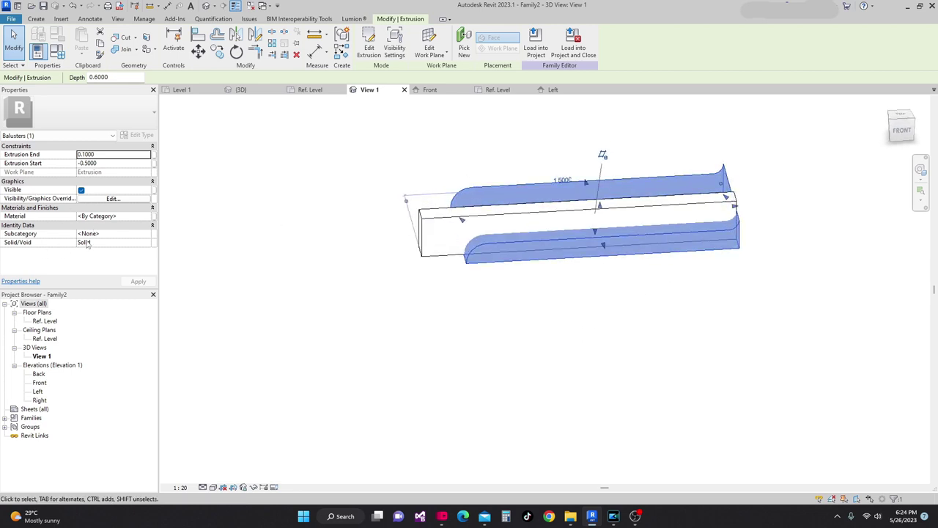
left_click(146, 243)
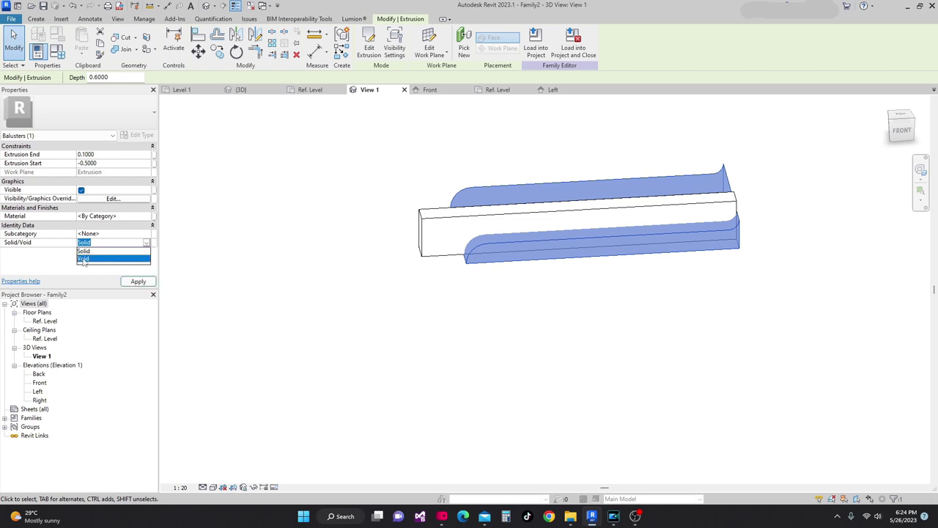
left_click(83, 259)
left_click(139, 282)
middle_click_drag(529, 351, 726, 356, "shift")
left_click(727, 355)
middle_click_drag(764, 388, 682, 411, "shift")
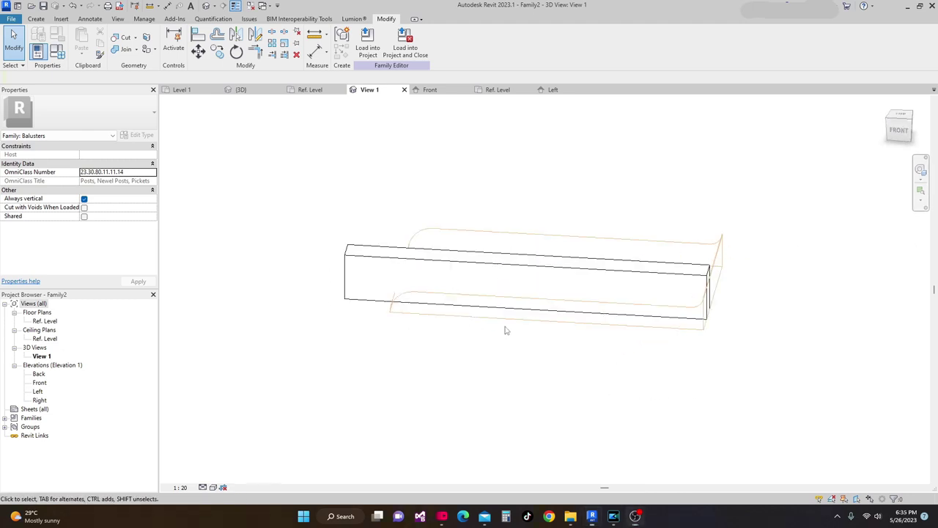
Cut the rectangular block's geometry with the curved-profile void extrusion.
scroll(522, 334, "down", 1)
middle_click_drag(522, 333, 440, 316, "shift")
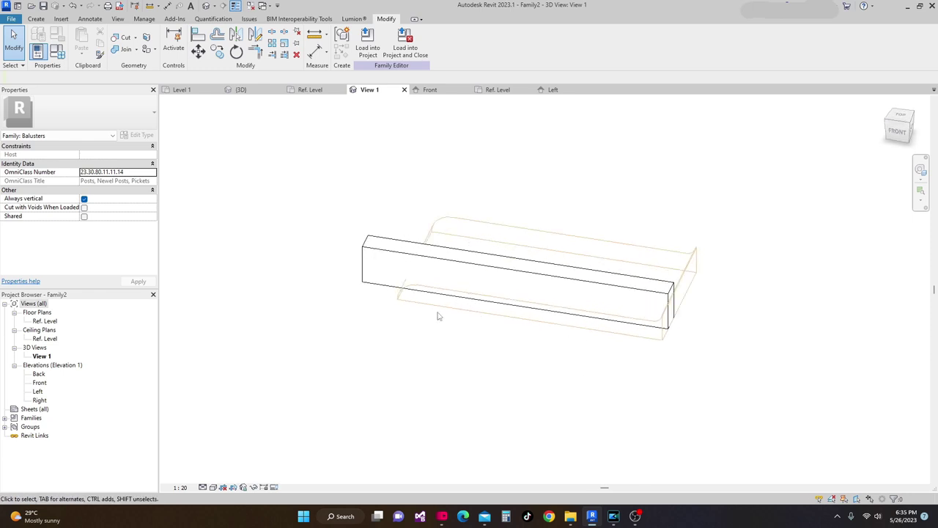
middle_click_drag(665, 284, 654, 311, "shift")
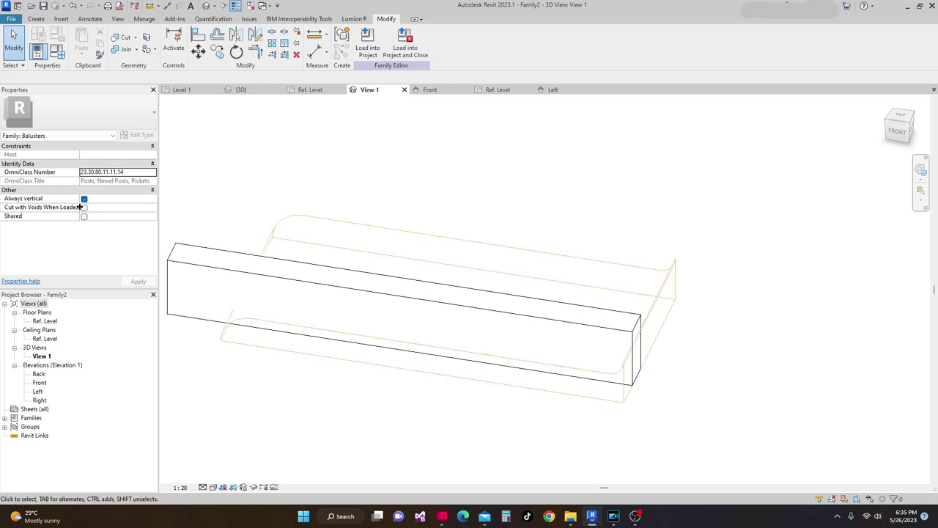
left_click(136, 38)
middle_click_drag(379, 245, 300, 261)
left_click(317, 266)
left_click(318, 265)
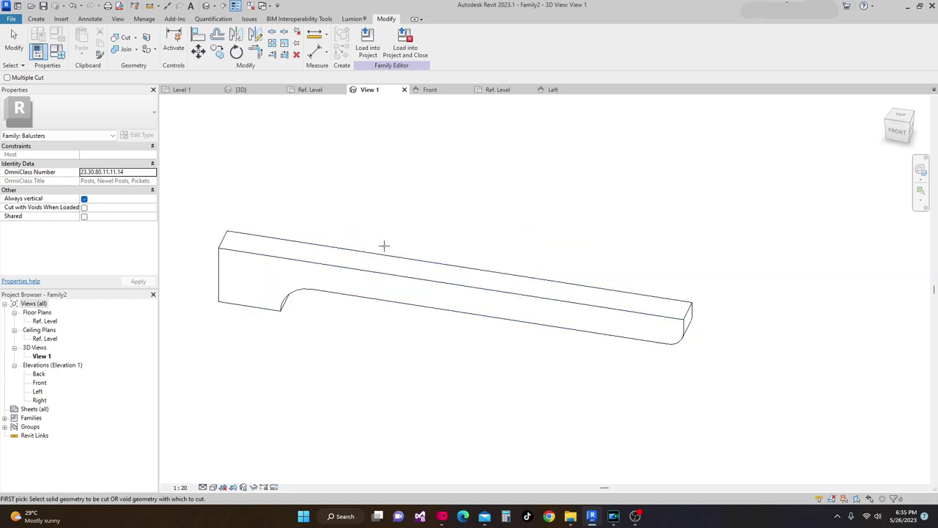
middle_click_drag(455, 375, 547, 377, "shift")
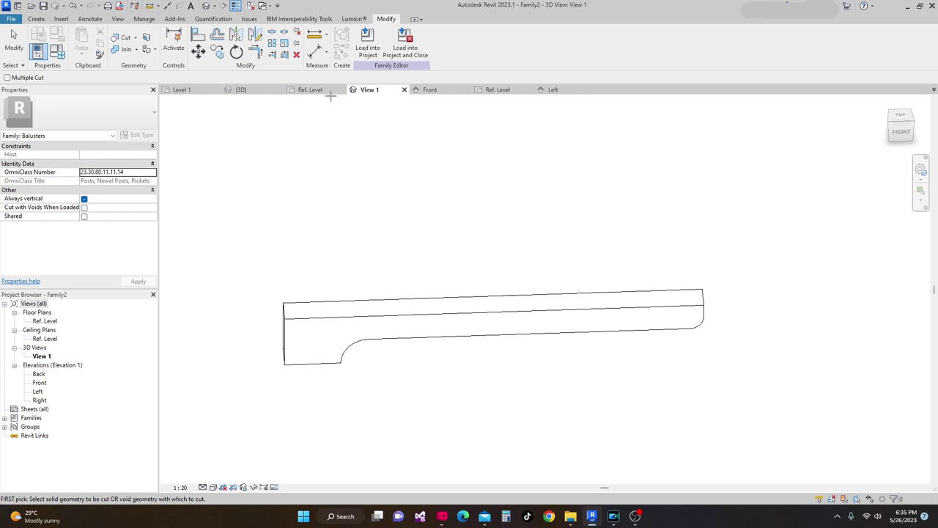
Switch to the Ref. Level floor plan showing the cut block and leave the Cut command.
left_click(497, 90)
middle_click_drag(473, 208, 476, 226)
scroll(469, 211, "down", 1)
scroll(466, 221, "down", 1)
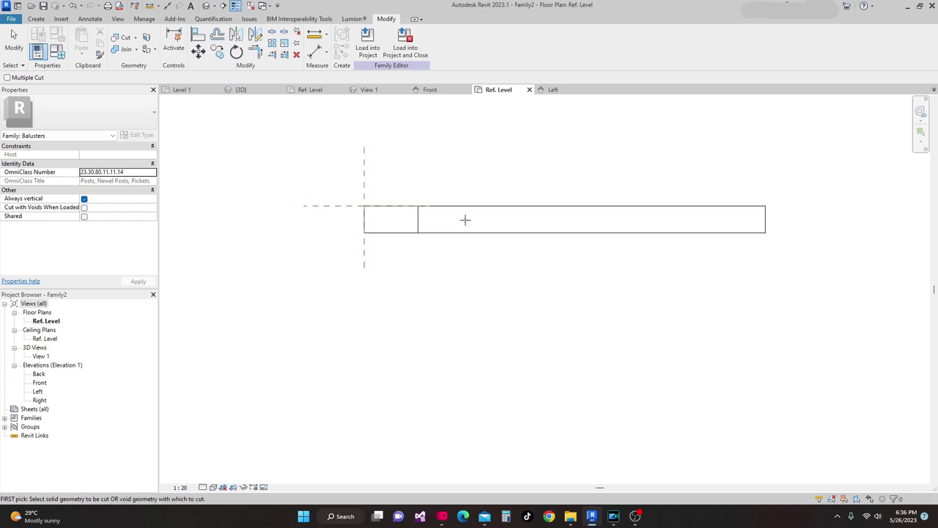
scroll(462, 192, "up", 1)
middle_click_drag(461, 190, 470, 222)
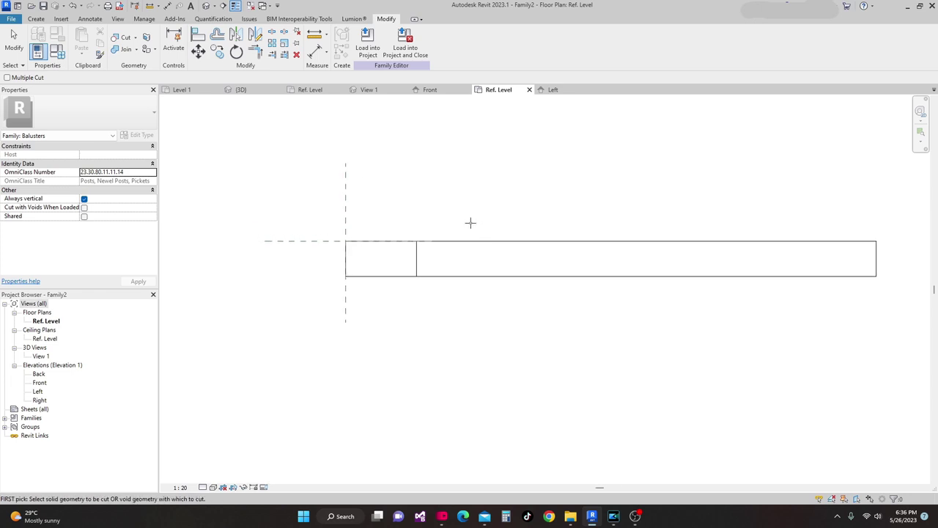
key("Escape")
Rotate the block and its void together by an angle of -1 about the block's upper-left corner, accepting the deletion of affected elements.
left_click(446, 247)
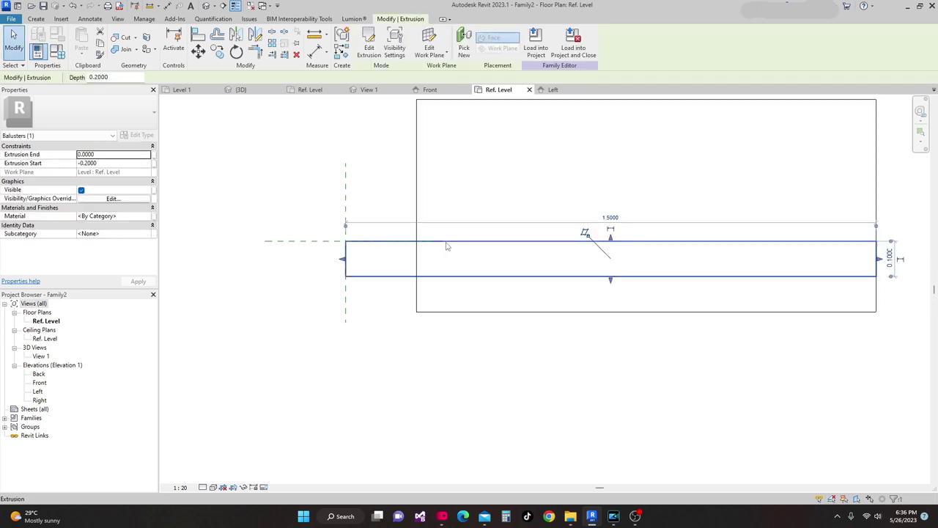
scroll(445, 240, "down", 1)
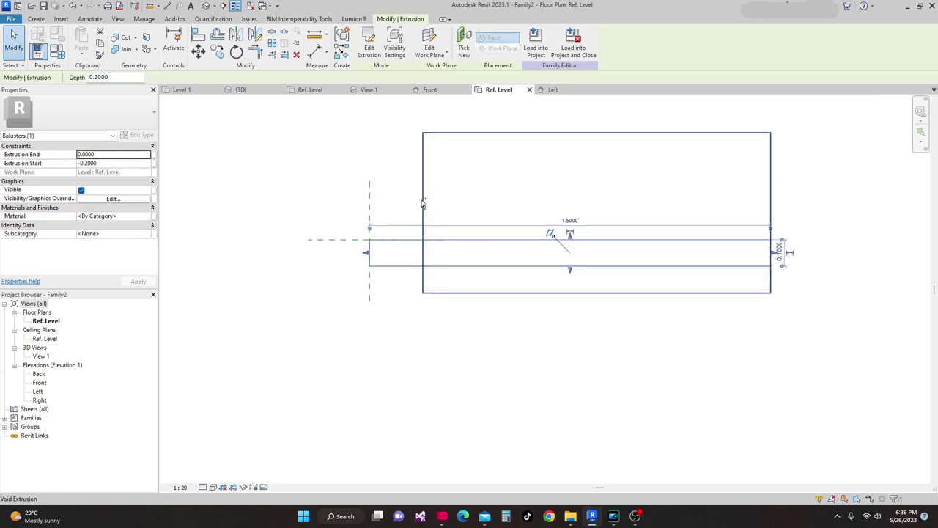
left_click(465, 134, "ctrl")
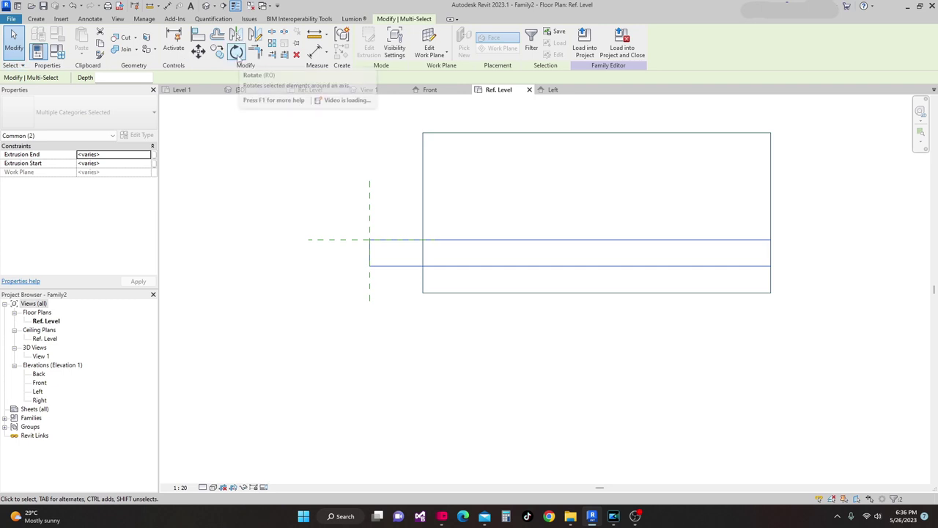
left_click(237, 55)
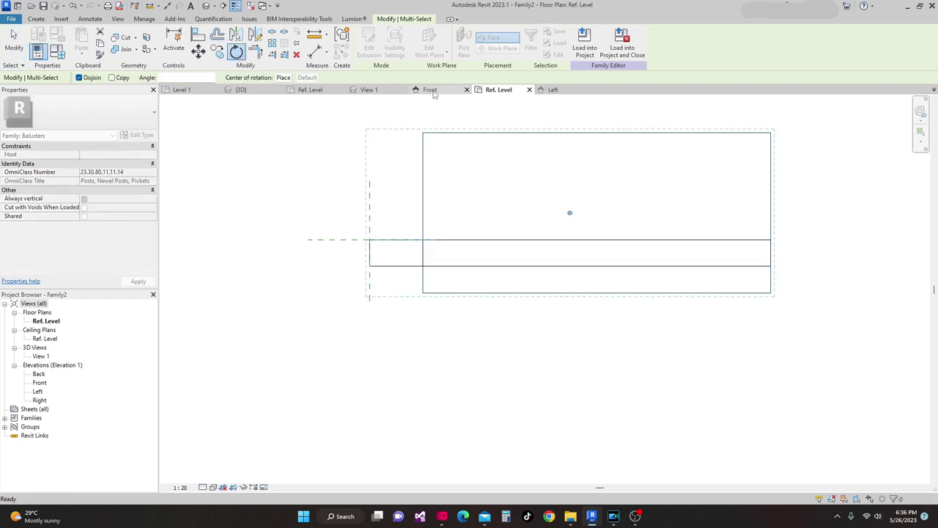
left_click(283, 77)
scroll(381, 238, "up", 2)
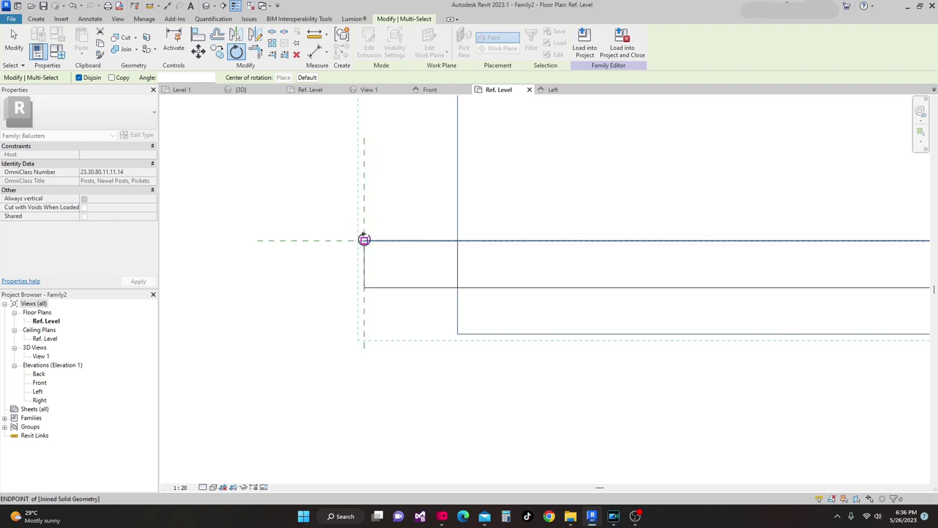
left_click(364, 240)
scroll(433, 251, "down", 3)
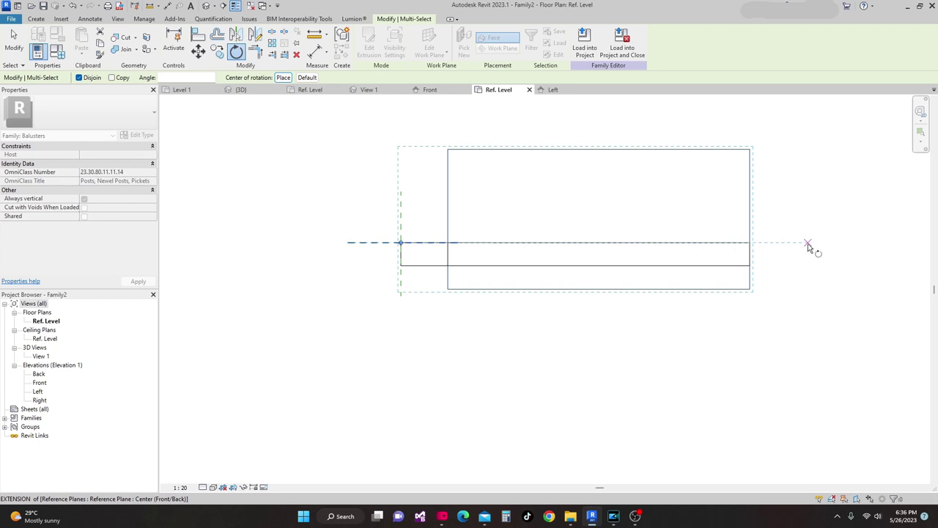
left_click(807, 243)
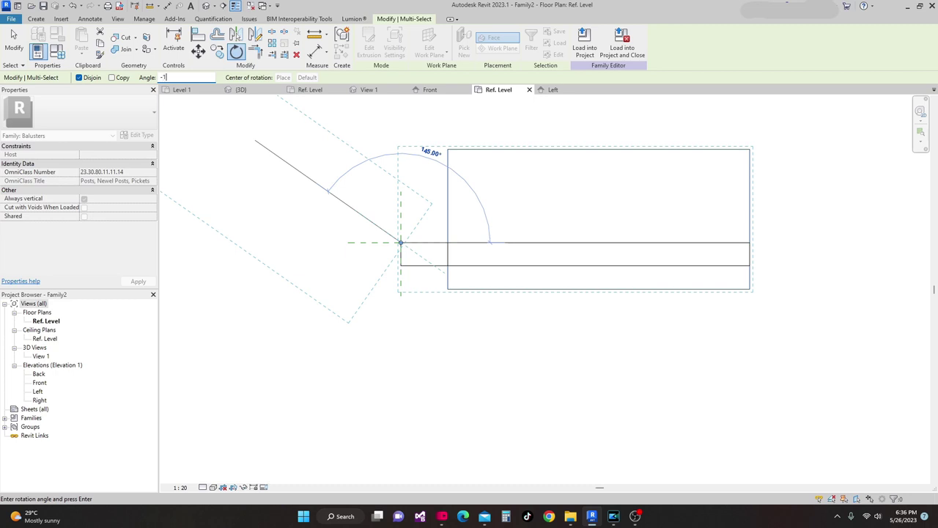
key("Return")
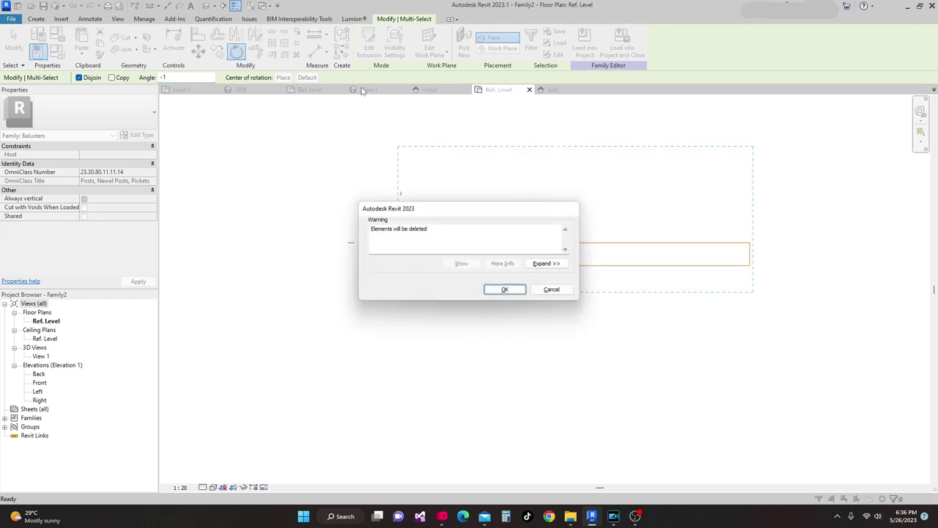
left_click(505, 290)
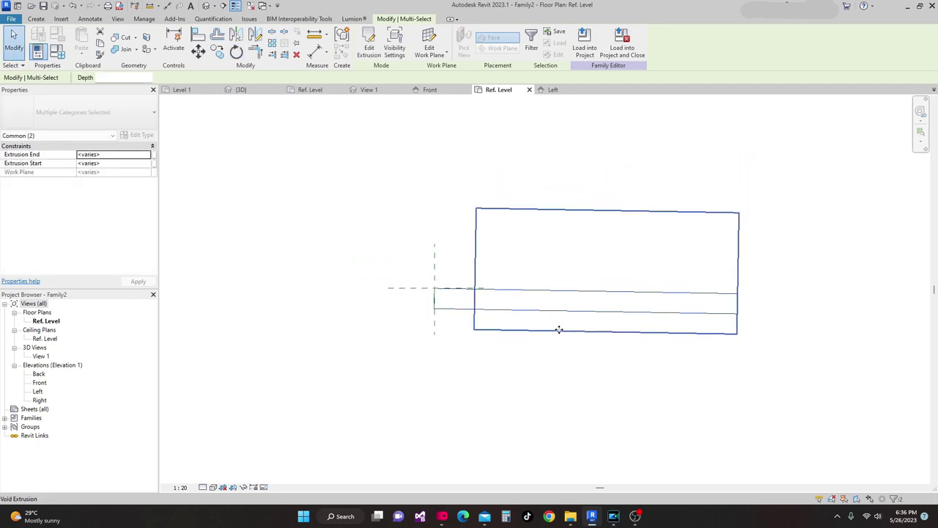
left_click(464, 356)
Move the rotated block and its void together 0.85 m to the left along the Center (Front/Back) reference plane.
scroll(465, 352, "up", 3)
middle_click_drag(477, 358, 471, 356)
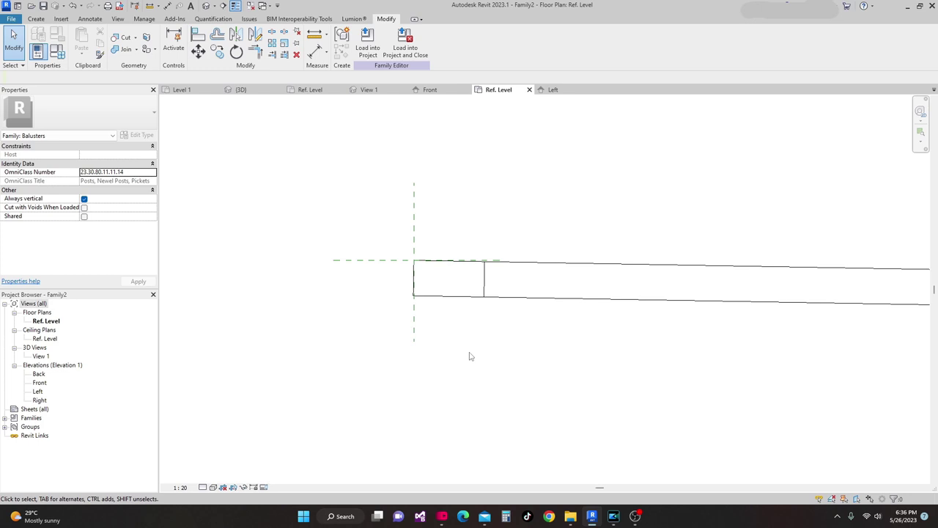
scroll(503, 322, "down", 4)
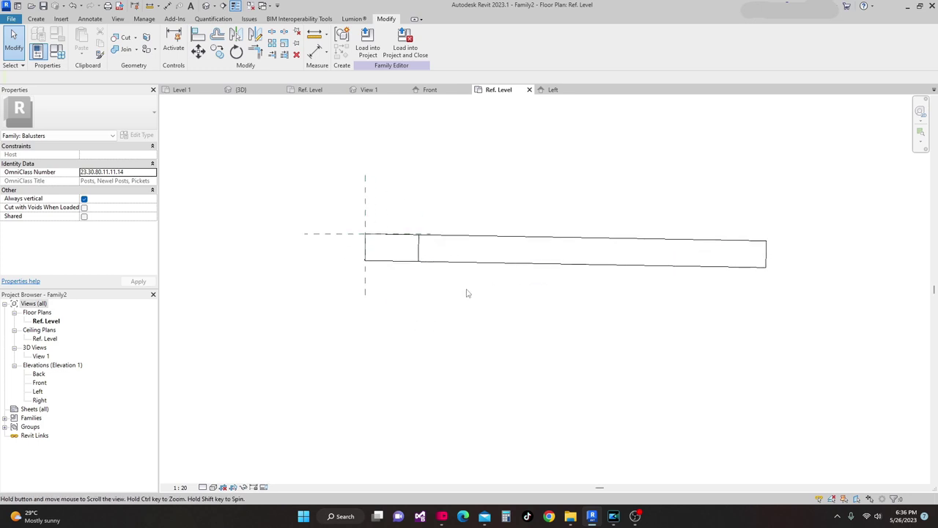
mouse_move(491, 323)
middle_mouse_down()
mouse_move(503, 296)
mouse_move(509, 311)
middle_mouse_up()
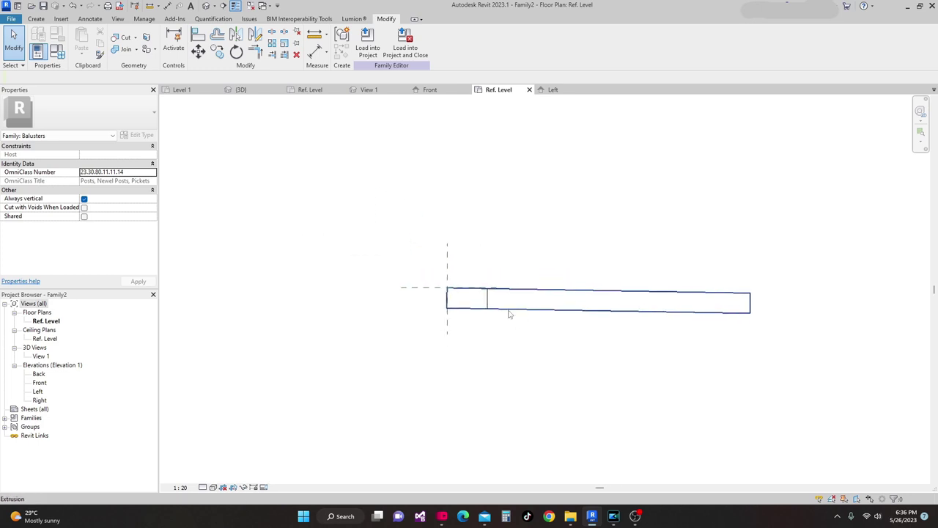
mouse_move(601, 277)
middle_mouse_down()
mouse_move(554, 257)
mouse_move(527, 281)
middle_mouse_up()
scroll(511, 272, "up", 1)
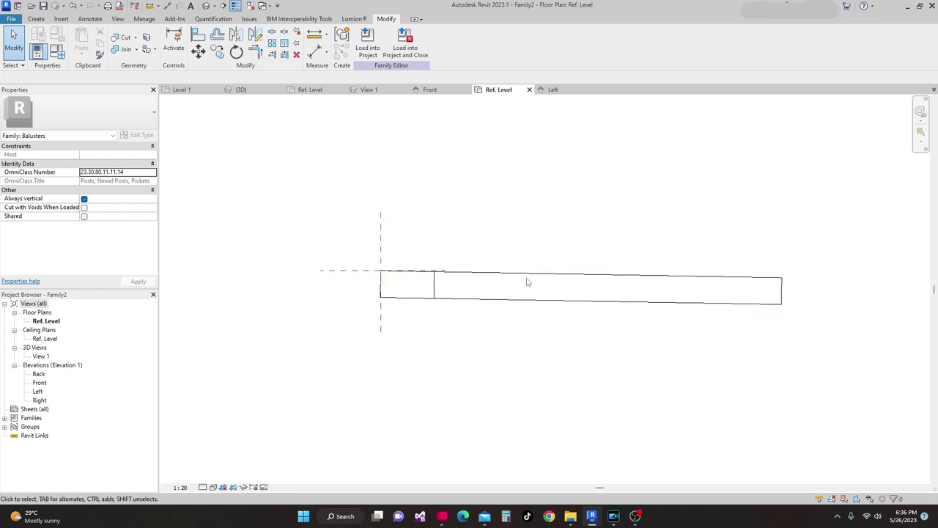
left_click(472, 274)
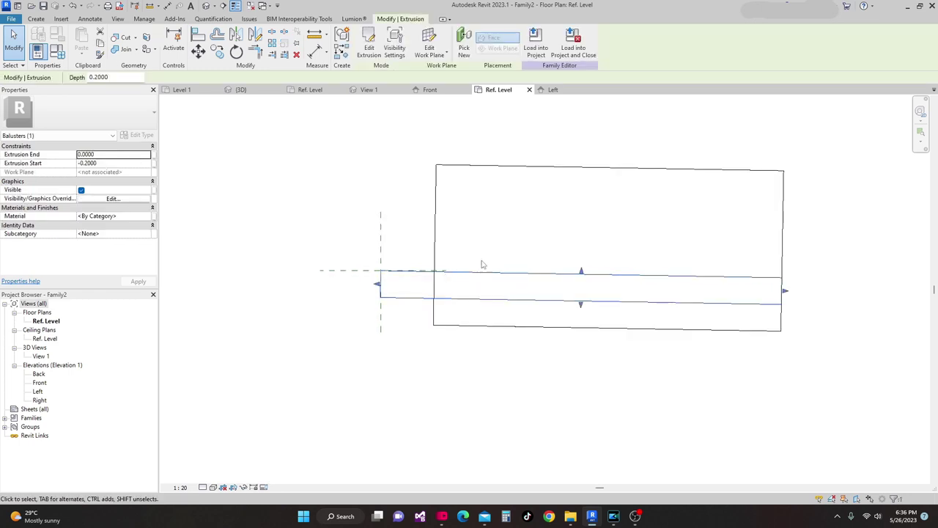
left_click(436, 245, "ctrl")
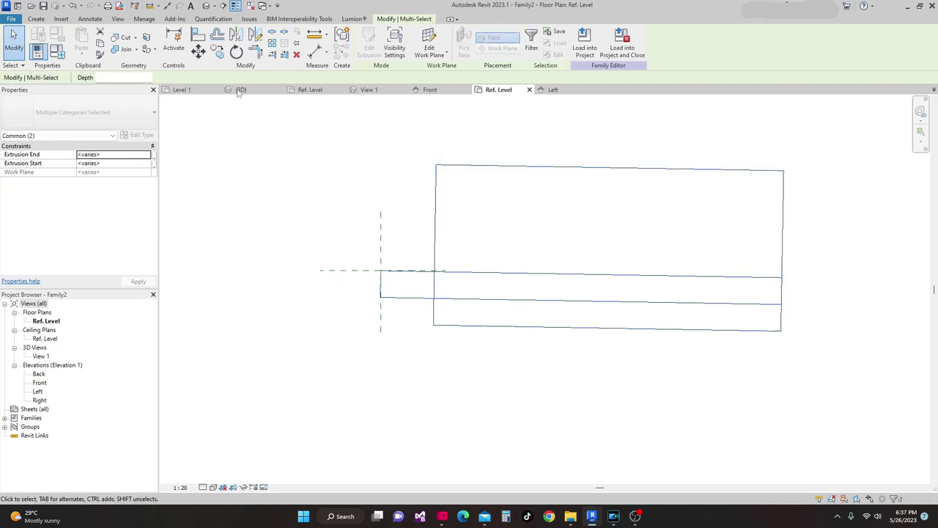
left_click(198, 52)
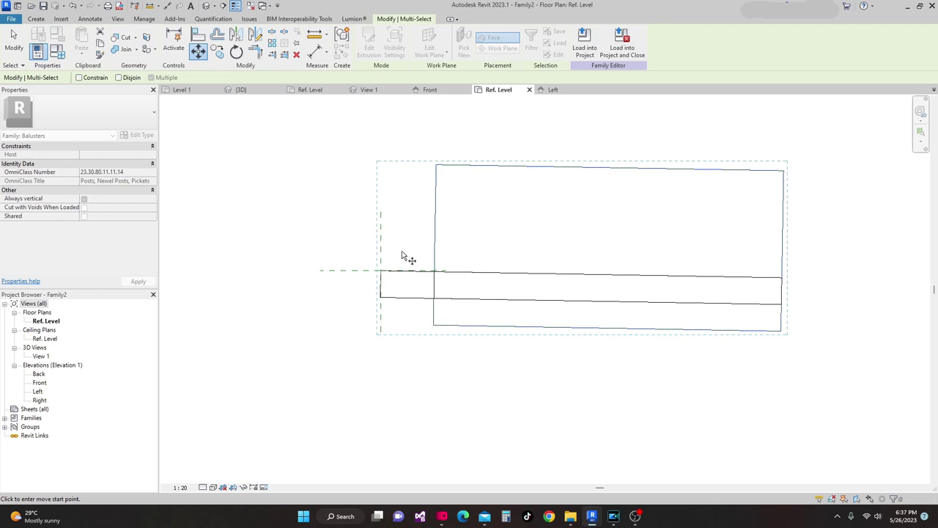
scroll(382, 272, "up", 4)
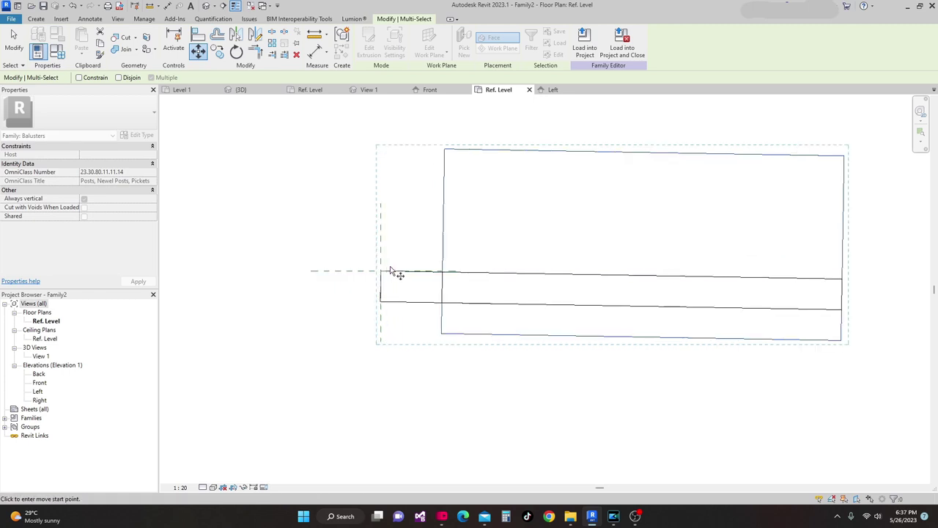
left_click(463, 272)
scroll(440, 272, "down", 2)
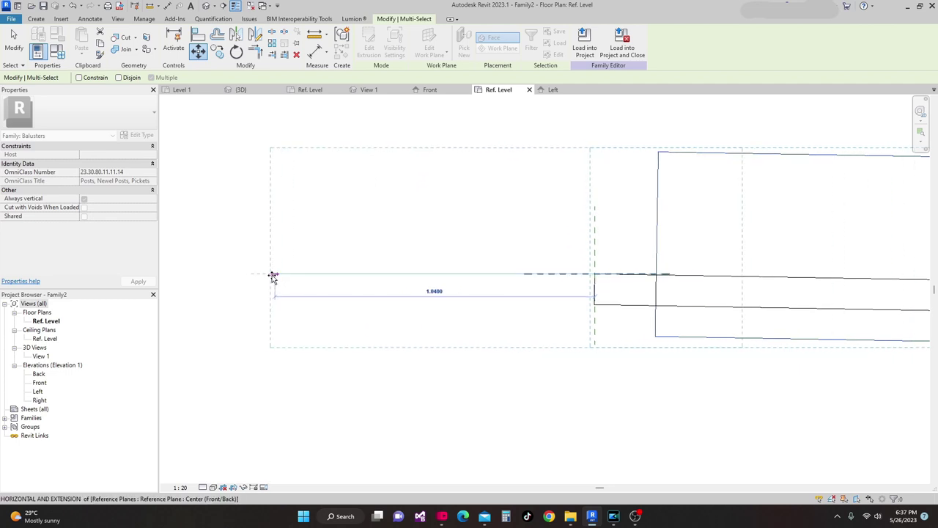
type("185")
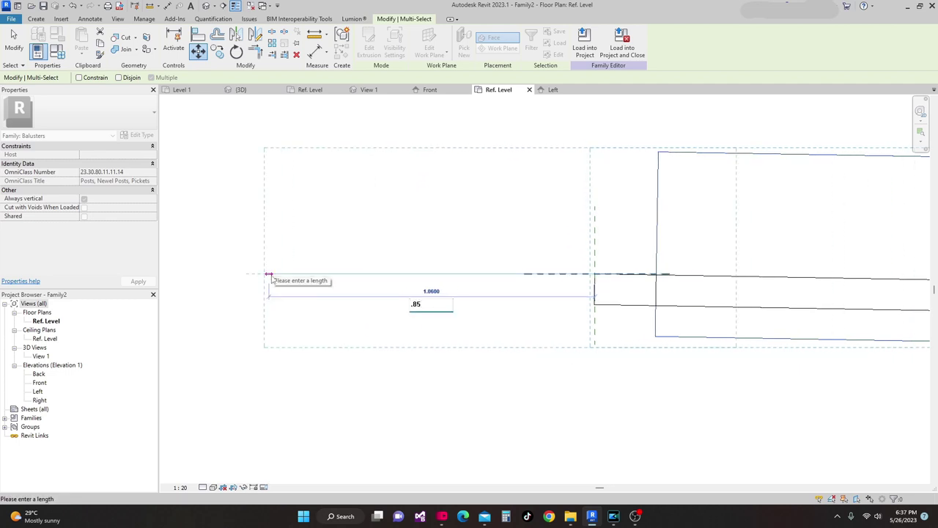
key("Return")
scroll(293, 289, "down", 2)
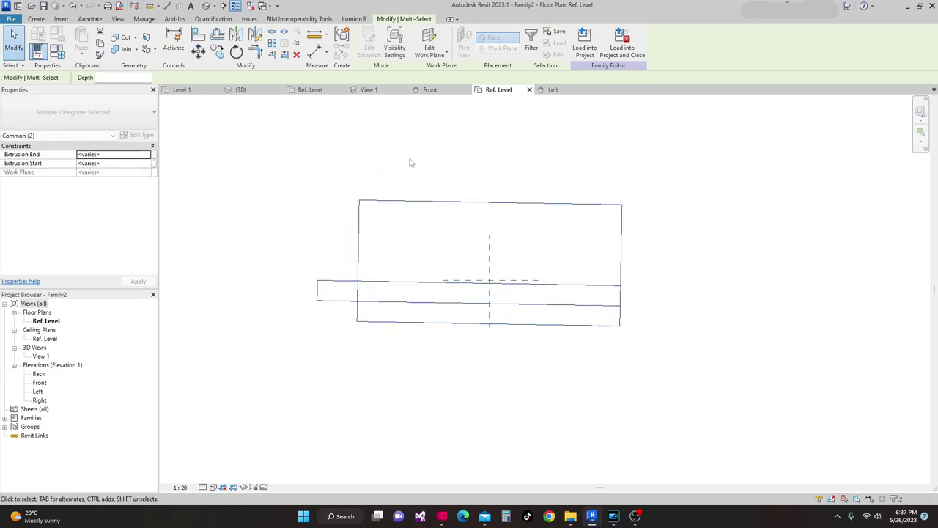
Save the family as Baluster Tread Support in the Baluster per Tread folder, accepting the file save options.
left_click(408, 156)
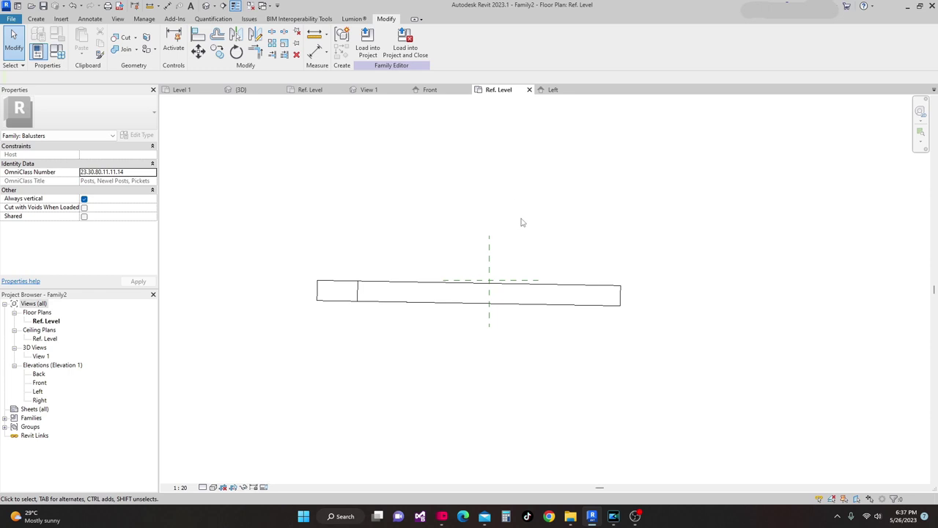
middle_click_drag(418, 210, 411, 218)
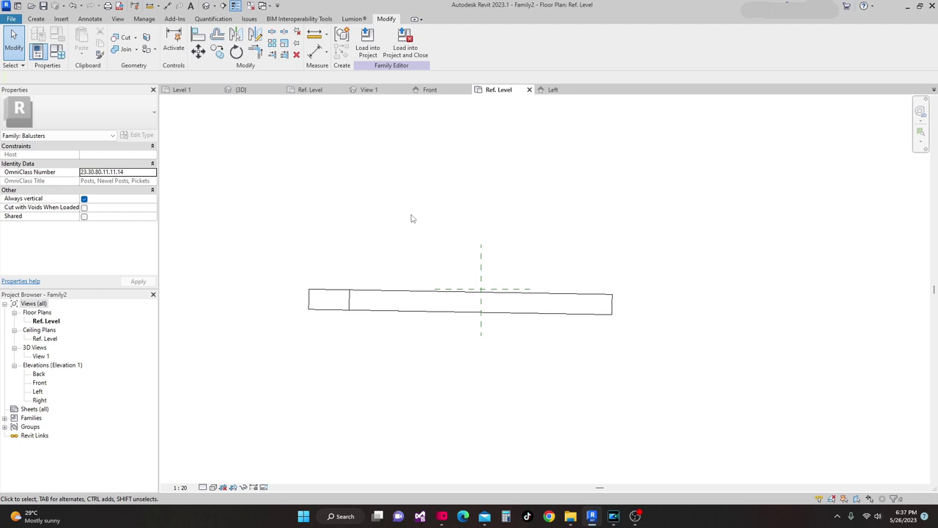
middle_click_drag(338, 182, 354, 195)
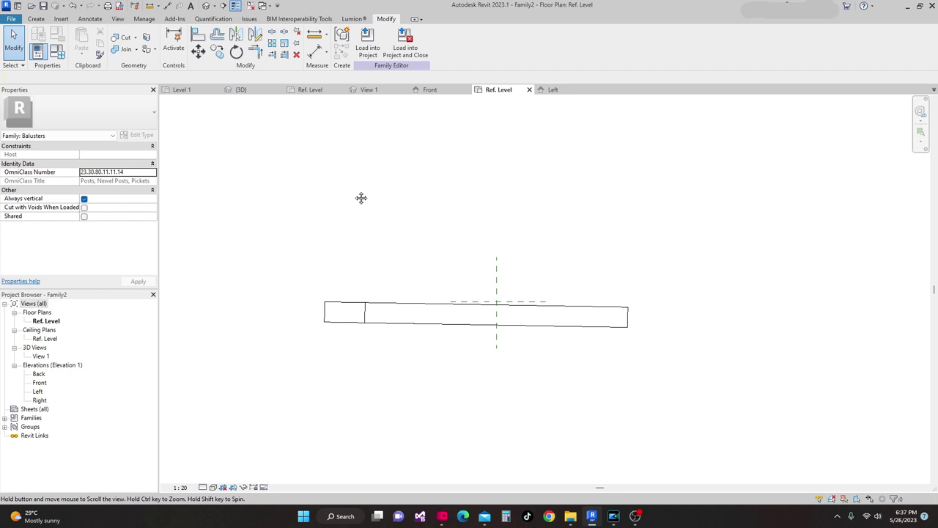
left_click(44, 6)
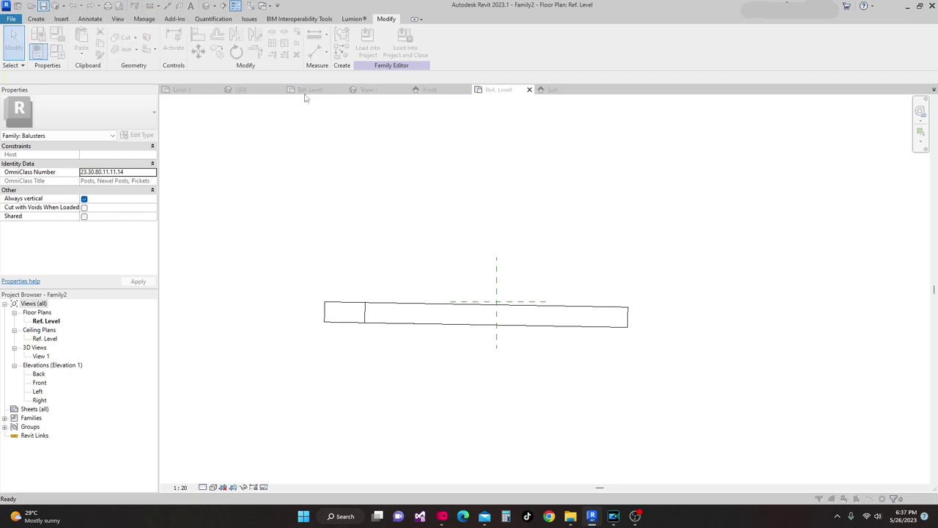
left_click_drag(364, 360, 328, 361)
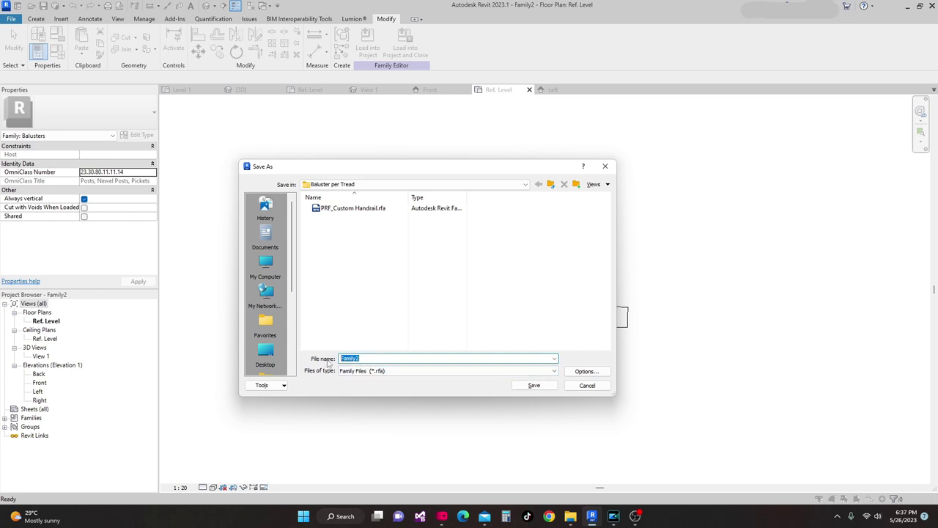
type("Baluster Tread Support")
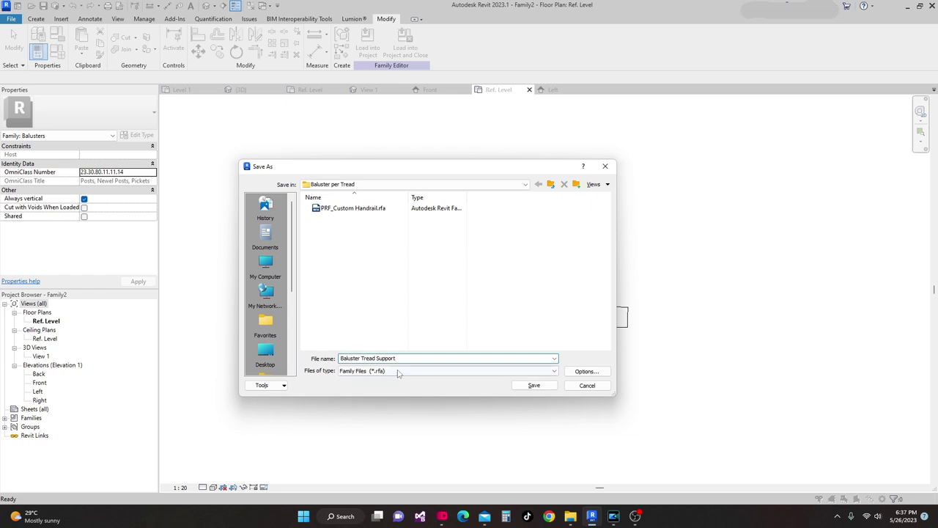
left_click(594, 373)
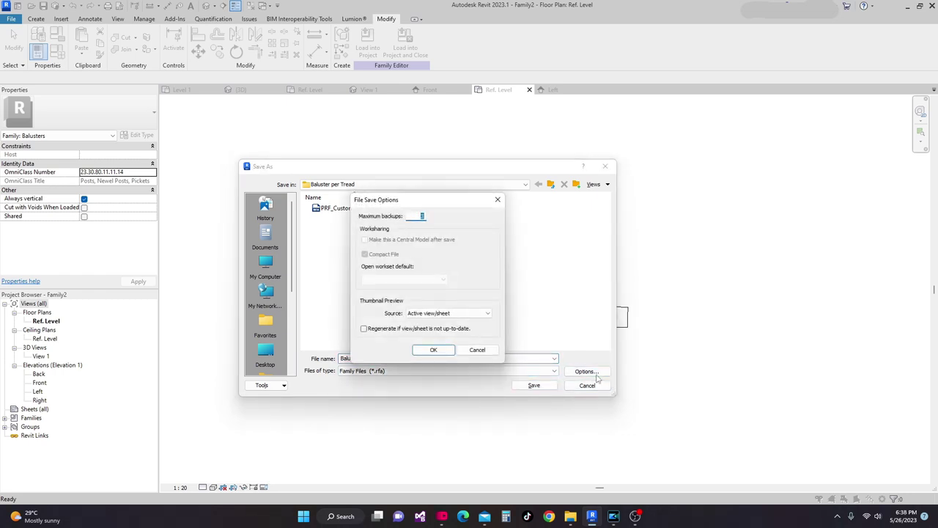
left_click(432, 351)
left_click(529, 385)
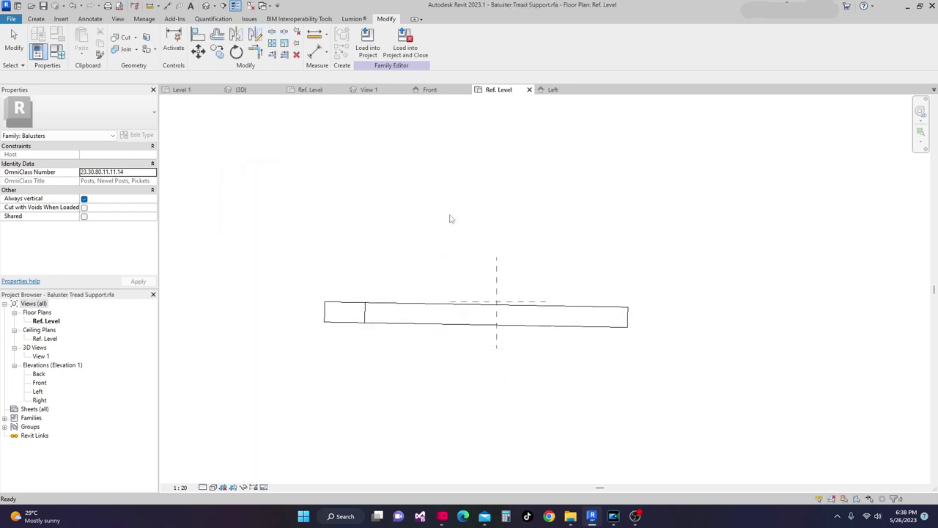
Load the Baluster Tread Support family into Project1 and switch to the project's 3D view of the stair.
middle_click_drag(458, 223, 464, 227)
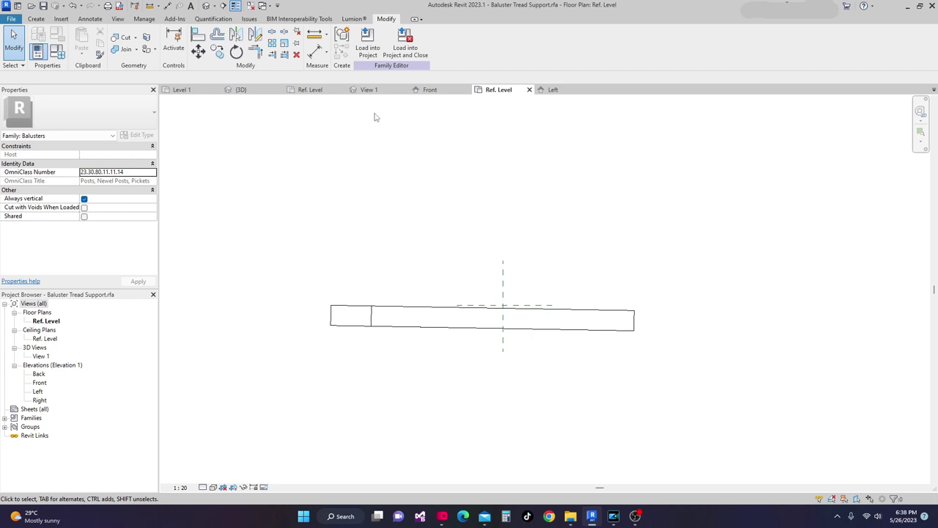
left_click(367, 50)
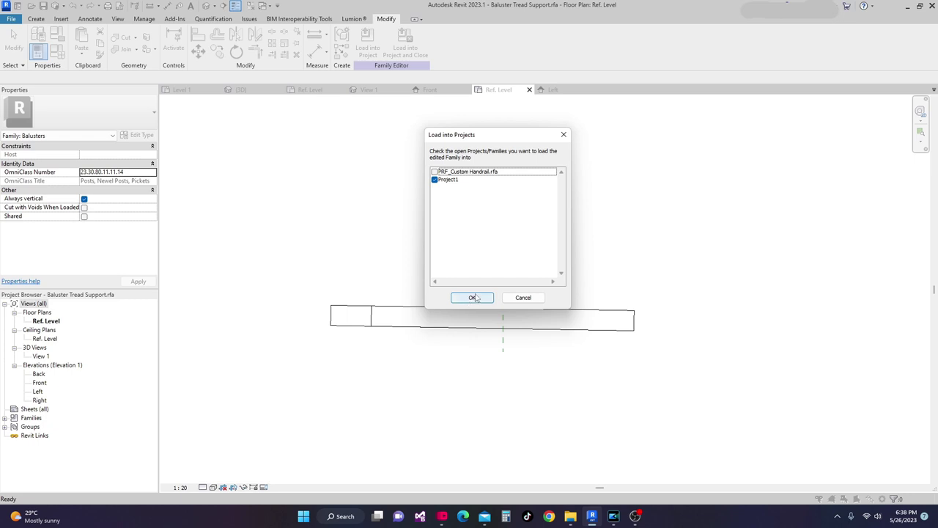
left_click(472, 298)
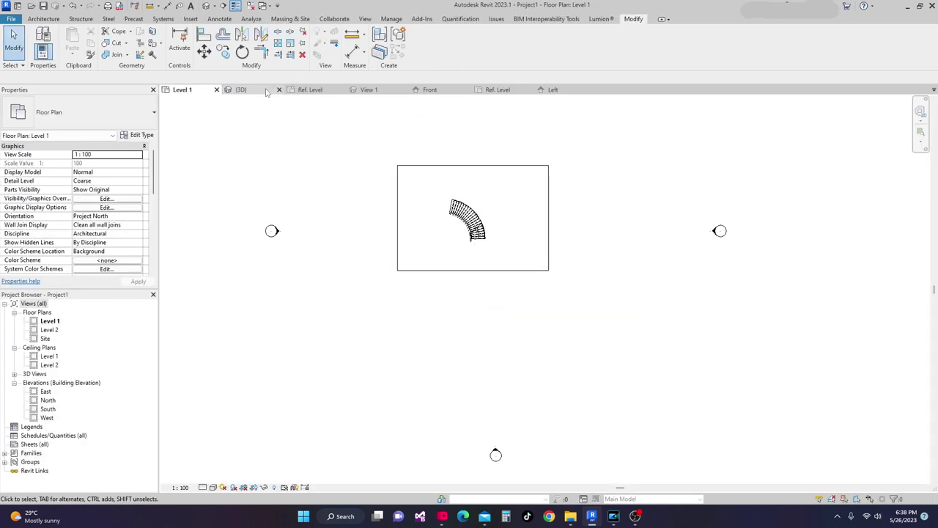
left_click(241, 90)
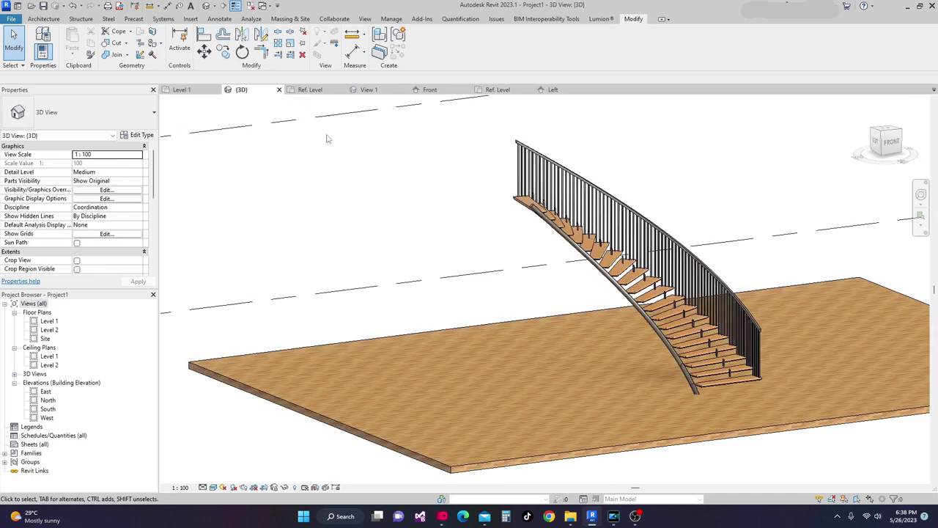
Set the baluster-per-tread family of the stair's inner railing type, Lsft Side Custom rail, to Baluster Tread Support.
middle_click_drag(529, 278, 575, 225, "shift")
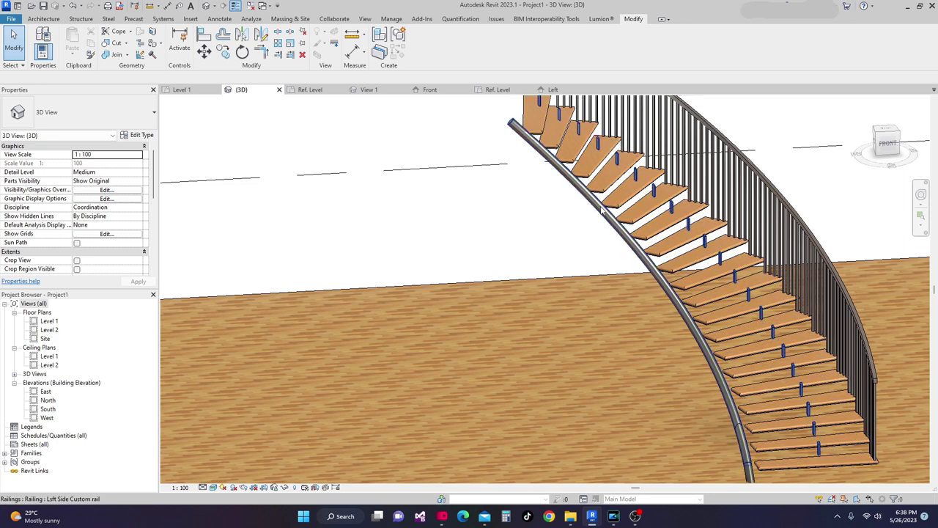
left_click(602, 210)
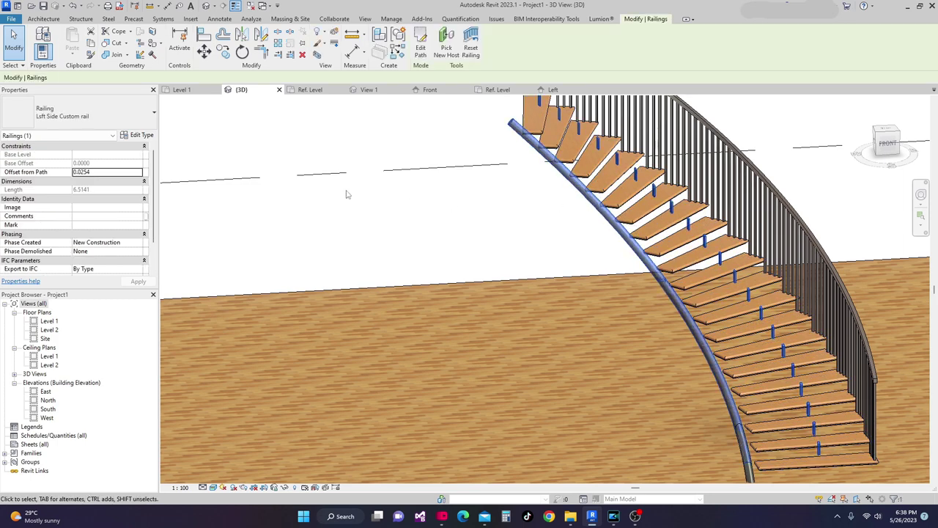
left_click(142, 136)
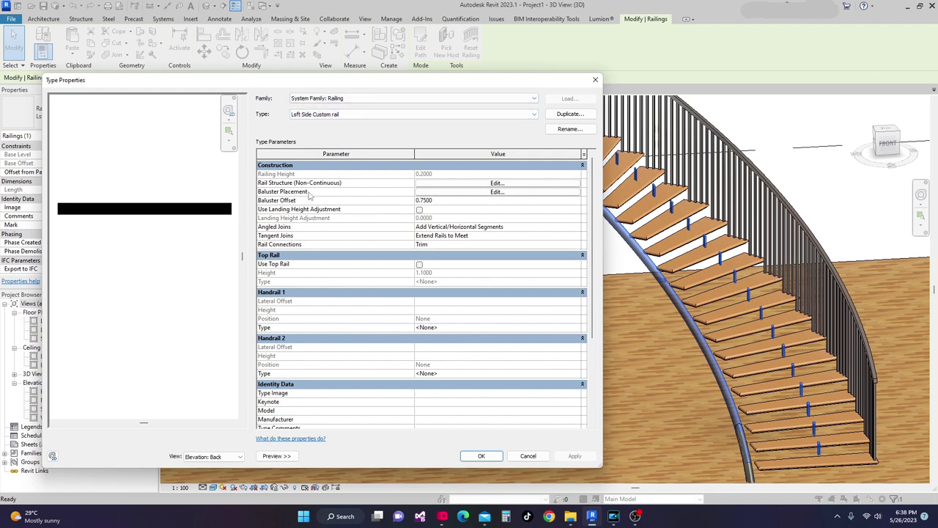
left_click(498, 192)
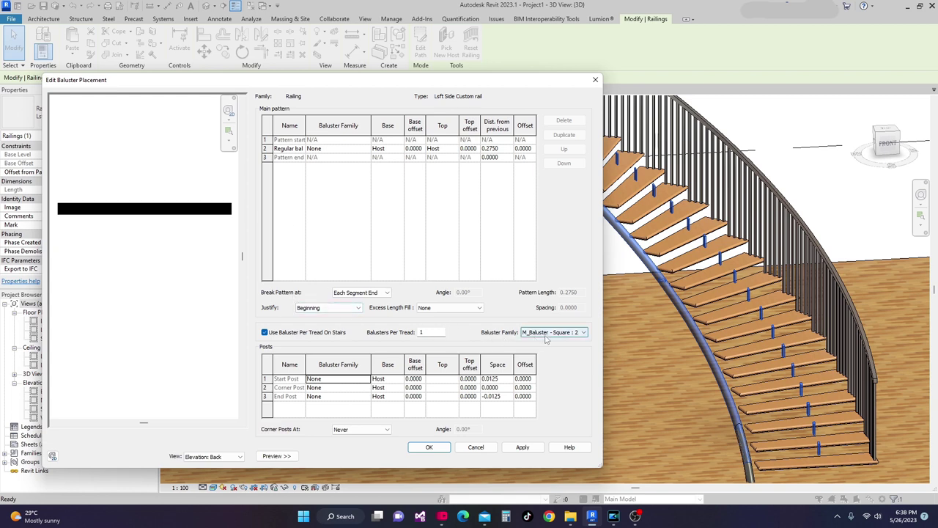
left_click(585, 333)
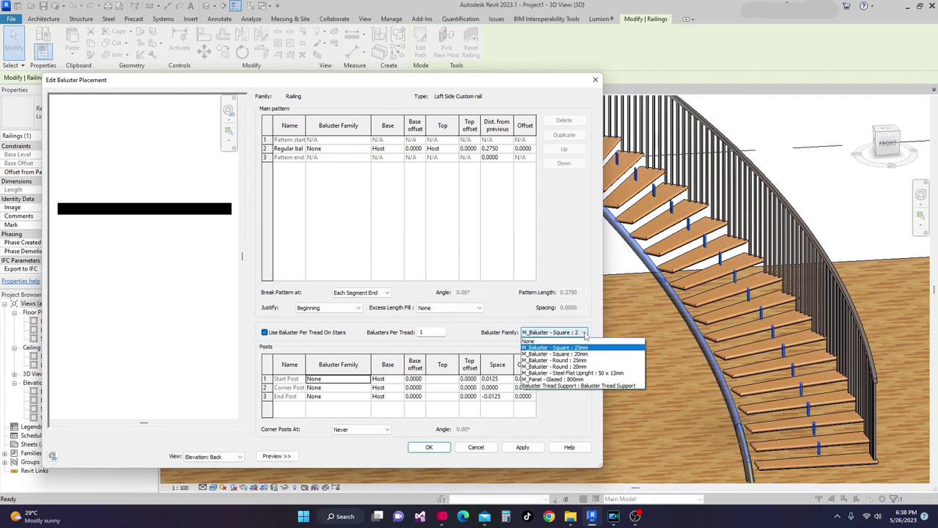
left_click(597, 385)
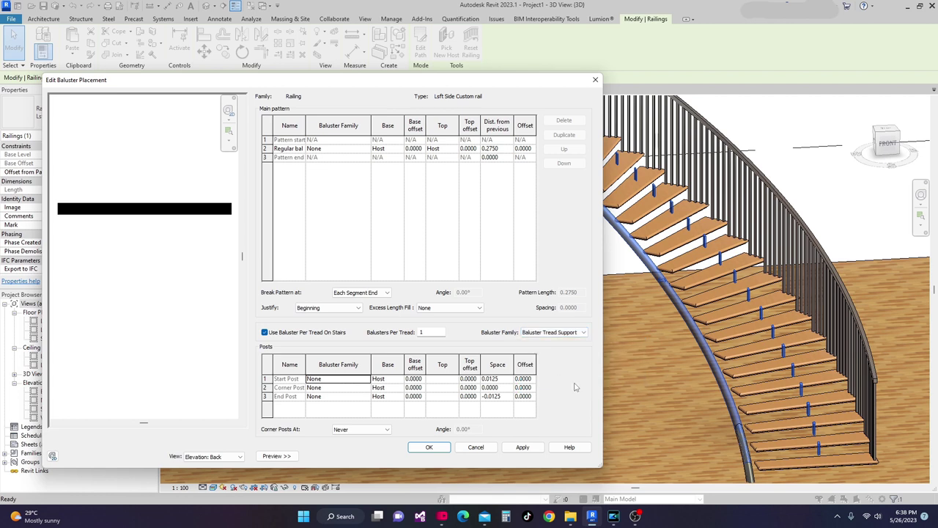
left_click(522, 447)
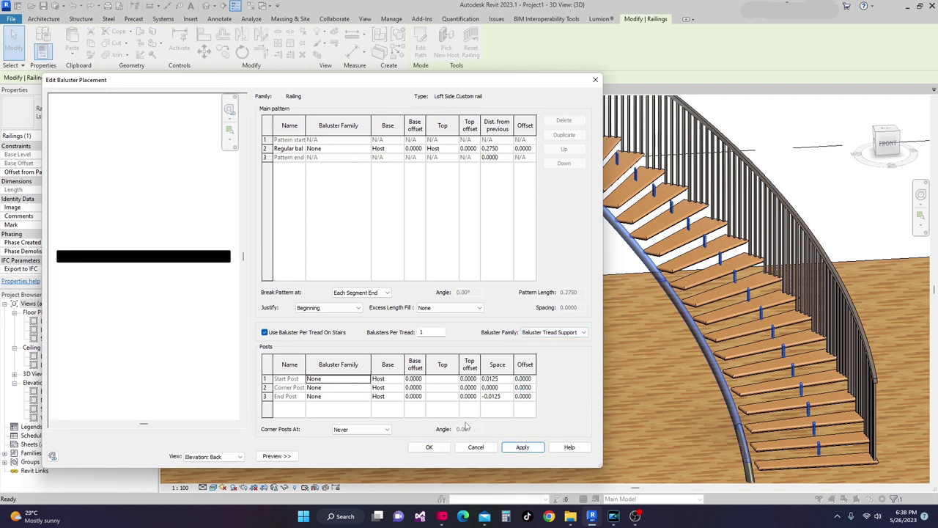
left_click(432, 449)
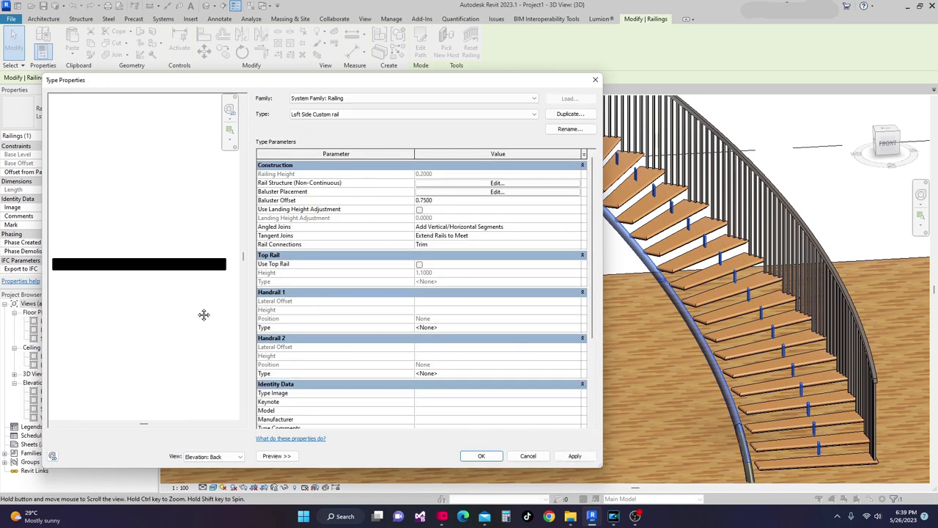
Show the railing type preview in 3D View 1 and confirm the changed type properties.
left_click(240, 457)
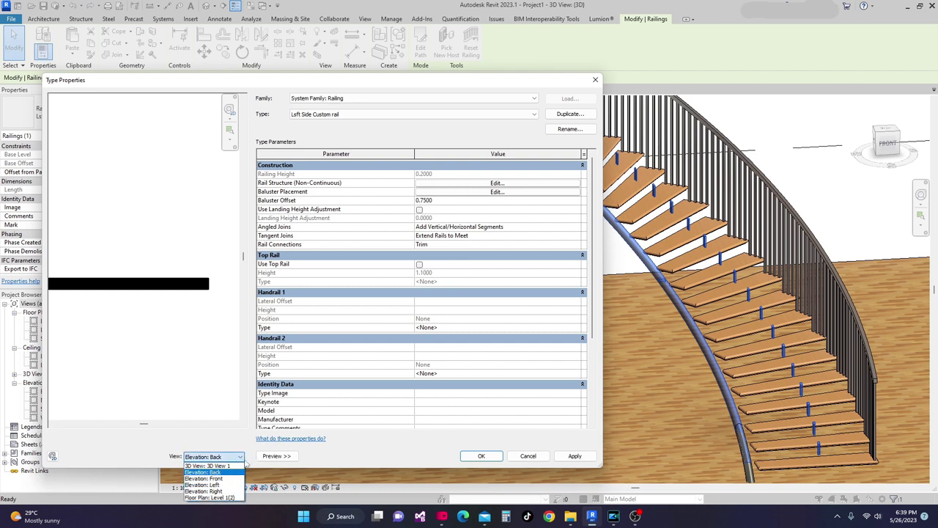
left_click(209, 466)
mouse_move(195, 374)
middle_mouse_down("shift")
mouse_move(186, 365)
mouse_move(203, 382)
mouse_move(193, 369)
mouse_move(194, 381)
middle_mouse_up("shift")
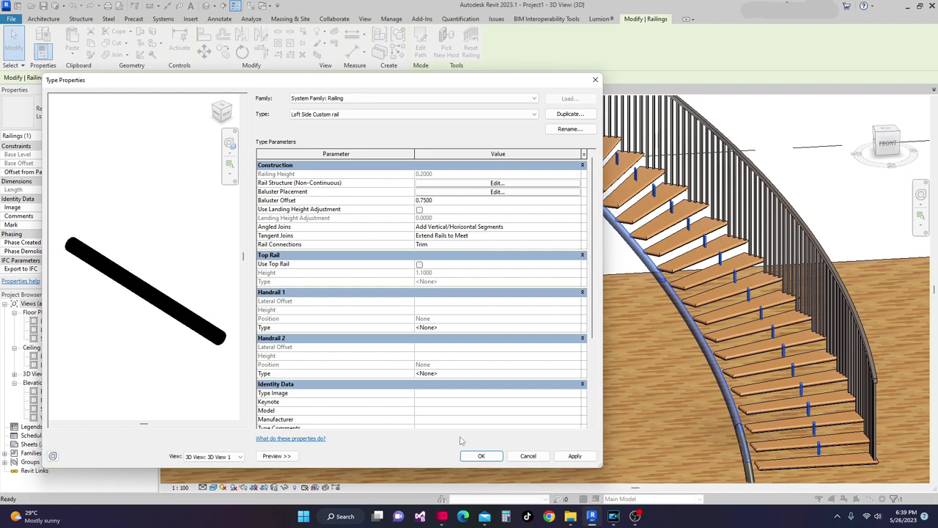
left_click(468, 457)
Examine from several angles how the tread supports sit against the treads and the curved rail along the stair.
middle_click_drag(467, 459, 732, 418, "shift")
scroll(798, 433, "up", 8)
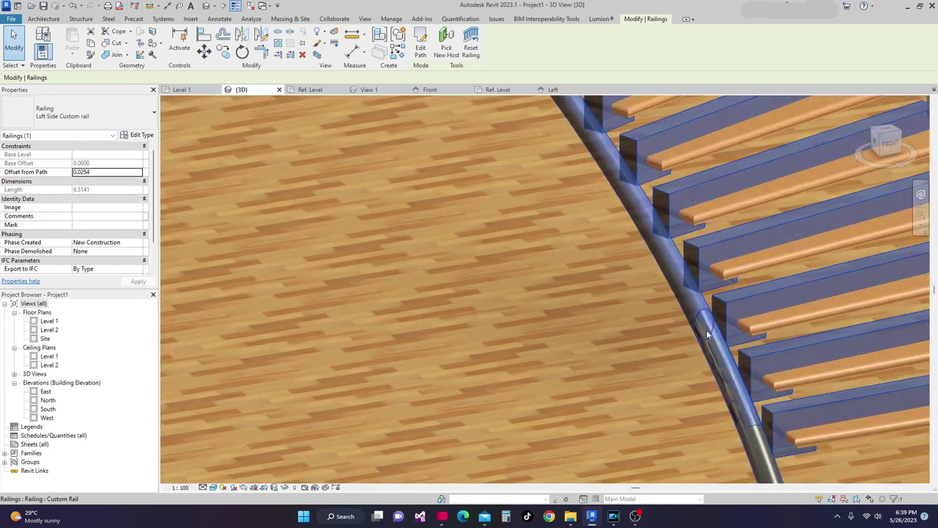
middle_click_drag(709, 335, 658, 348, "shift")
scroll(676, 360, "down", 8)
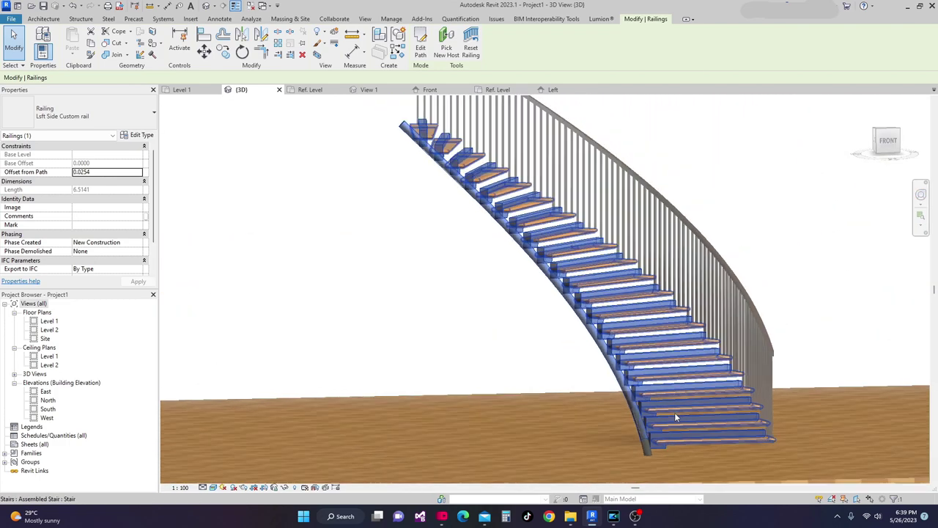
middle_click_drag(674, 418, 557, 172, "shift")
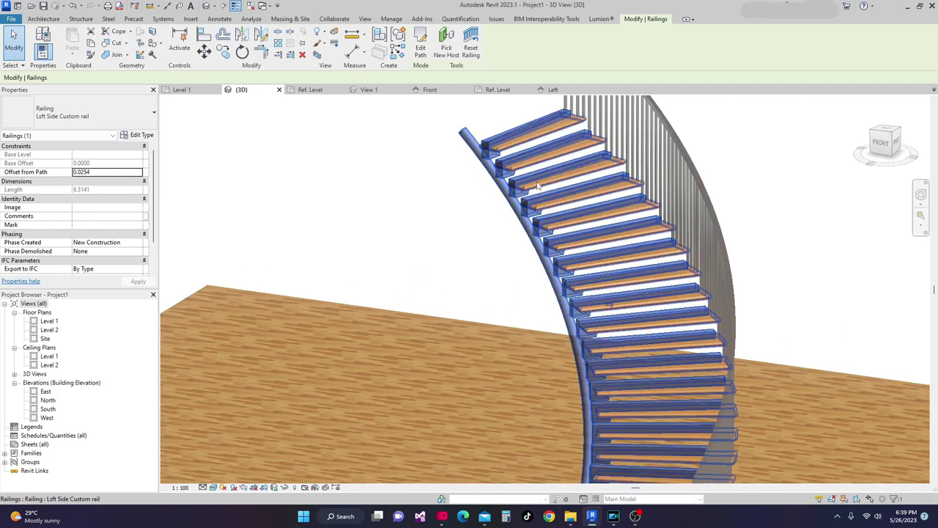
scroll(572, 179, "up", 3)
scroll(589, 186, "up", 2)
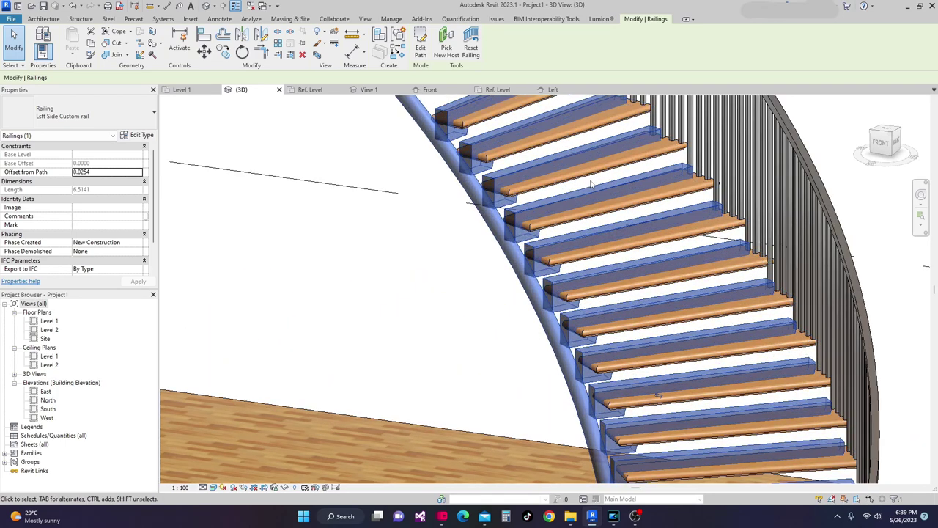
scroll(592, 184, "down", 5)
middle_click_drag(605, 194, 645, 223, "shift")
scroll(662, 236, "up", 2)
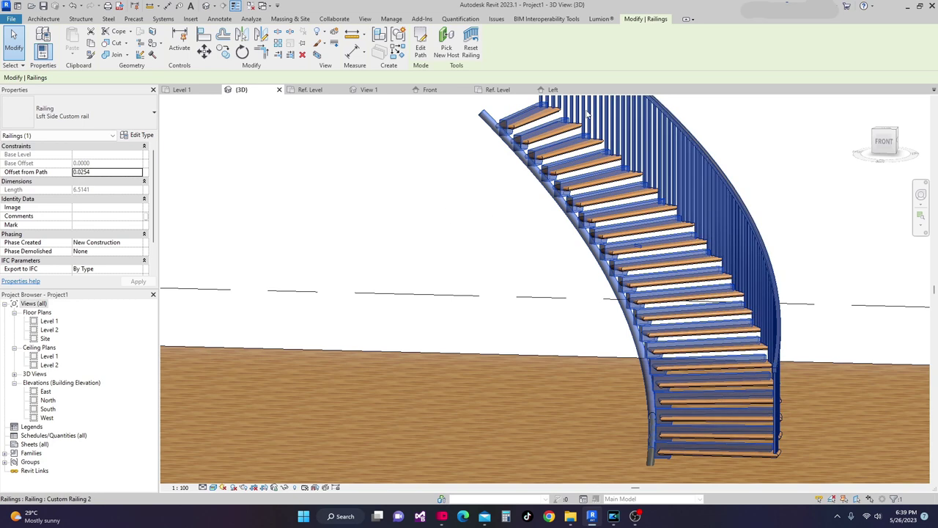
In the Baluster Tread Support family's reference level plan, start a solid extrusion and sketch a centre line between the arm's short-edge midpoints.
left_click(499, 90)
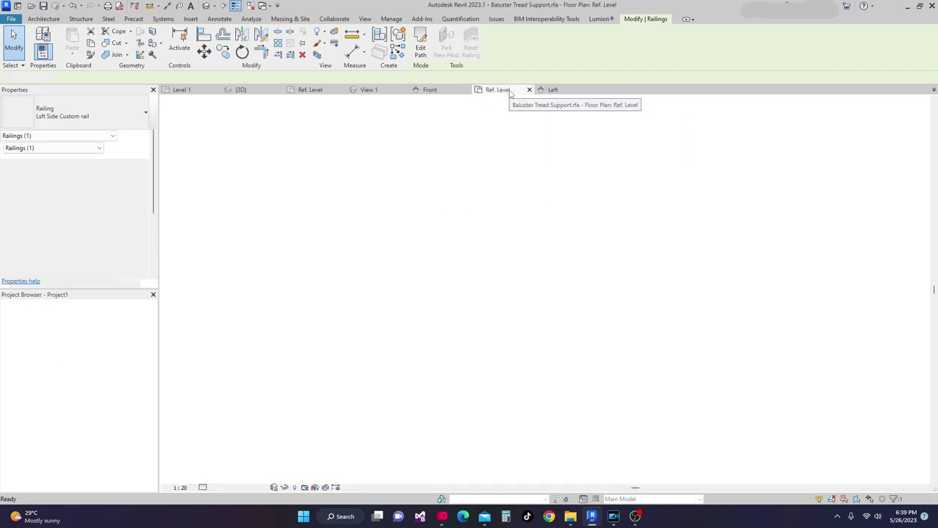
scroll(404, 322, "up", 1)
scroll(426, 268, "up", 1)
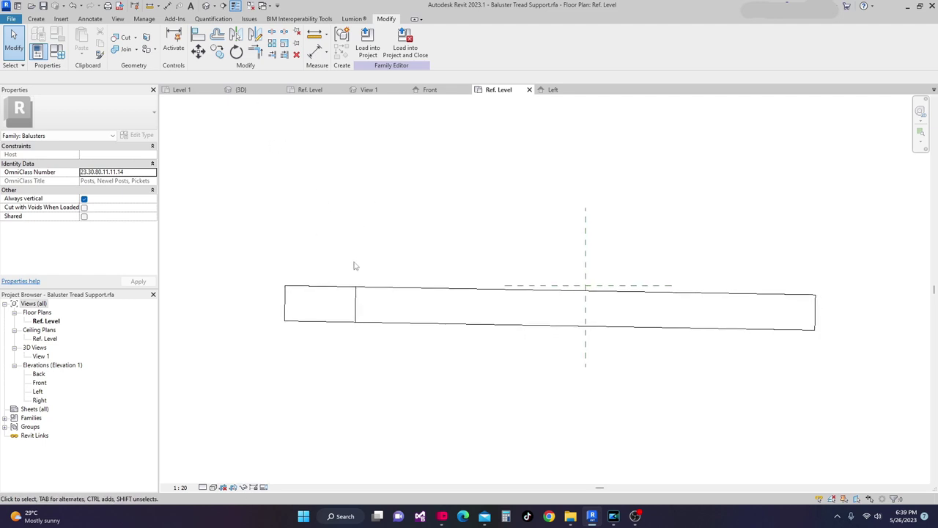
left_click(36, 18)
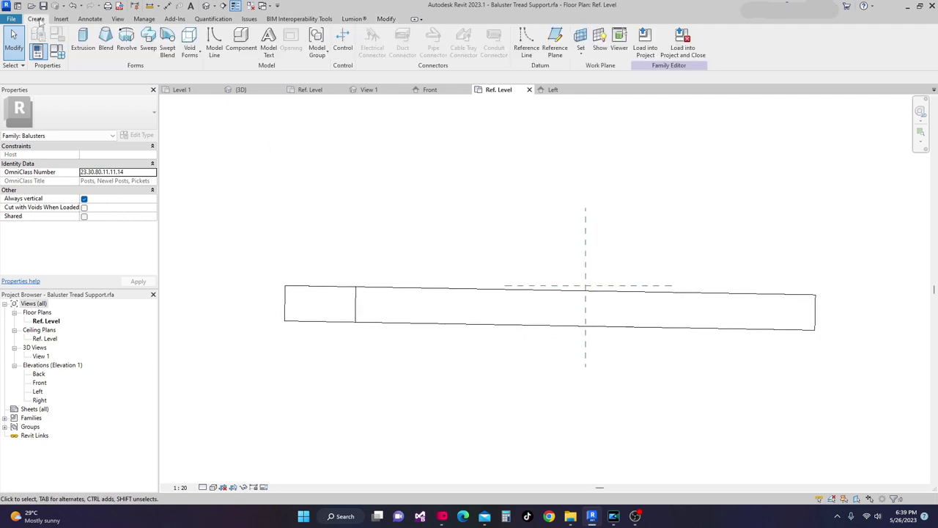
left_click(84, 44)
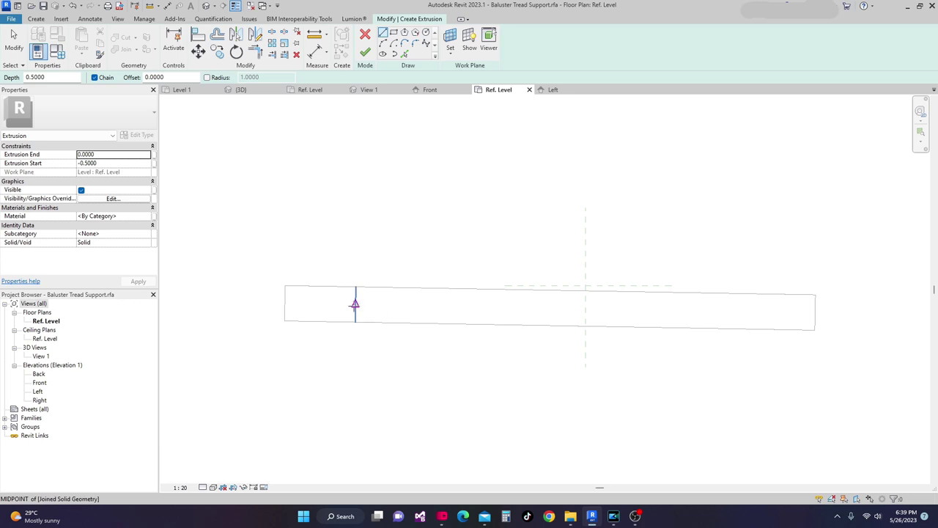
left_click(355, 304)
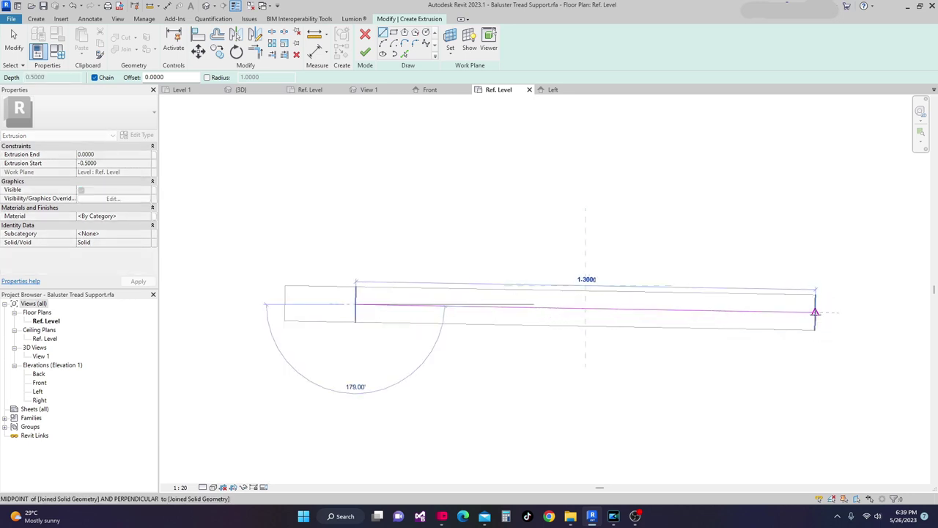
left_click(815, 313)
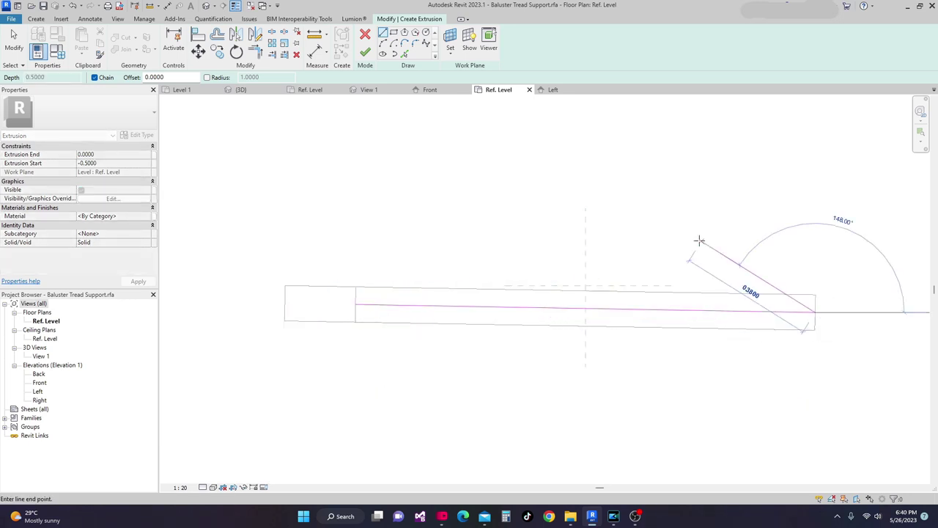
key("Escape")
key("Escape")
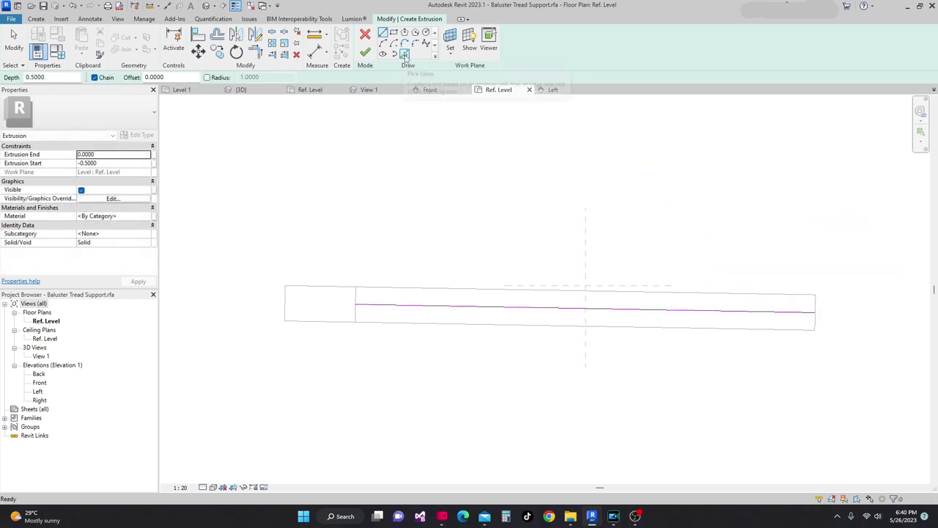
Offset the sketched centre line by 0.03 to both sides using Pick Lines.
left_click(404, 55)
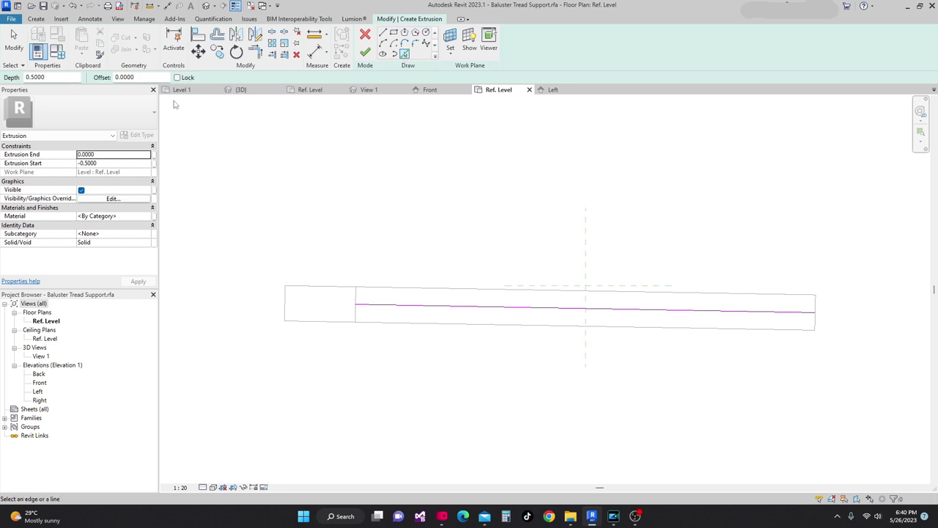
double_click(134, 78)
key("BackSpace")
type(".03")
key("Return")
left_click(446, 310)
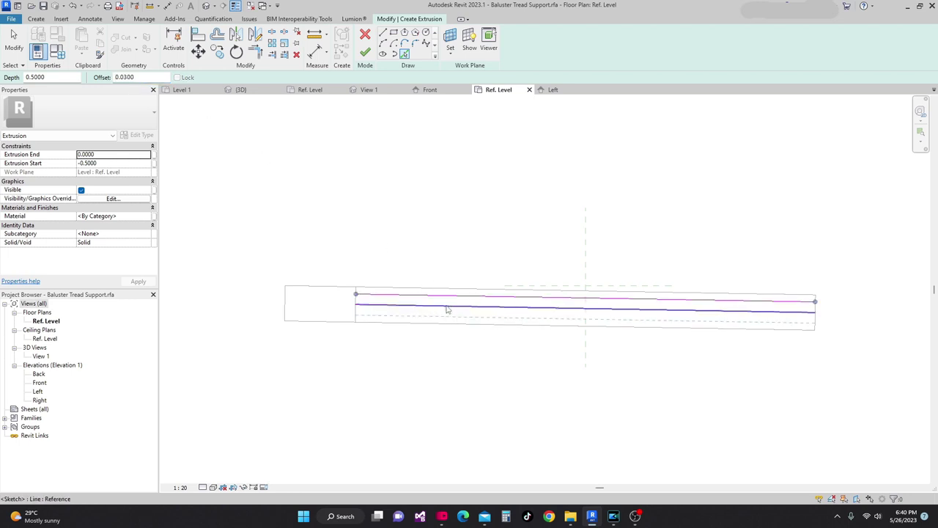
left_click(461, 310)
scroll(461, 310, "down", 1)
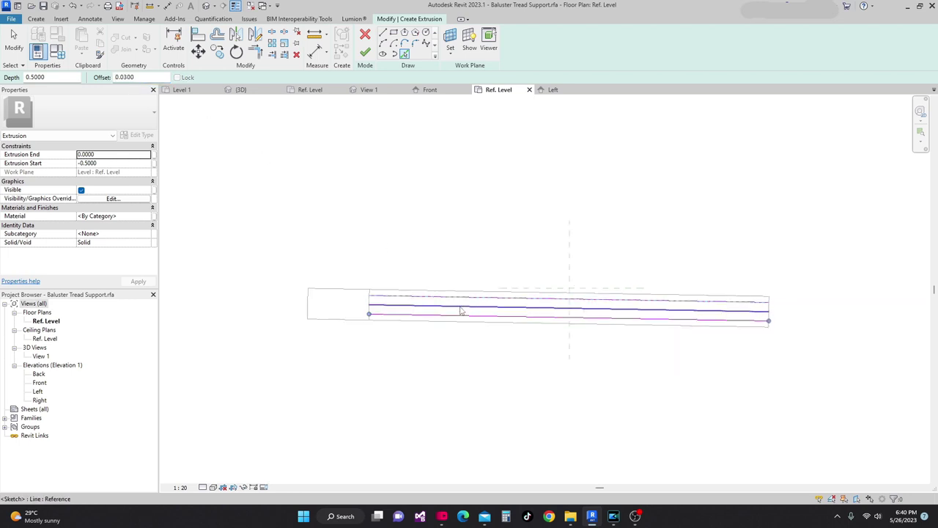
left_click(420, 310)
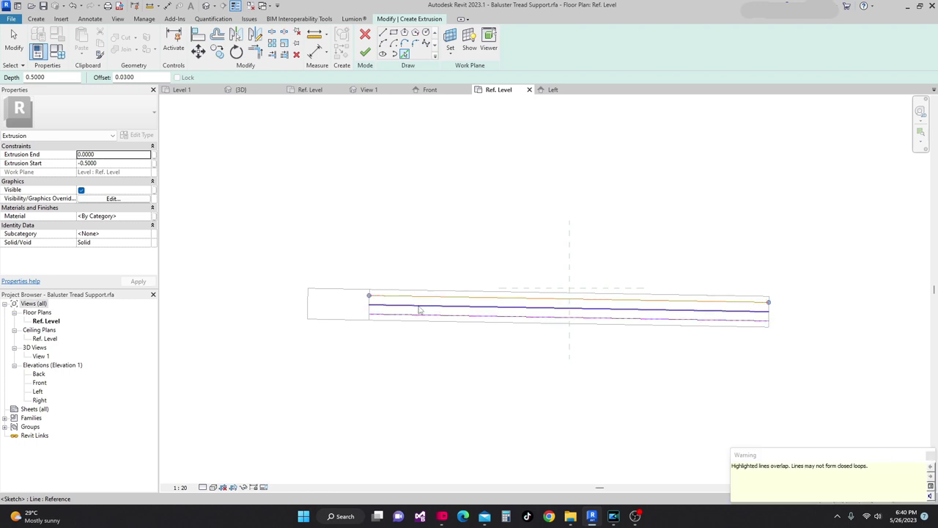
left_click(442, 310)
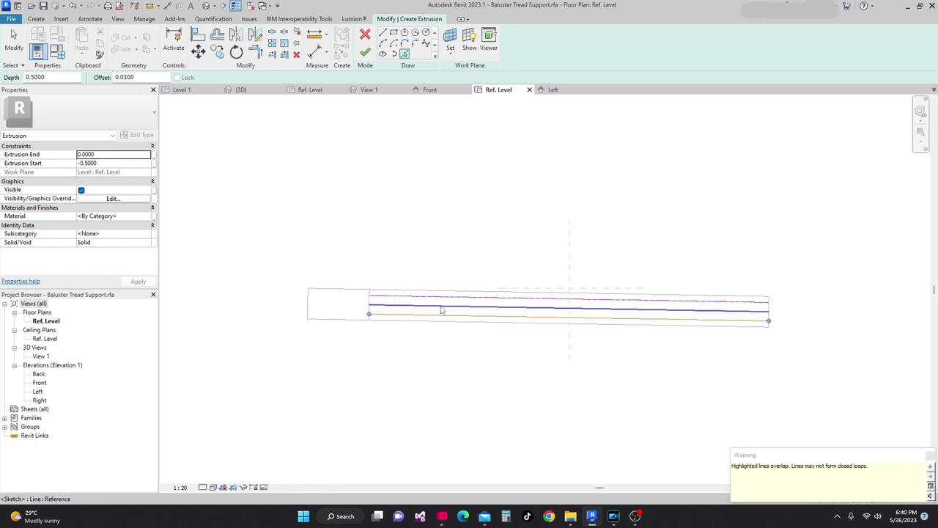
key("Escape")
key("Escape")
Delete the centre line from the extrusion sketch.
scroll(628, 352, "up", 1)
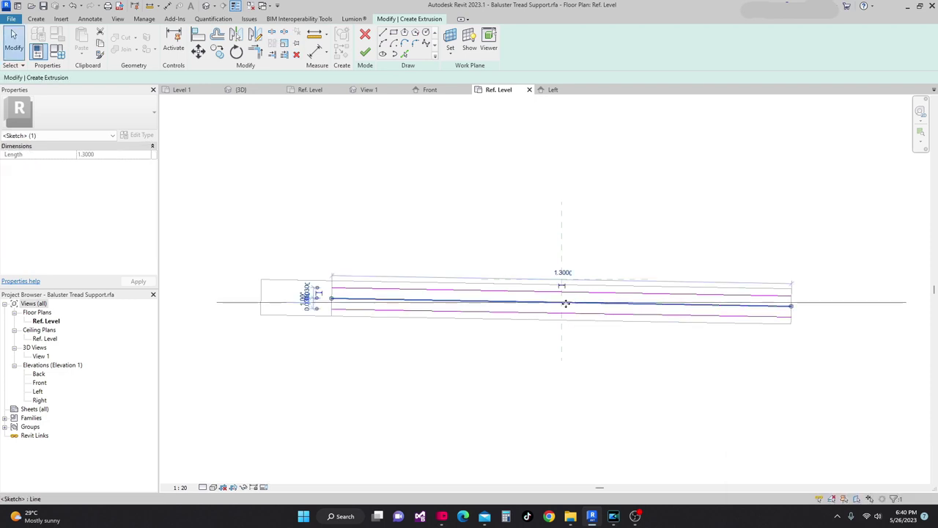
key("Delete")
left_click(562, 294)
key("Escape")
Try deleting each of the two offset lines in turn, undoing each deletion.
left_click(542, 296)
key("Delete")
key("ctrl+z")
left_click(514, 312)
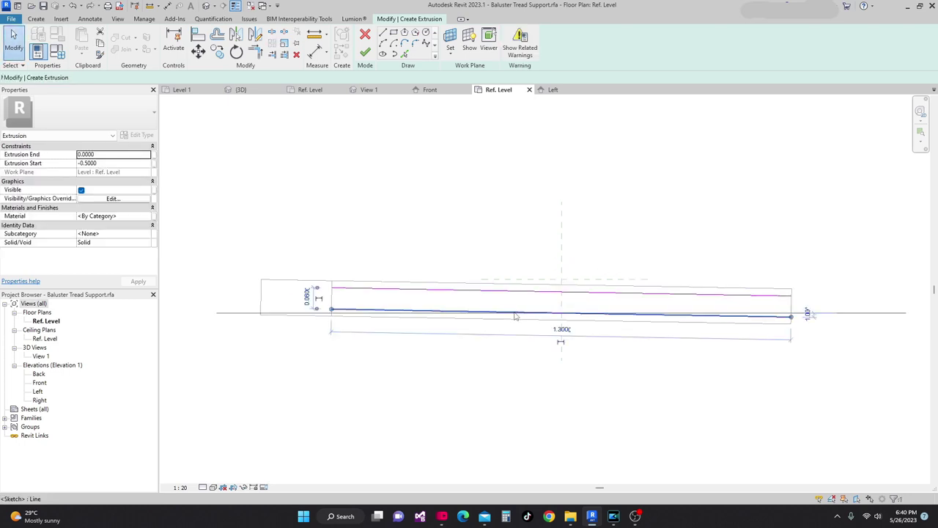
key("Escape")
scroll(525, 318, "up", 2)
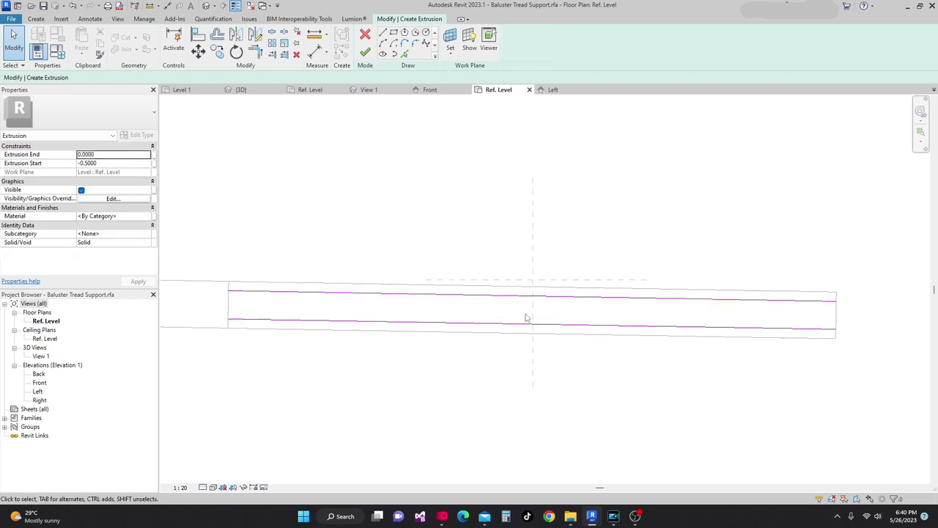
left_click(512, 326)
key("Delete")
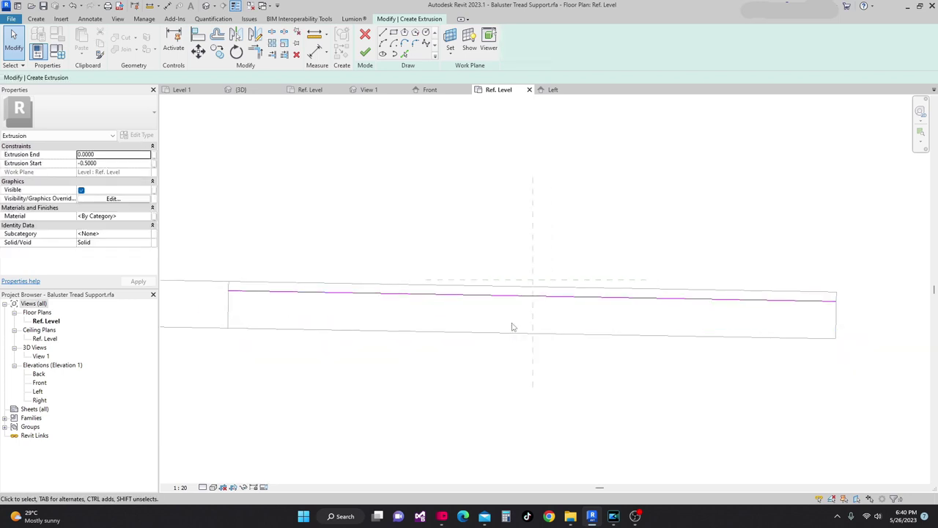
key("ctrl+z")
scroll(517, 315, "down", 1)
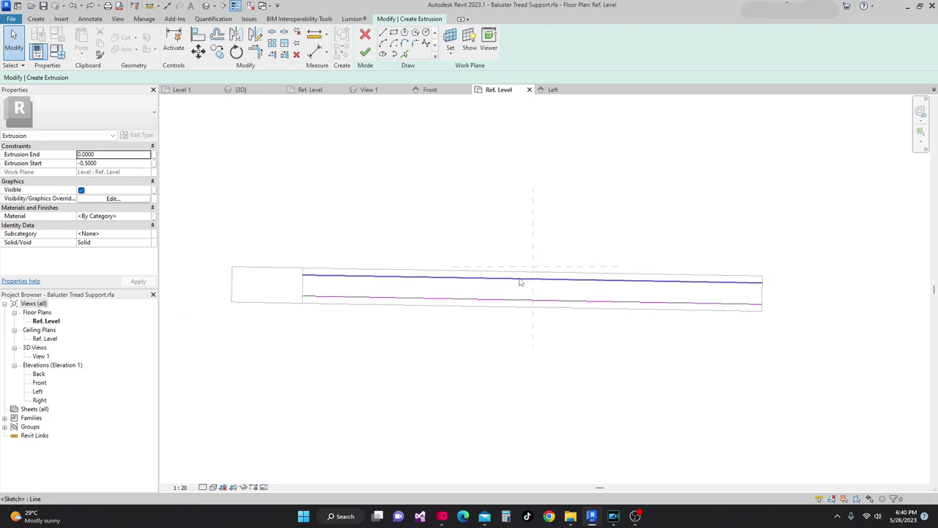
scroll(471, 308, "up", 1)
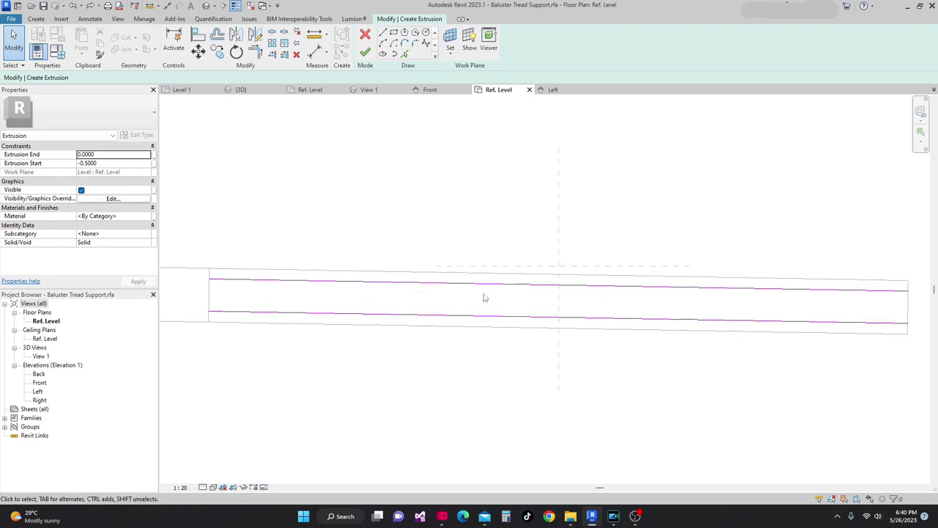
Close the sketch beside the end block with a line joining the ends of the two offset lines.
left_click(491, 290)
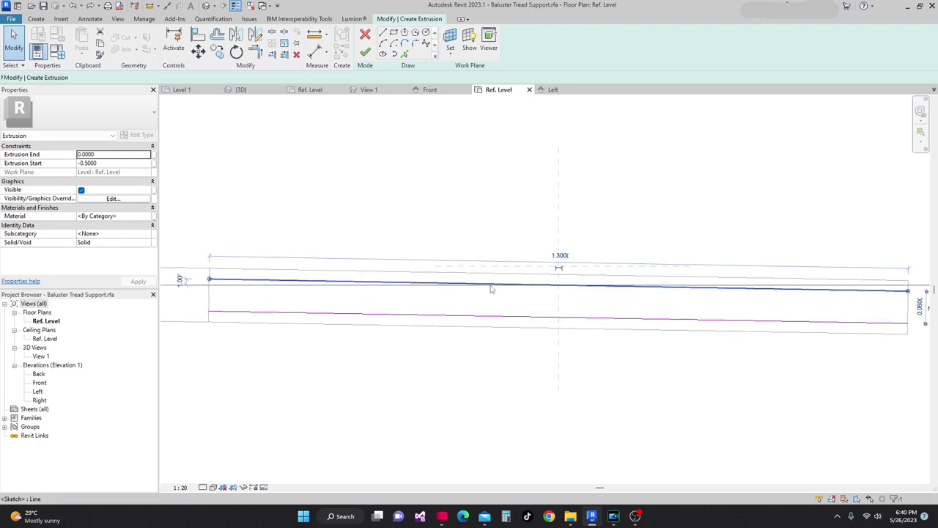
scroll(276, 291, "up", 1)
middle_click_drag(276, 292, 360, 281)
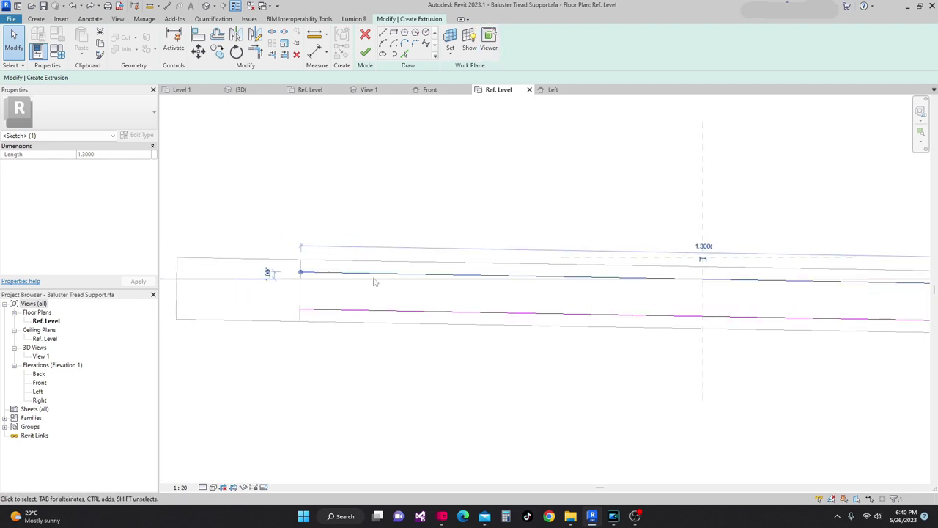
middle_click_drag(432, 184, 431, 172)
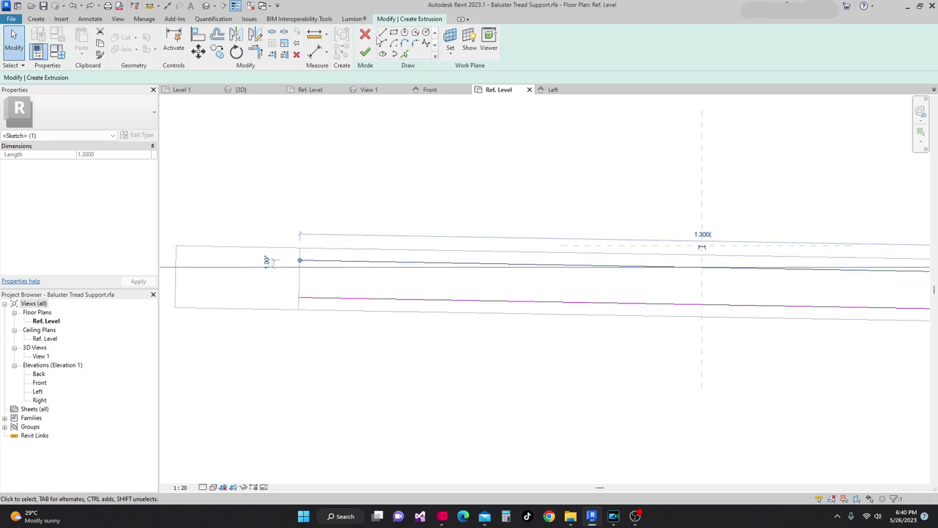
key("l")
key("i")
left_click(299, 260)
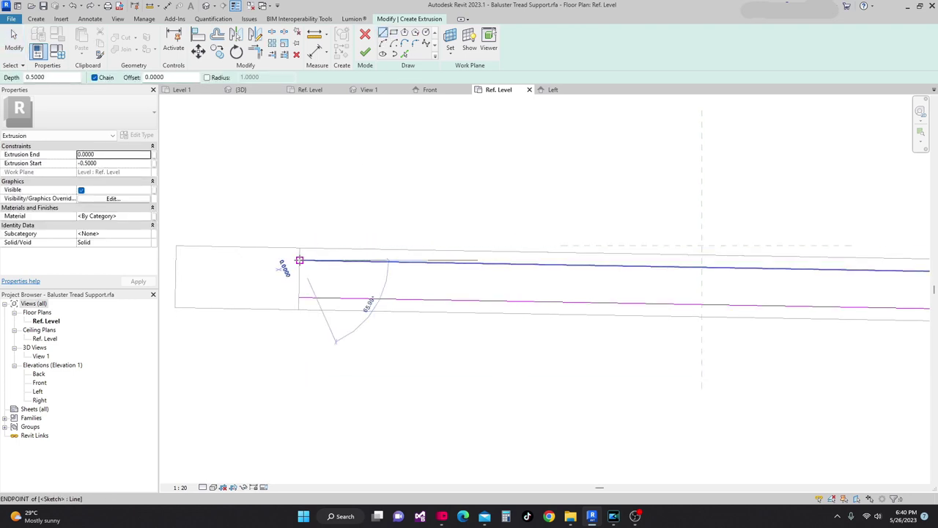
left_click(300, 297)
key("Escape")
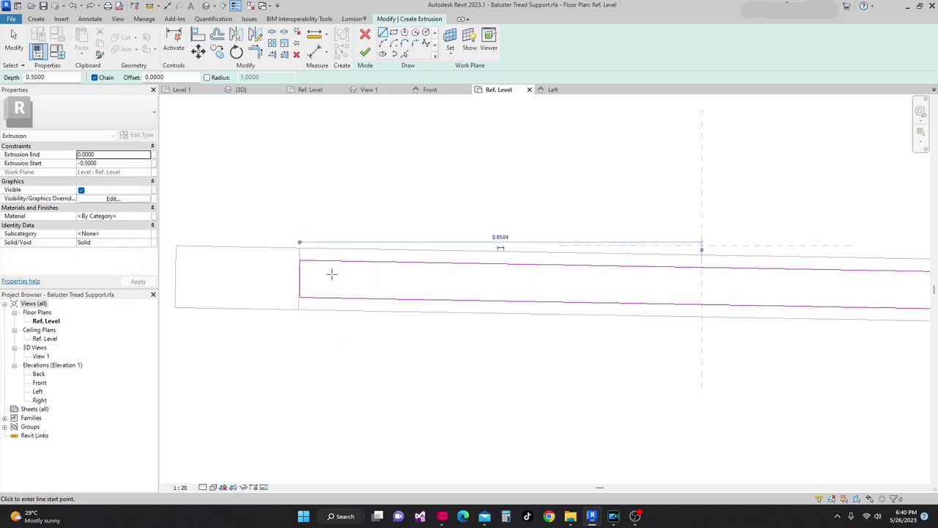
Close the sketch at the arm's free end with a line joining the two offset lines.
scroll(331, 274, "down", 2)
scroll(496, 291, "down", 2)
scroll(779, 286, "up", 5)
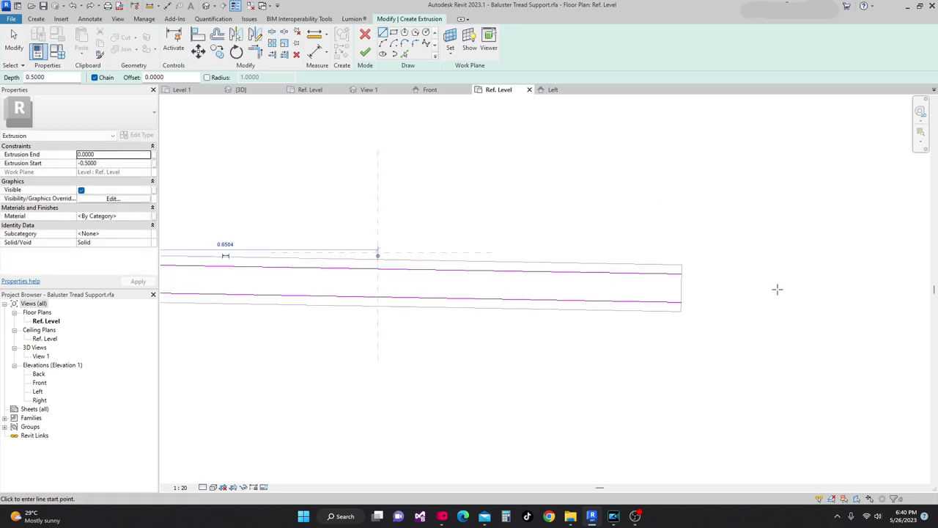
left_click(668, 272)
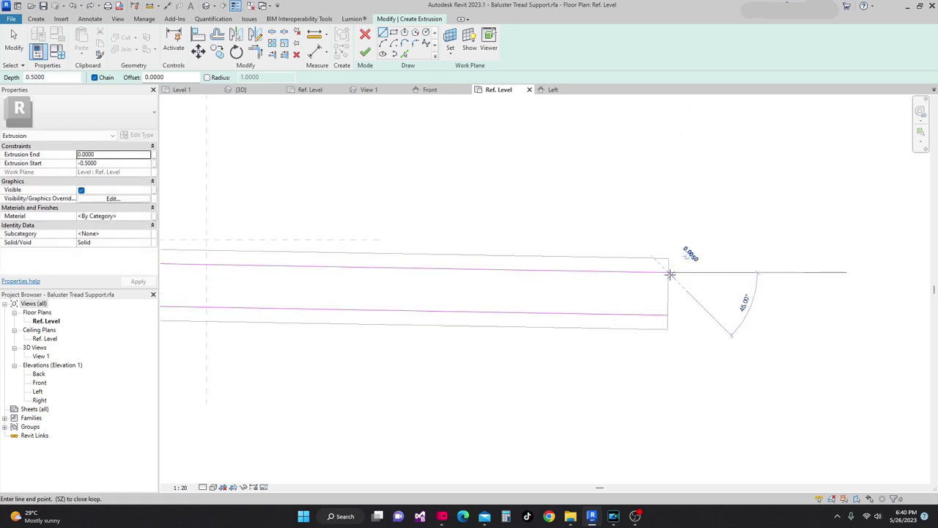
left_click(667, 315)
scroll(695, 306, "up", 3)
scroll(695, 305, "down", 3)
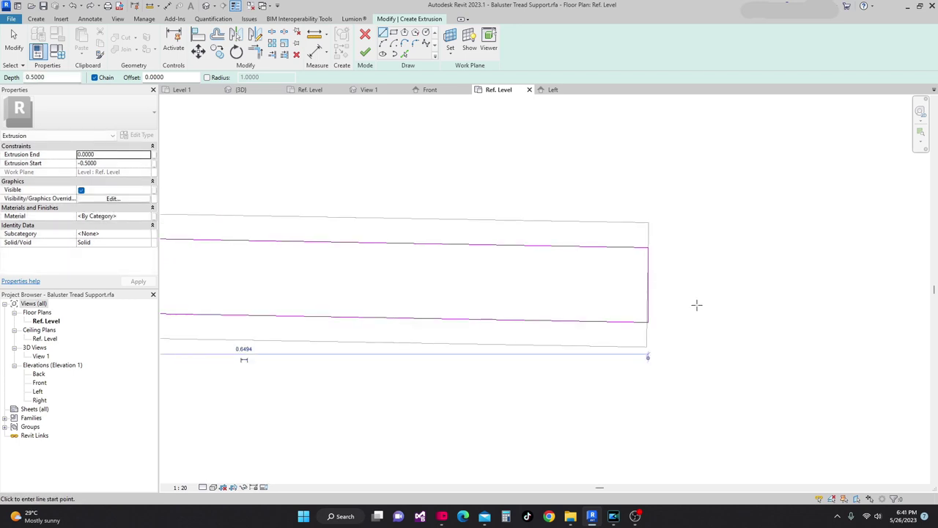
Move the lower sketch corner beside the end block onto the slanted edge of the block.
middle_click_drag(488, 283, 857, 294)
scroll(335, 289, "up", 5)
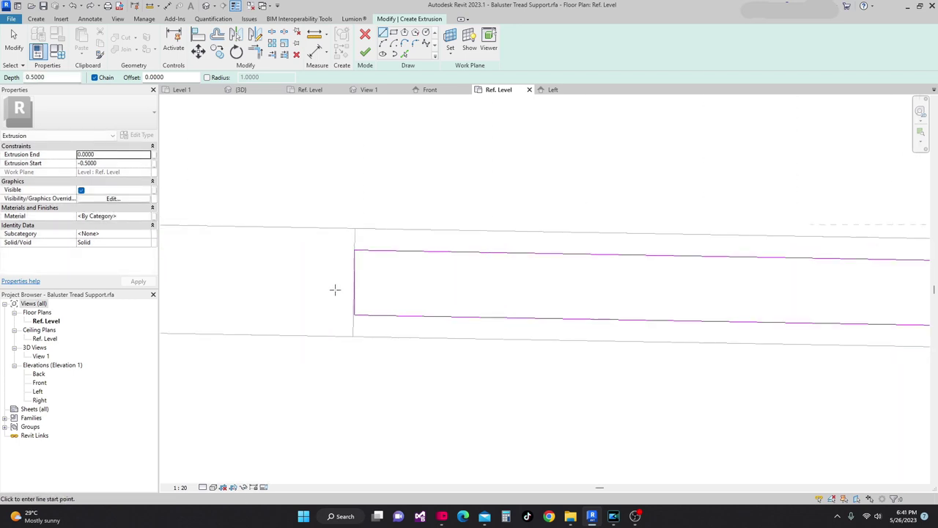
key("Escape")
left_click(370, 318)
scroll(372, 326, "up", 3)
left_click_drag(370, 339, 363, 338)
scroll(503, 283, "down", 3)
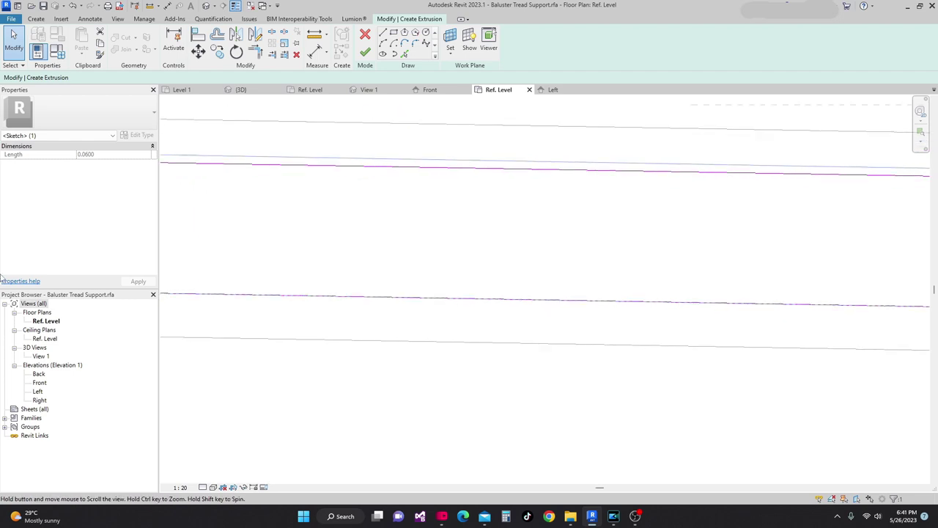
Move the lower sketch corner at the arm's free end onto its slanted end edge and finish the extrusion sketch.
scroll(541, 279, "down", 2)
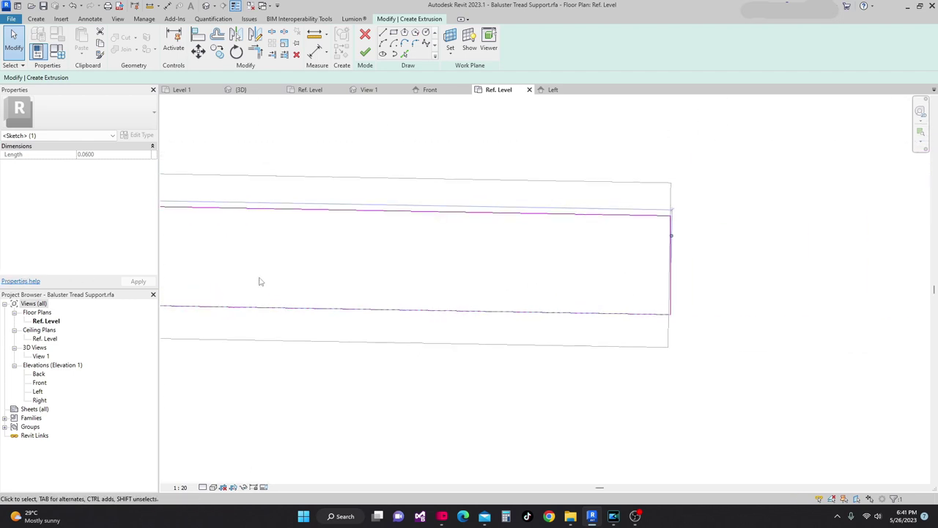
scroll(761, 306, "up", 2)
scroll(707, 305, "up", 1)
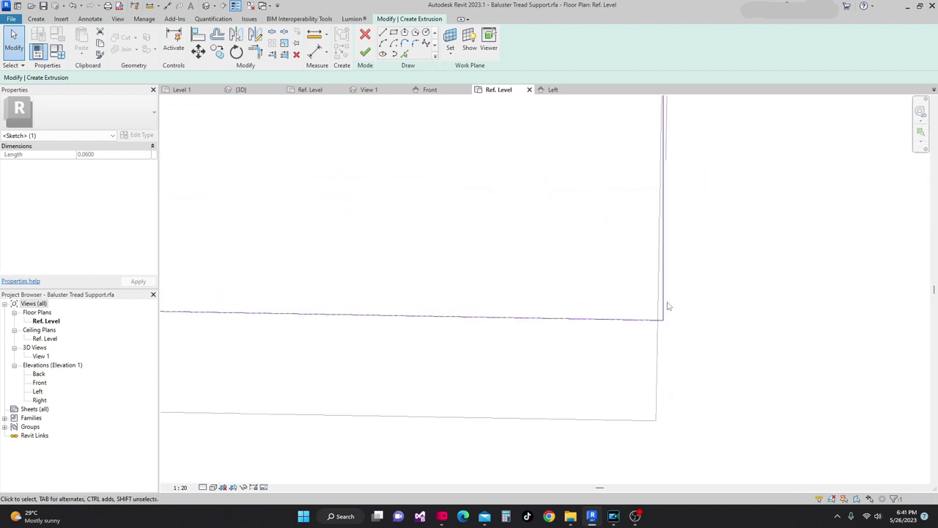
left_click_drag(663, 321, 657, 318)
scroll(630, 308, "down", 5)
mouse_move(450, 277)
middle_mouse_down()
mouse_move(591, 288)
mouse_move(492, 280)
middle_mouse_up()
scroll(492, 281, "down", 2)
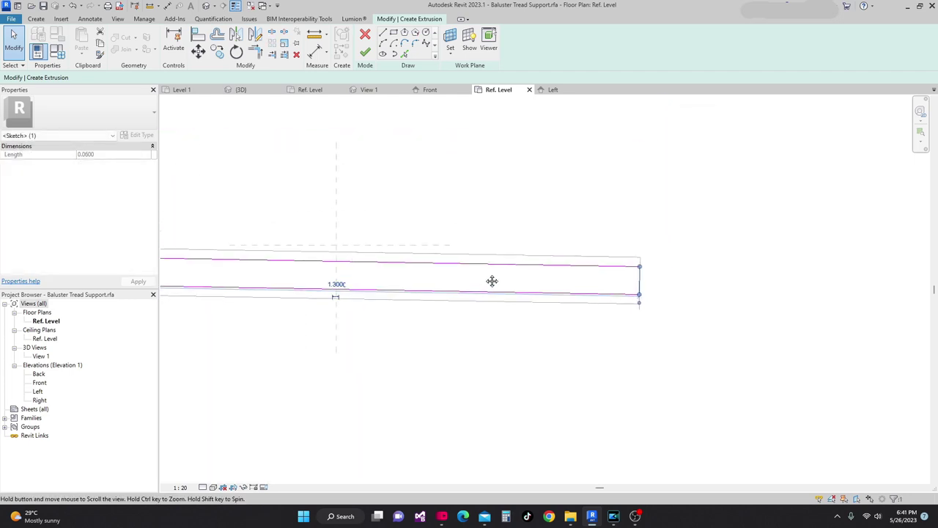
left_click(365, 53)
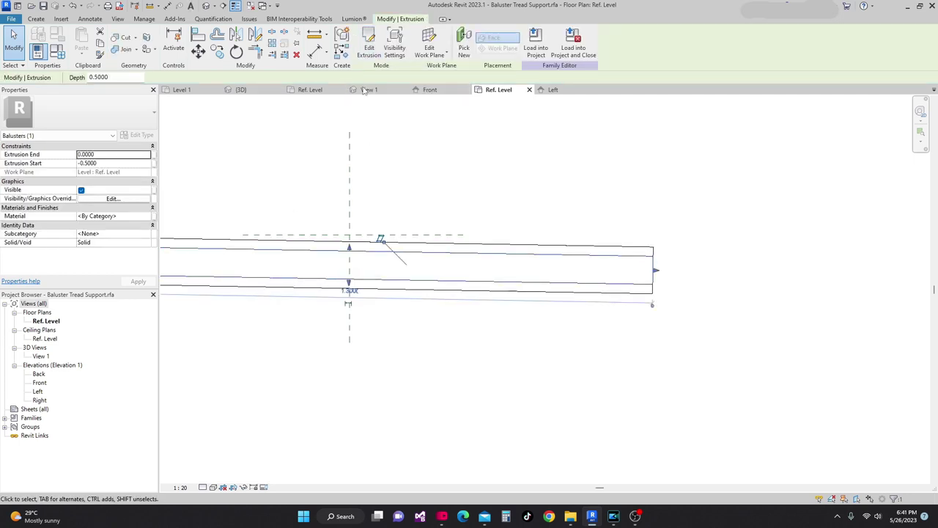
Show the new extrusion in the family's 3D View 1 and change it from solid to void.
scroll(473, 440, "down", 2)
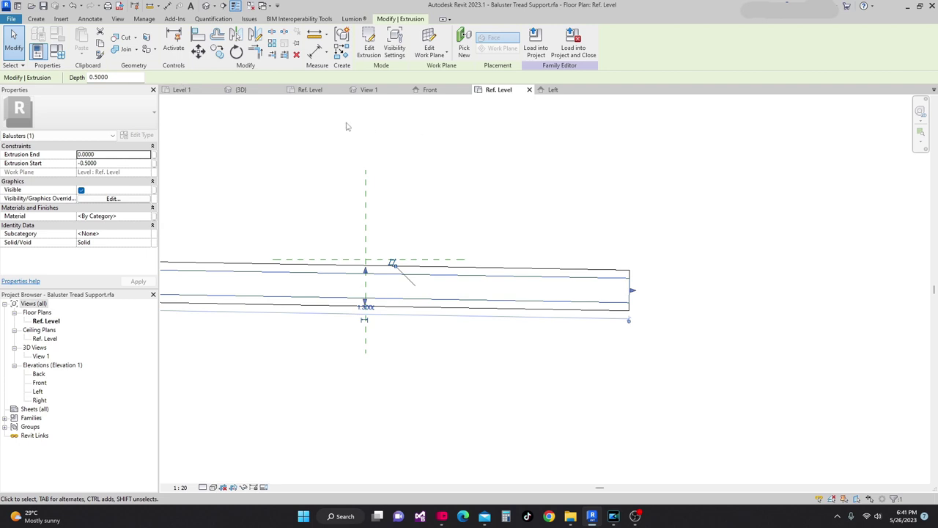
left_click(366, 90)
middle_click_drag(497, 279, 469, 374, "shift")
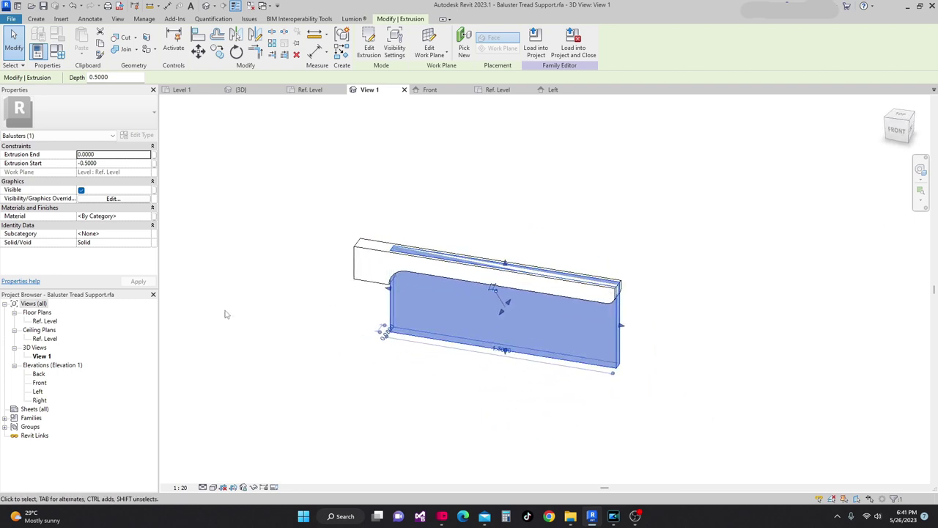
left_click(146, 244)
left_click(82, 259)
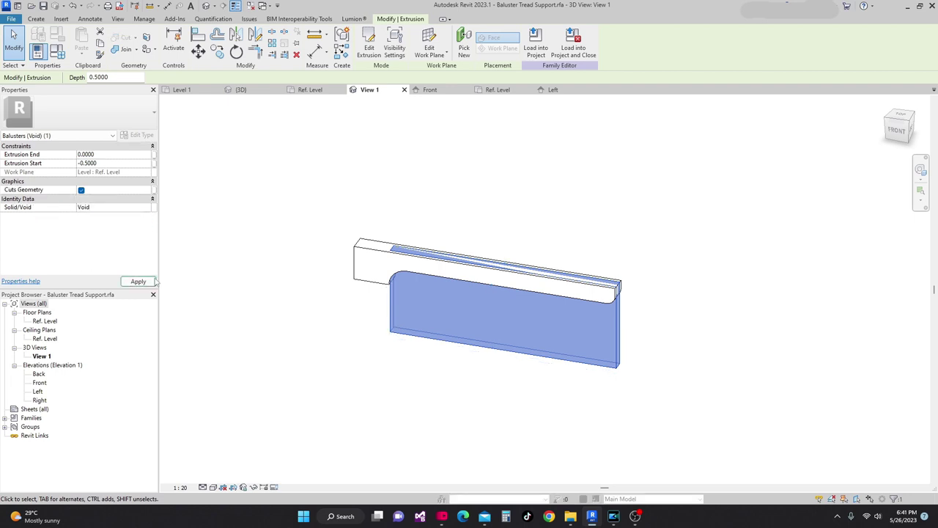
Cut the void extrusion out of the support arm with Cut Geometry.
scroll(621, 328, "up", 4)
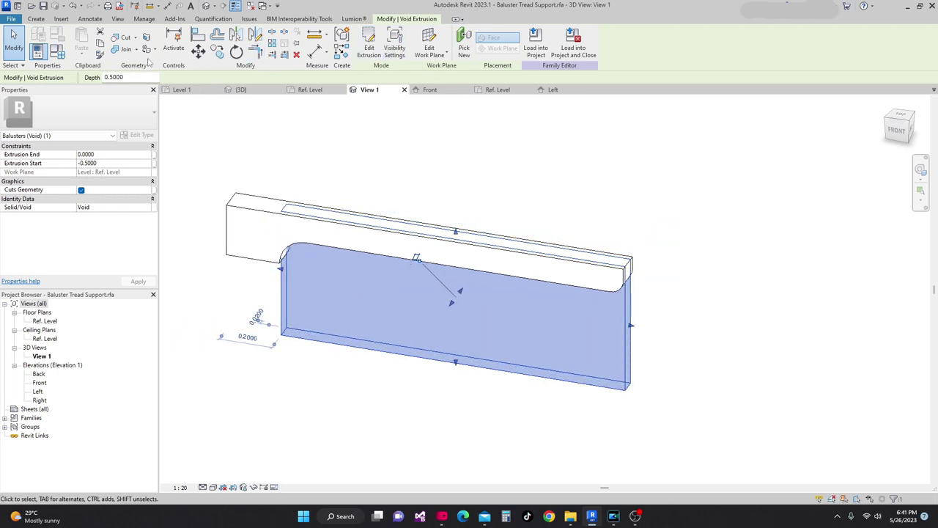
left_click(135, 38)
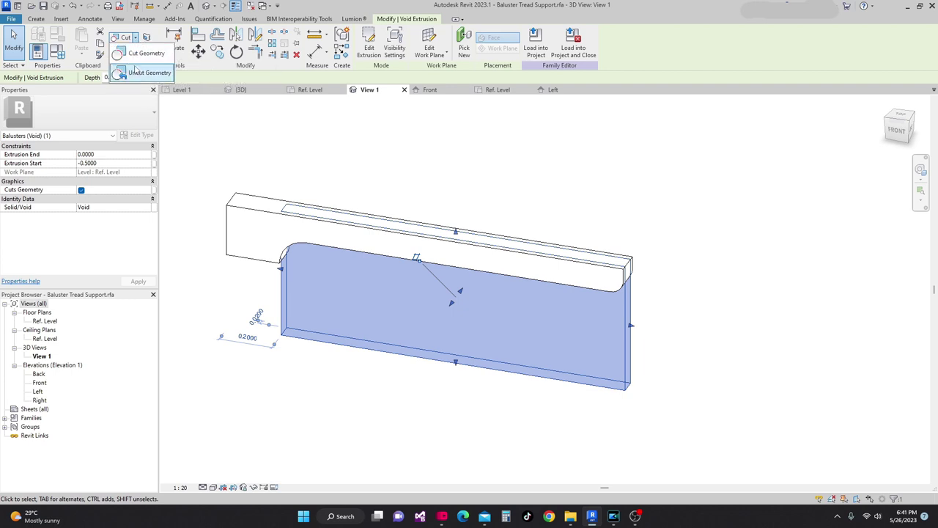
left_click(155, 59)
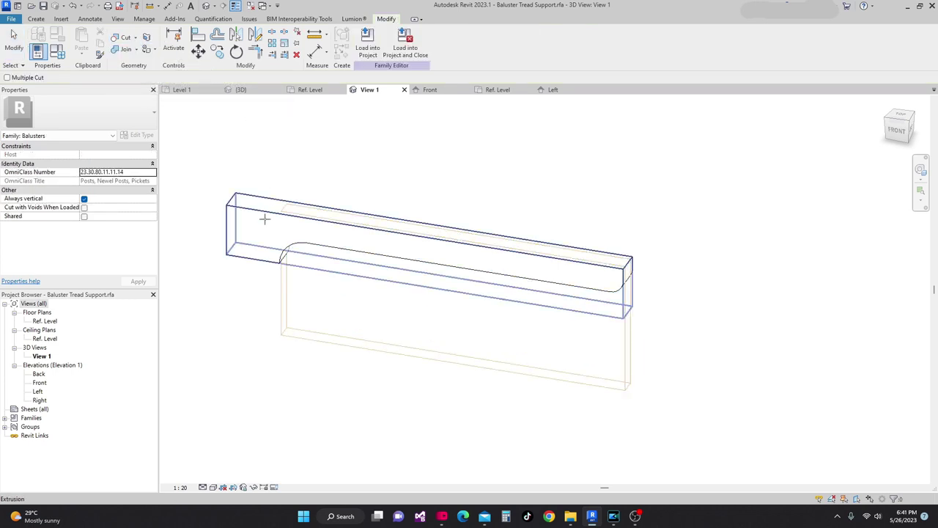
left_click(266, 220)
left_click(301, 275)
middle_click_drag(503, 331, 556, 347, "shift")
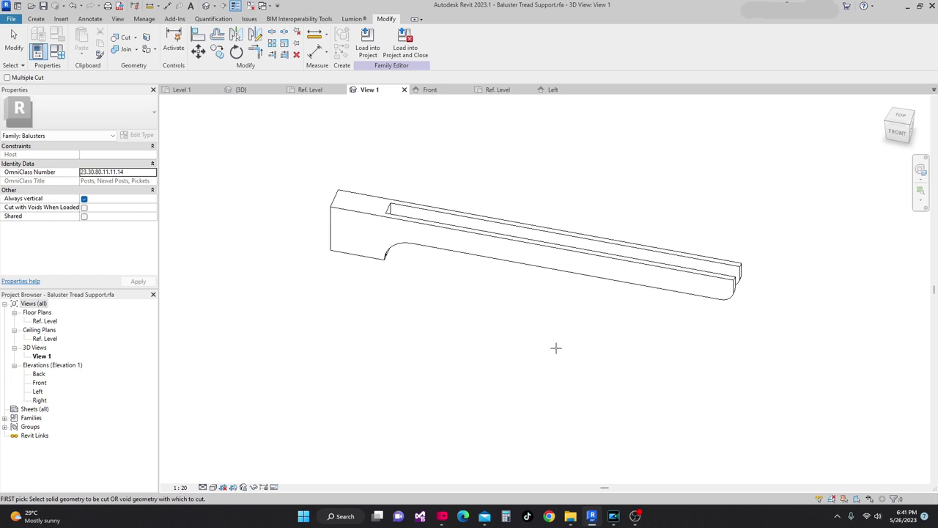
middle_click_drag(555, 348, 515, 338, "shift")
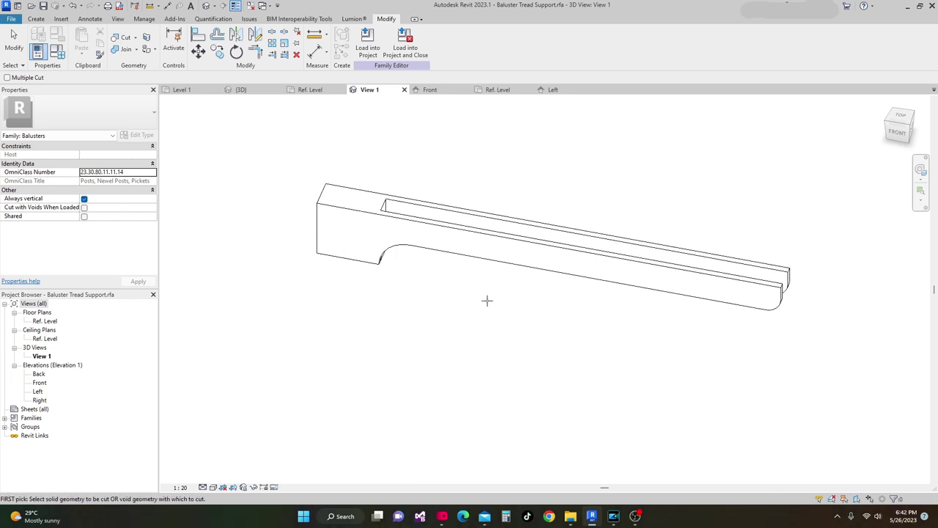
scroll(477, 306, "up", 2)
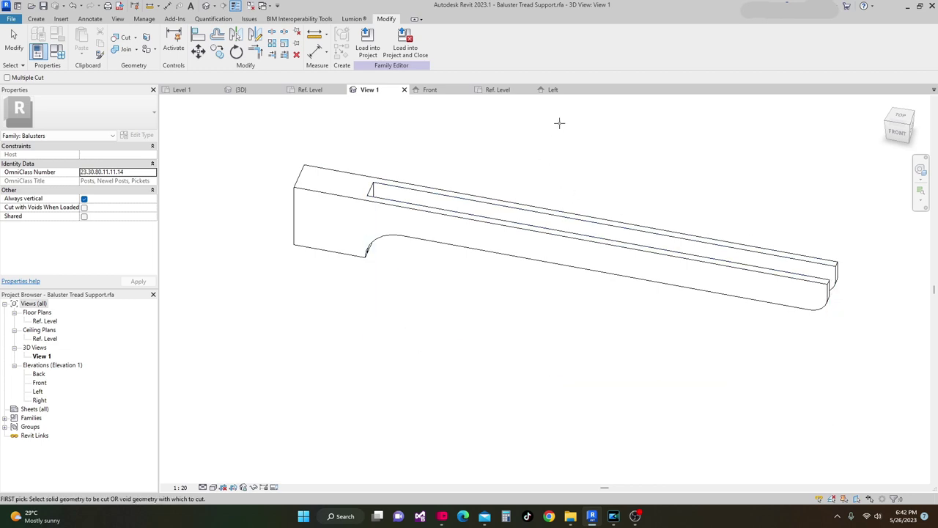
Open the family's Left elevation at the support geometry below the Ref. Level and end the Cut Geometry command.
left_click(551, 92)
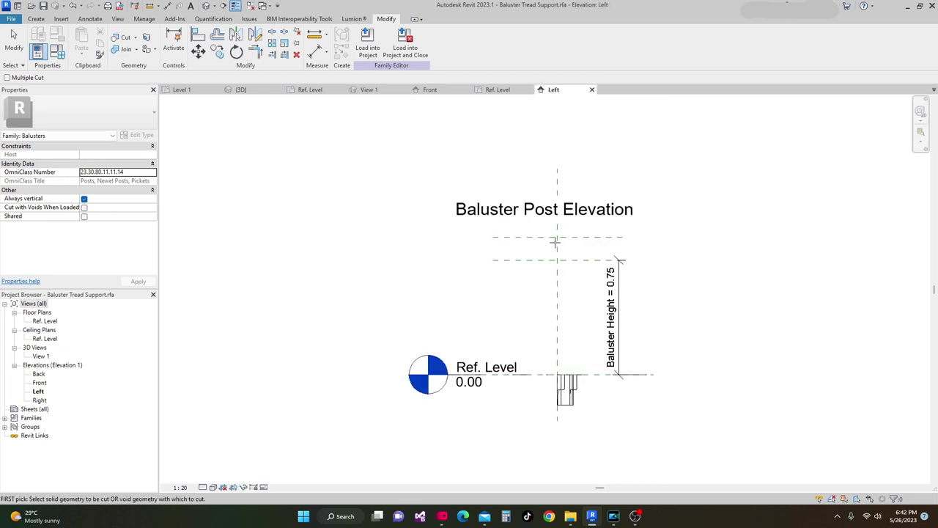
scroll(590, 371, "up", 1)
middle_click_drag(591, 371, 597, 268)
scroll(531, 311, "up", 1)
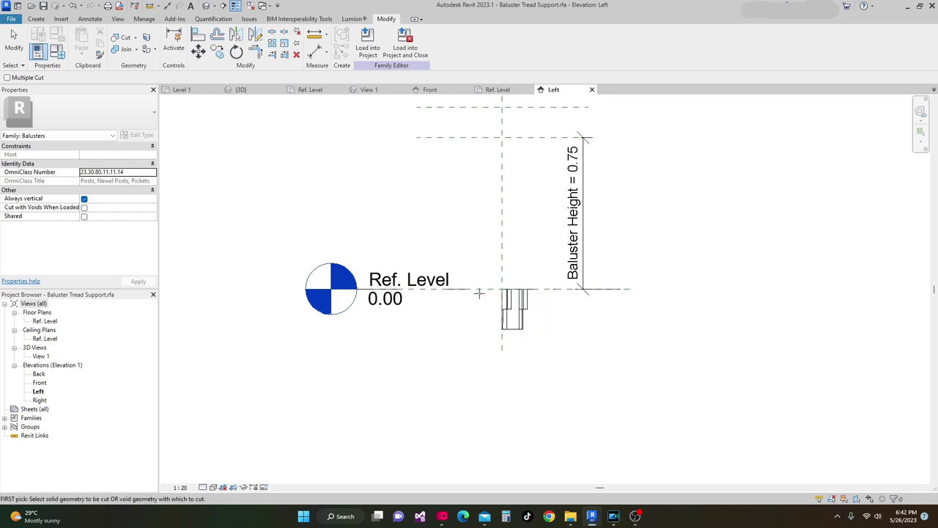
scroll(429, 280, "down", 1)
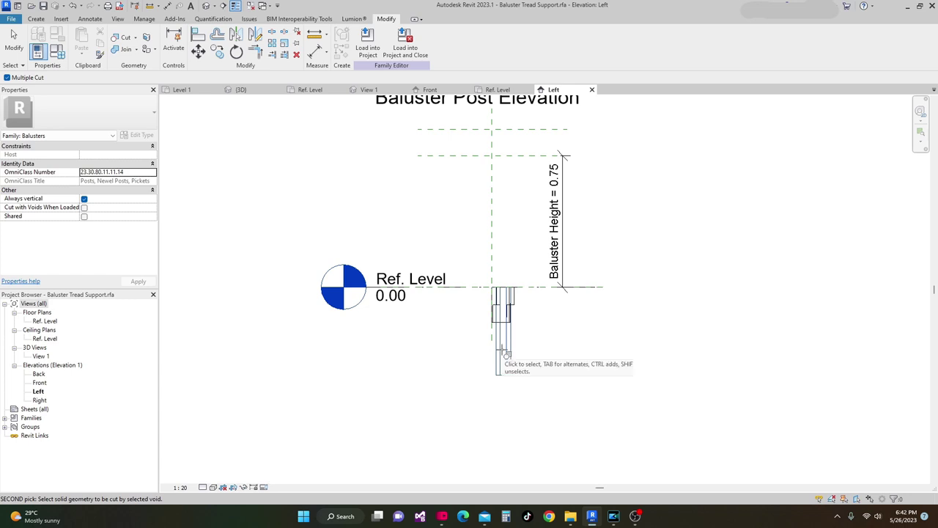
scroll(532, 354, "up", 1)
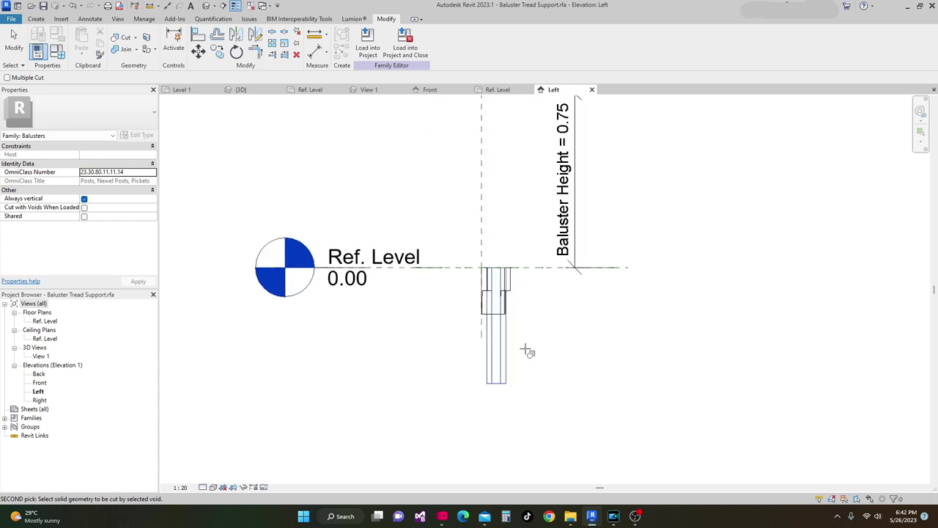
left_click(518, 308)
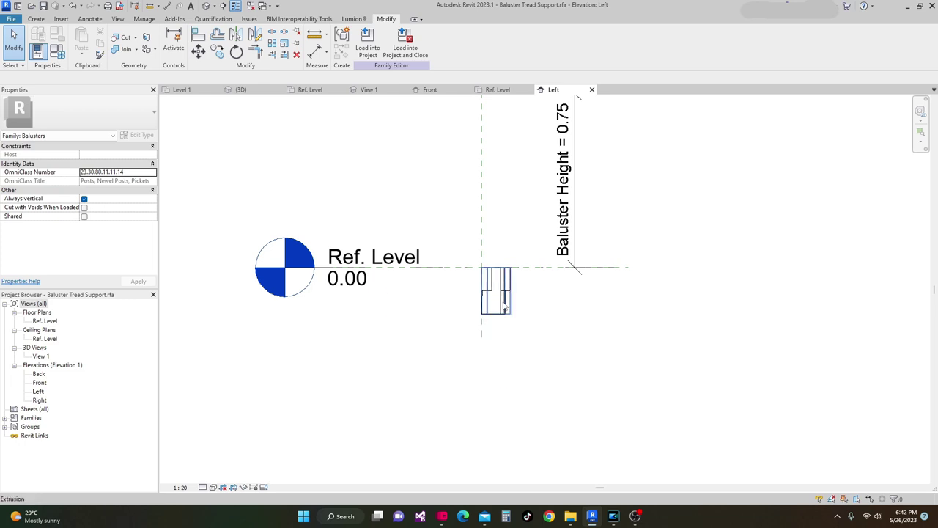
Try to move the arm extrusion together with its slot void down from the Ref. Level.
left_click(504, 306)
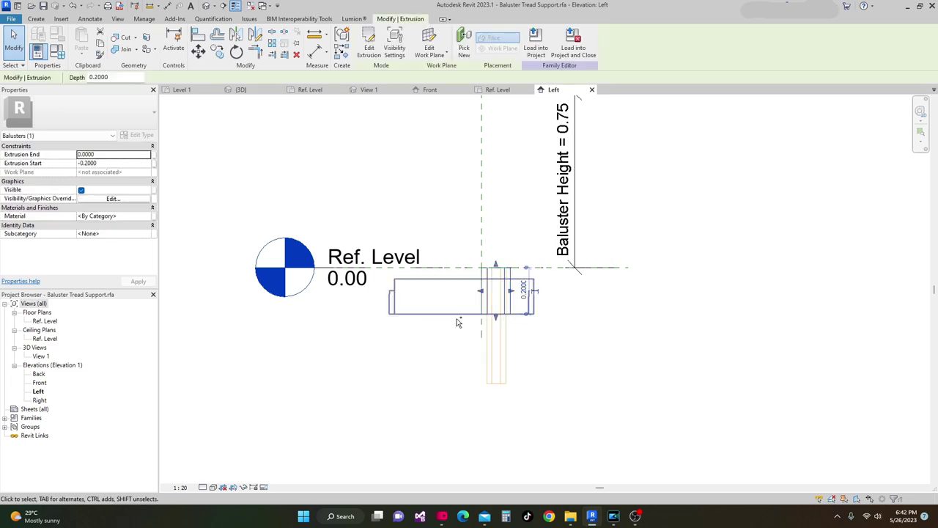
left_click(499, 340, "ctrl")
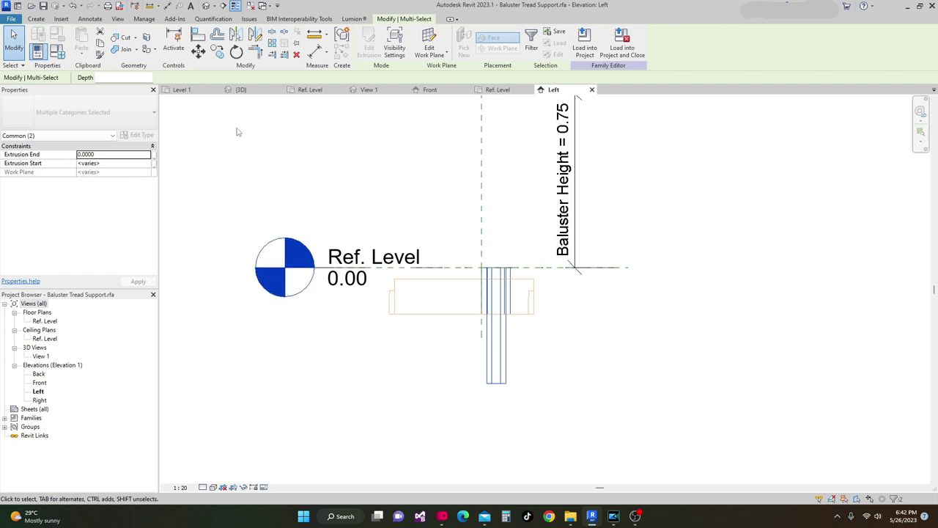
left_click(198, 52)
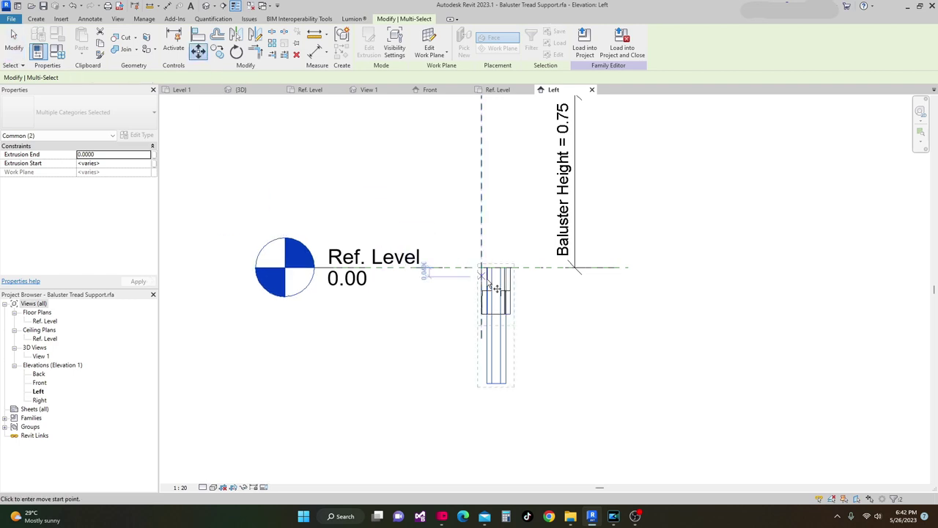
scroll(481, 266, "up", 2)
left_click(478, 264)
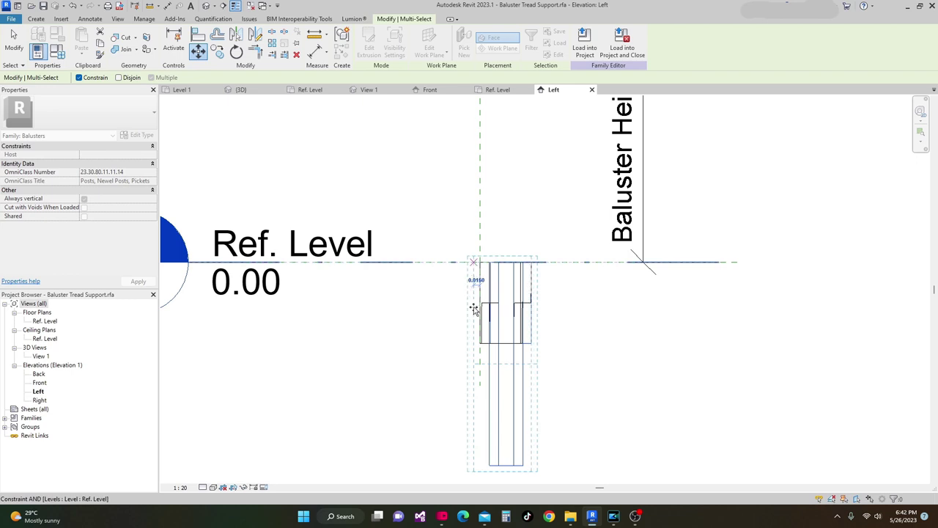
scroll(487, 352, "down", 1)
left_click(488, 351)
key("Escape")
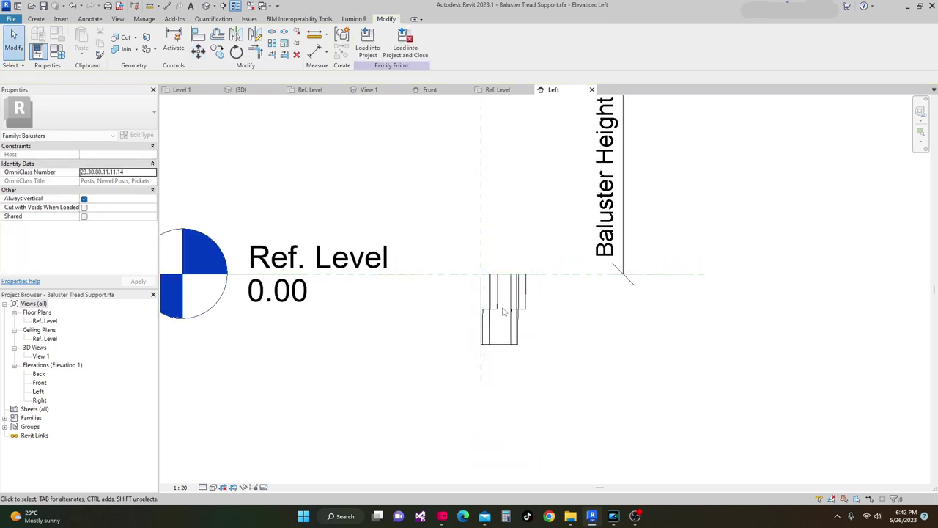
left_click(514, 293)
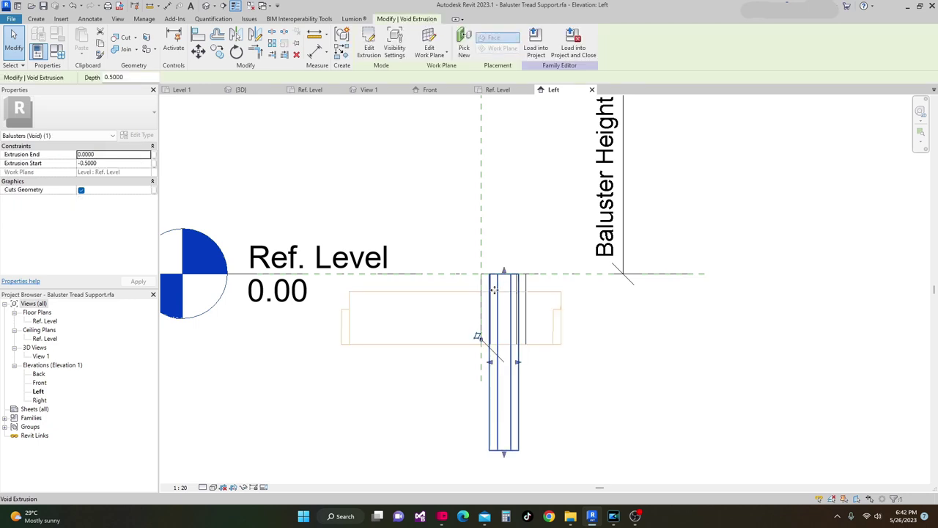
left_click(485, 290, "ctrl")
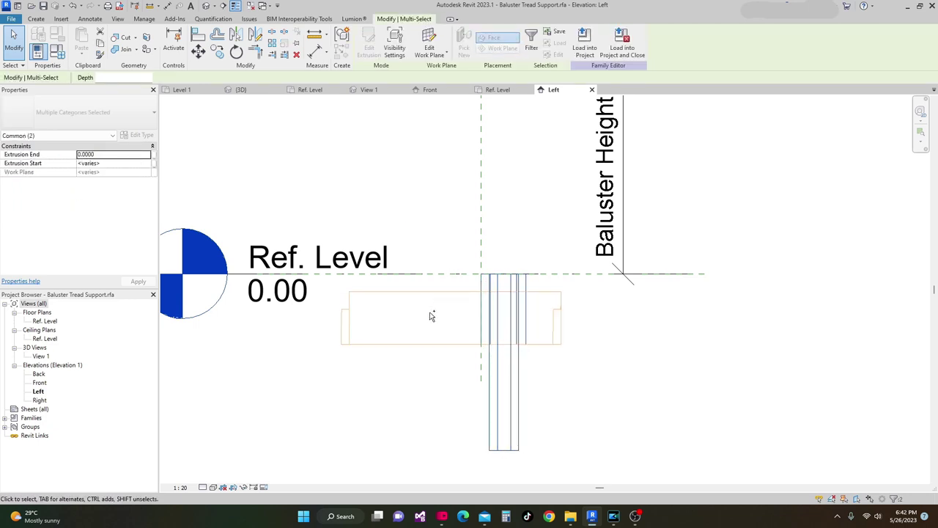
left_click(418, 293, "ctrl")
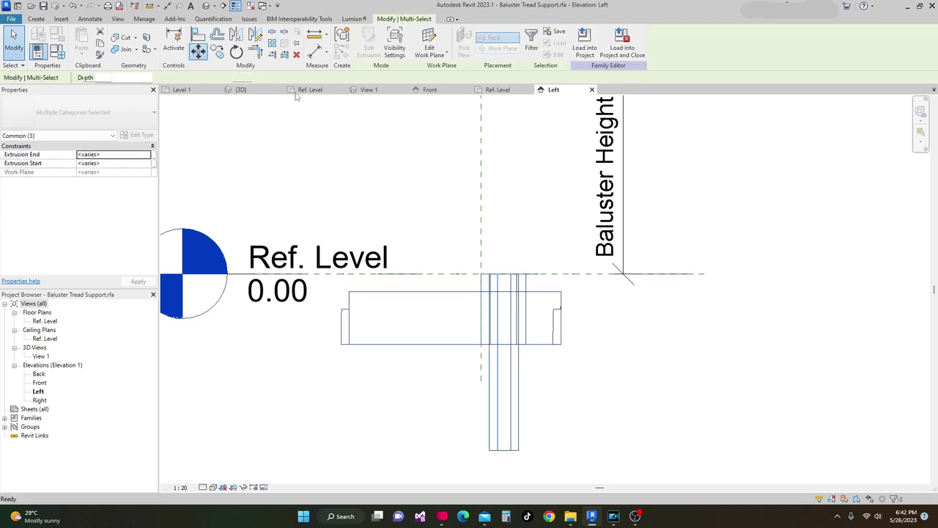
left_click(198, 49)
scroll(461, 272, "up", 2)
left_click(469, 274)
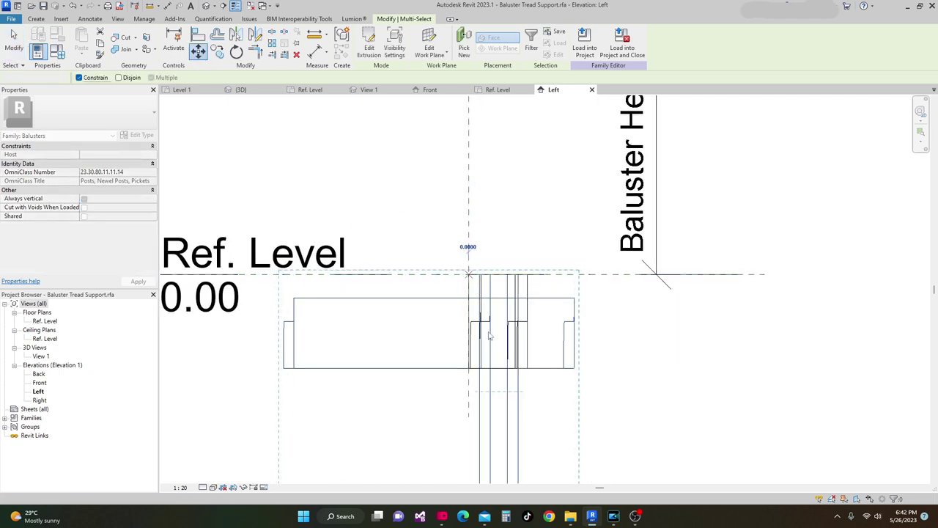
key("Escape")
key("Escape")
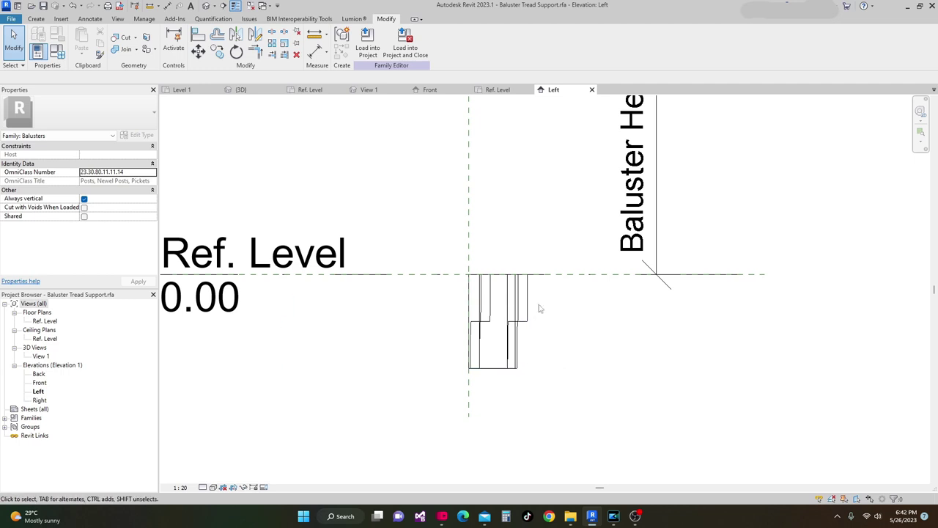
Move the arm extrusion 0.1 straight down from the Ref. Level with the Constrain option off.
left_click(533, 313)
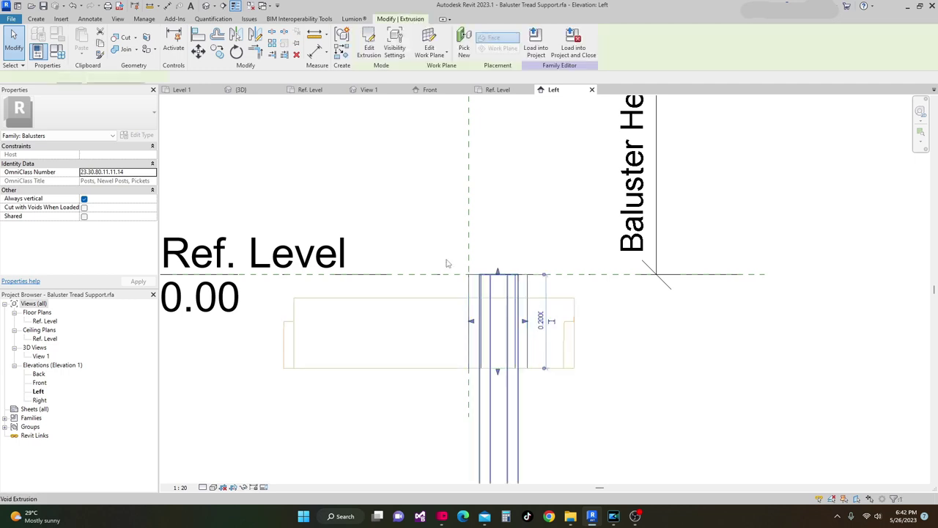
left_click(198, 51)
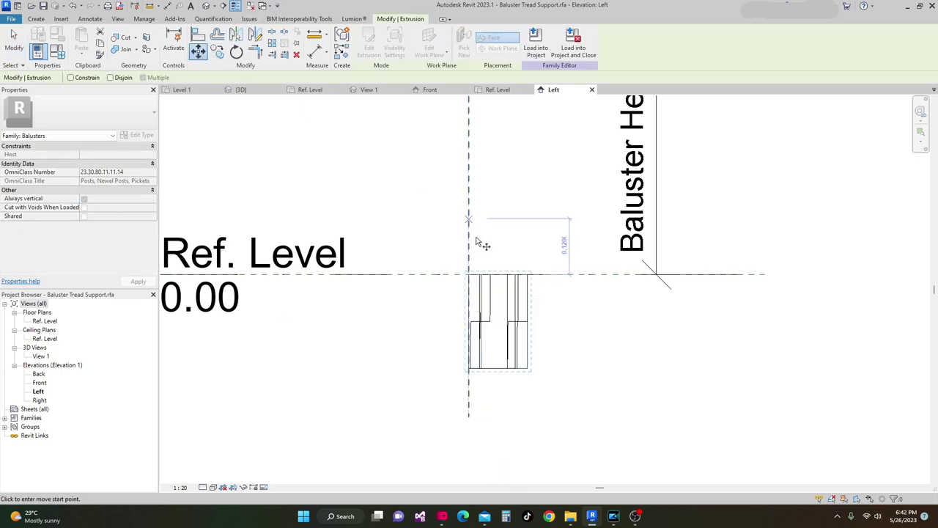
left_click(469, 276)
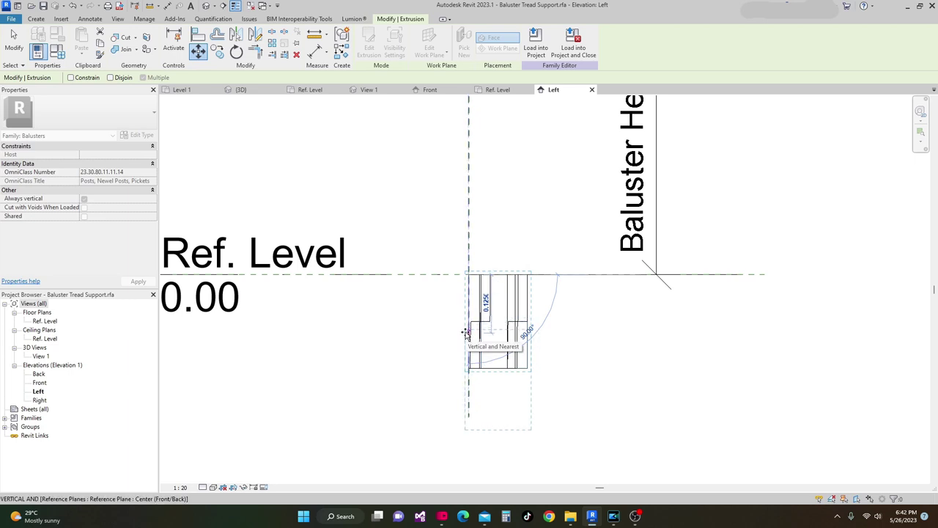
type(".1")
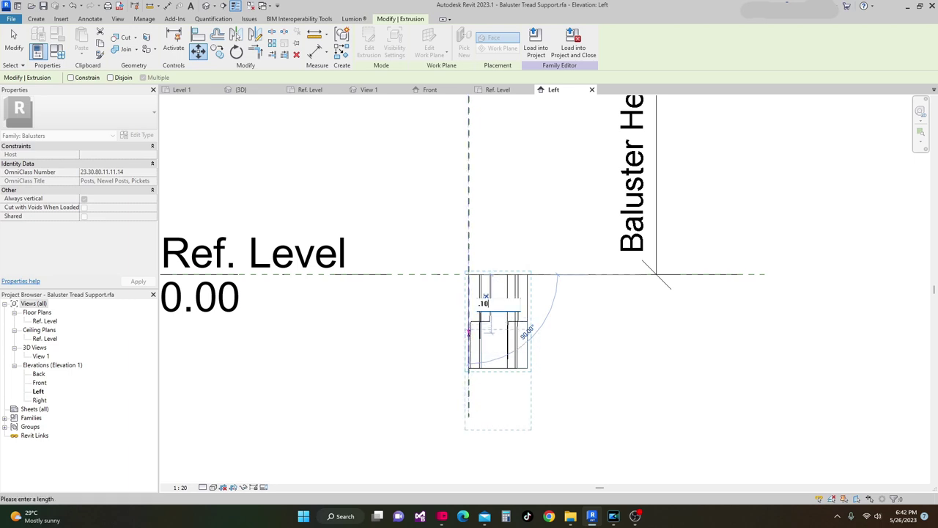
key("Return")
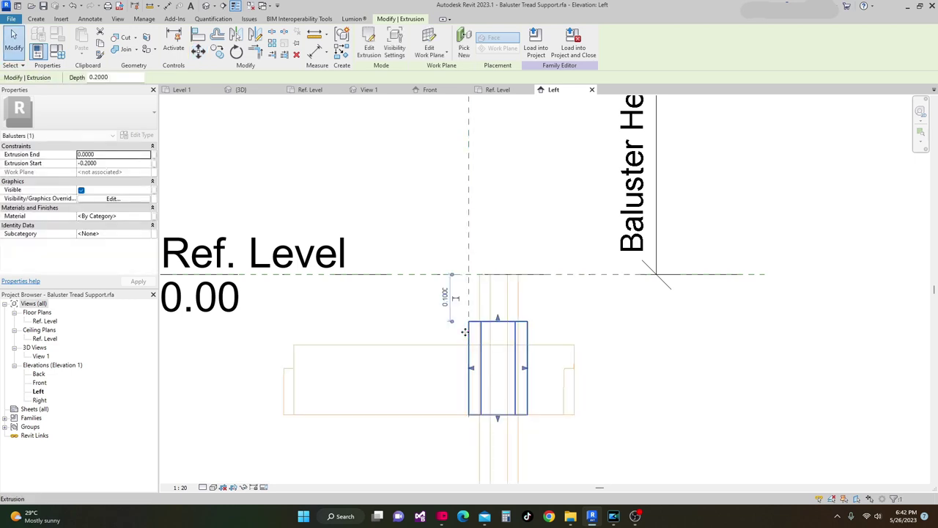
middle_click_drag(656, 381, 650, 355)
left_click(650, 355)
scroll(572, 377, "down", 1)
scroll(477, 330, "up", 1)
scroll(390, 286, "up", 1)
scroll(556, 334, "down", 2)
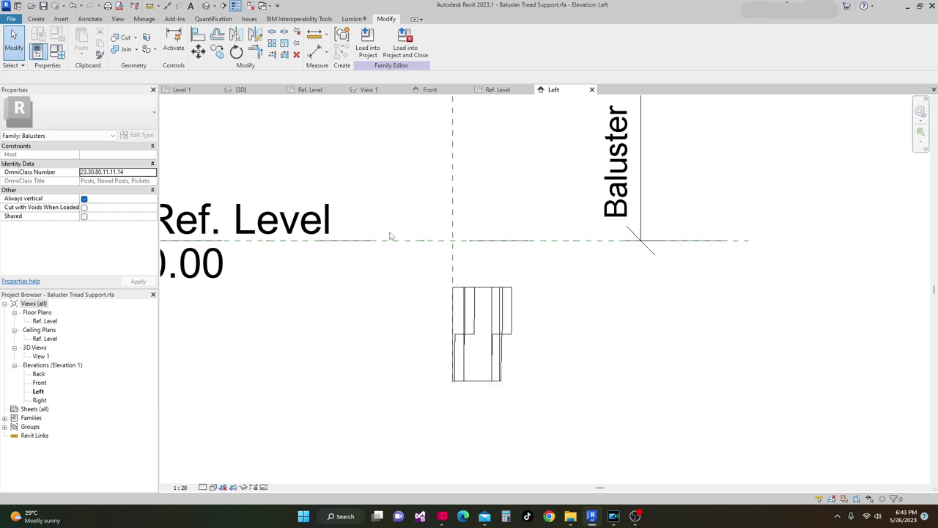
Check the support in the family's 3D View 1 and load it into Project1, overwriting the existing version and its parameter values.
left_click(371, 90)
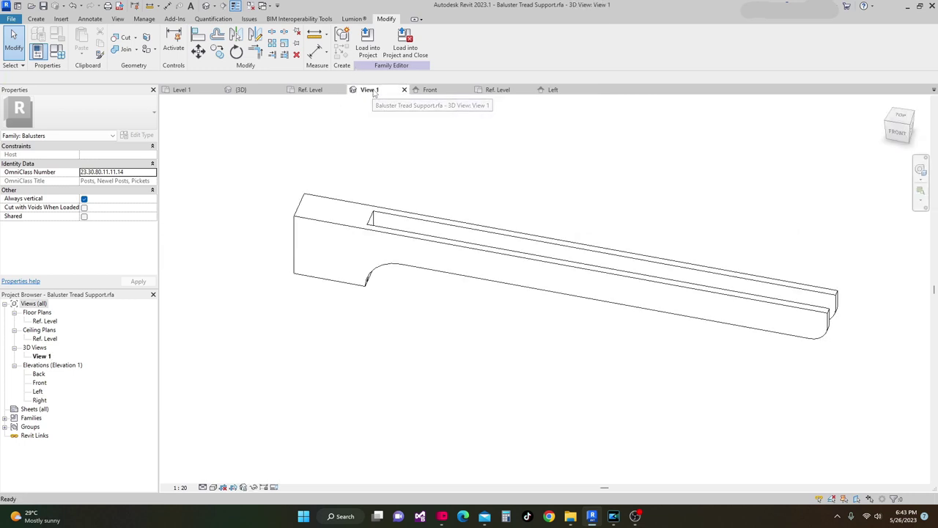
scroll(414, 282, "up", 2)
scroll(426, 330, "down", 3)
middle_click_drag(429, 343, 473, 358, "shift")
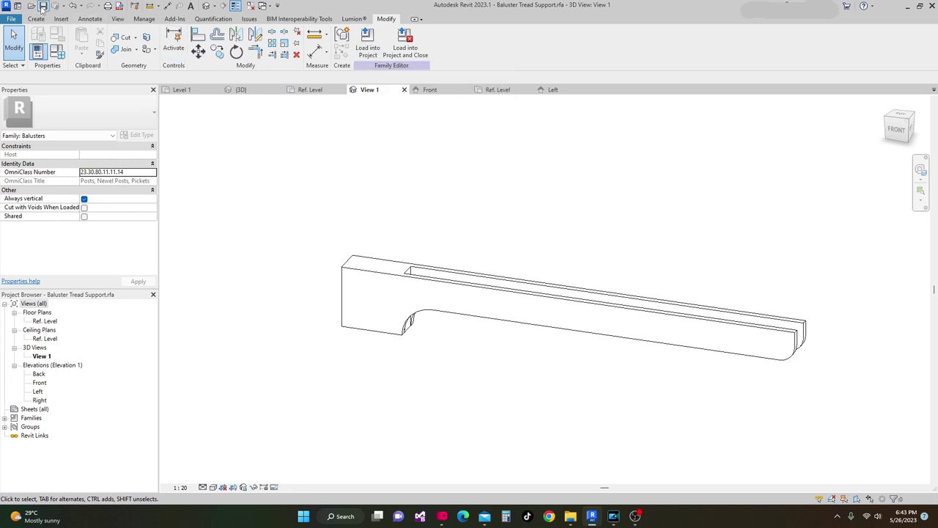
left_click(368, 50)
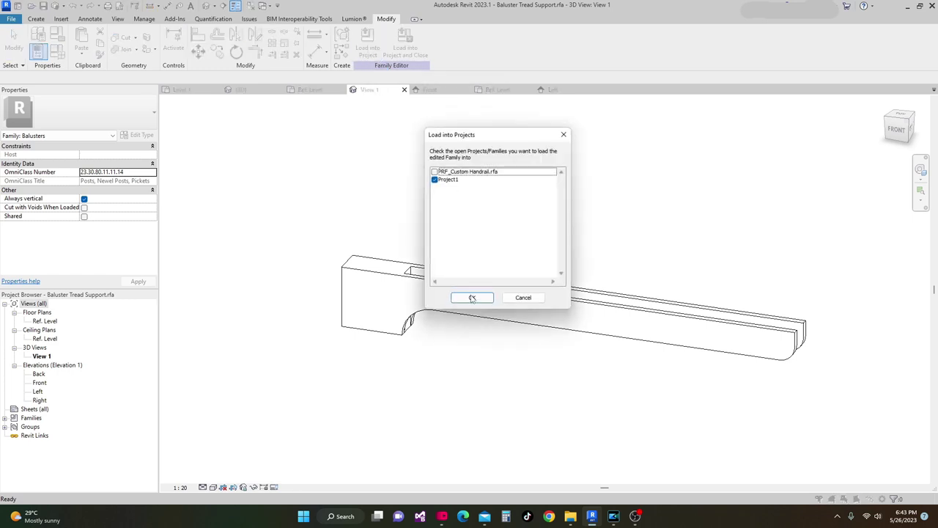
left_click(472, 298)
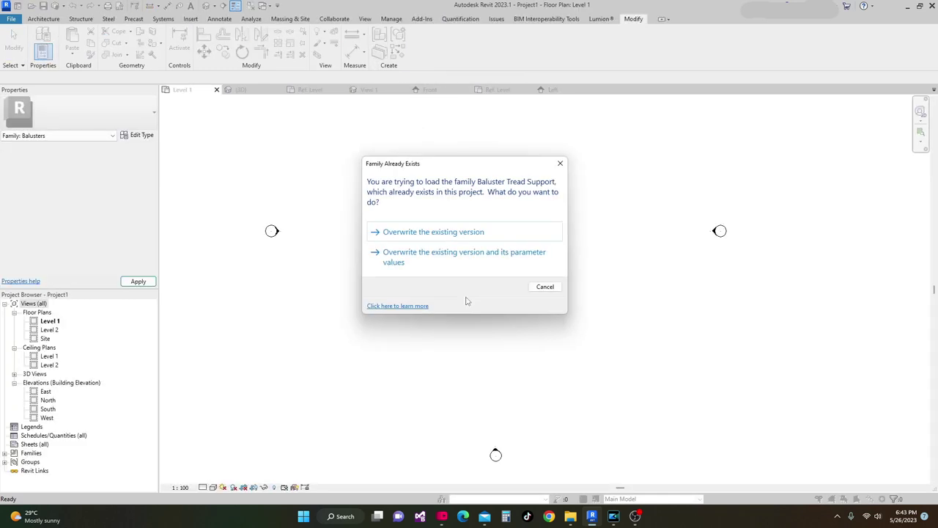
left_click(429, 261)
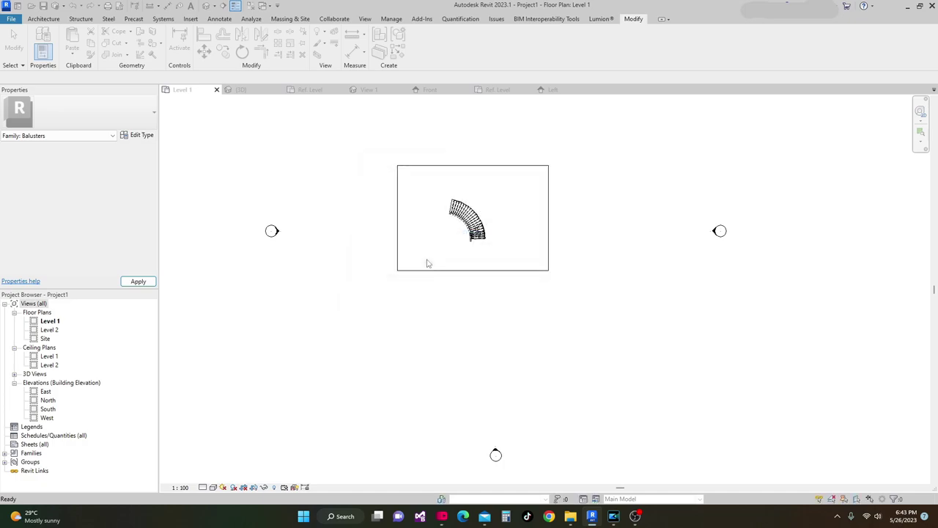
Examine in the project's {3D} view how the reloaded tread supports fit under the treads and along the curved rail.
left_click(241, 90)
middle_click_drag(331, 199, 598, 420, "shift")
scroll(598, 416, "up", 8)
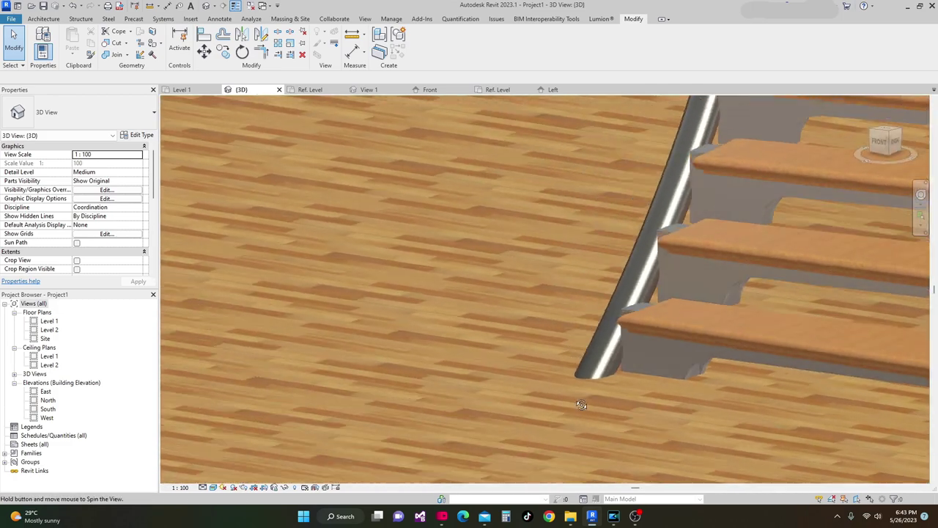
middle_click_drag(581, 405, 539, 370, "shift")
scroll(538, 370, "up", 6)
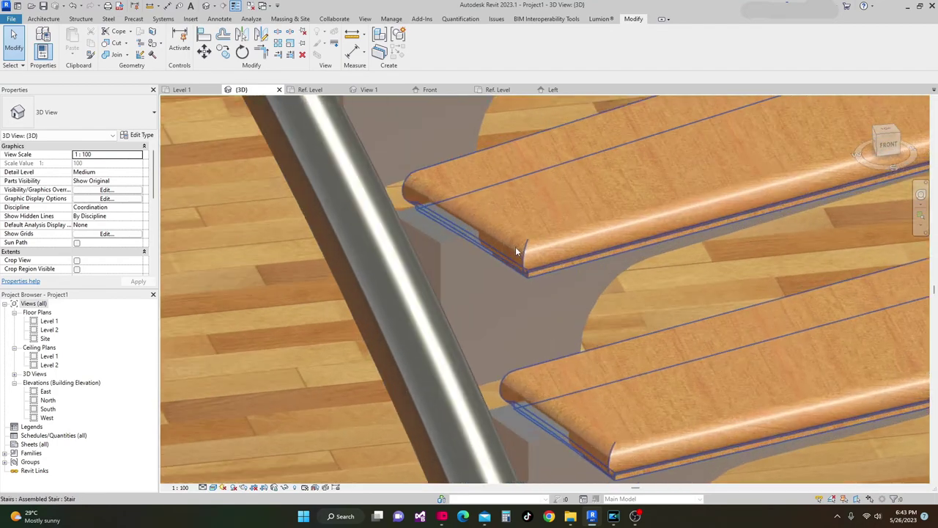
mouse_move(516, 251)
middle_mouse_down("shift")
mouse_move(534, 280)
mouse_move(506, 241)
mouse_move(525, 294)
mouse_move(511, 264)
middle_mouse_up("shift")
middle_click_drag(460, 258, 315, 175, "shift")
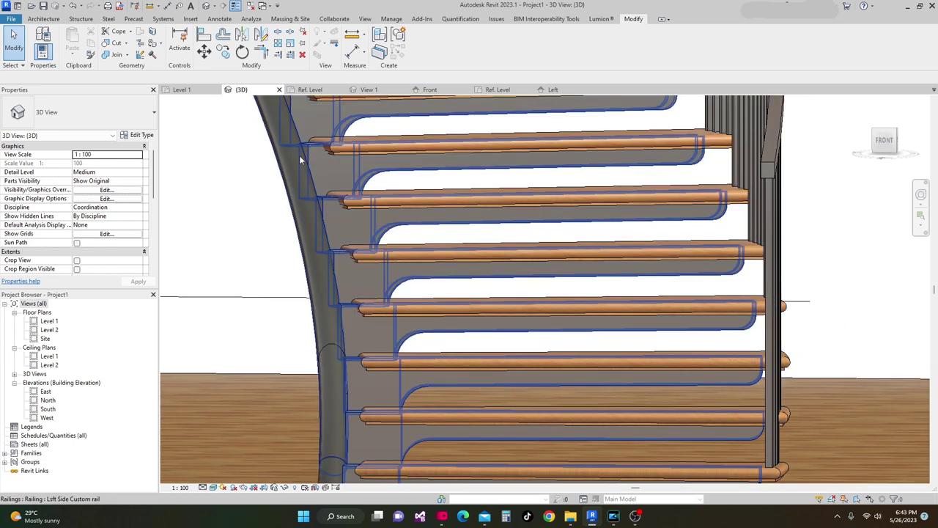
Place a building section across the lowest treads of the curved stair in the Level 1 plan, looking up the flight.
left_click(188, 91)
scroll(465, 242, "up", 4)
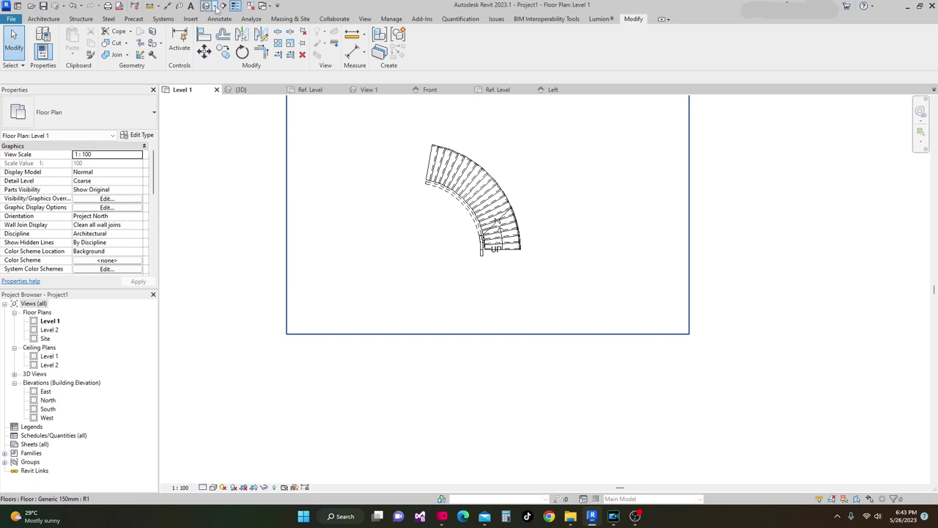
left_click(223, 6)
scroll(506, 252, "up", 4)
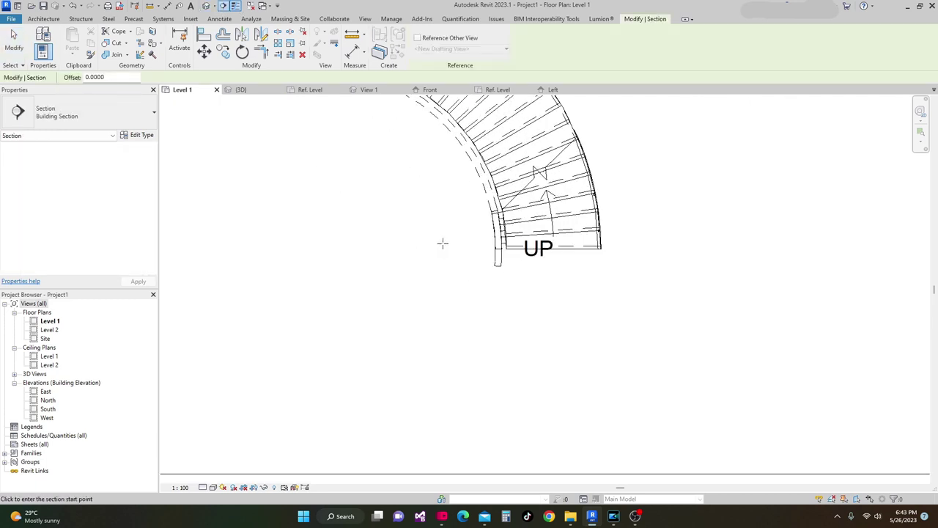
scroll(484, 251, "up", 3)
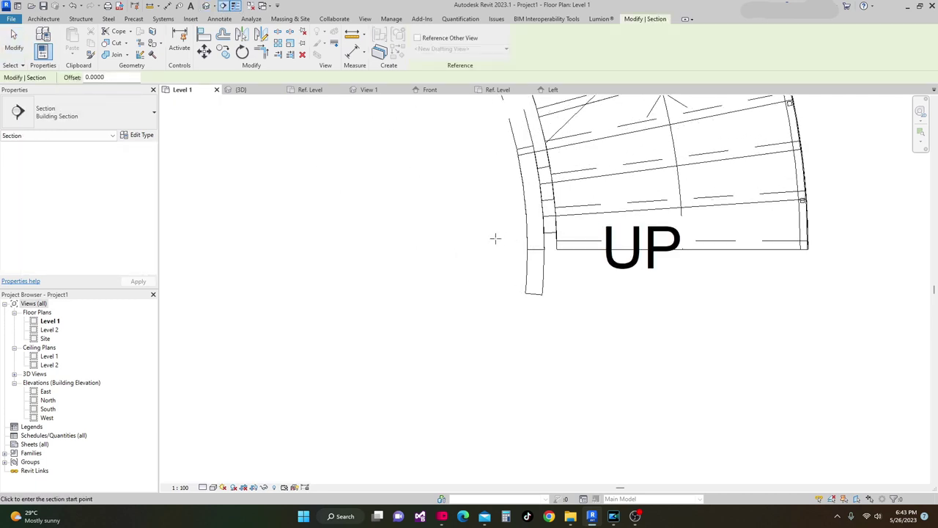
left_click(496, 239)
scroll(619, 234, "down", 1)
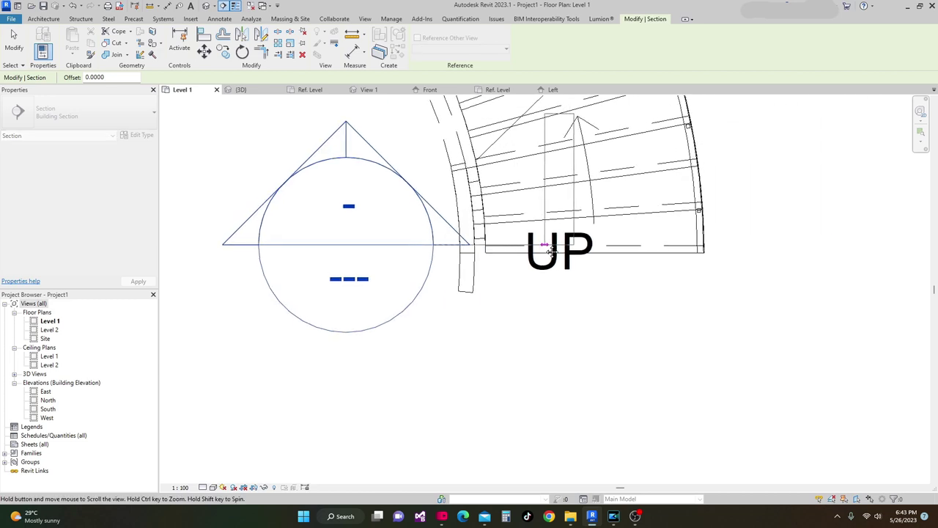
left_click(729, 234)
scroll(469, 352, "down", 4)
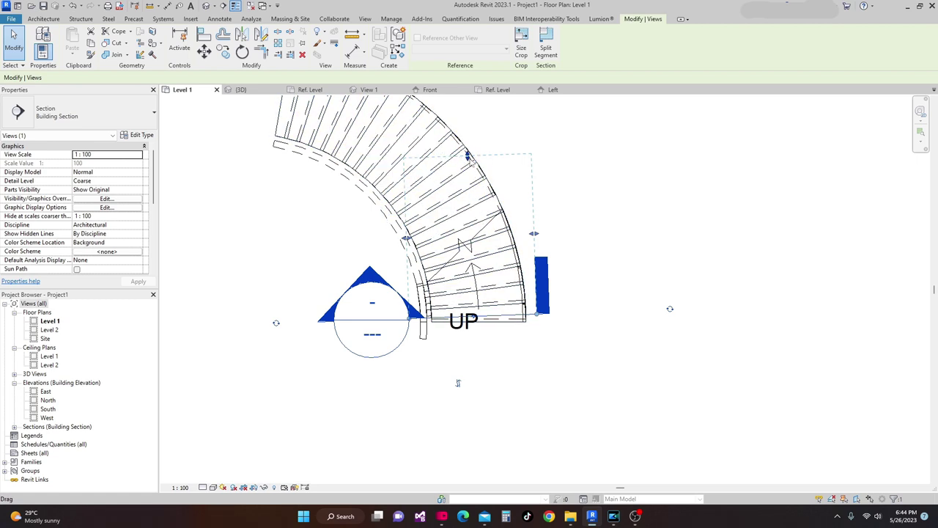
Shorten the section's view depth over the stair, adjust its line near the bottom tread and clear the selection.
left_click_drag(469, 158, 478, 186)
left_click_drag(478, 311, 473, 317)
left_click(708, 297)
scroll(423, 302, "up", 2)
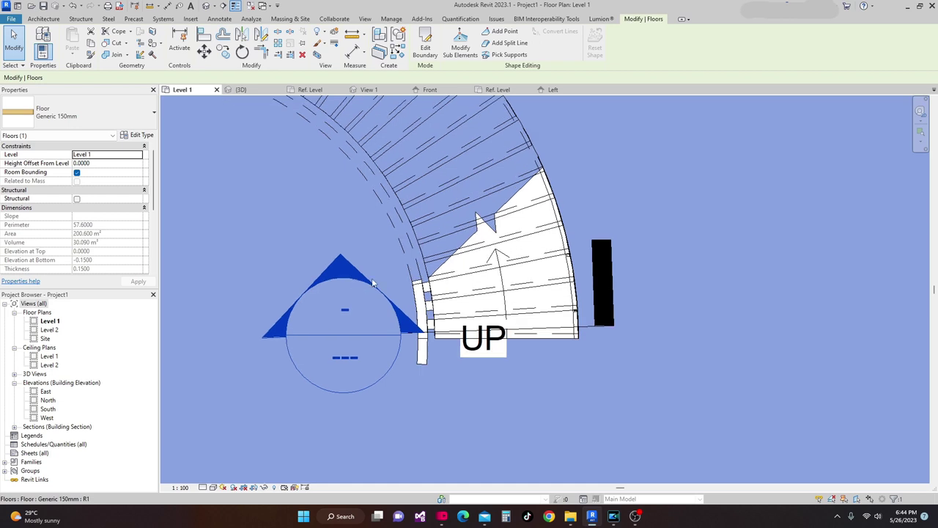
key("Escape")
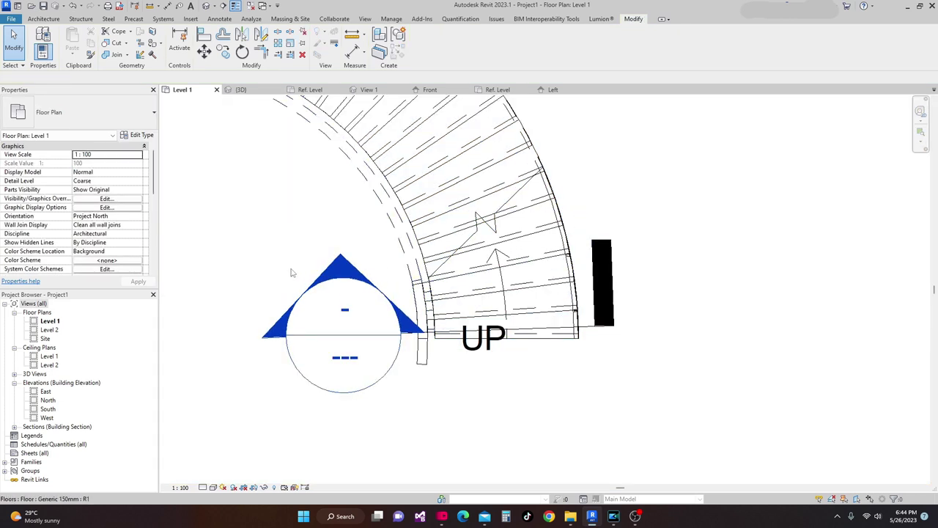
Open the new section view and measure the bottom tread's thickness with a temporary aligned dimension.
double_click(332, 286)
scroll(513, 294, "up", 3)
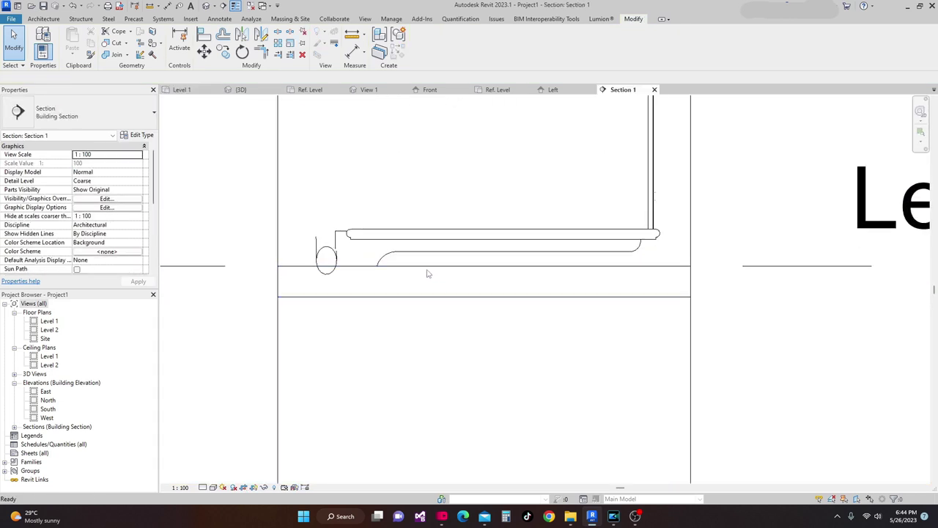
left_click(419, 258)
key("Escape")
scroll(432, 259, "up", 2)
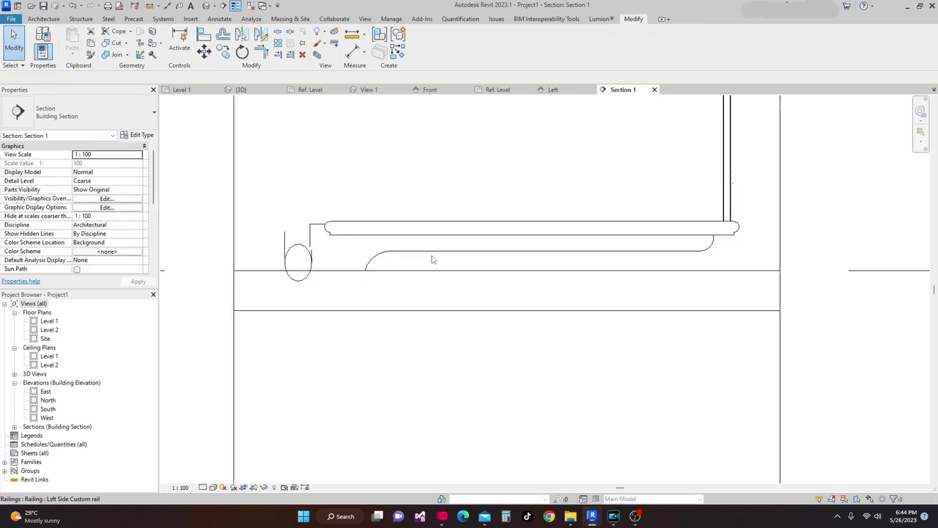
key("i")
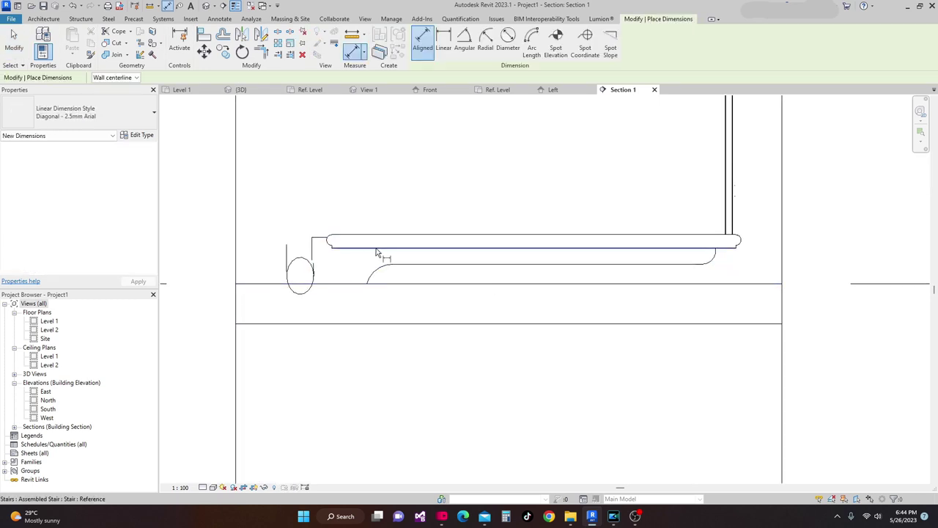
left_click(320, 242)
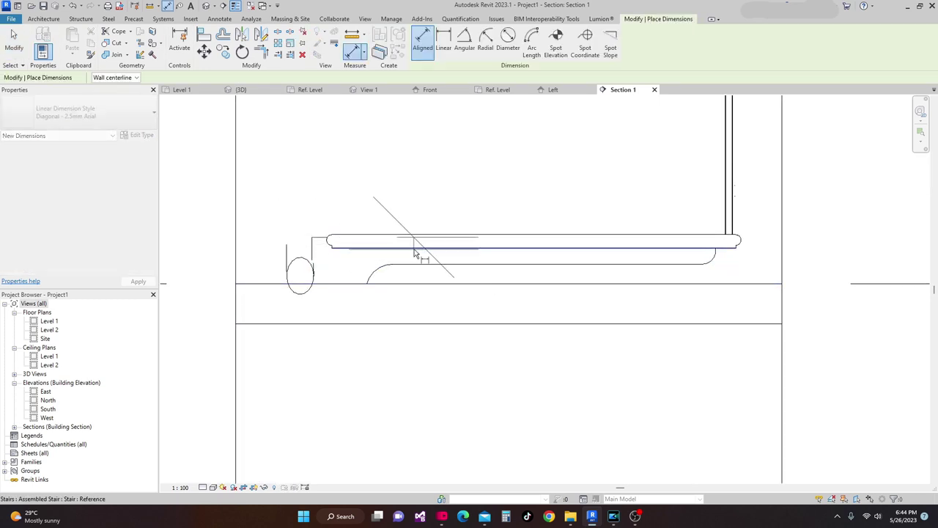
left_click(419, 252)
scroll(491, 261, "down", 2)
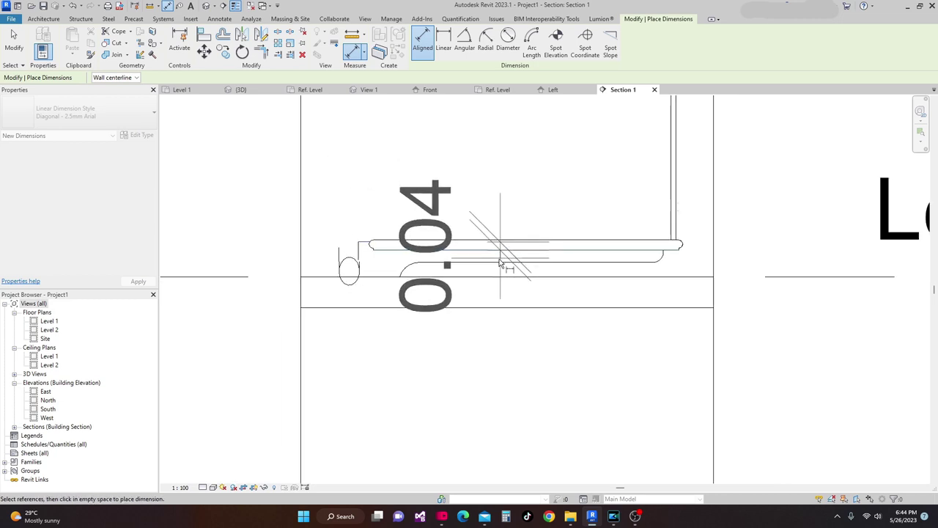
scroll(498, 264, "up", 2)
key("Escape")
key("Escape")
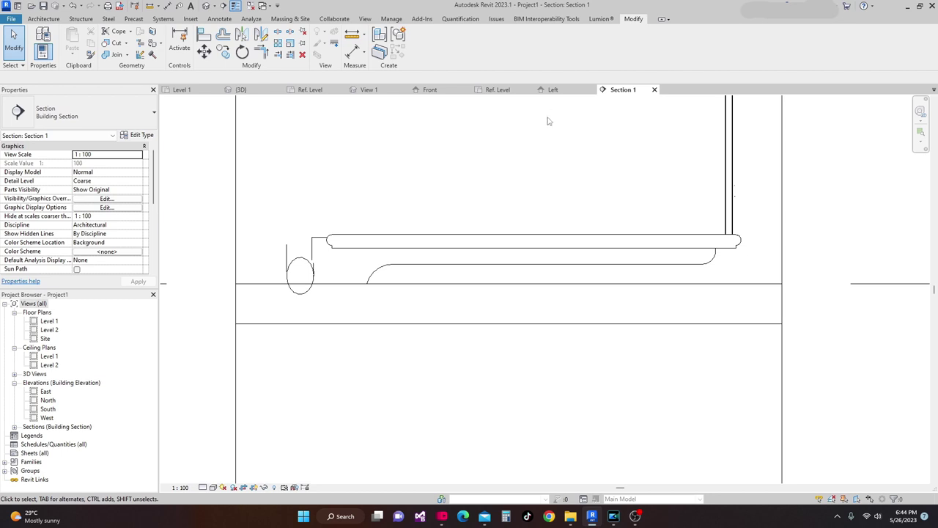
Move the arm extrusion another 0.04 straight down in the Baluster Tread Support family's Left elevation.
left_click(554, 90)
scroll(455, 308, "up", 3)
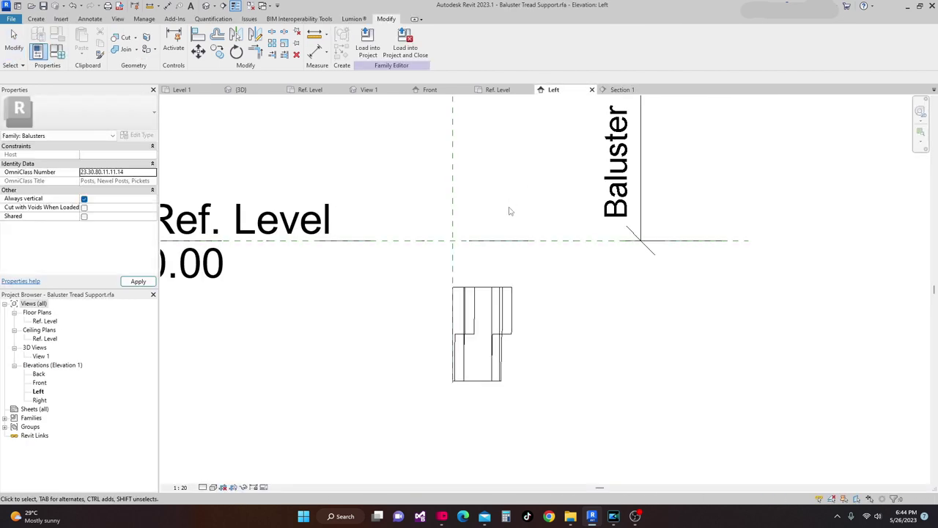
left_click(467, 280)
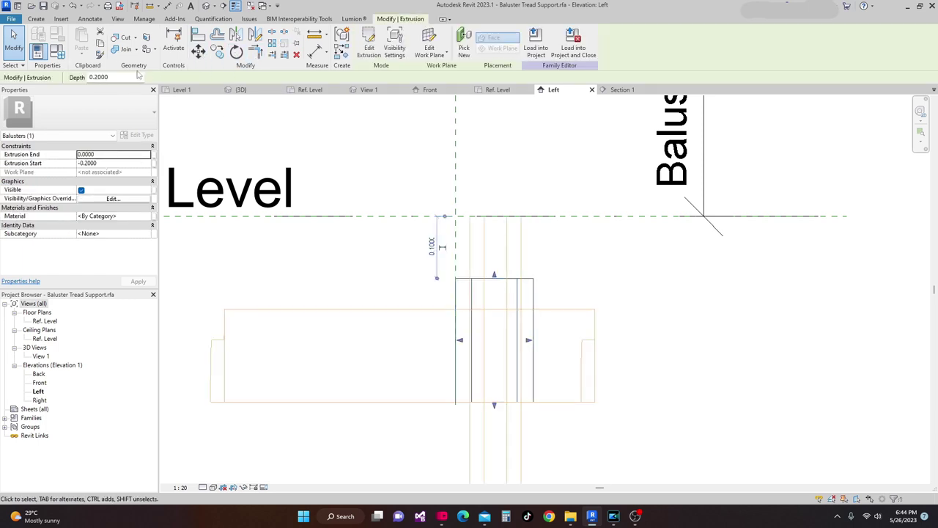
left_click(198, 50)
scroll(450, 271, "up", 3)
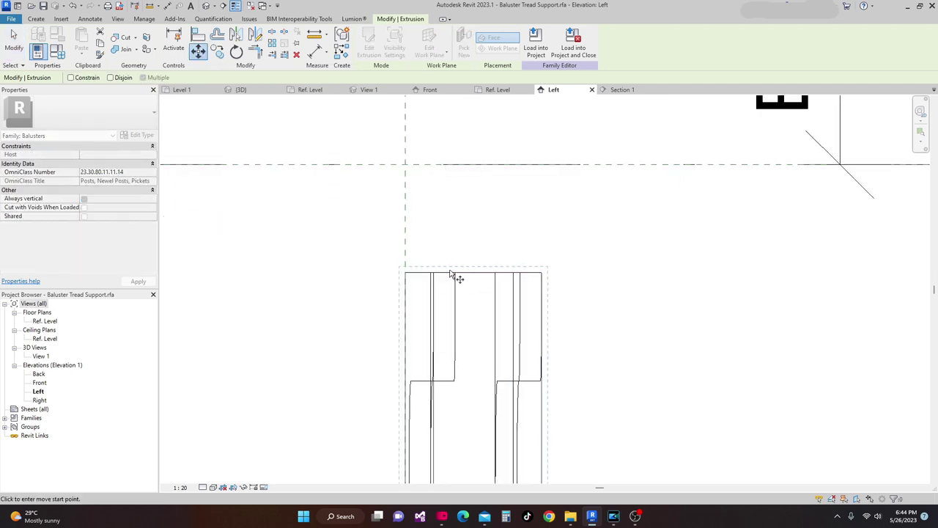
left_click(400, 275)
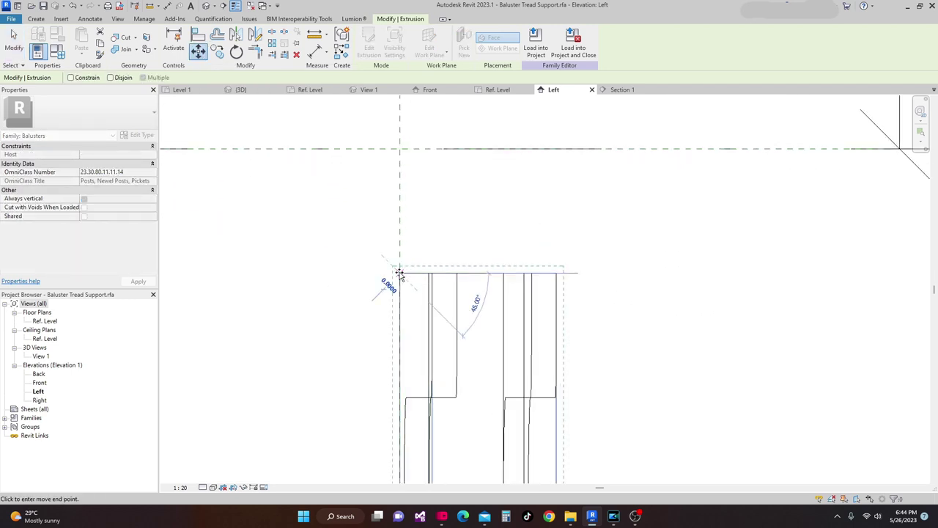
type(".0")
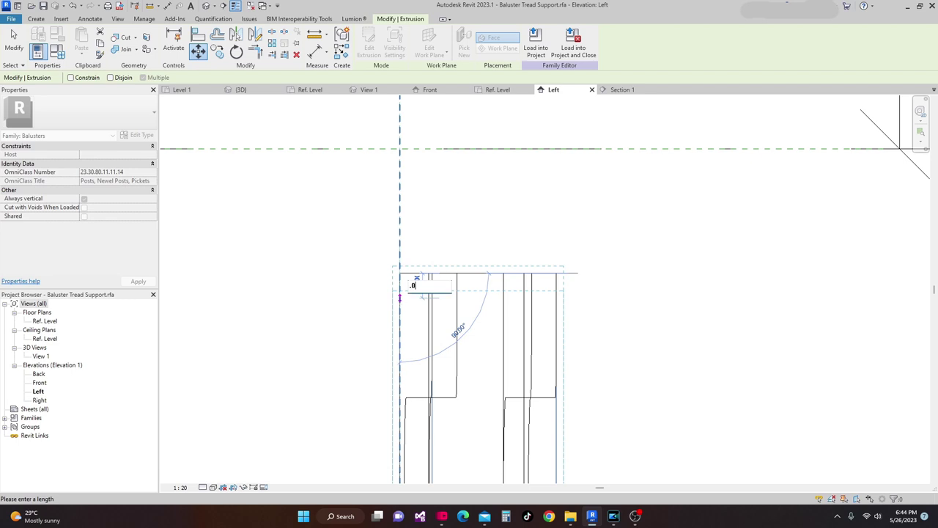
type("4")
key("Return")
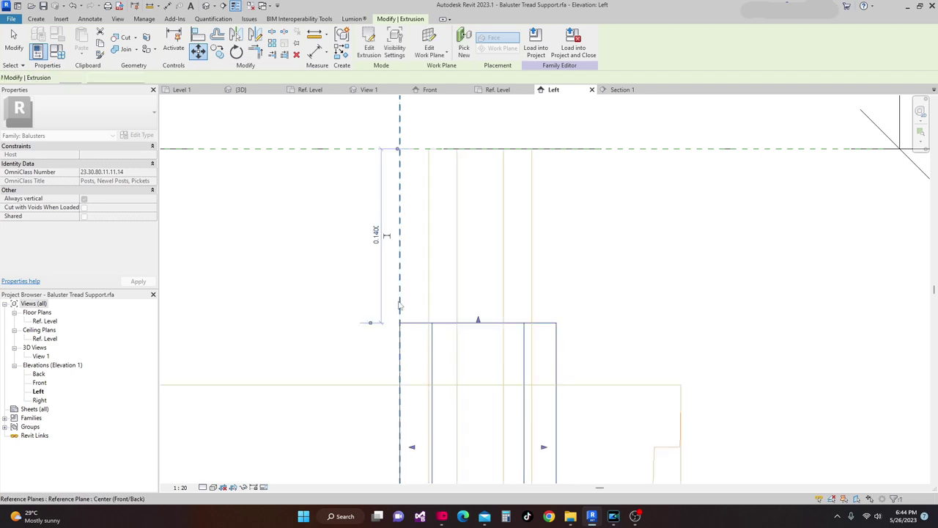
scroll(560, 279, "up", 3)
scroll(497, 332, "down", 2)
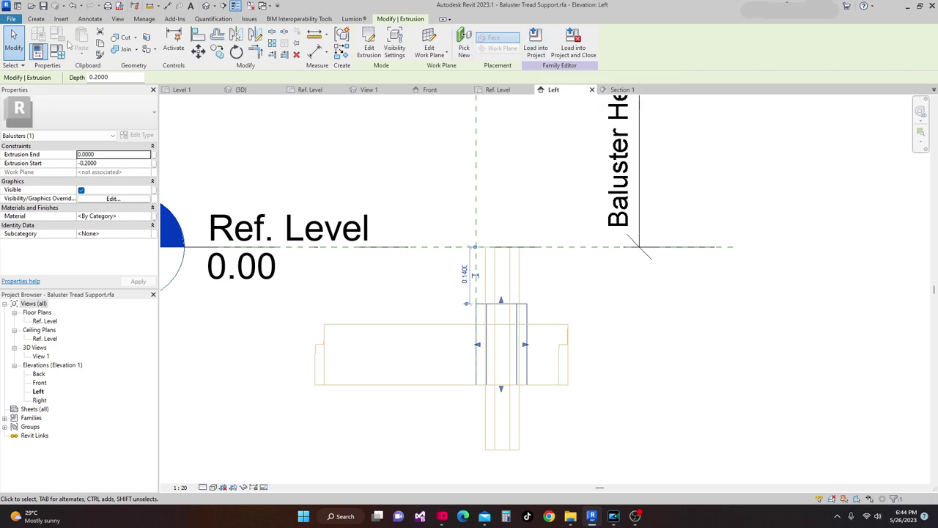
Save the family, load it into Project1 overwriting the existing version and its parameter values, and check the treads in the {3D} view.
left_click(44, 5)
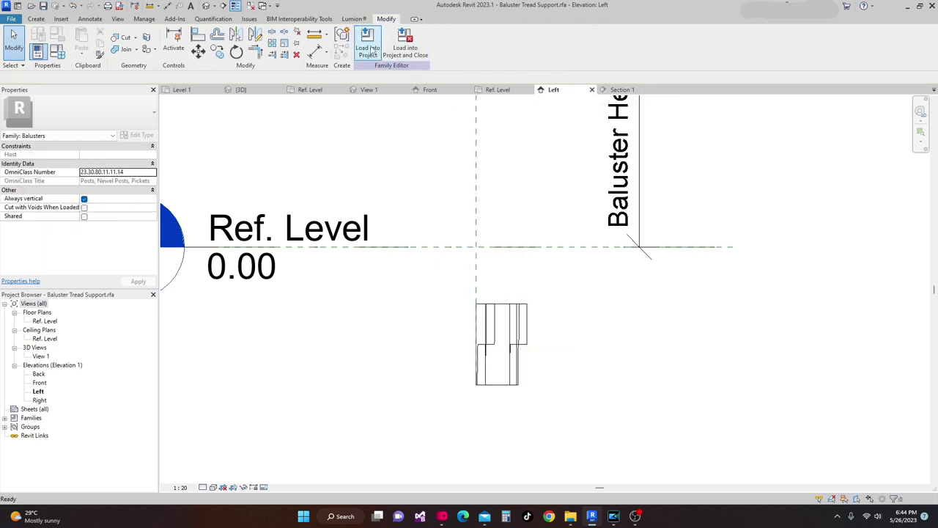
left_click(368, 49)
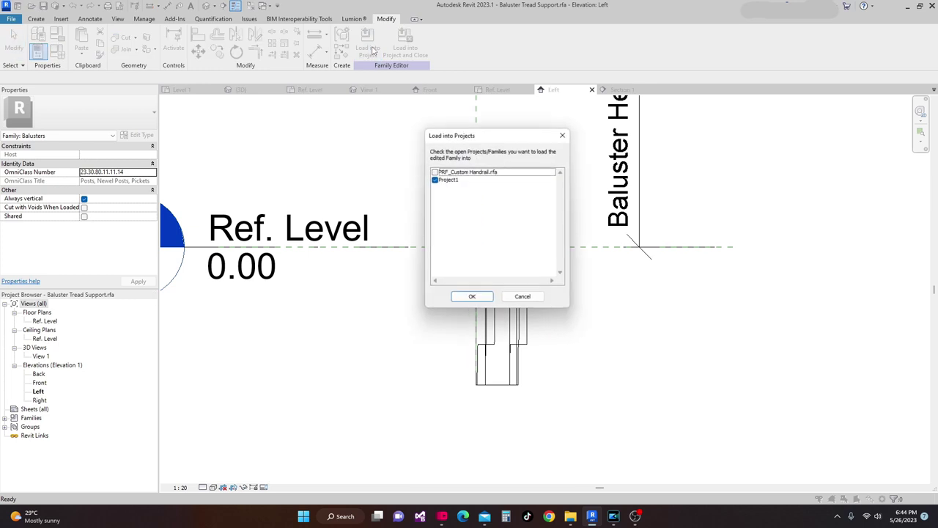
left_click(475, 299)
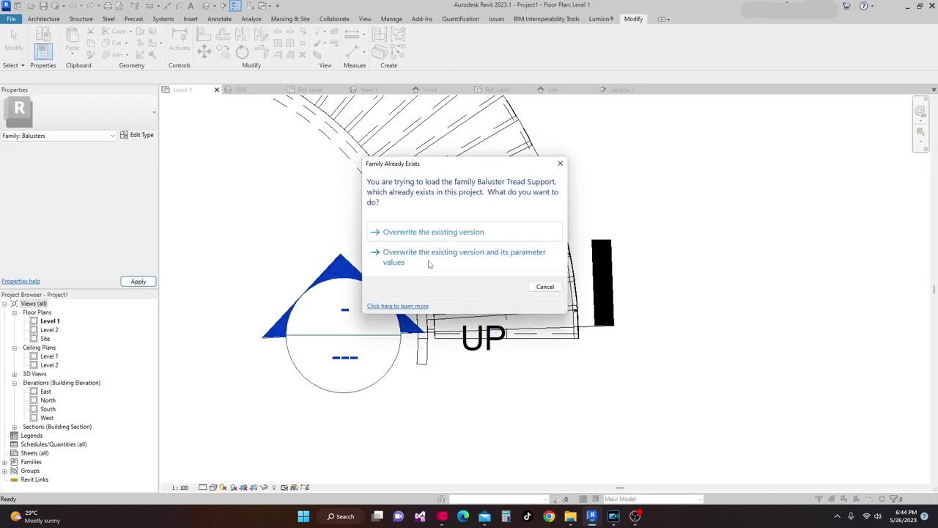
left_click(429, 262)
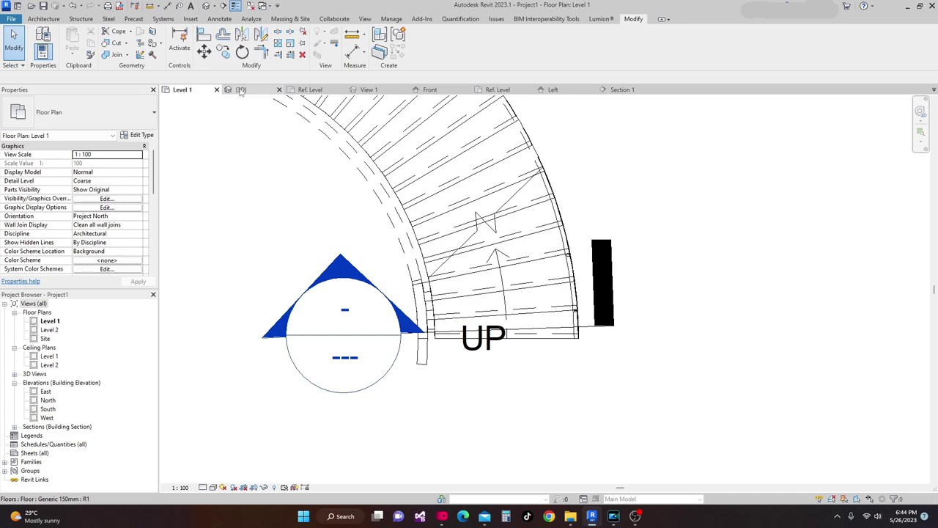
left_click(241, 90)
scroll(462, 345, "down", 2)
middle_click_drag(617, 442, 393, 382, "shift")
scroll(471, 389, "up", 2)
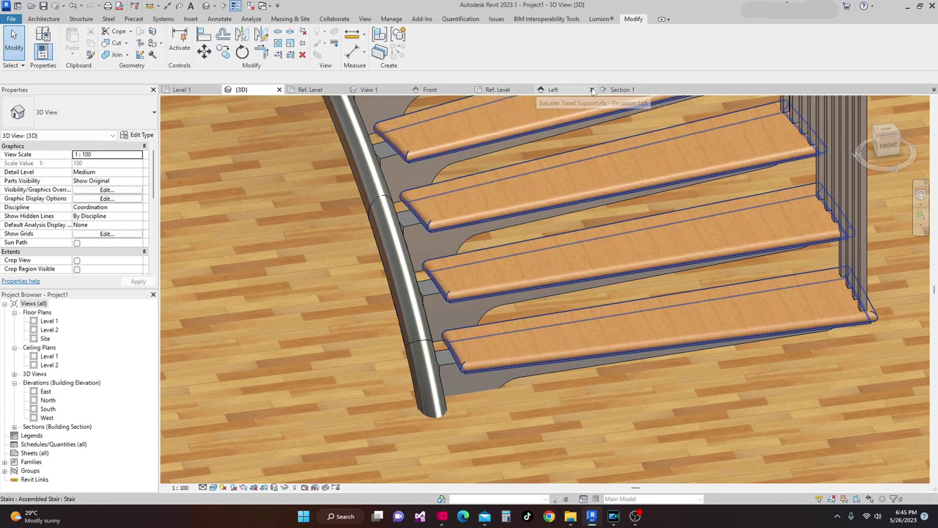
Link the arm extrusion's material to a new type parameter named Tread Support Material in the family's Ref. Level plan.
left_click(499, 89)
middle_click_drag(381, 195, 702, 250)
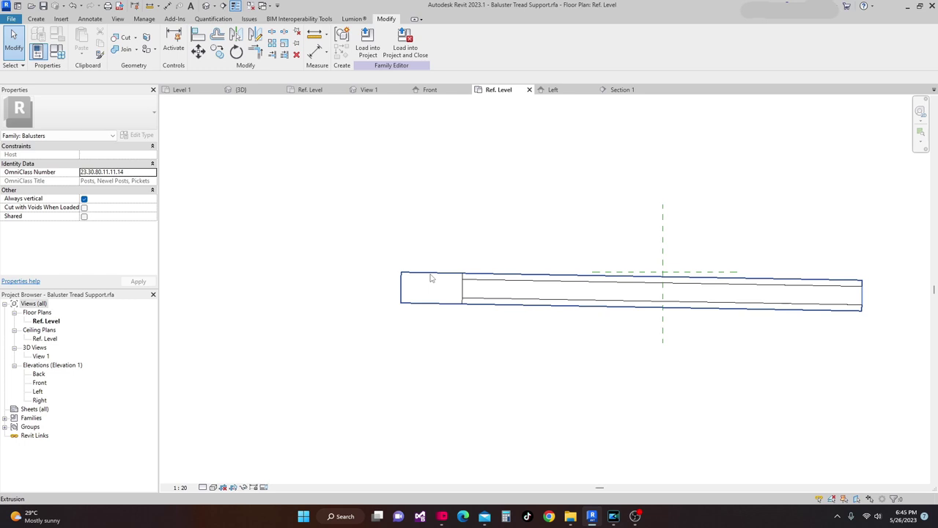
left_click(430, 276)
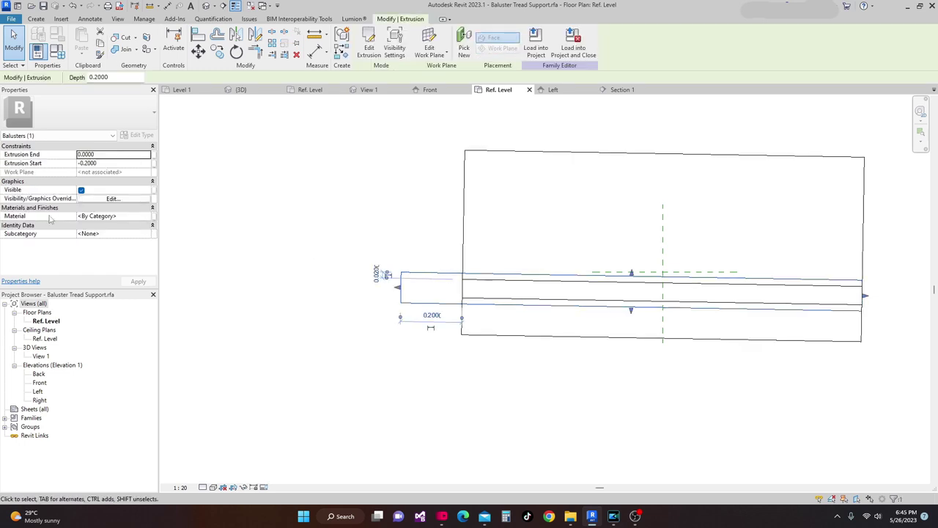
left_click(153, 217)
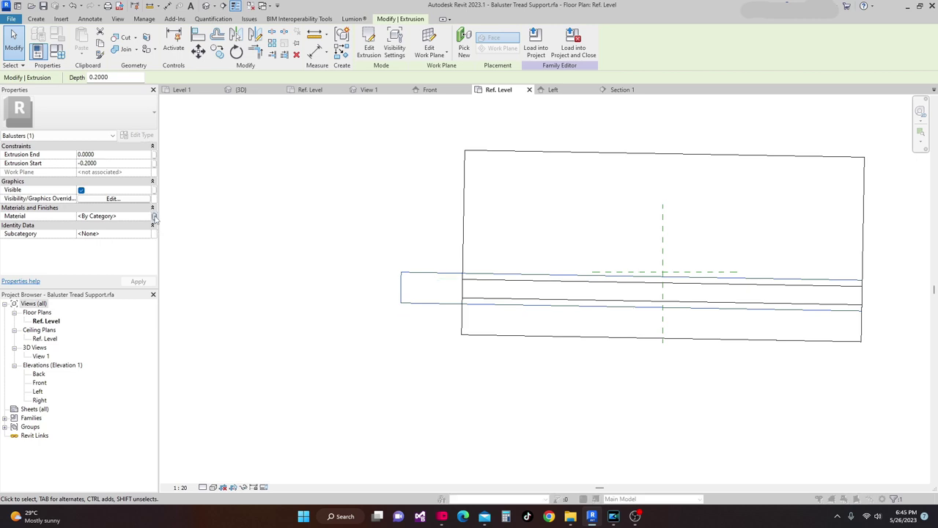
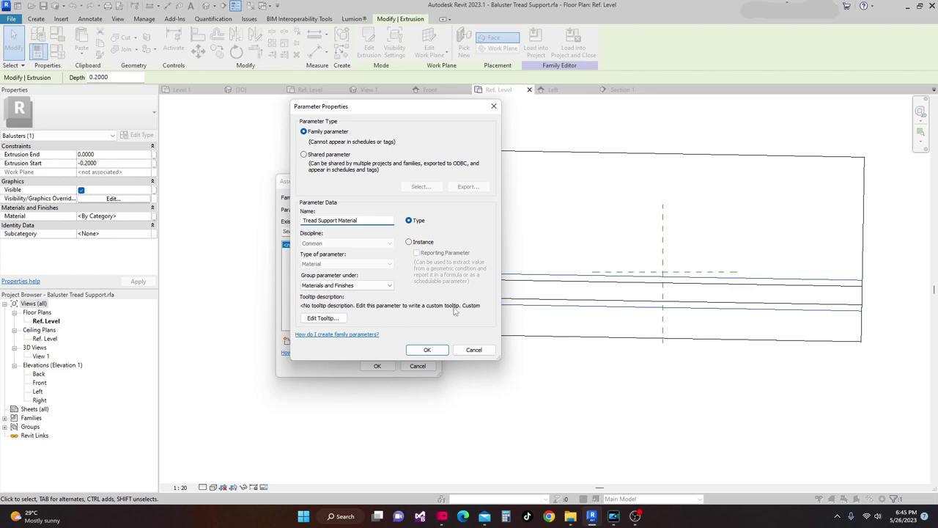
left_click(427, 351)
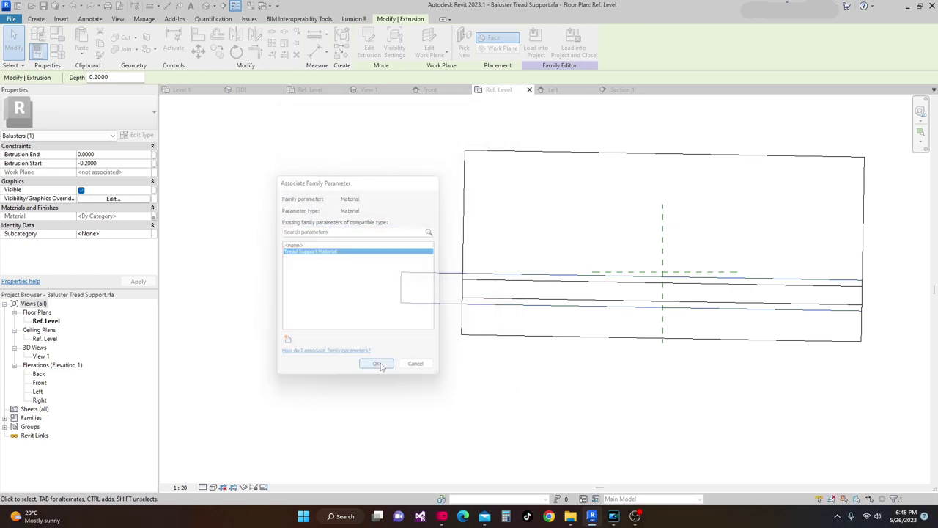
left_click(378, 365)
left_click(403, 343)
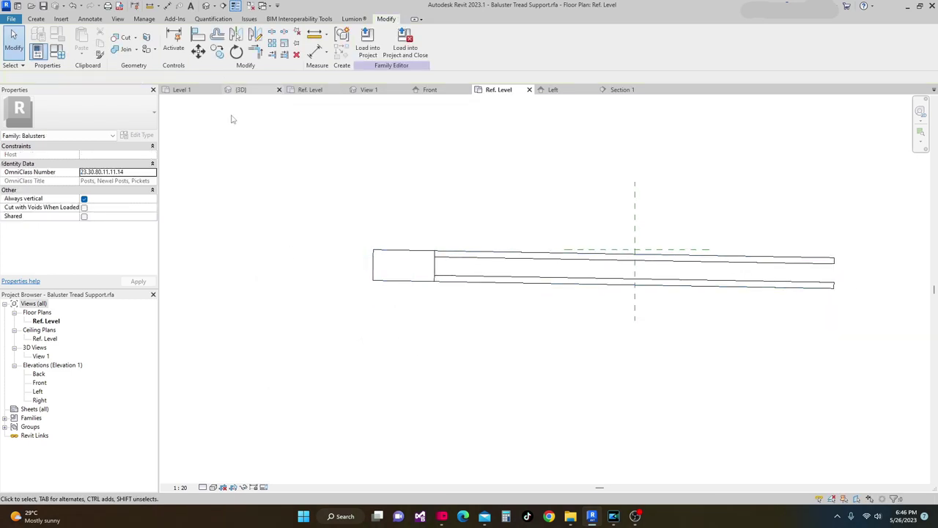
Set the Tread Support Material parameter to Stainless Steel, Polished, found by searching the material library for steel.
left_click(58, 53)
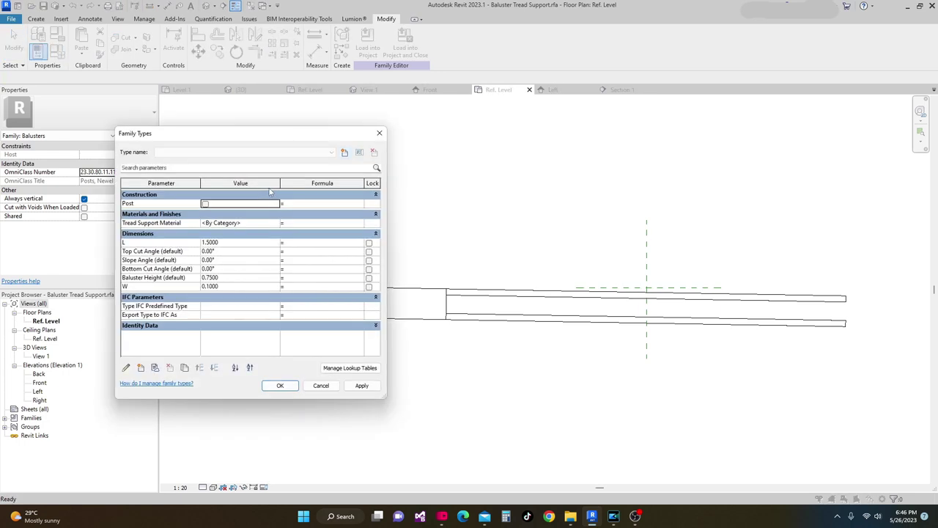
left_click_drag(291, 144, 334, 178)
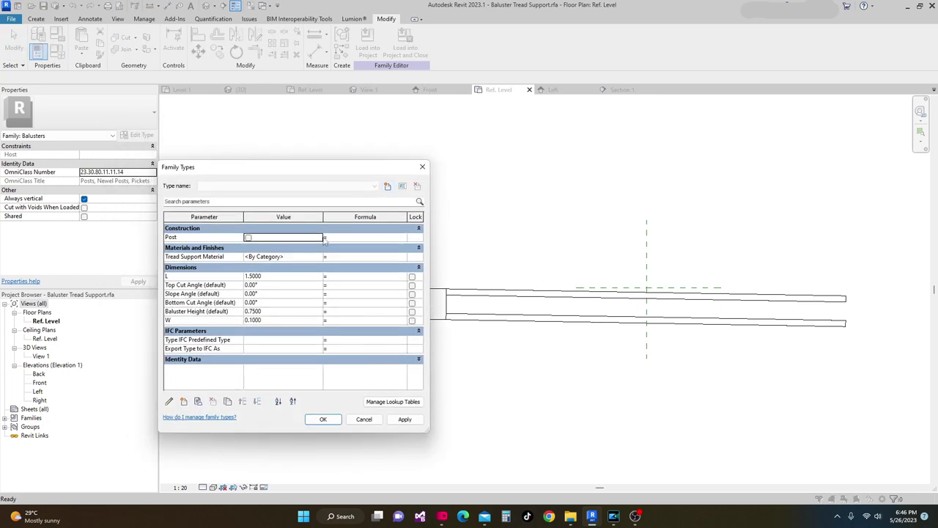
left_click(321, 257)
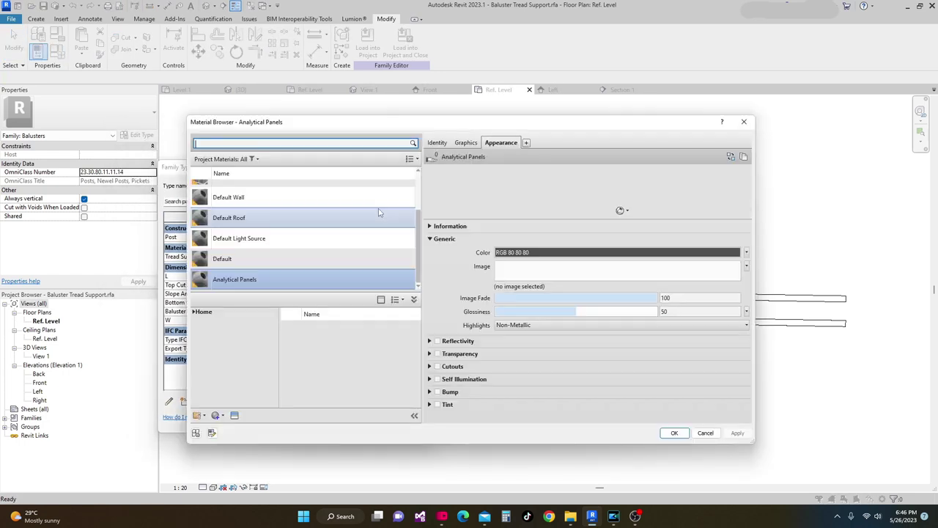
left_click(246, 141)
type("syt")
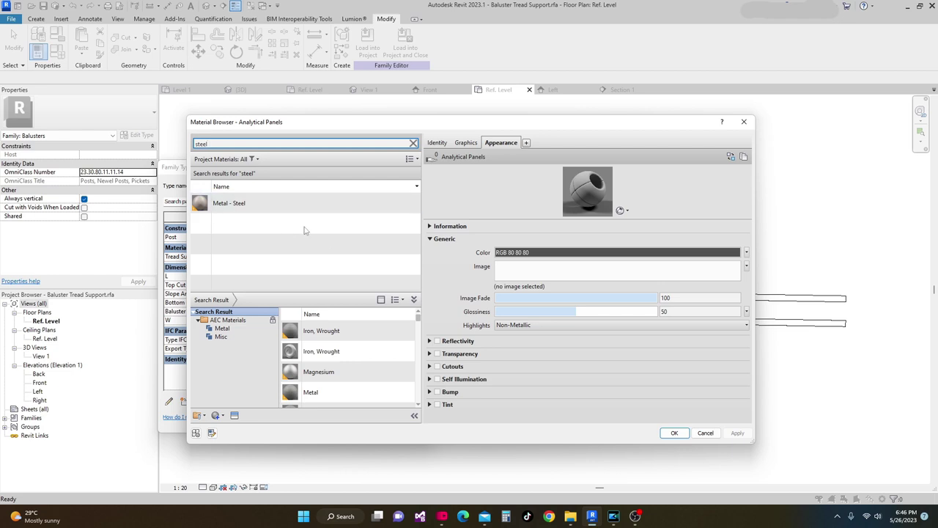
scroll(311, 342, "down", 4)
scroll(312, 343, "down", 3)
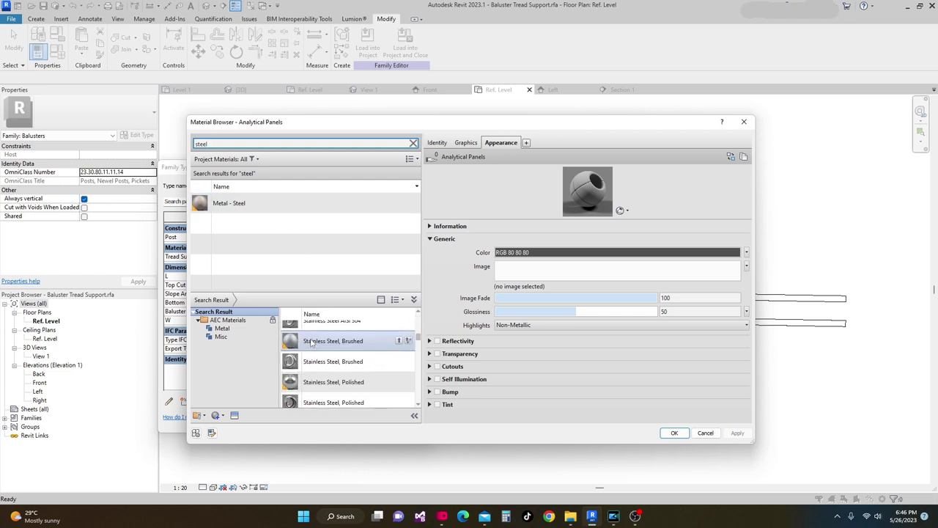
left_click(344, 381)
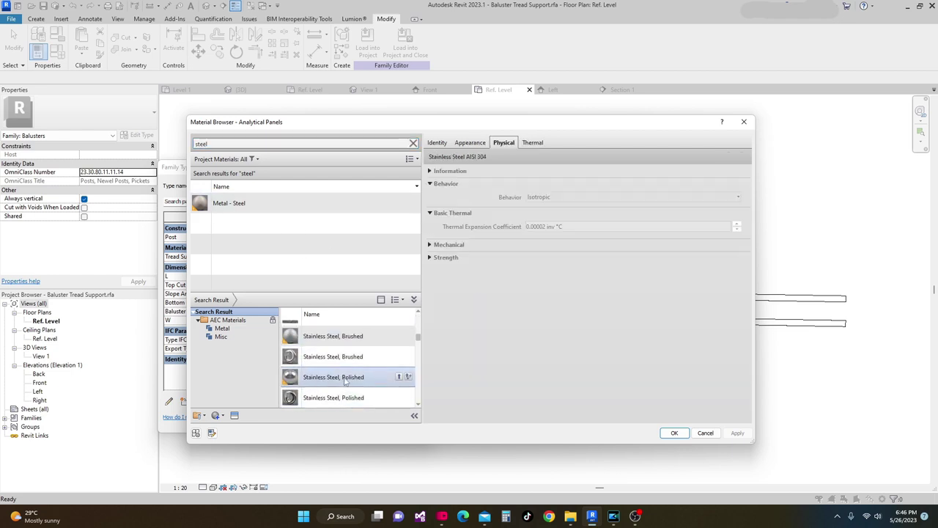
left_click(399, 377)
left_click(738, 433)
left_click(673, 433)
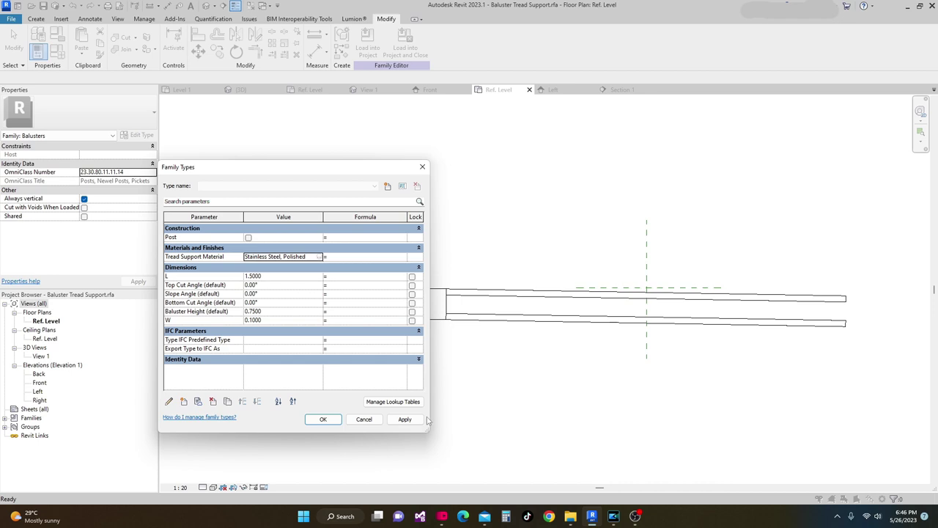
left_click(399, 421)
left_click(323, 419)
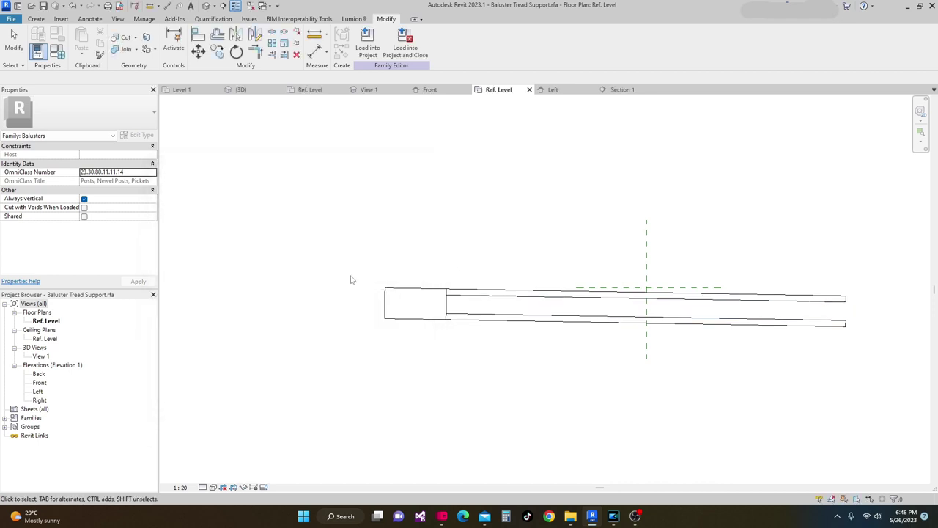
Load the tread support family with its new material into Project1.
left_click(368, 49)
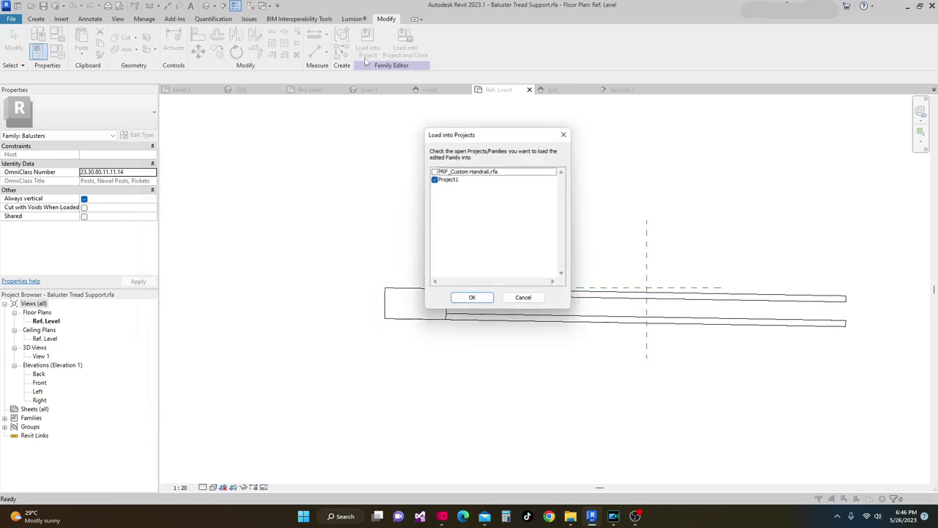
Load the Baluster Tread Support family into Project1 and show the staircase in the 3D view.
left_click(474, 297)
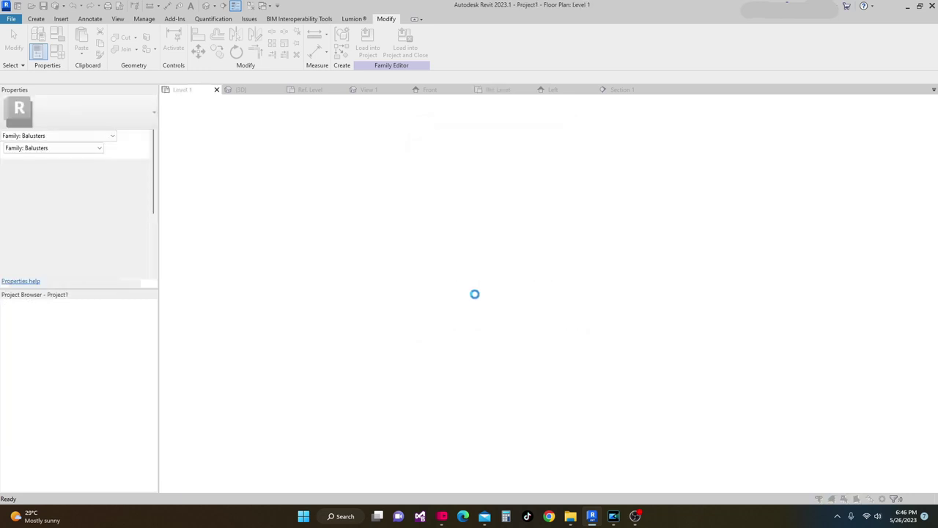
left_click(401, 252)
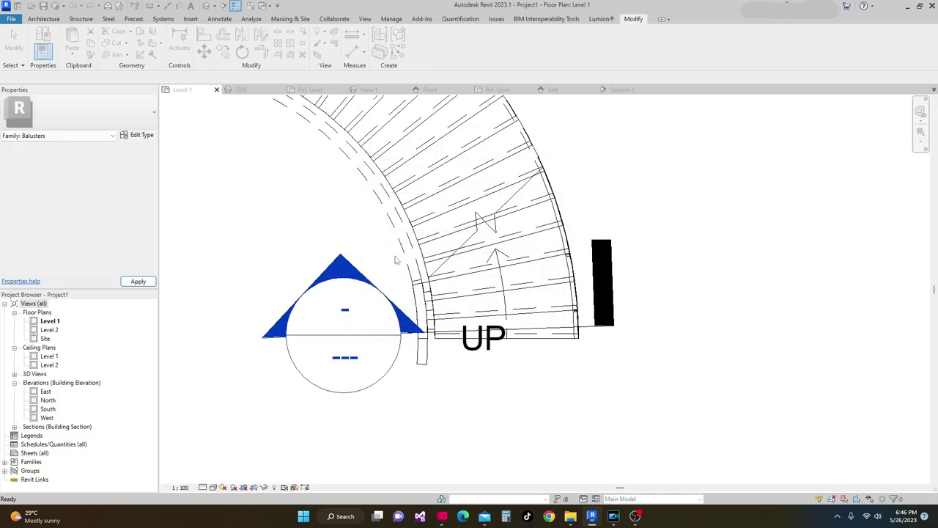
scroll(572, 374, "down", 3)
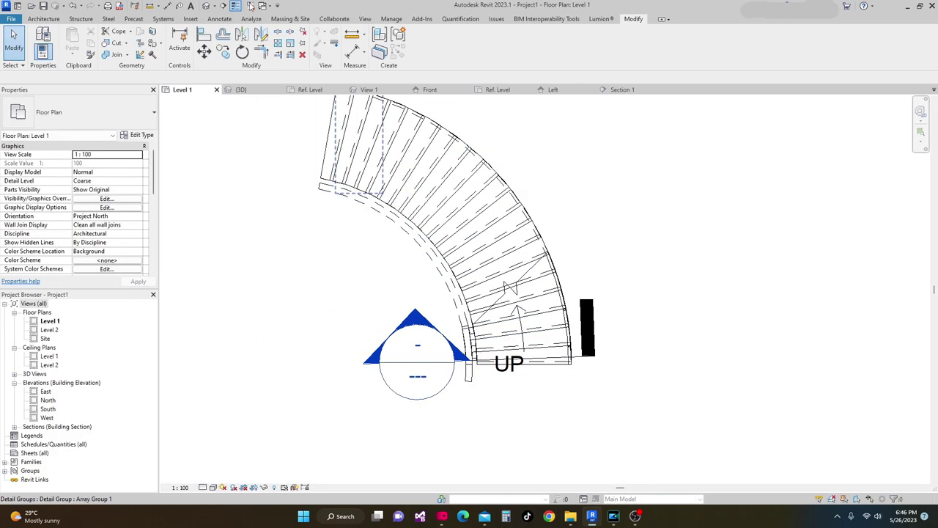
left_click(239, 90)
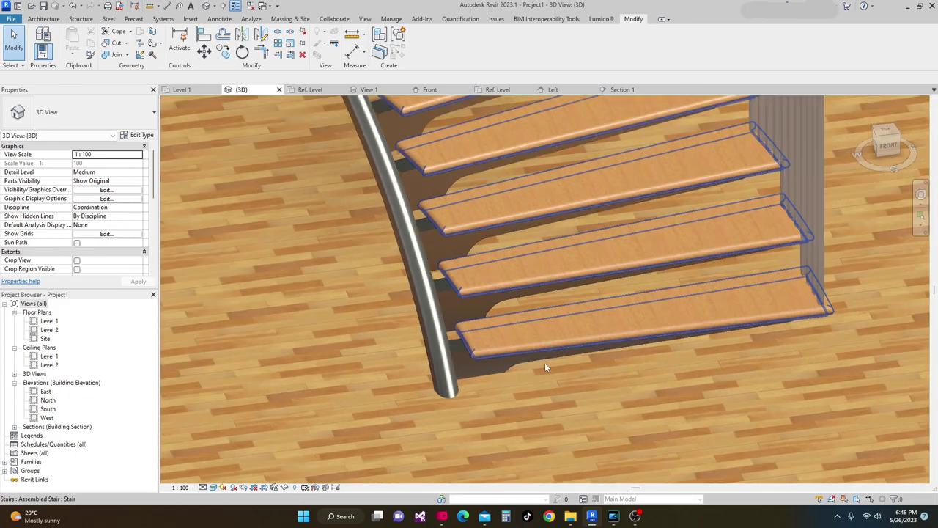
middle_click_drag(545, 368, 621, 372, "shift")
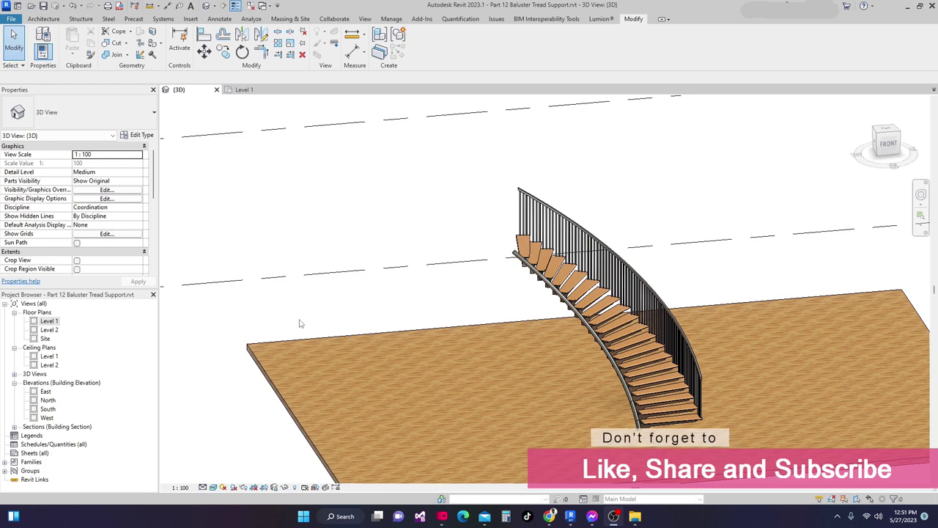
scroll(465, 243, "up", 3)
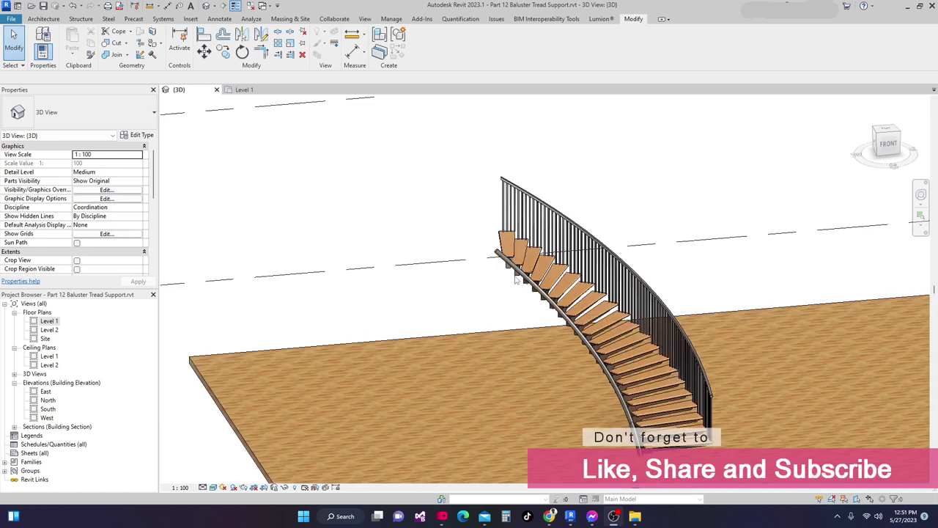
scroll(475, 228, "down", 4)
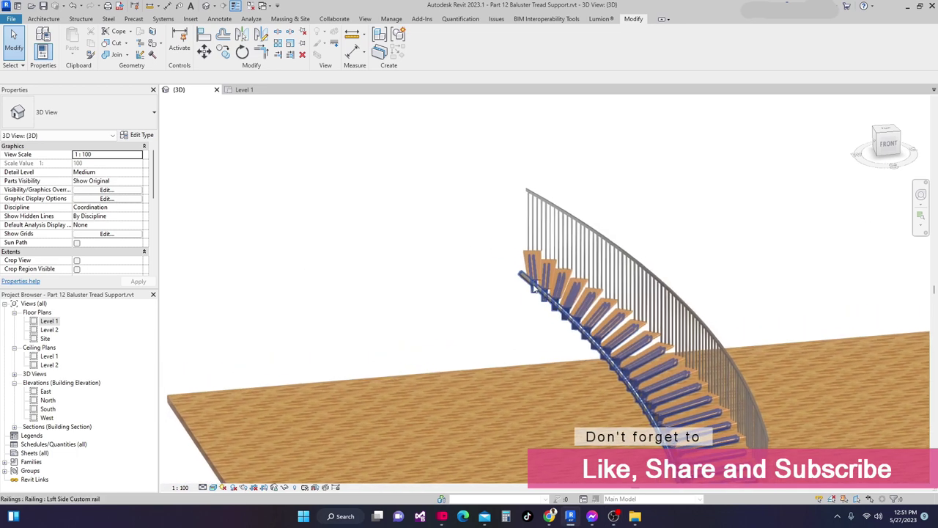
middle_click_drag(517, 262, 502, 224)
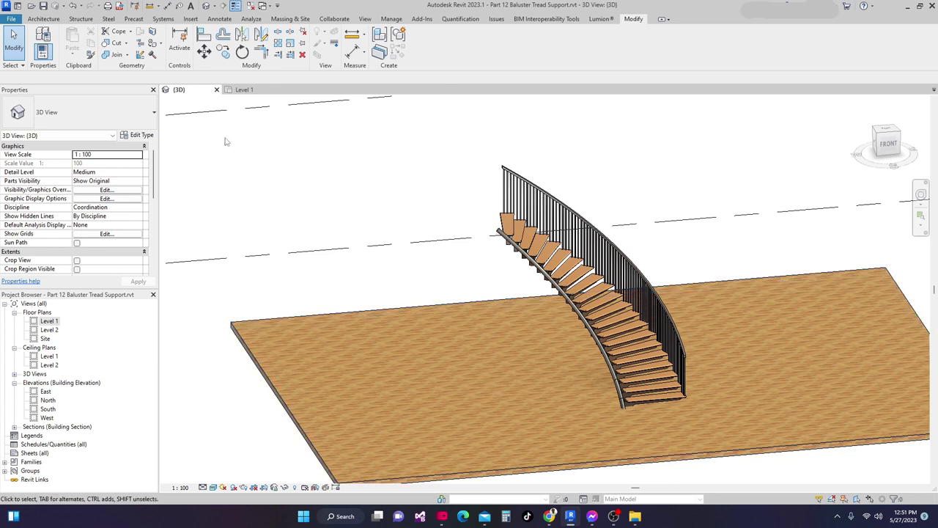
Create a perspective camera view from the Level 1 plan, with the eye west of the curved stair and the target just beyond it.
left_click(248, 90)
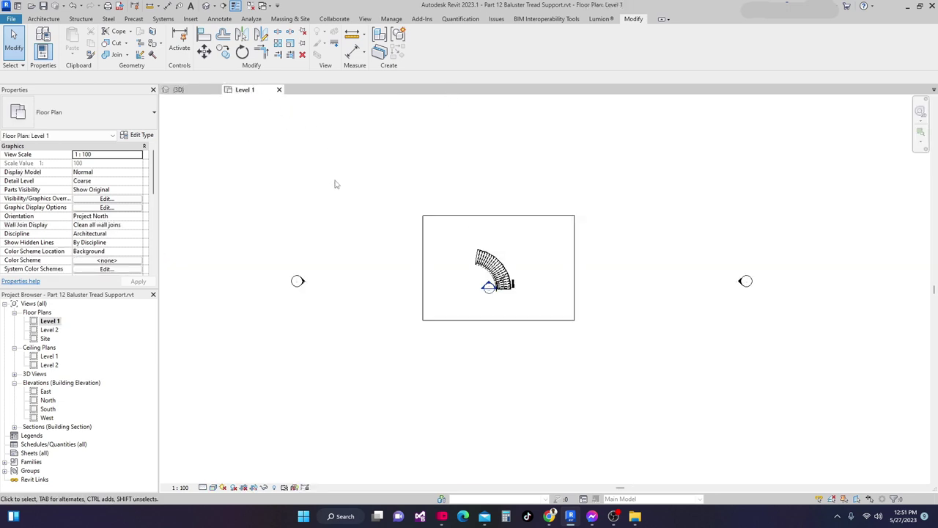
middle_click_drag(409, 291, 378, 260)
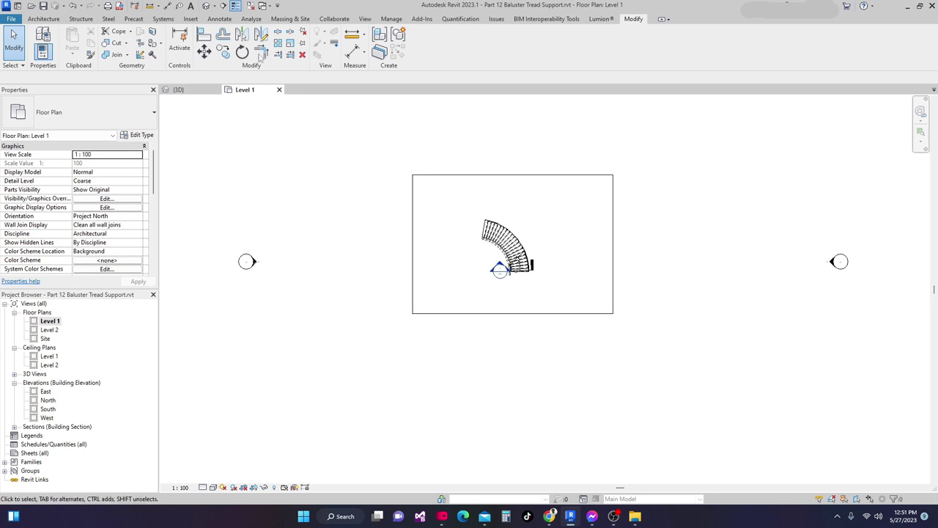
left_click(214, 6)
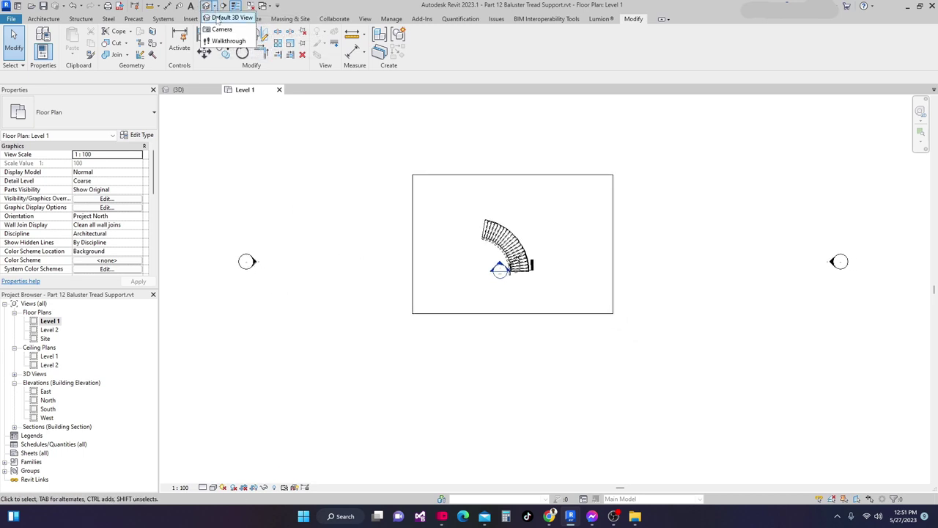
left_click(227, 28)
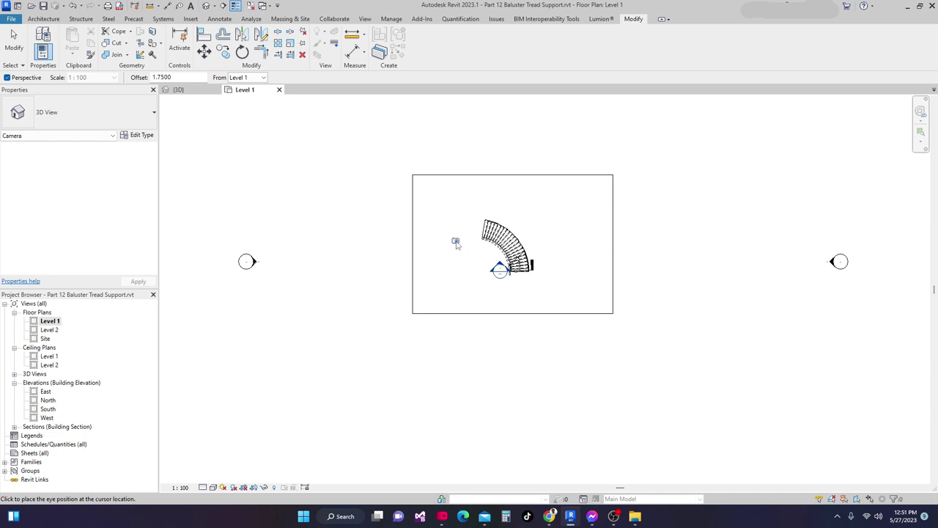
left_click(447, 248)
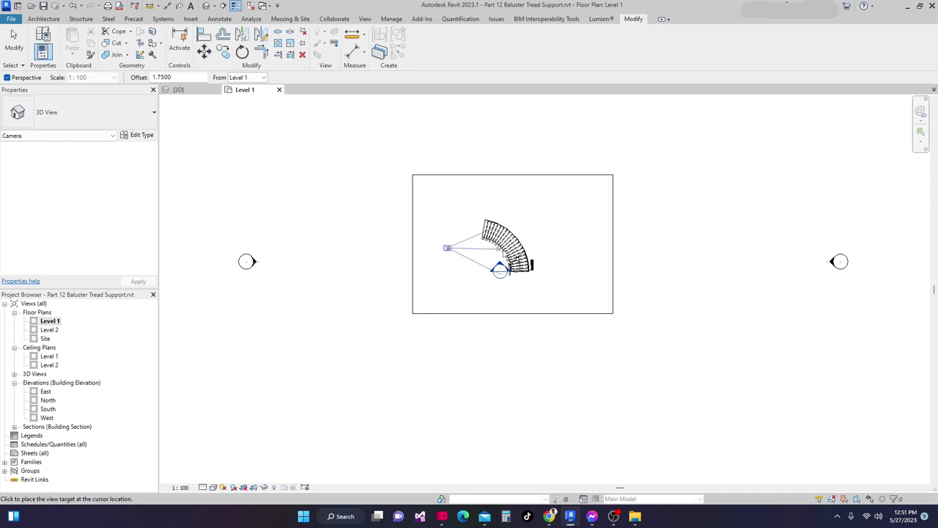
left_click(539, 242)
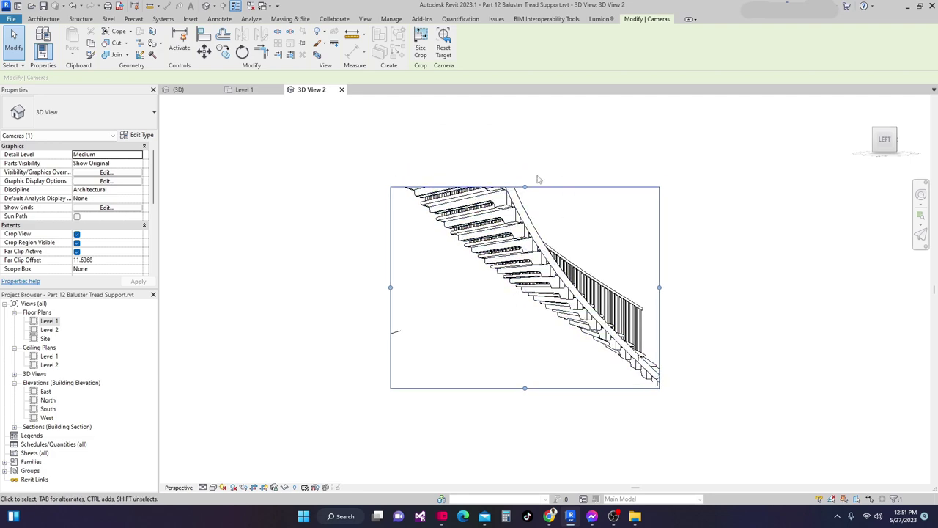
Enlarge the camera view's crop region on all four sides so it frames the whole stair with margin around it.
left_click_drag(528, 187, 516, 125)
scroll(454, 304, "down", 4)
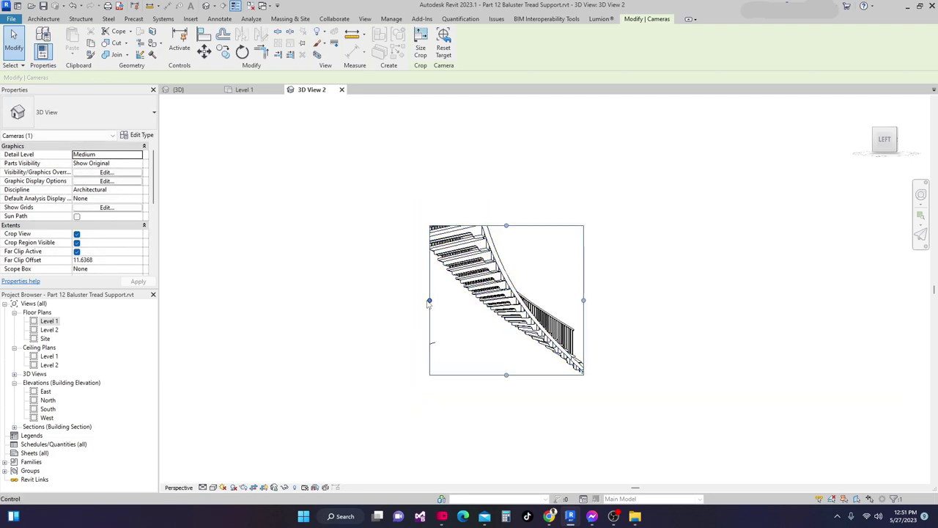
left_click_drag(428, 302, 359, 300)
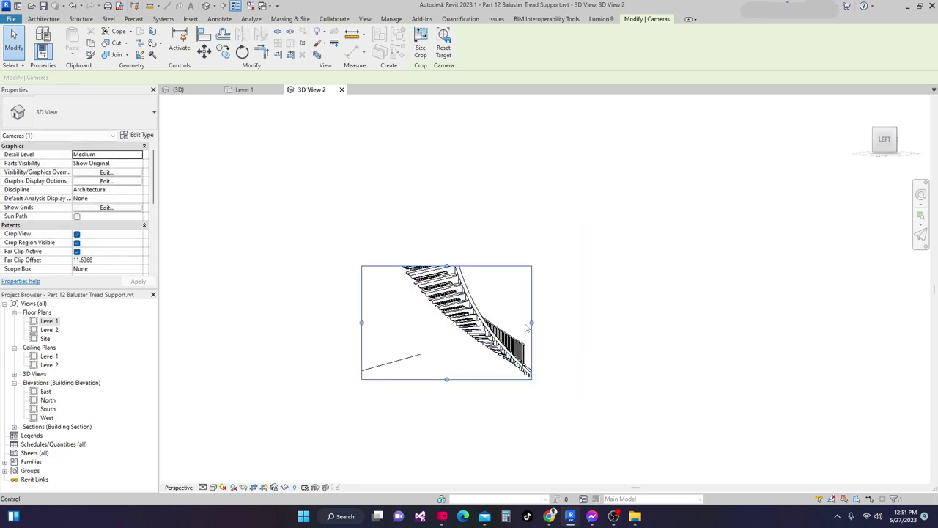
left_click_drag(531, 323, 613, 322)
left_click_drag(487, 267, 467, 192)
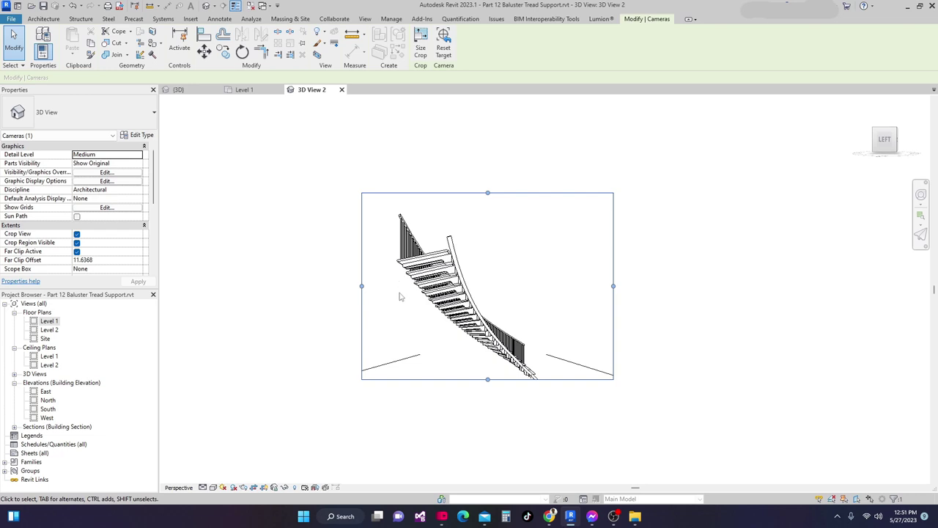
left_click_drag(487, 379, 485, 401)
left_click(832, 283)
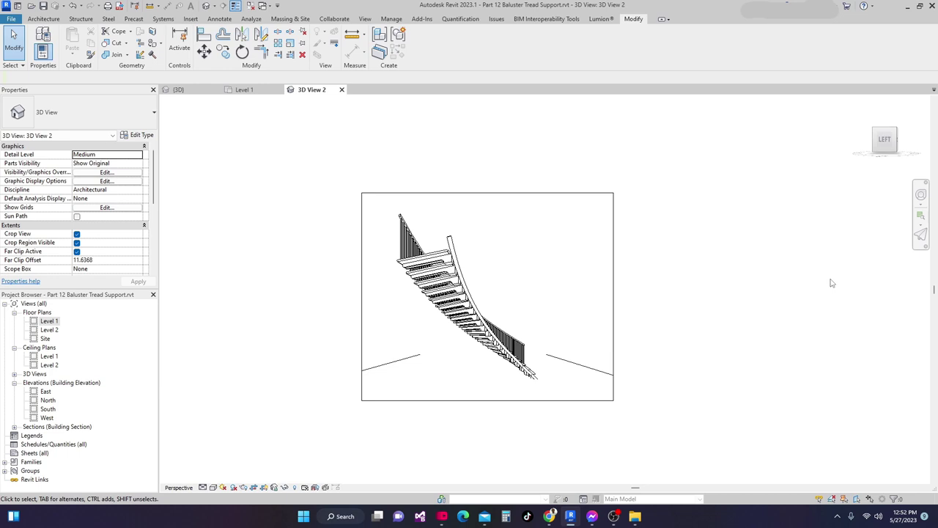
left_click(363, 295)
left_click_drag(362, 297, 332, 297)
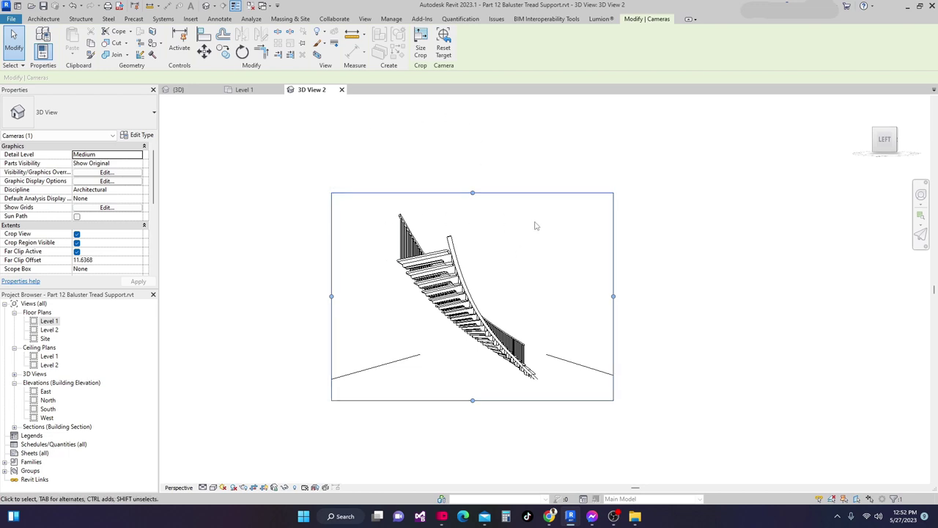
Switch the camera view to a visual style that displays the material textures.
middle_click_drag(535, 225, 407, 293, "shift")
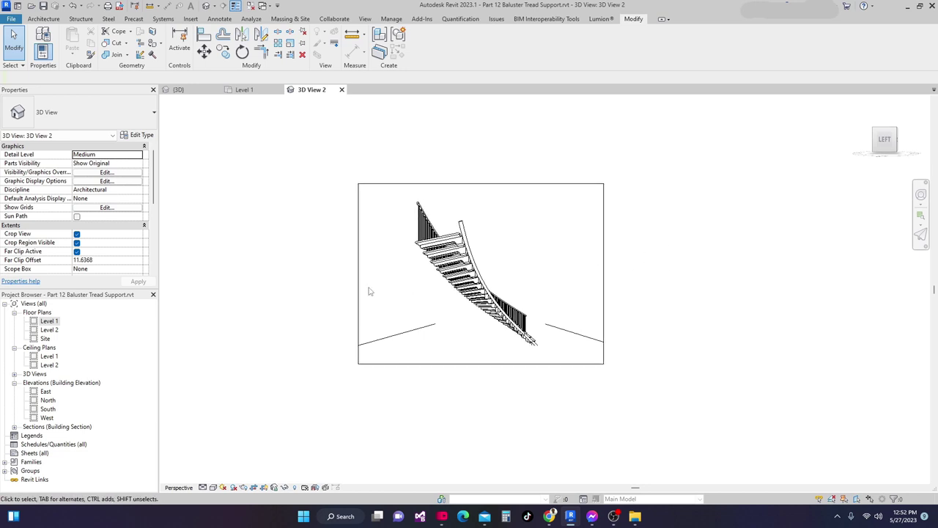
left_click(213, 487)
left_click(230, 477)
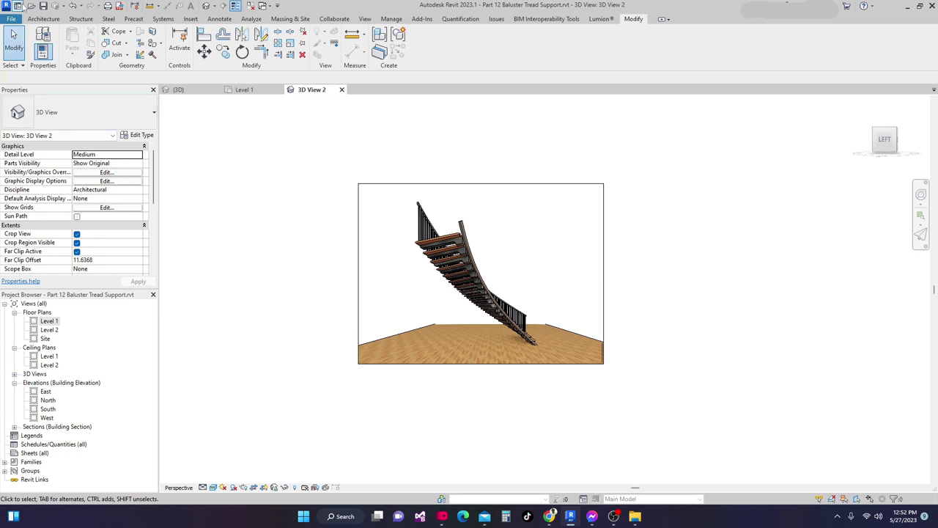
Export the current camera view in AutoCAD 2018 DWG format, overwriting "Part 12 Baluster Tread Support - 3D View - 3D View 1.dwg" in Revit Works.
left_click(15, 19)
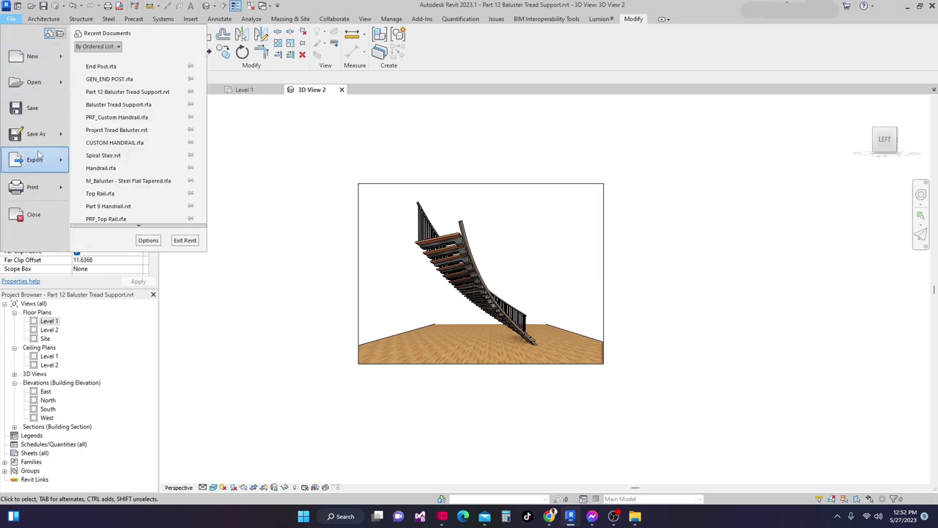
mouse_move(46, 162)
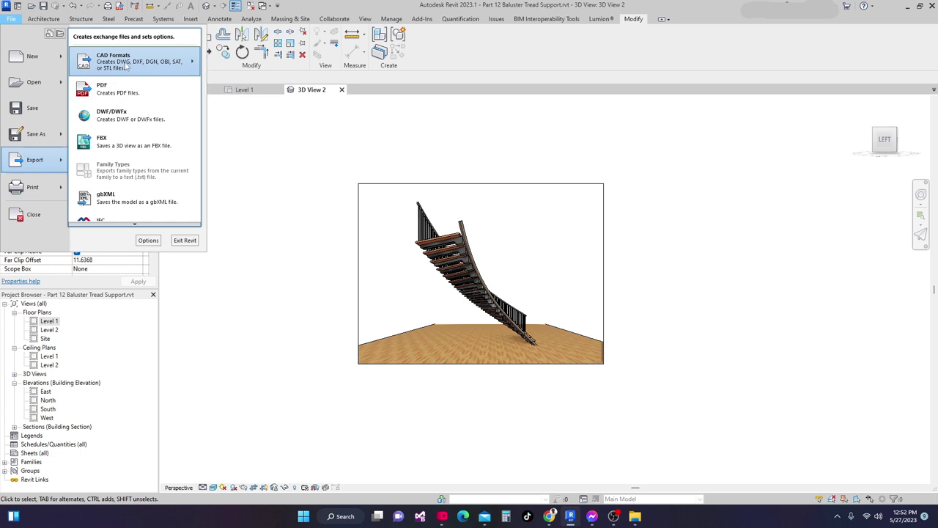
mouse_move(127, 65)
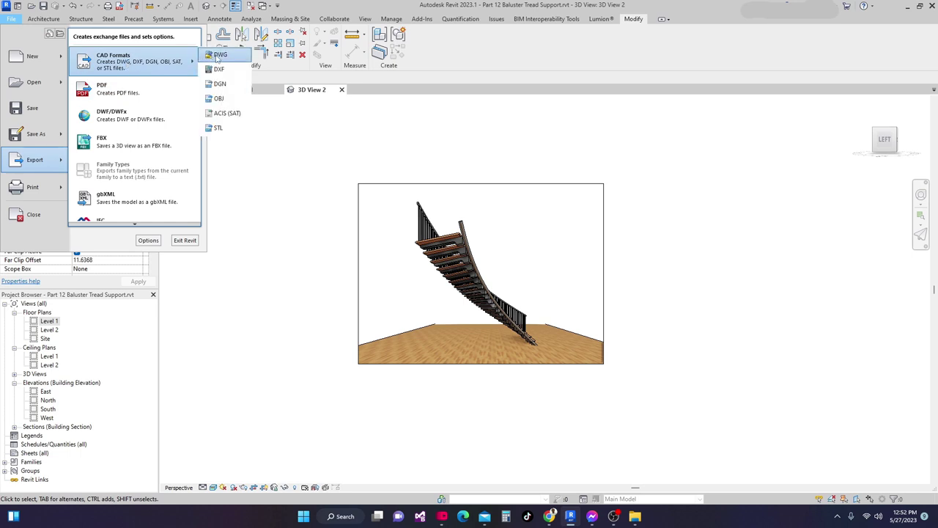
left_click(217, 56)
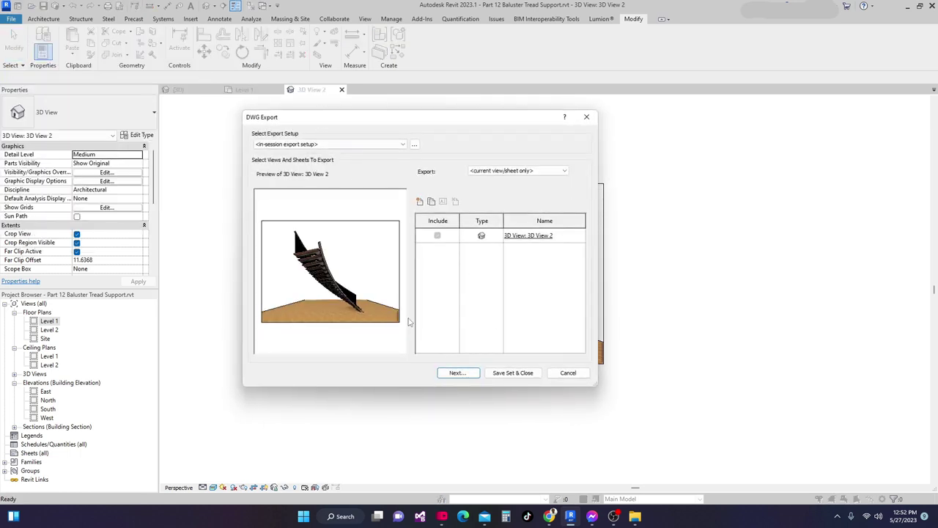
left_click(455, 373)
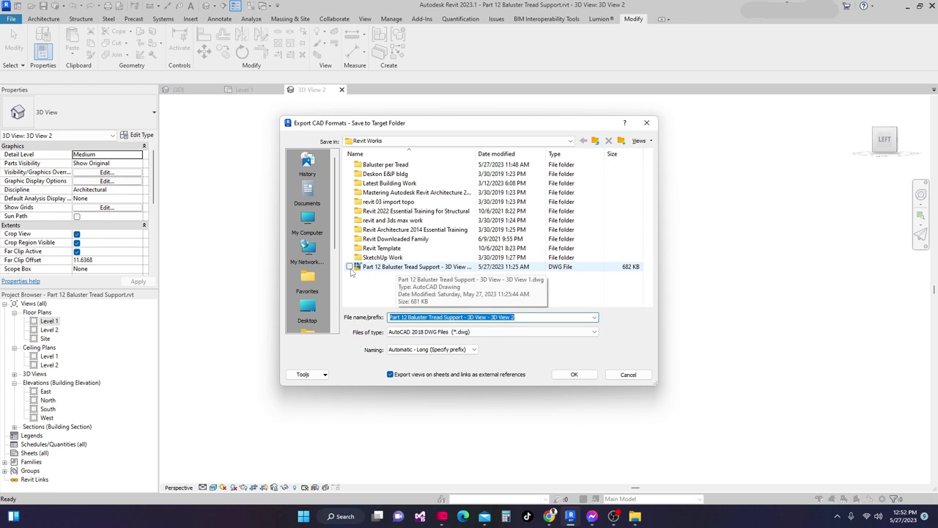
left_click(388, 268)
left_click(576, 373)
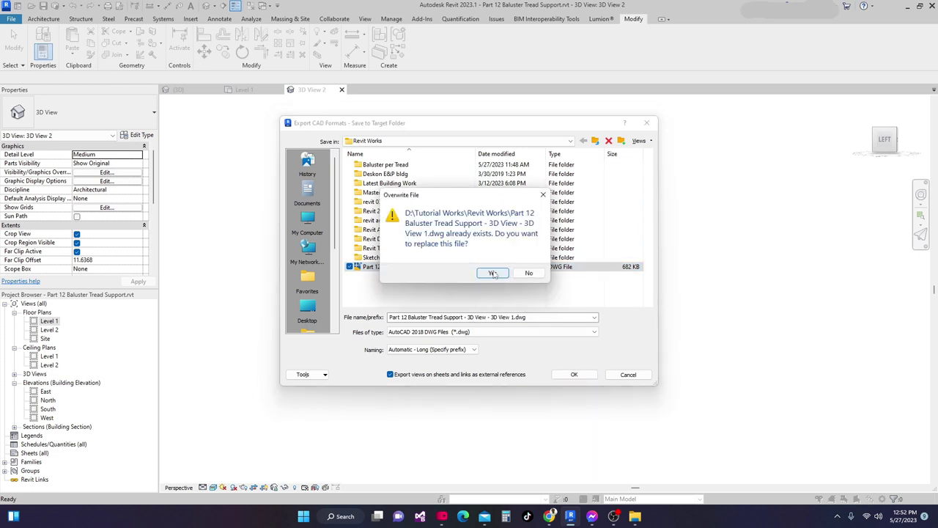
left_click(493, 274)
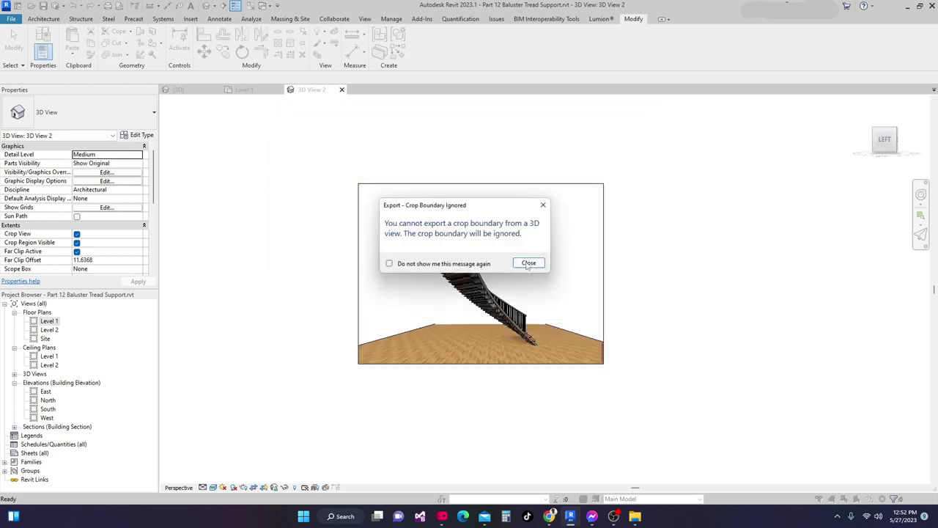
left_click(527, 263)
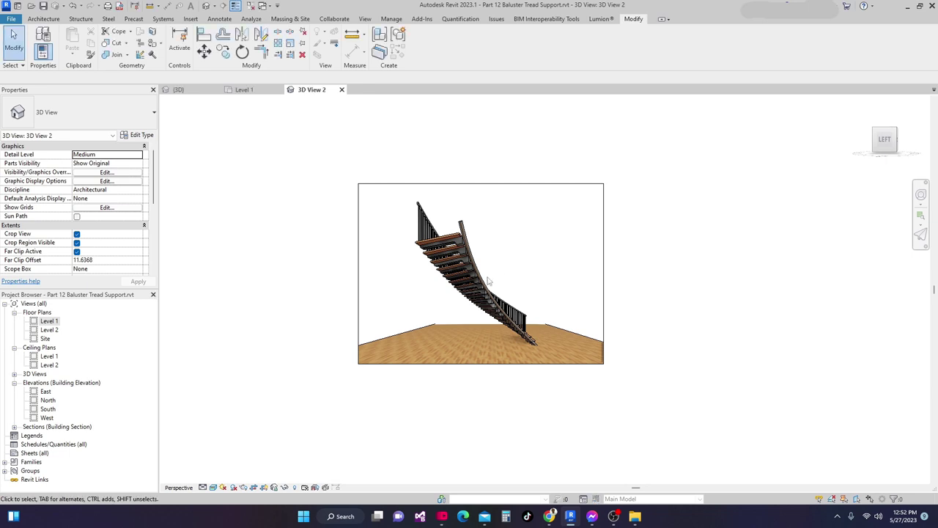
Create a new family from the Metric Generic Model.rft template in the English family templates folder.
middle_click_drag(487, 281, 526, 286)
middle_click_drag(582, 281, 636, 316)
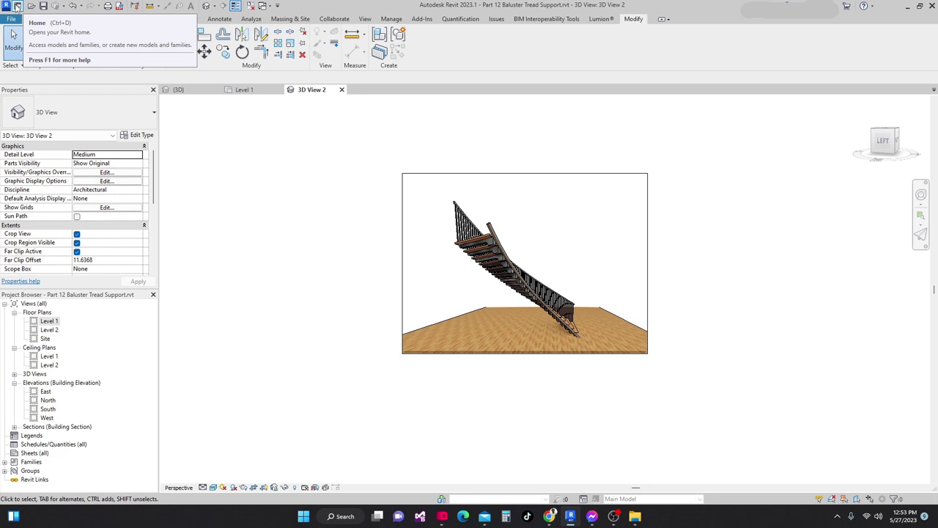
left_click(18, 7)
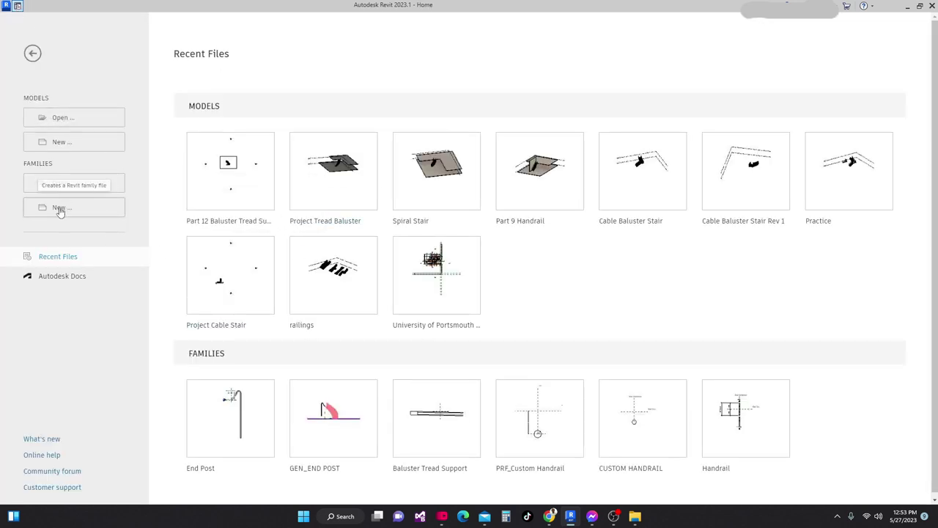
left_click(61, 209)
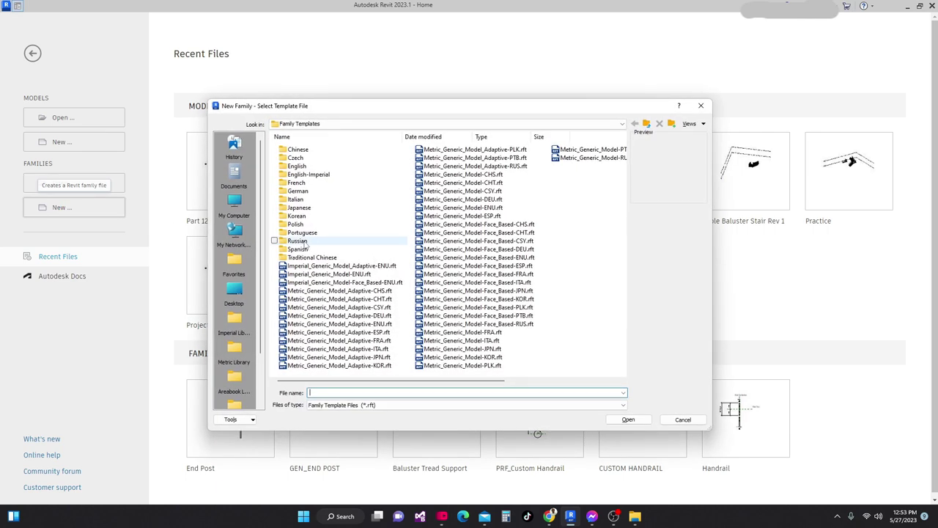
double_click(334, 166)
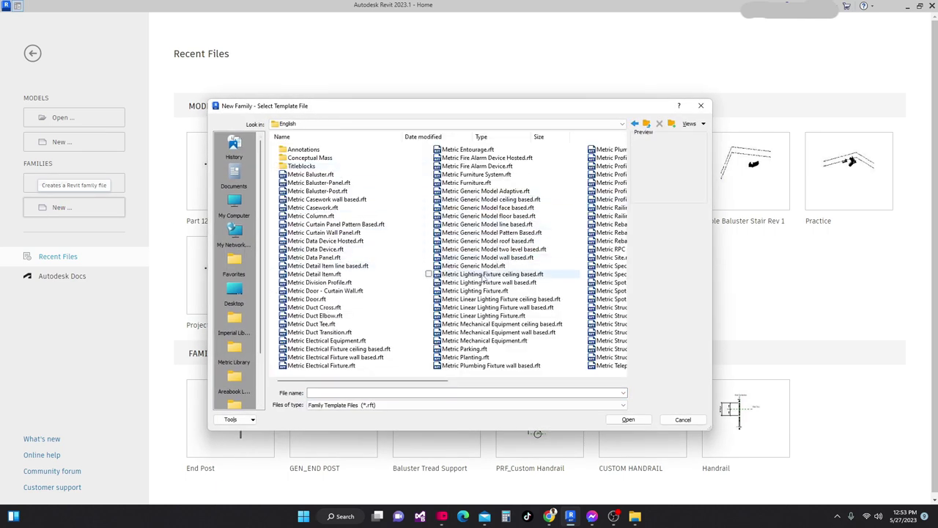
left_click(474, 266)
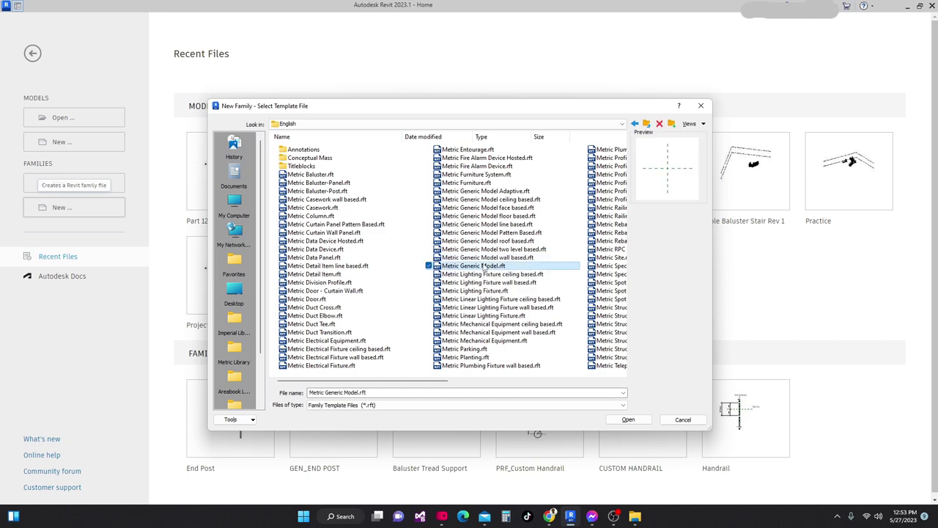
left_click(641, 420)
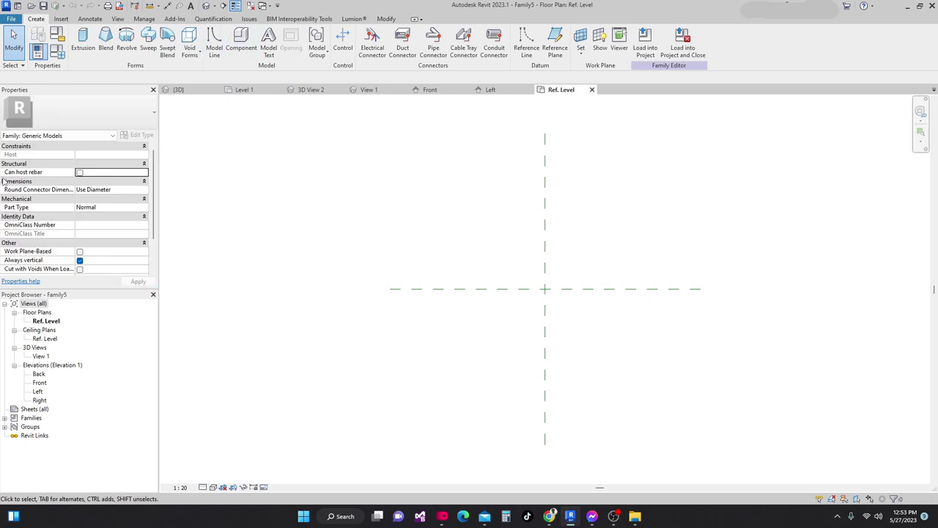
Import "Part 12 Baluster Tread Support - 3D View - 3D View 1.dwg" from the Revit Works folder into the family's Ref. Level plan.
left_click(61, 20)
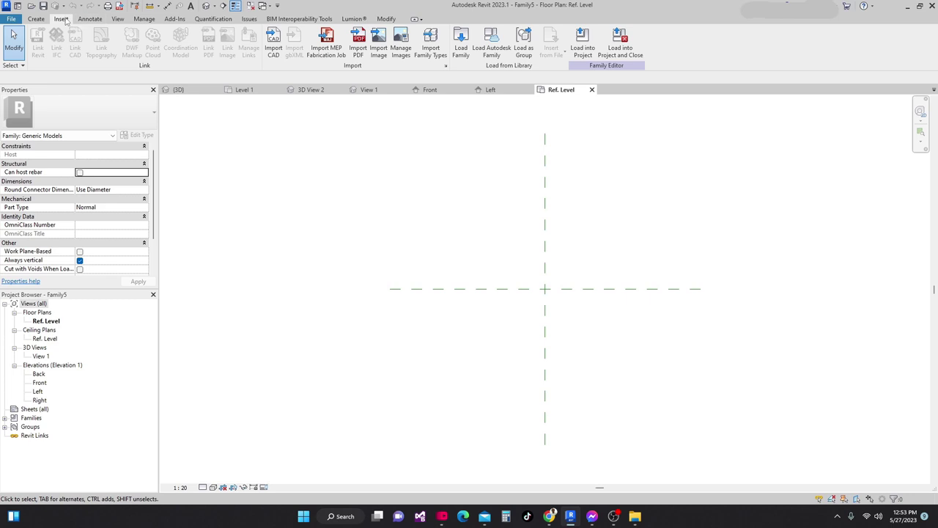
left_click(273, 45)
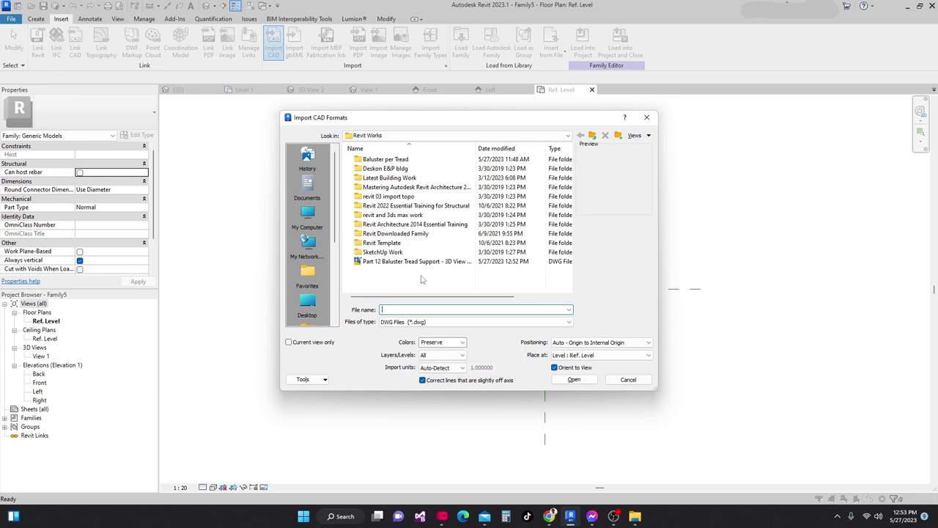
left_click(416, 264)
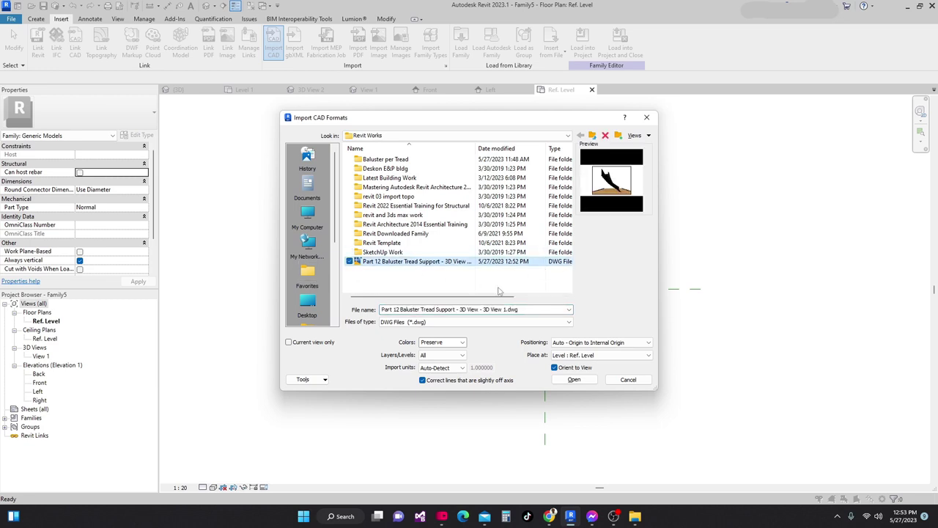
left_click(575, 380)
scroll(465, 325, "down", 5)
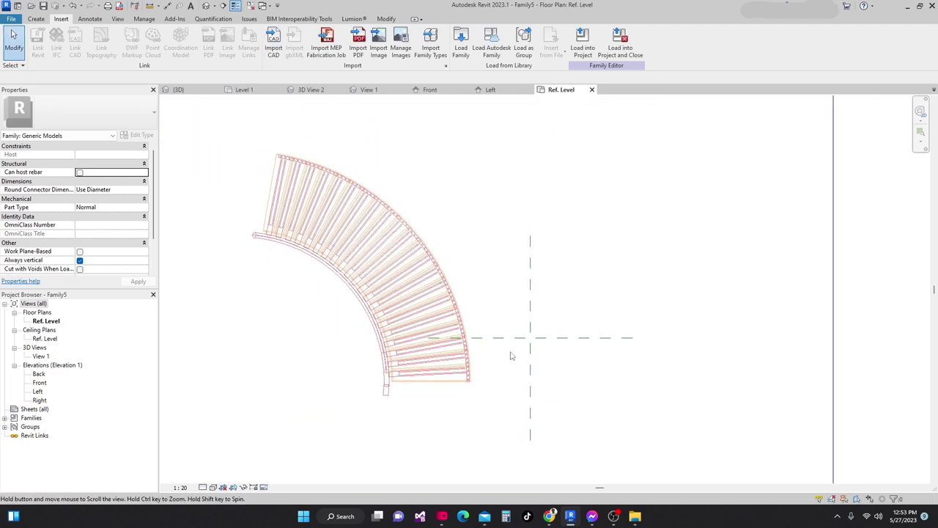
Unpin the imported stair drawing and move it by the inner support tube's upper end to the intersection of the centre reference planes.
left_click(380, 249)
scroll(513, 264, "down", 2)
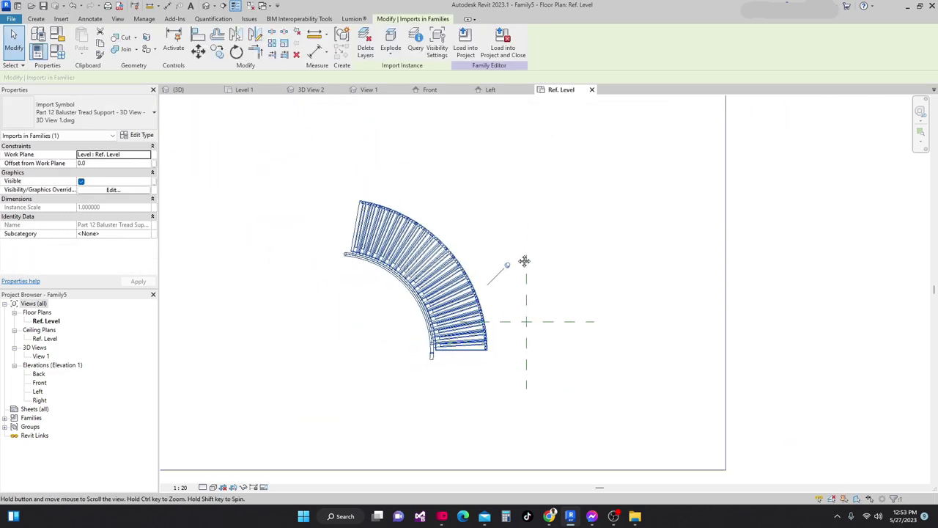
left_click(509, 272)
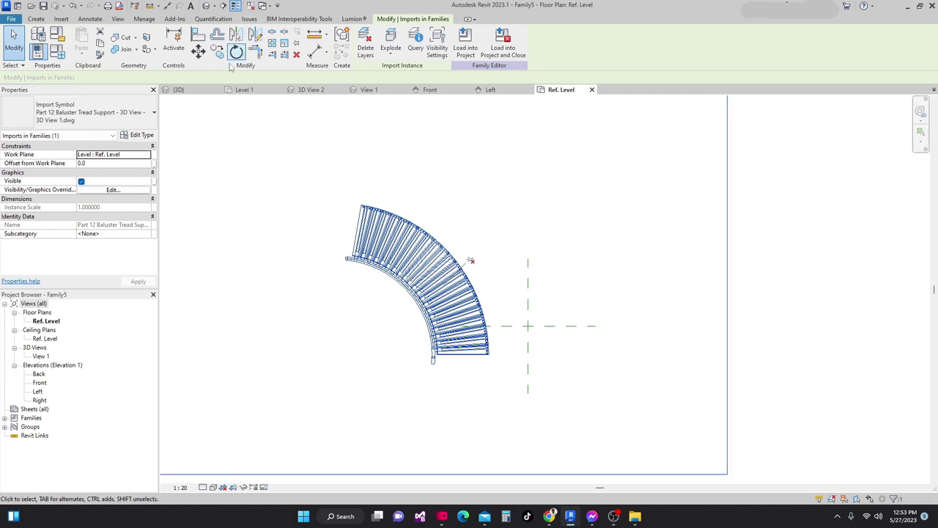
left_click(198, 51)
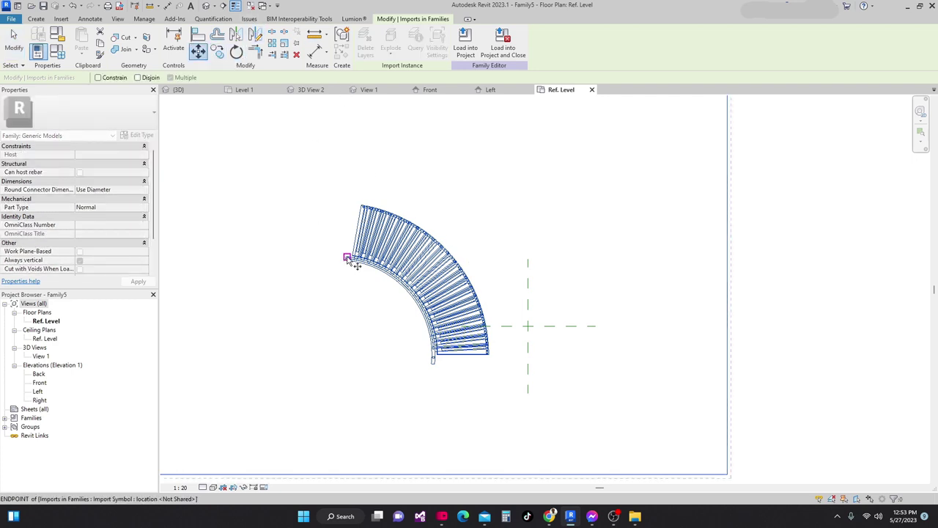
left_click(460, 295)
scroll(523, 325, "up", 4)
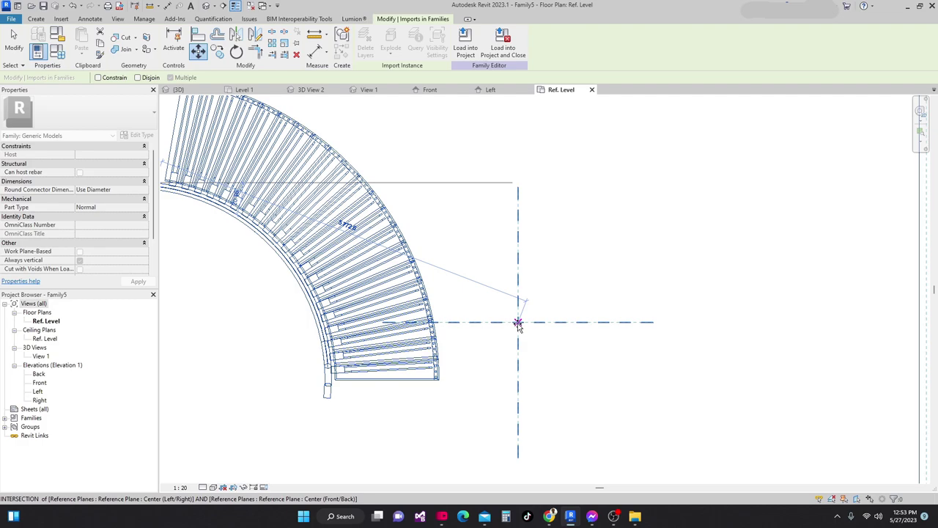
left_click(520, 322)
scroll(511, 277, "up", 5)
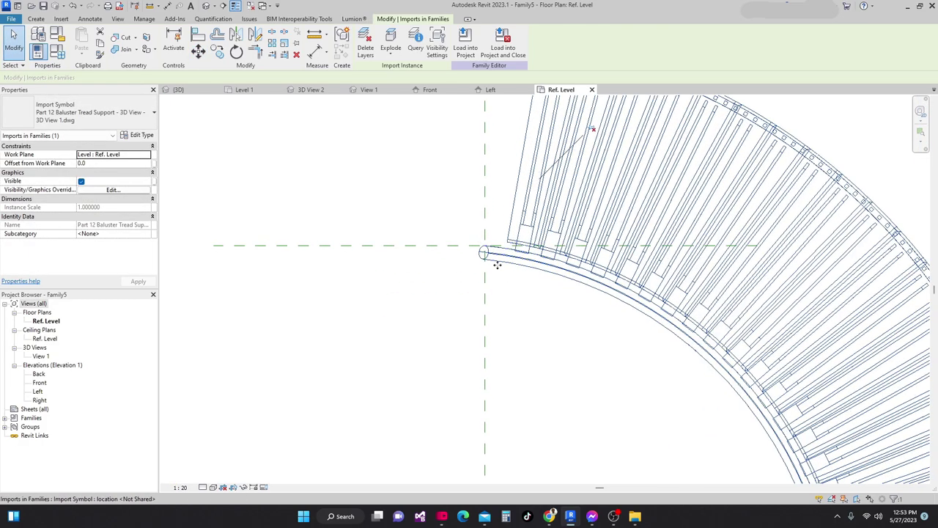
Refine the import's position by moving the outermost endpoint of the tube's rounded end onto the intersection of the two reference planes.
middle_click_drag(511, 276, 429, 264)
scroll(429, 265, "up", 1)
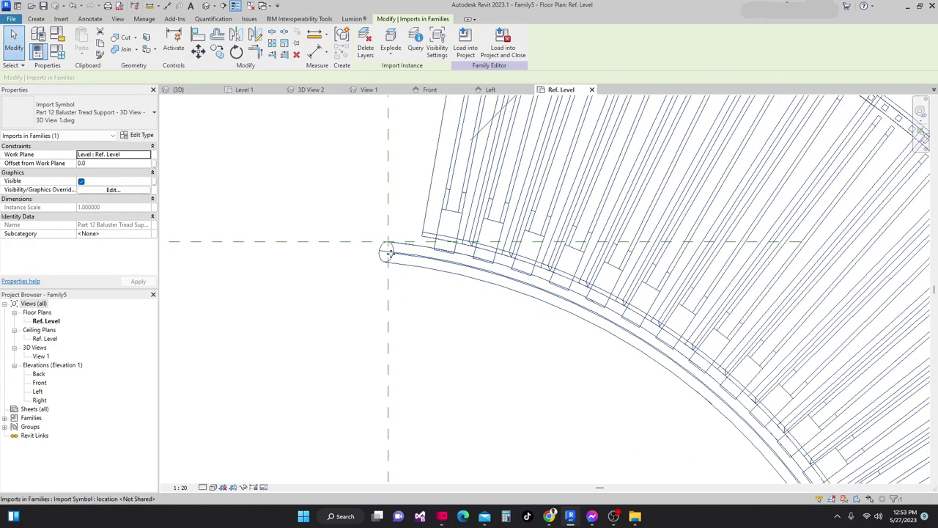
key("m")
key("v")
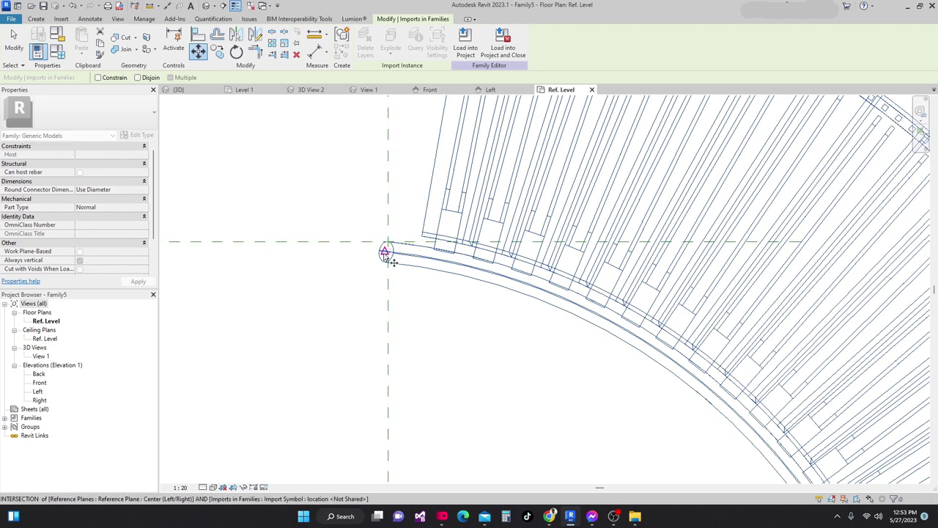
scroll(387, 257, "up", 2)
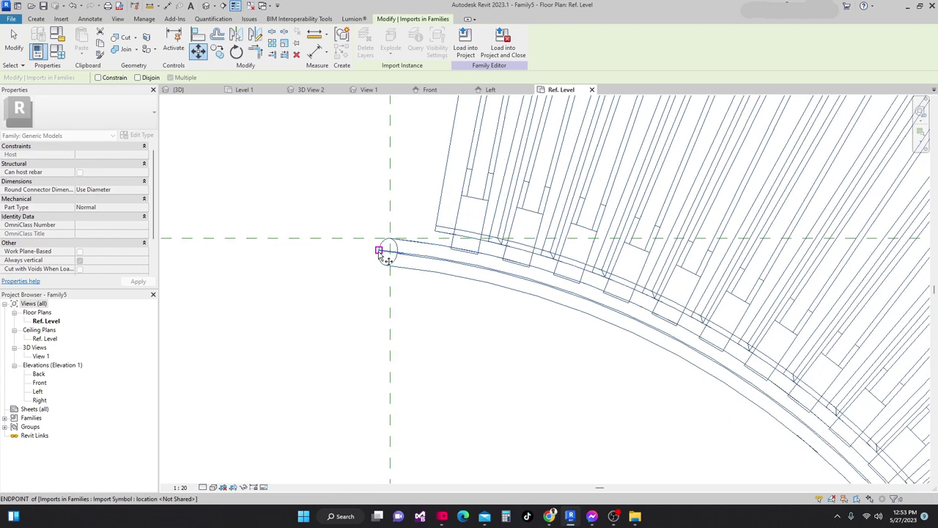
left_click(379, 251)
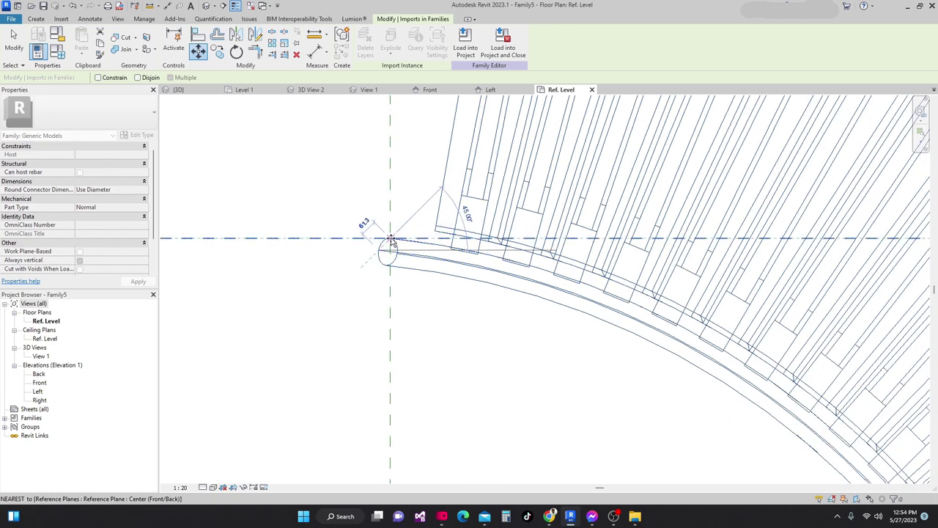
left_click(391, 240)
scroll(484, 256, "down", 5)
middle_click_drag(522, 286, 559, 252)
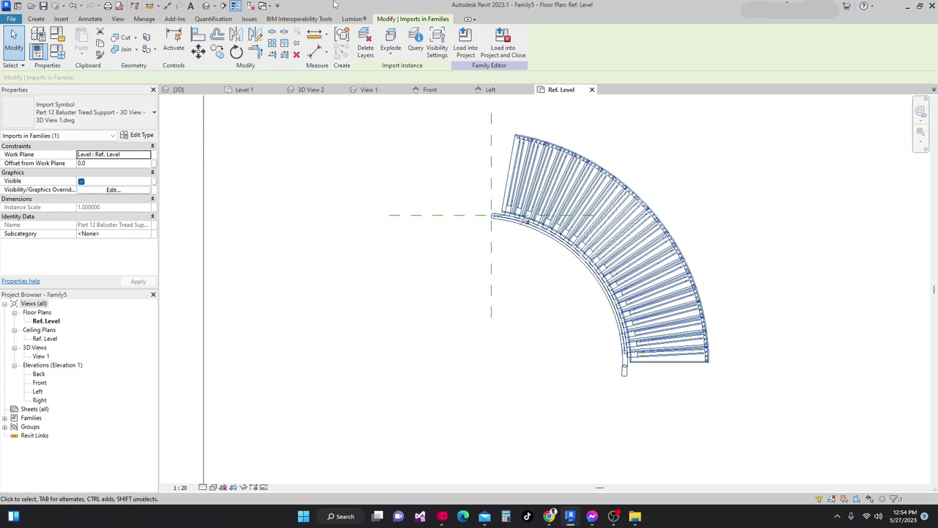
Examine the imported stair in the default 3D view and in the front elevation.
left_click(206, 7)
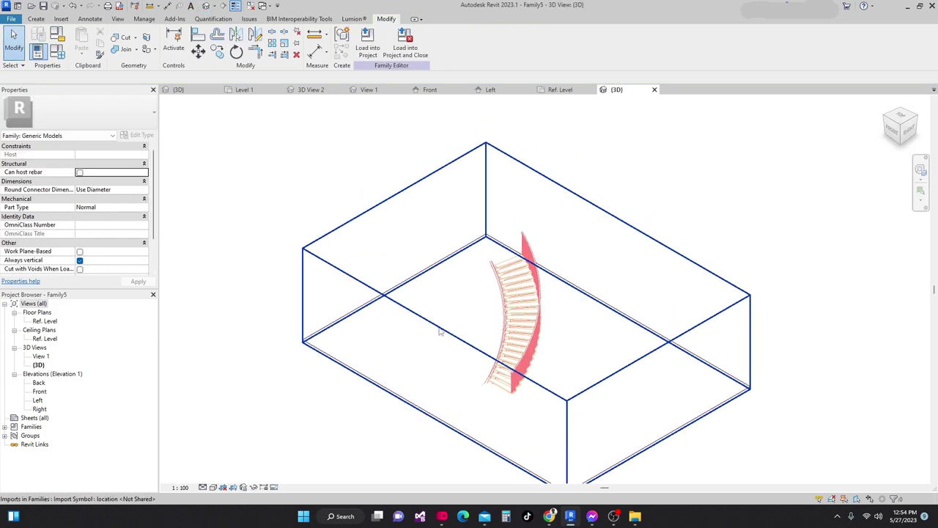
middle_click_drag(452, 350, 495, 335, "shift")
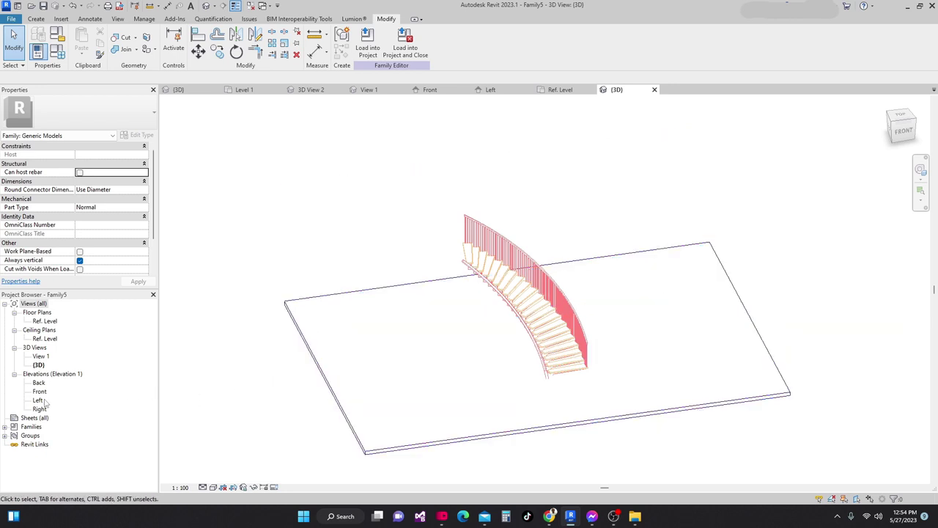
left_click(499, 89)
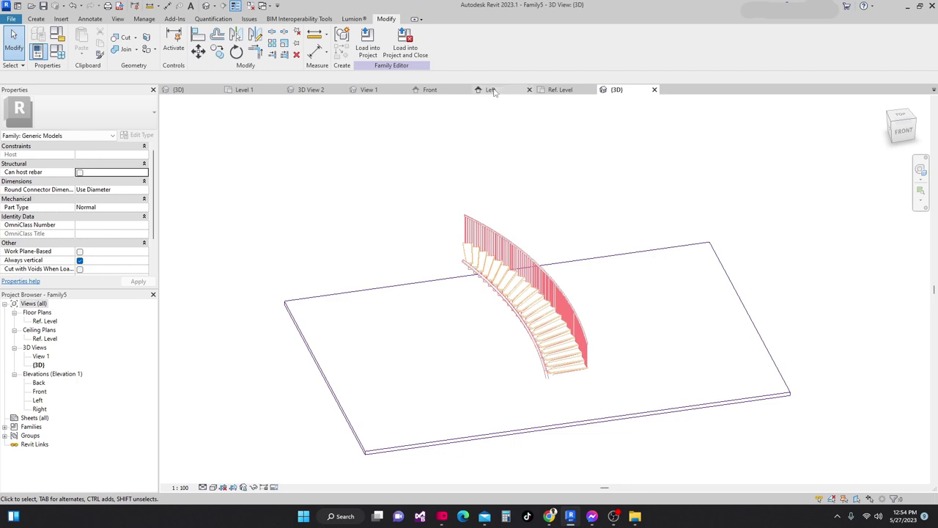
left_click(438, 90)
scroll(473, 260, "up", 3)
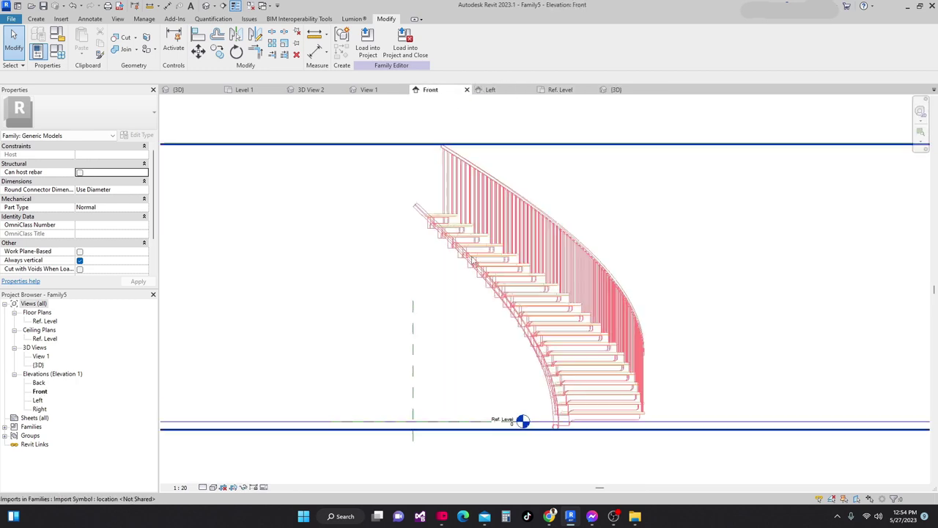
scroll(535, 286, "down", 1)
middle_click_drag(518, 316, 521, 304)
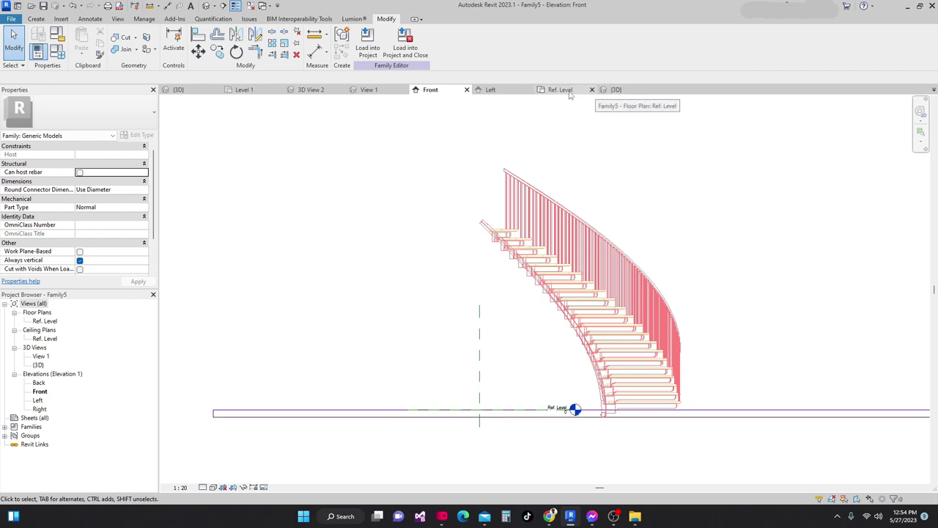
left_click(616, 89)
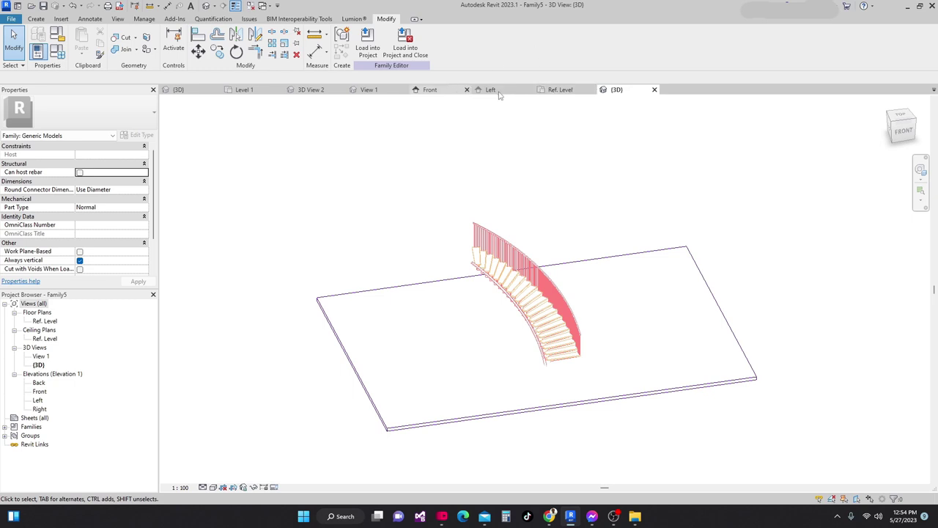
In the Ref. Level plan, rename the Center (Front/Back) reference plane to REF 1.
left_click(558, 90)
scroll(503, 172, "up", 5)
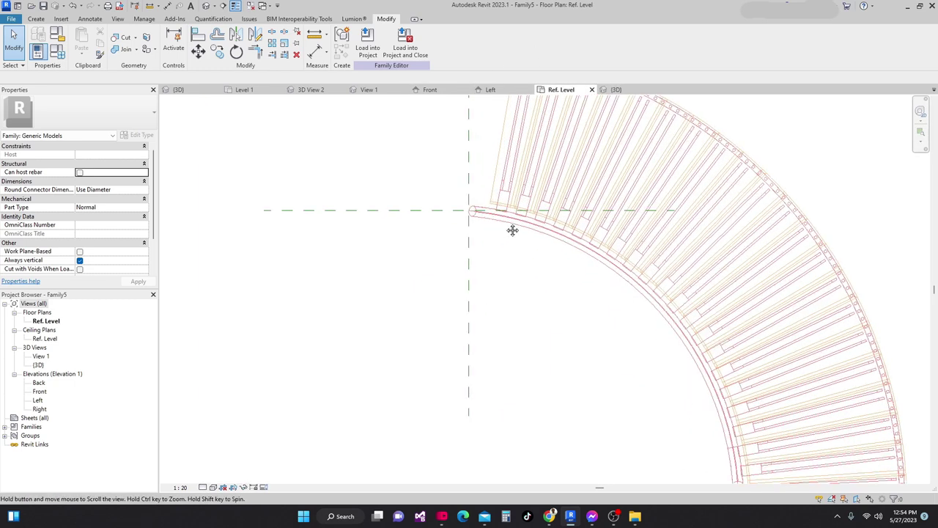
middle_click_drag(366, 174, 389, 238)
middle_click_drag(440, 199, 392, 234)
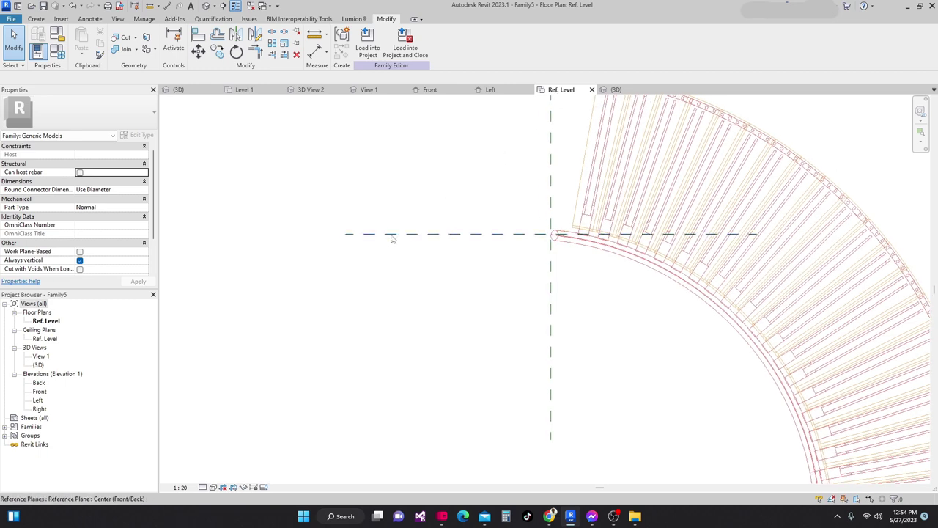
left_click(390, 234)
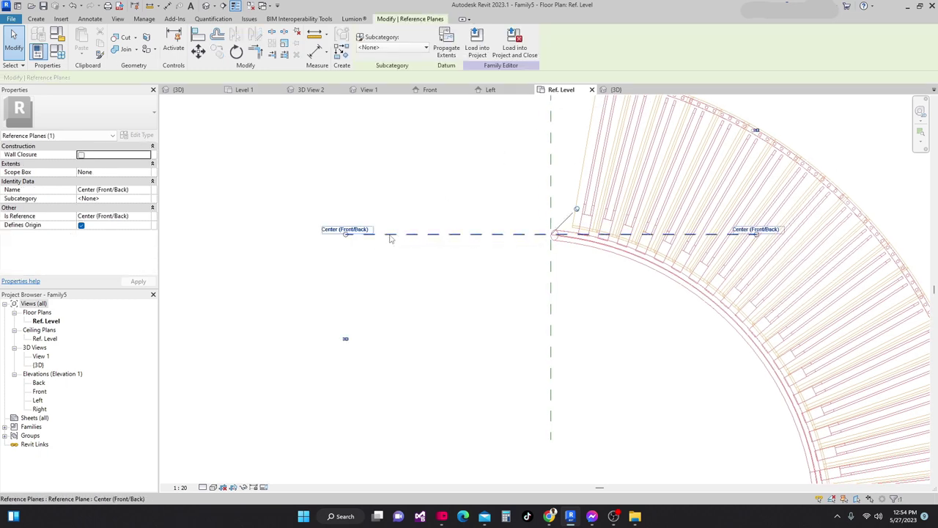
left_click(363, 227)
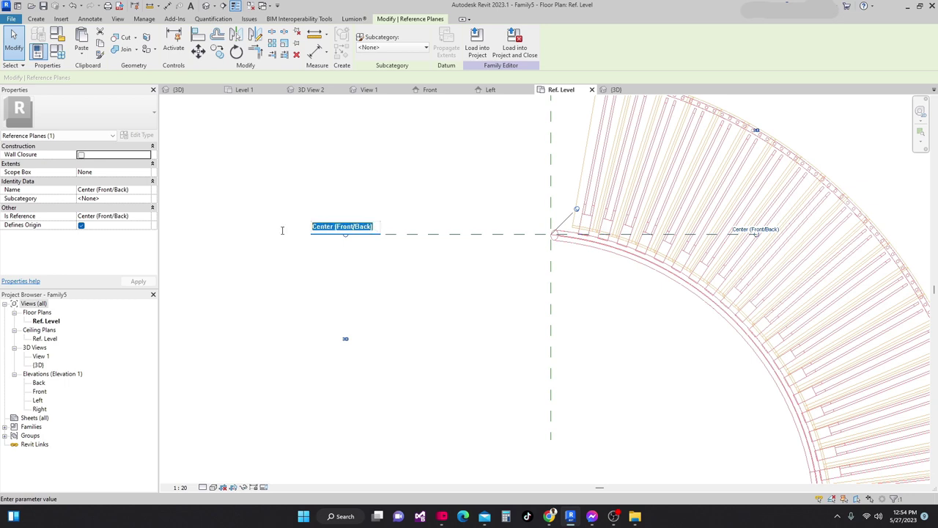
type("r")
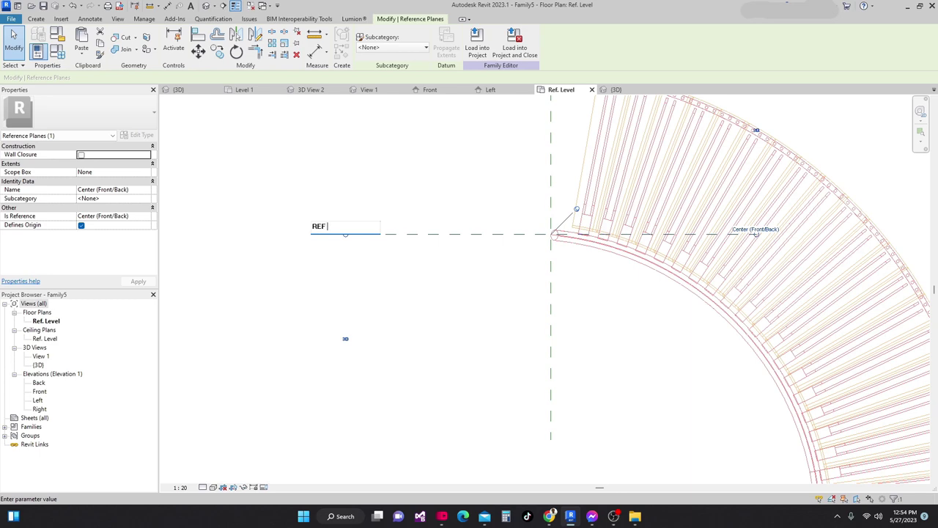
key("Return")
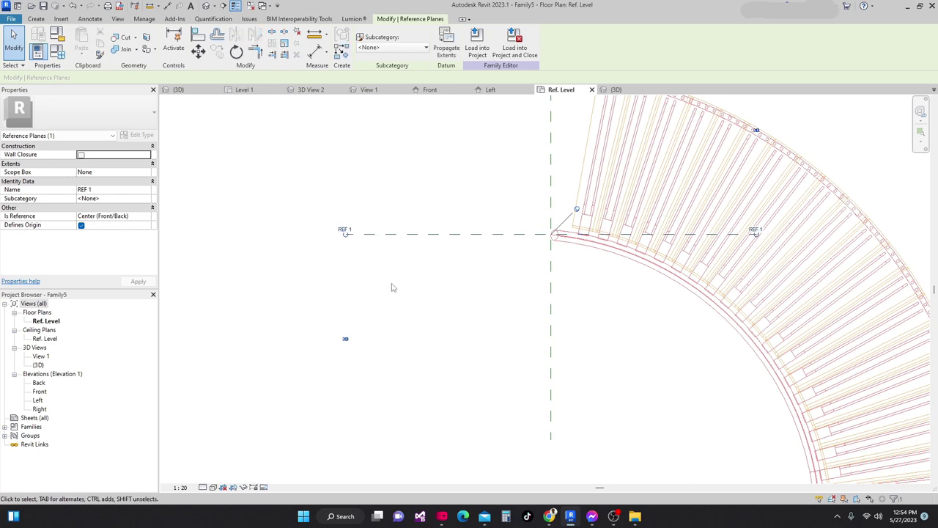
Start a sweep with a sketched path, set its work plane to reference plane REF 1 and open the Front elevation for sketching.
scroll(595, 277, "up", 5)
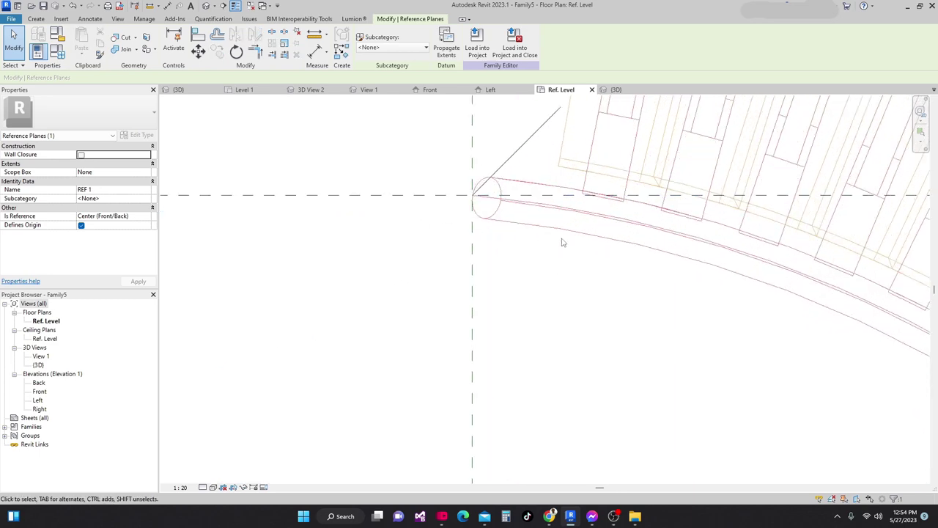
scroll(573, 232, "down", 3)
left_click(35, 18)
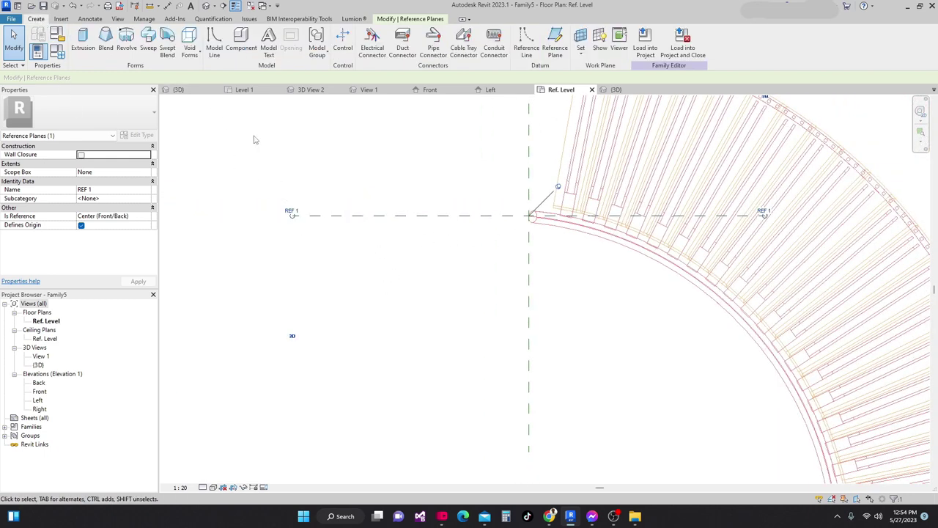
left_click(148, 37)
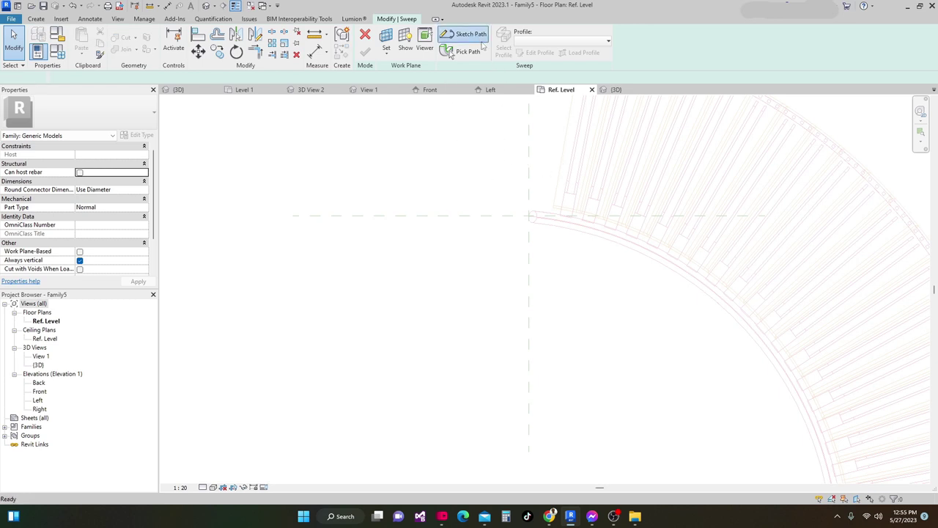
left_click(462, 35)
scroll(396, 162, "down", 1)
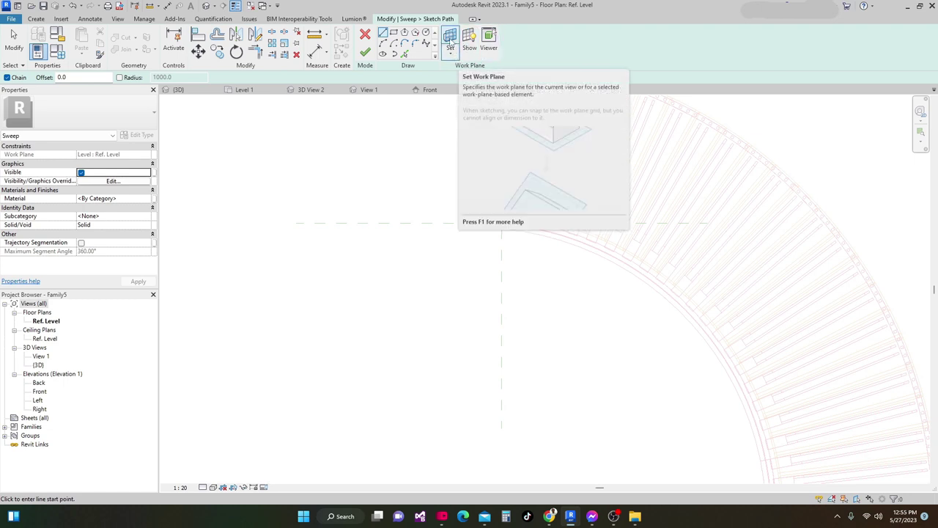
left_click(451, 42)
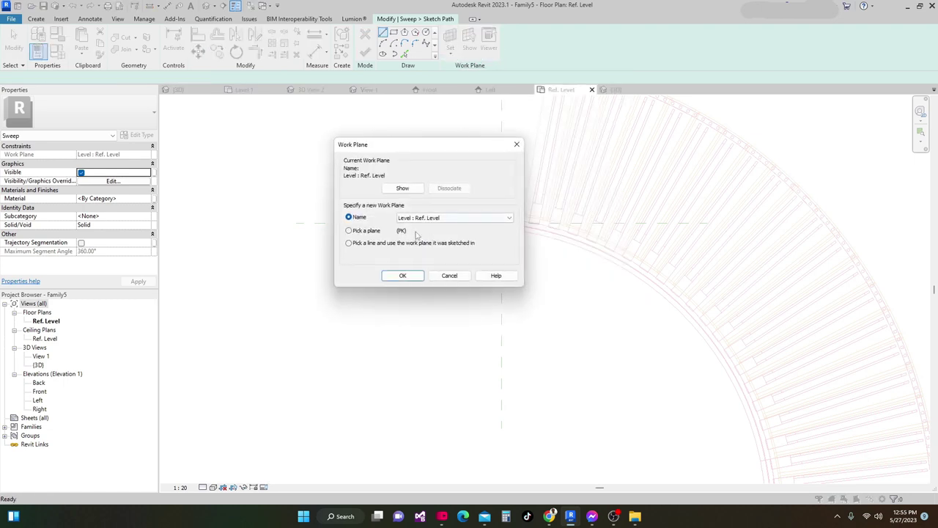
left_click(509, 218)
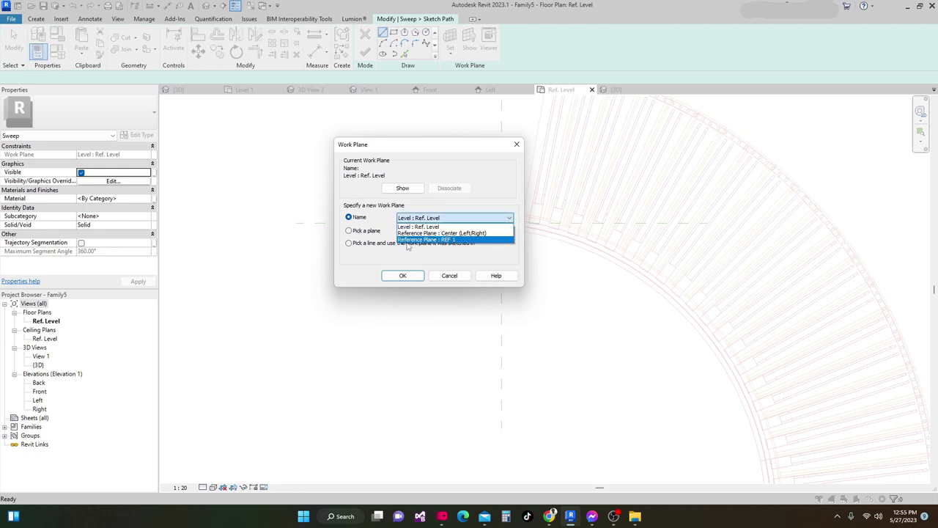
left_click(437, 241)
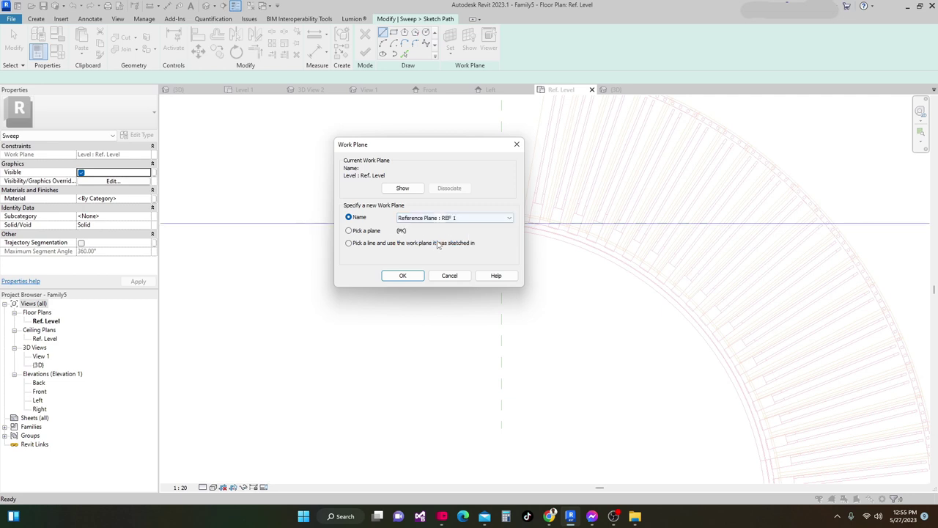
left_click(409, 277)
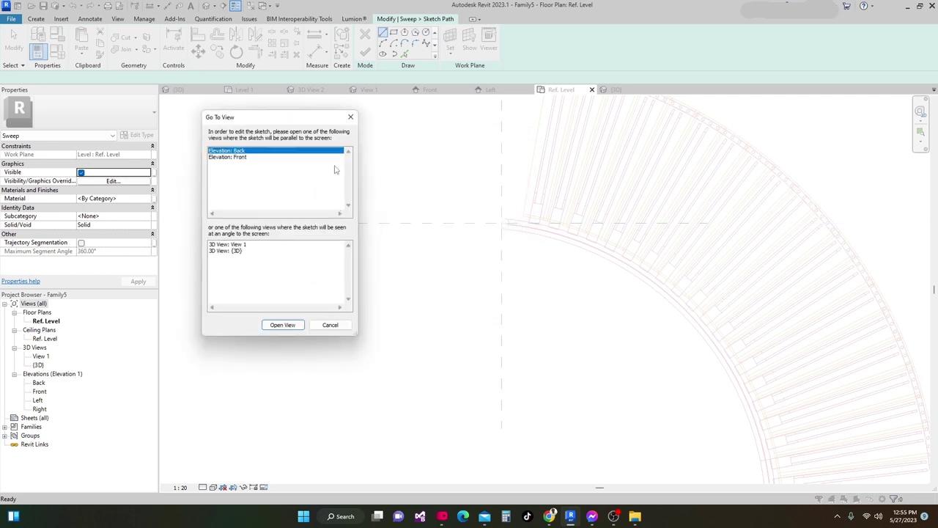
left_click(230, 157)
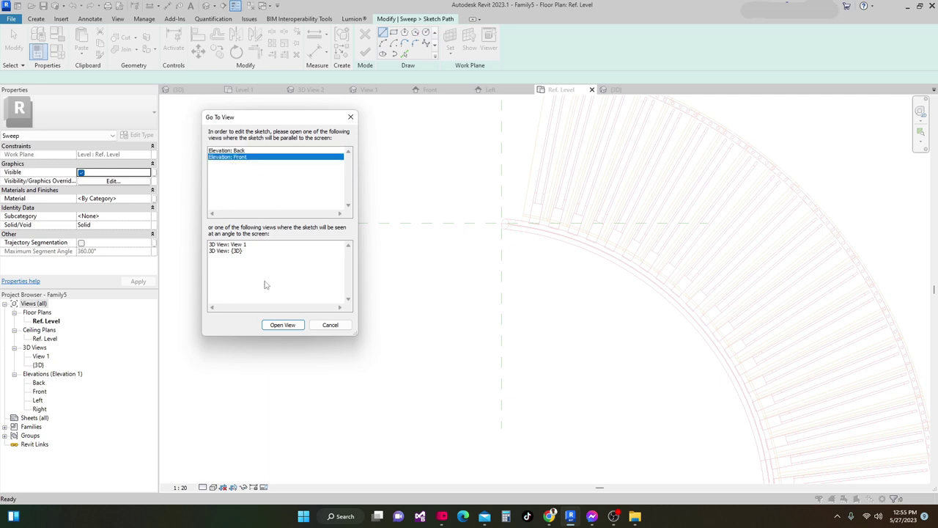
left_click(291, 325)
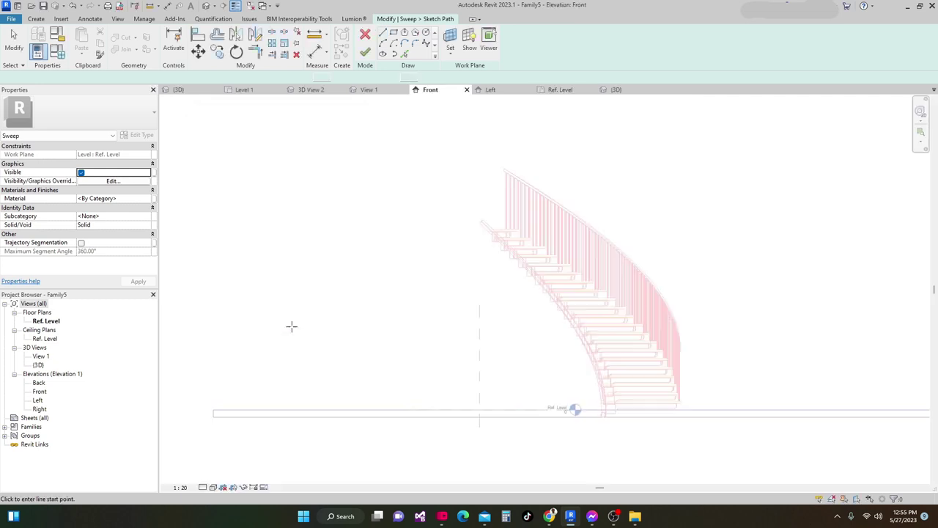
Draw a 500 mm path line from the support tube's upper end, continuing up and away from the stair at the tube's slope.
scroll(486, 291, "up", 6)
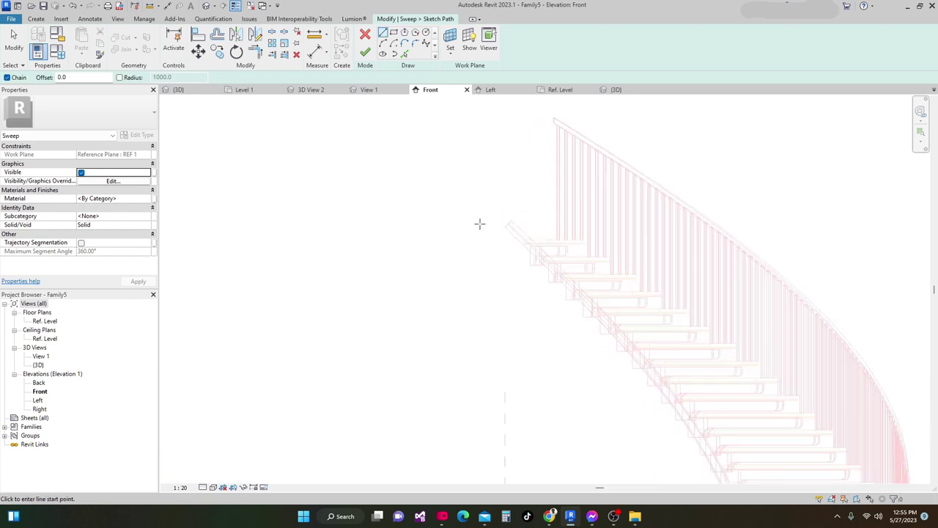
scroll(488, 235, "up", 4)
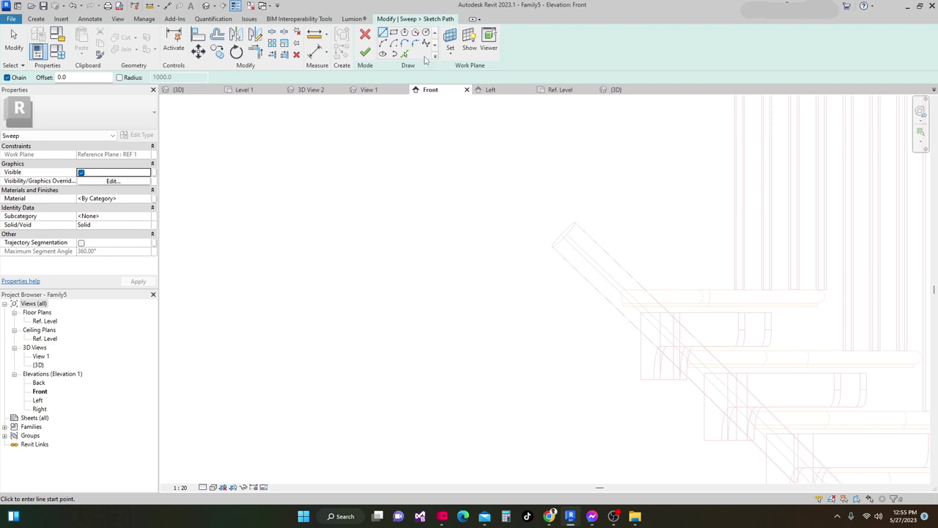
middle_click_drag(539, 235, 544, 271)
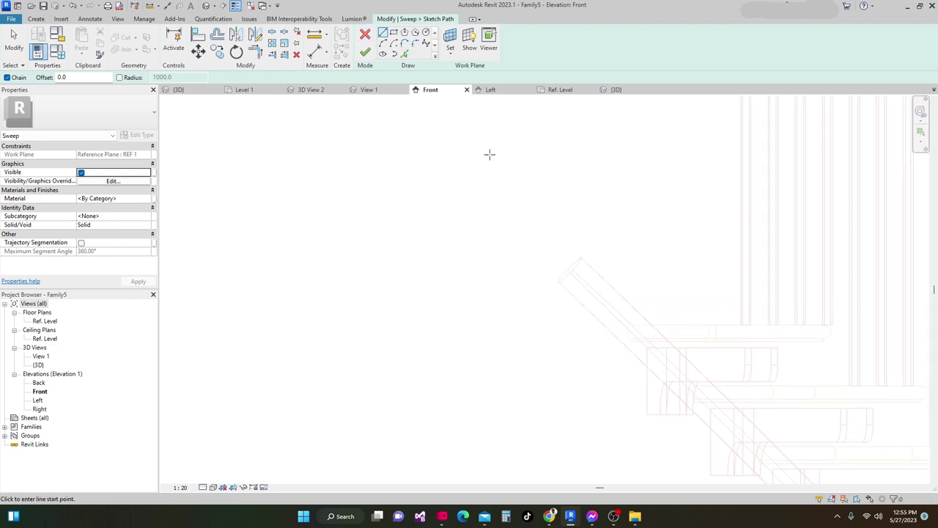
left_click(567, 271)
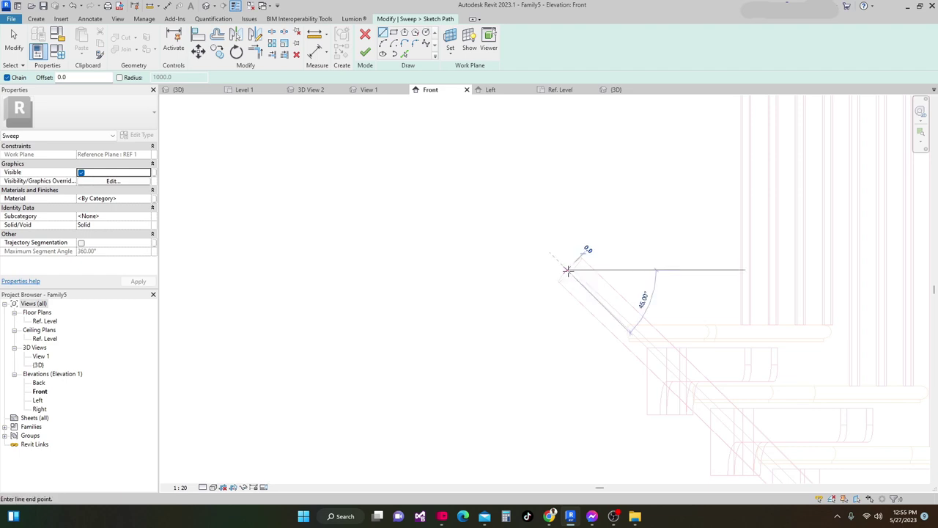
middle_click_drag(504, 216, 475, 232)
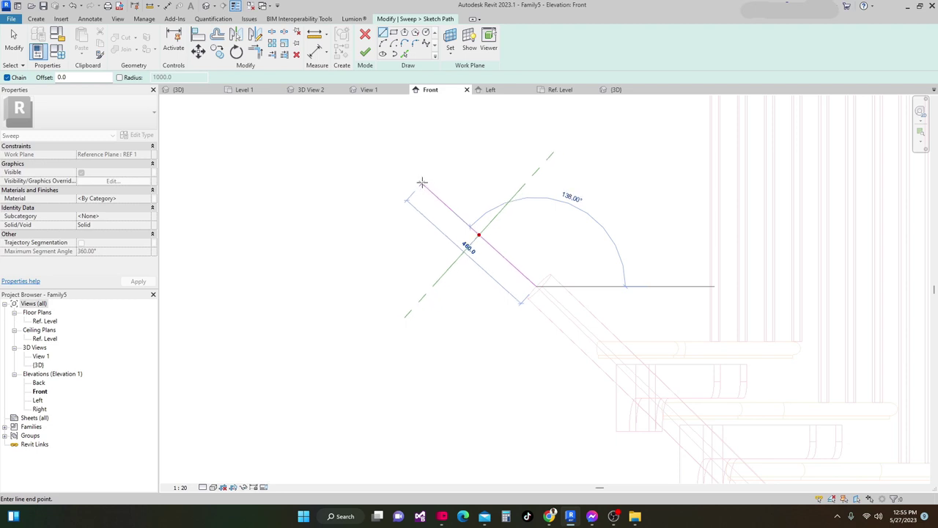
type("500")
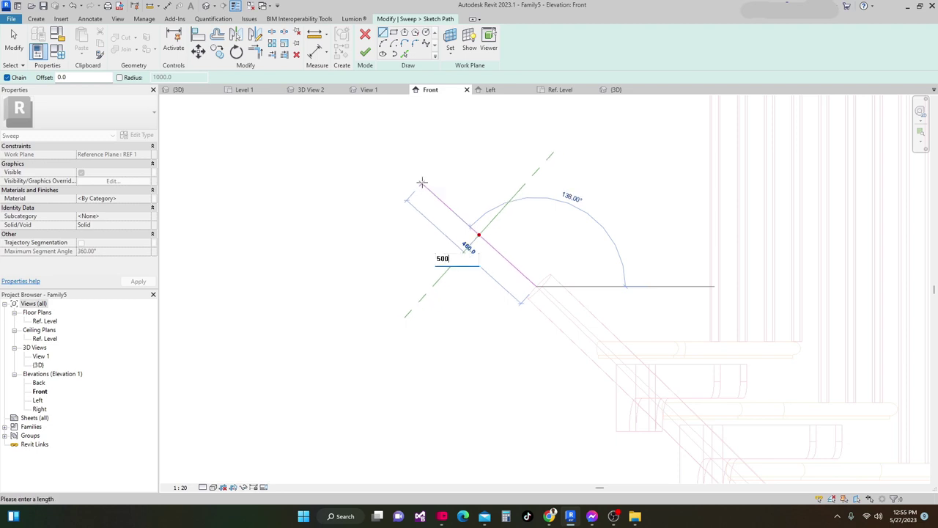
key("Return")
scroll(565, 168, "down", 1)
middle_click_drag(565, 168, 565, 218)
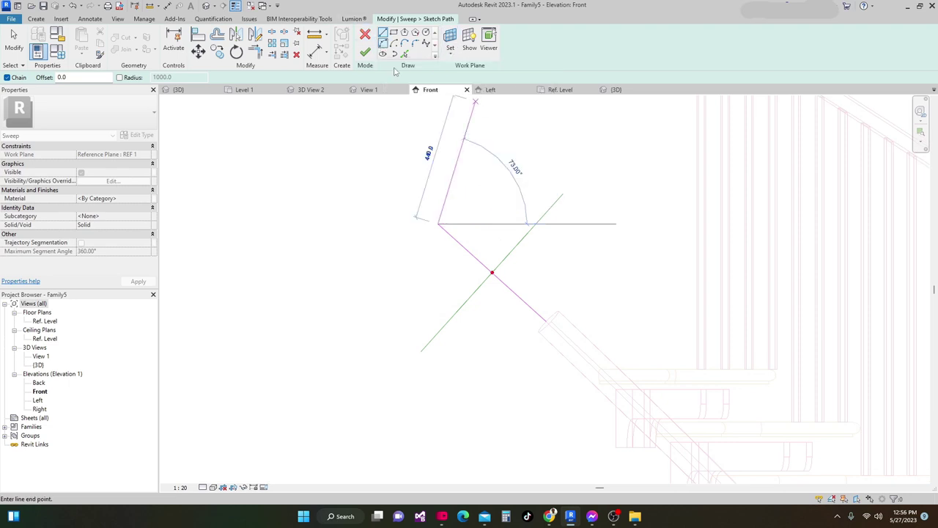
Extend the path with a tangent arc of about 22° curving upward and a tangent straight segment about 320 mm long.
left_click(384, 44)
scroll(488, 202, "down", 4)
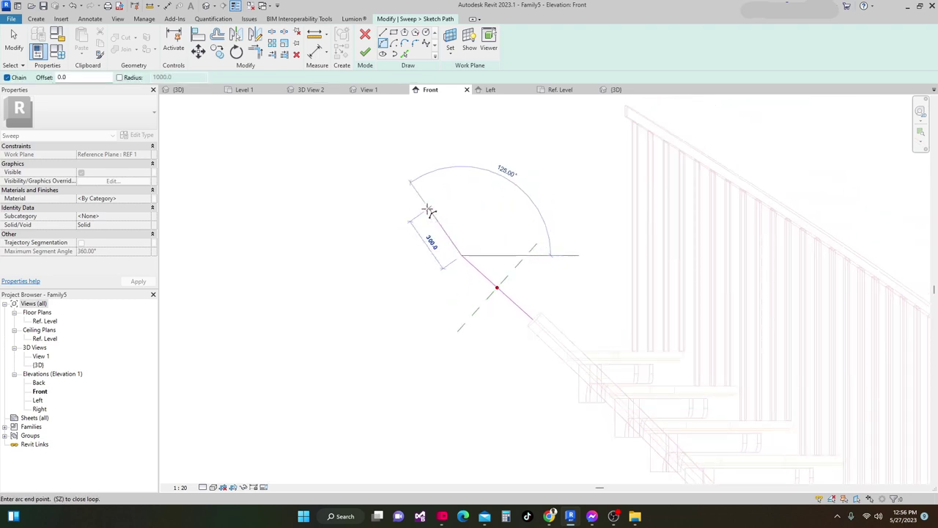
left_click(415, 189)
left_click(422, 192)
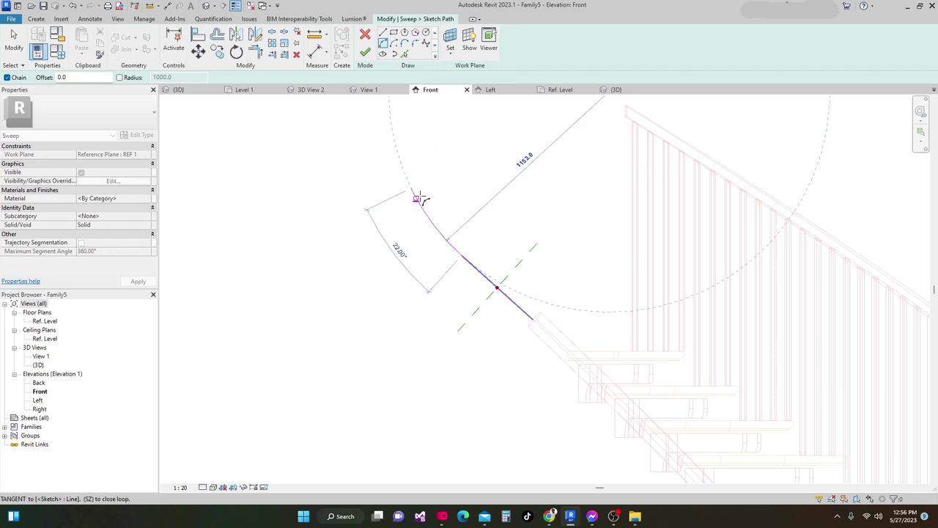
scroll(424, 192, "down", 3)
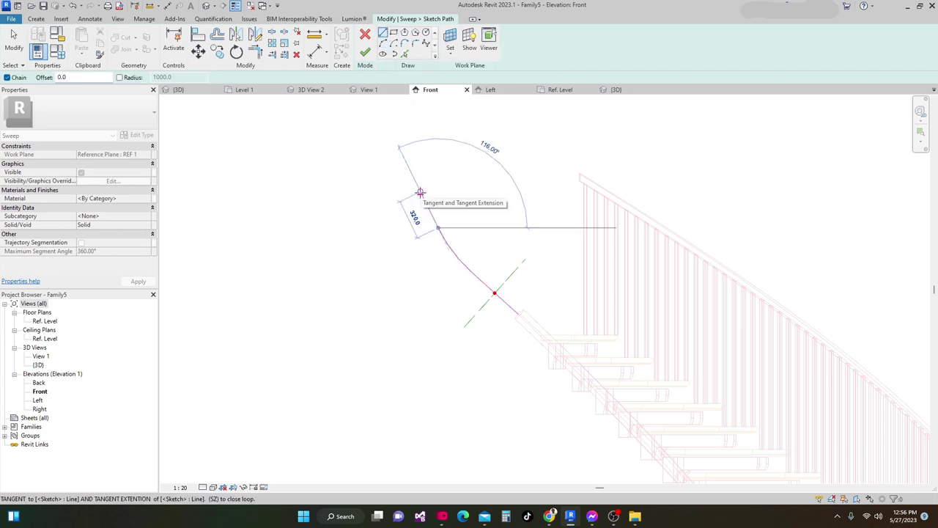
left_click(420, 192)
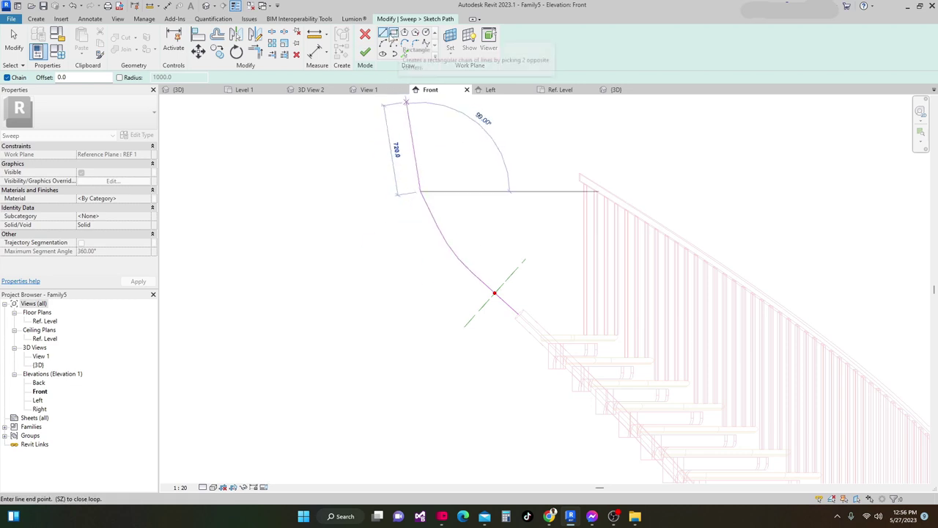
Draw a tangent arc of about 128° over the path's top, ending level with its start on the side away from the stair.
left_click(383, 42)
scroll(461, 180, "down", 3)
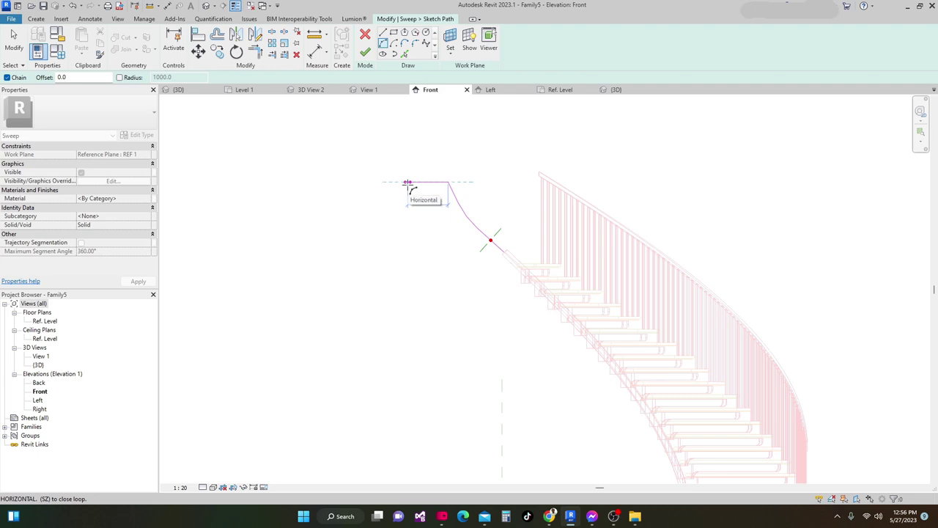
scroll(407, 183, "down", 1)
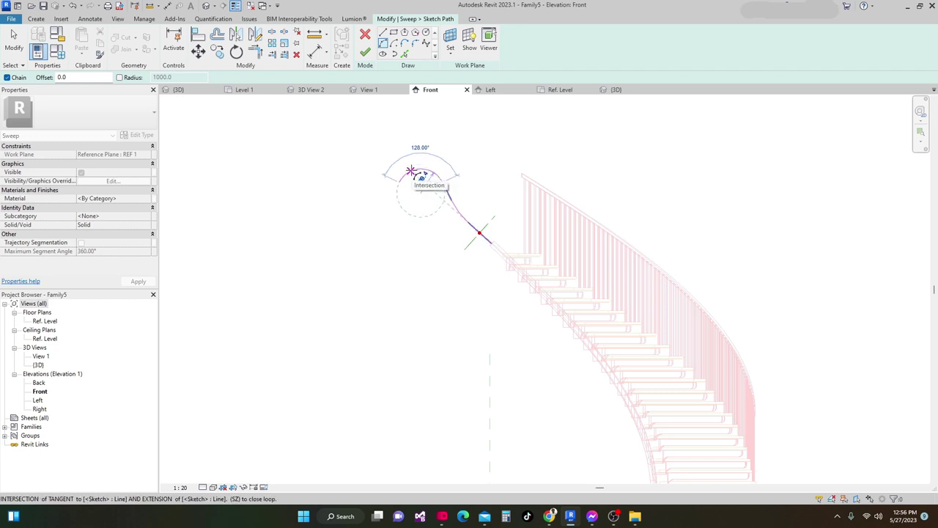
scroll(440, 205, "down", 2)
middle_click_drag(432, 220, 423, 228)
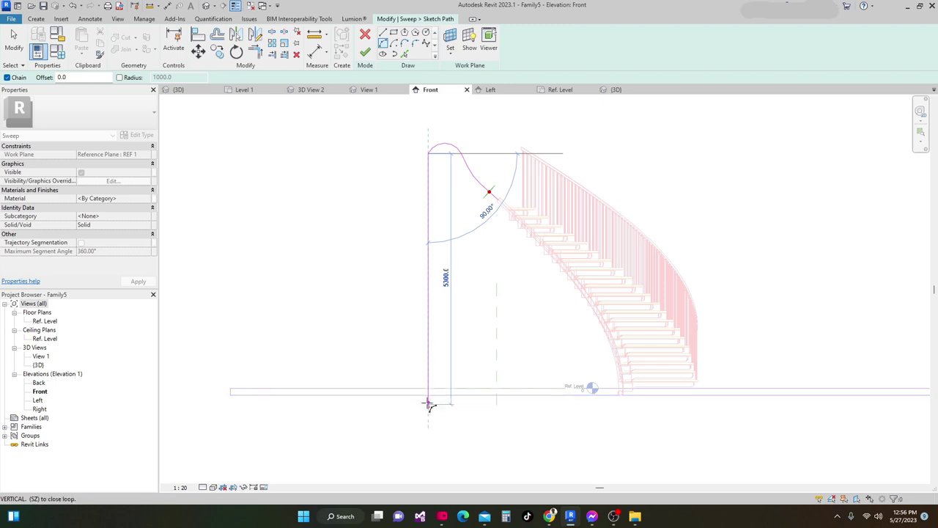
Draw a vertical line about 5400 mm long from the top arc's end down past the reference level, and finish the sweep path.
left_click(430, 404)
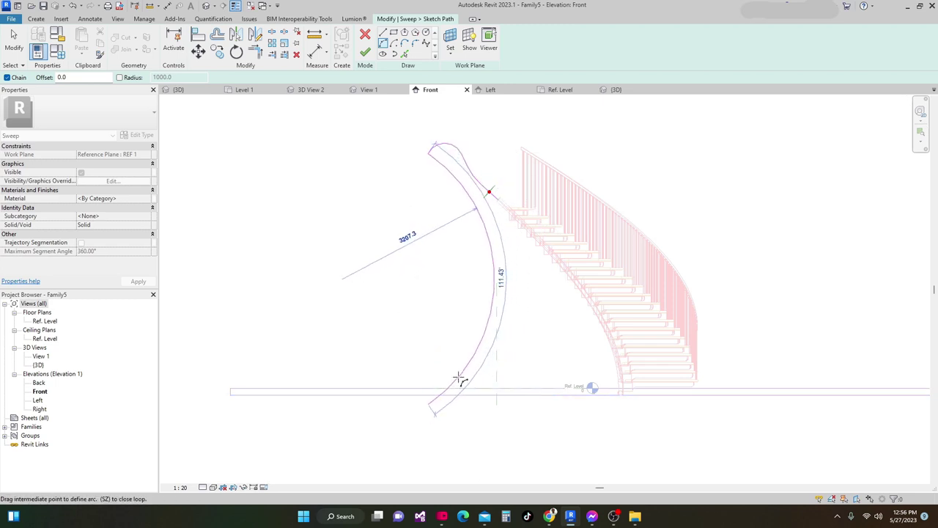
key("Escape")
scroll(437, 235, "down", 2)
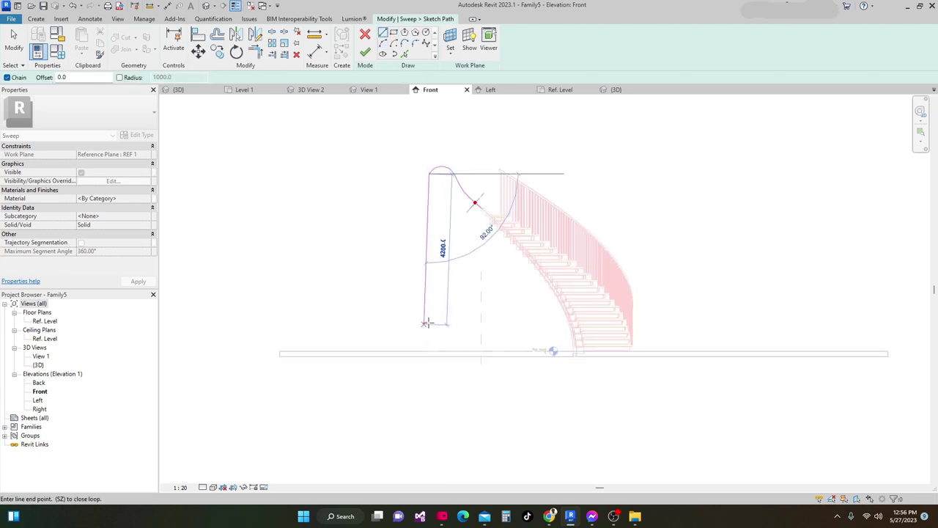
left_click(429, 366)
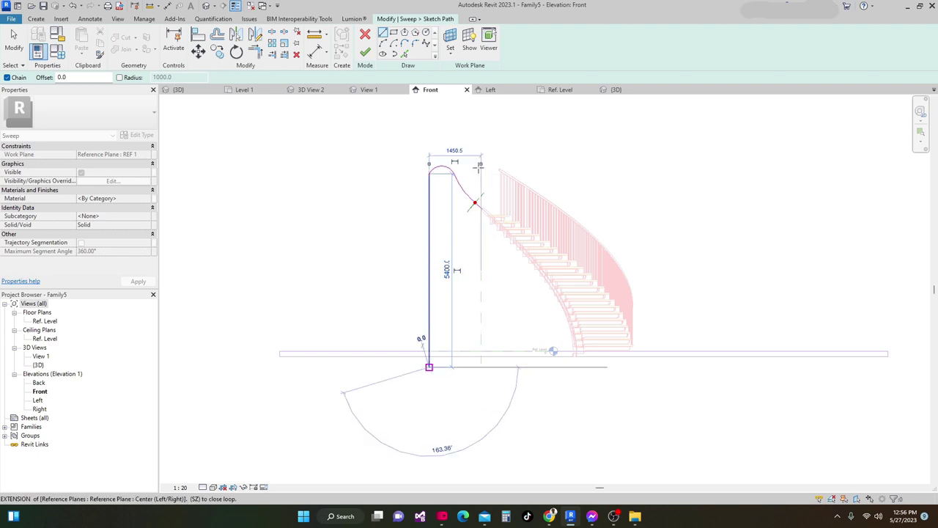
key("Escape")
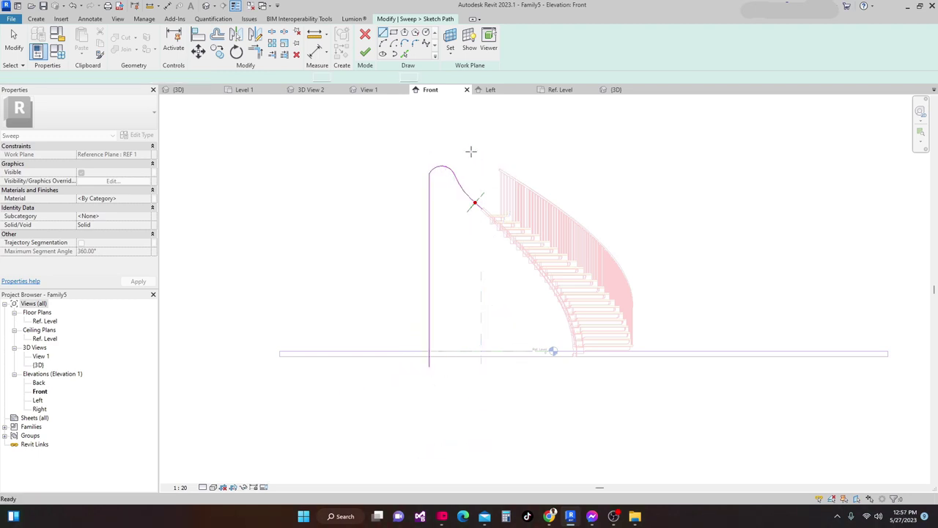
left_click(365, 53)
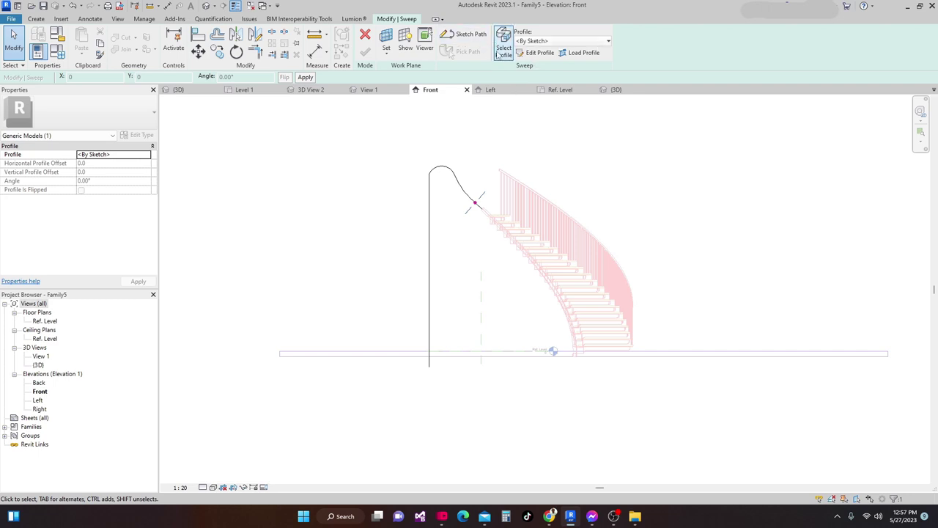
Open the sweep's profile sketch for editing in 3D View 1 and frame the upper end of the path.
left_click(536, 53)
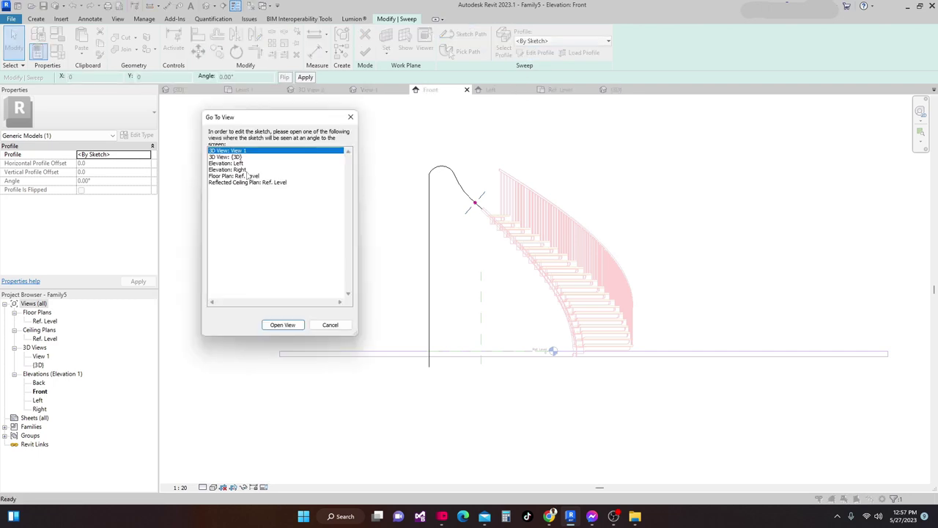
left_click(291, 329)
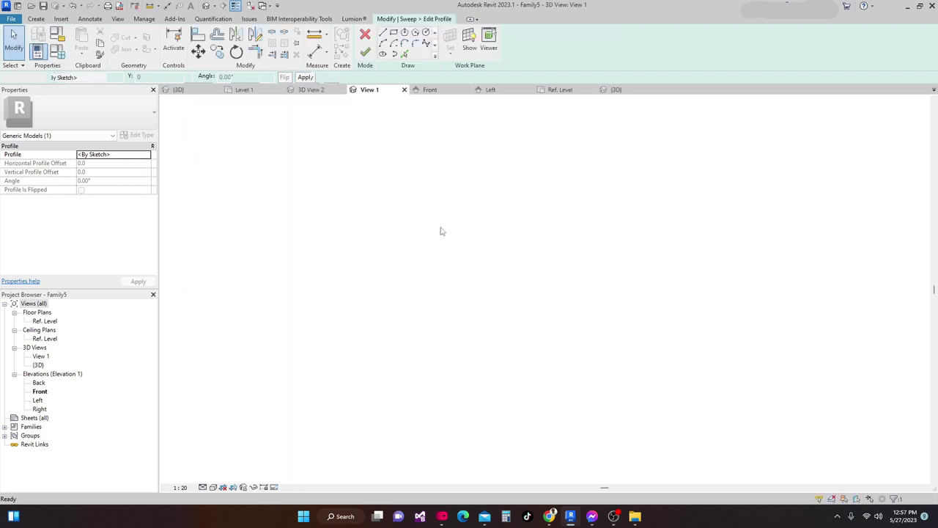
middle_click_drag(442, 228, 496, 242)
scroll(491, 220, "up", 2)
scroll(492, 224, "up", 3)
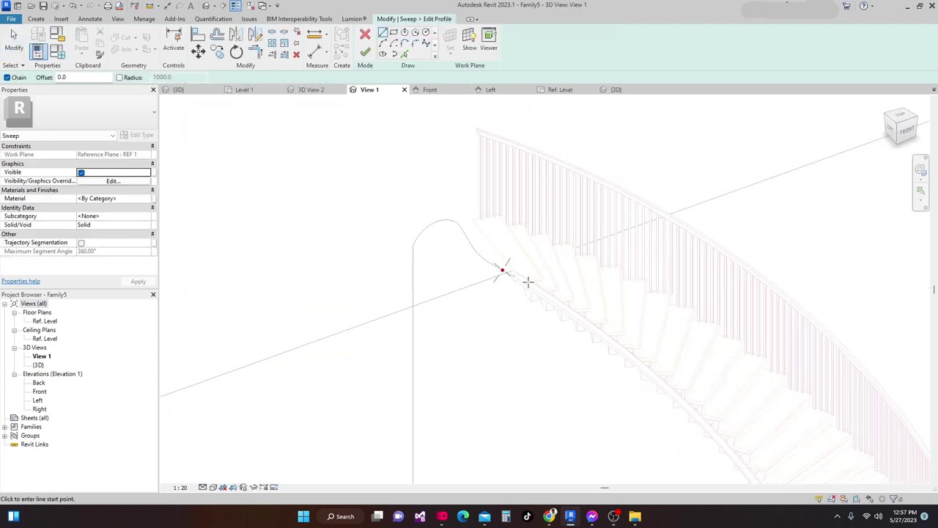
Draw a circular profile centred on the path at the profile plane, sized to match the stair's support tube.
left_click(427, 33)
scroll(506, 278, "up", 2)
scroll(503, 277, "up", 1)
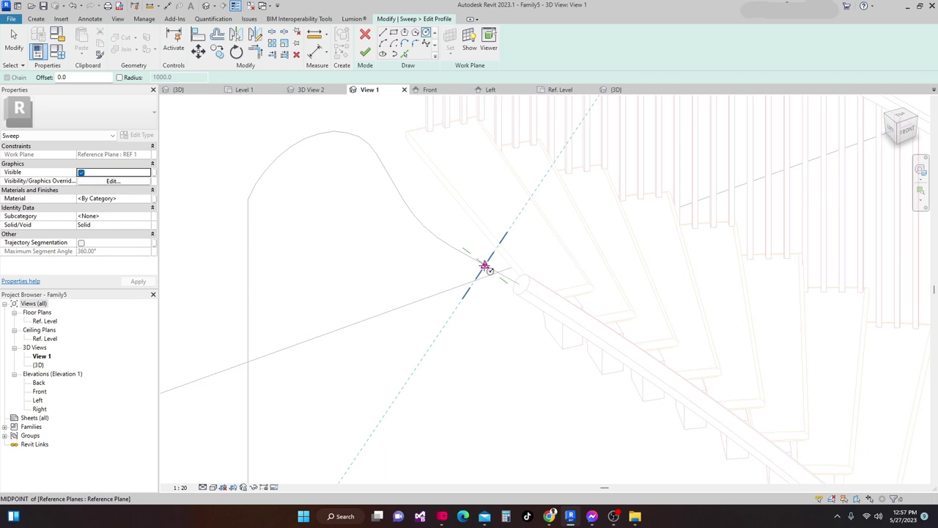
left_click(485, 265)
scroll(490, 264, "up", 5)
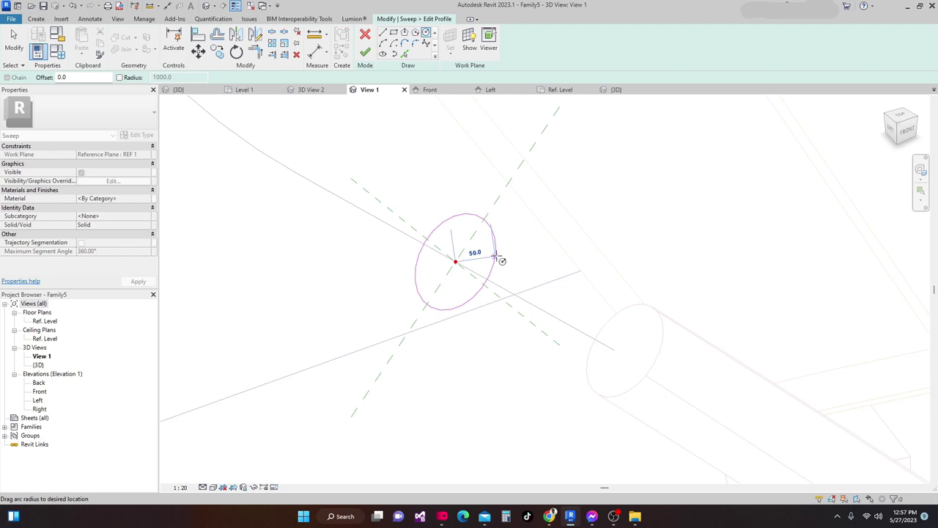
type("5")
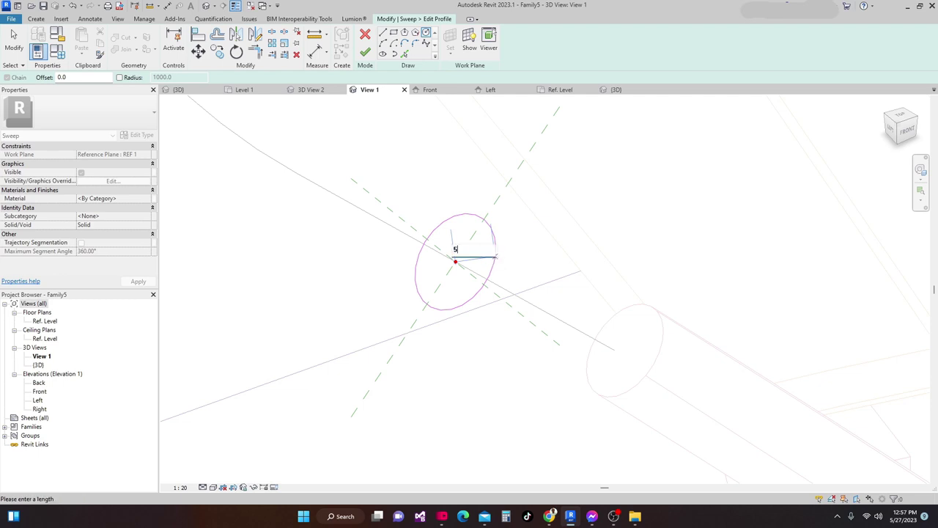
key("Return")
scroll(497, 246, "down", 6)
scroll(488, 205, "down", 3)
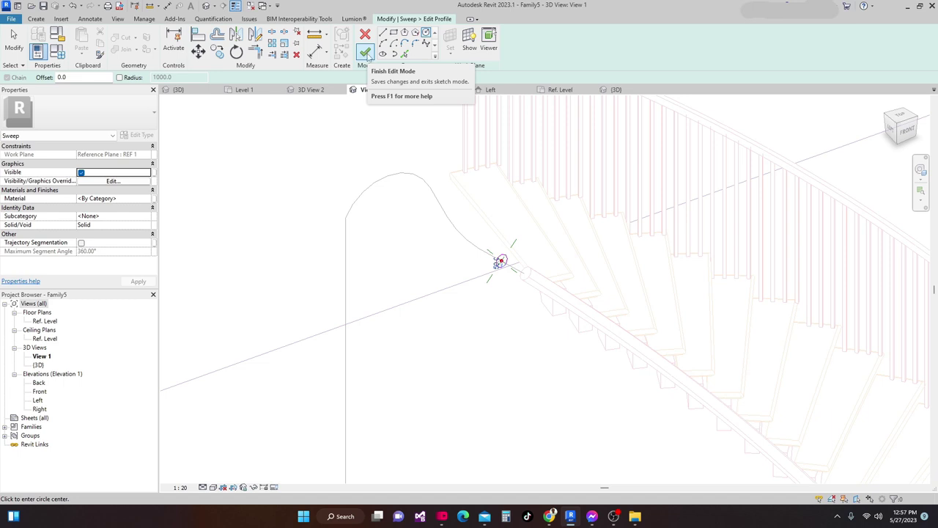
Finish the profile and the sweep, then inspect the joint between the new tube and the stair's support tube.
left_click(365, 53)
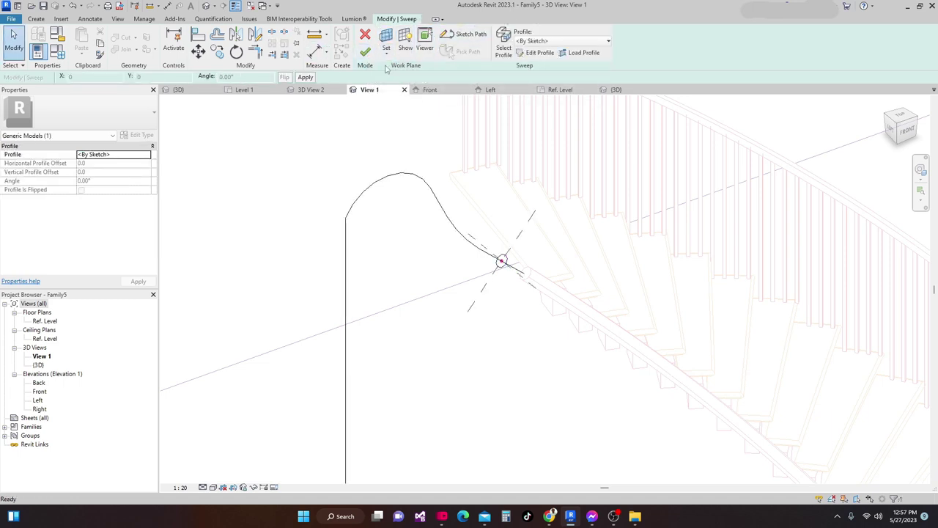
left_click(365, 53)
middle_click_drag(408, 476, 485, 367, "shift")
middle_click_drag(488, 313, 387, 354, "shift")
middle_click_drag(334, 258, 453, 277, "shift")
scroll(501, 244, "up", 5)
scroll(512, 206, "up", 6)
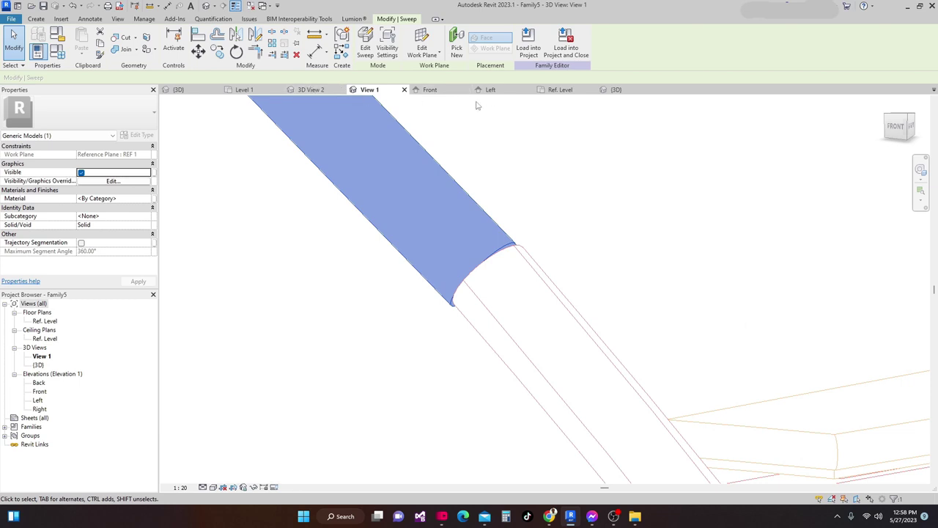
In the Ref. Level plan, set the view range's top and cut plane offsets to 10000.
left_click(561, 89)
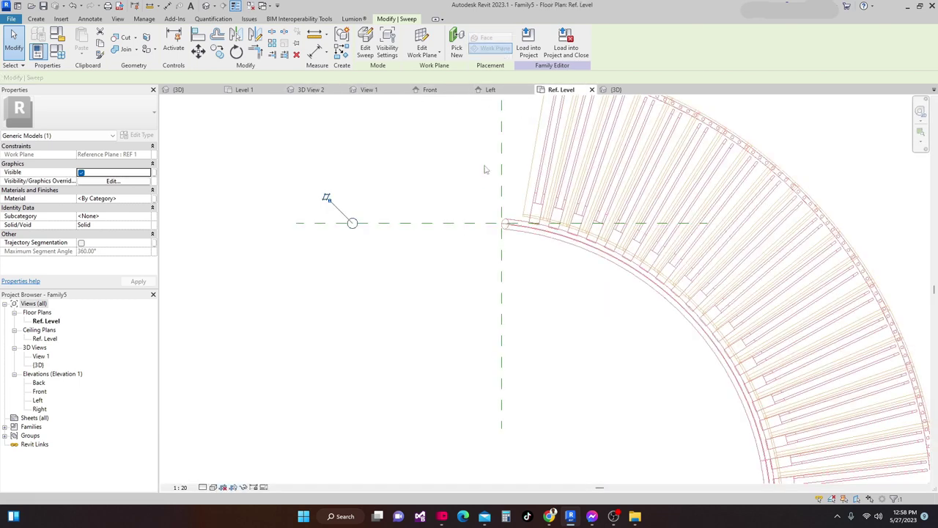
scroll(468, 294, "down", 3)
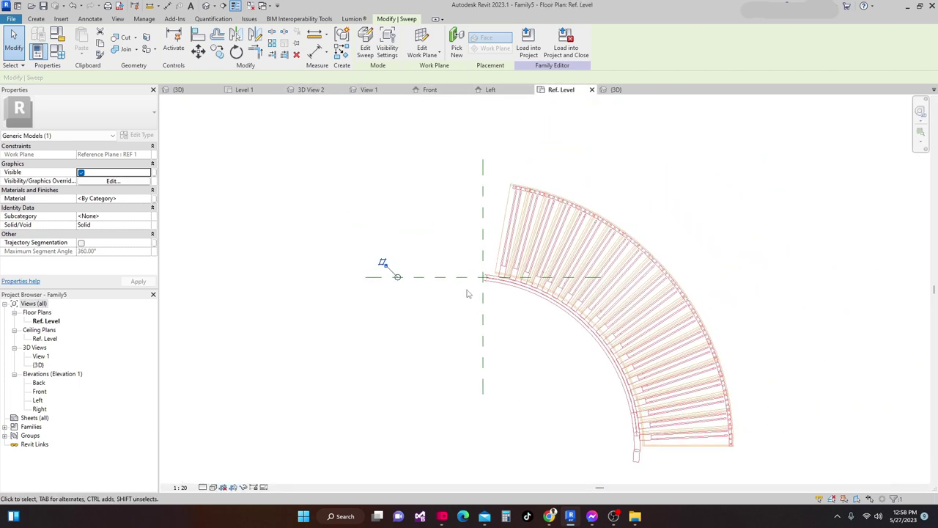
key("v")
key("r")
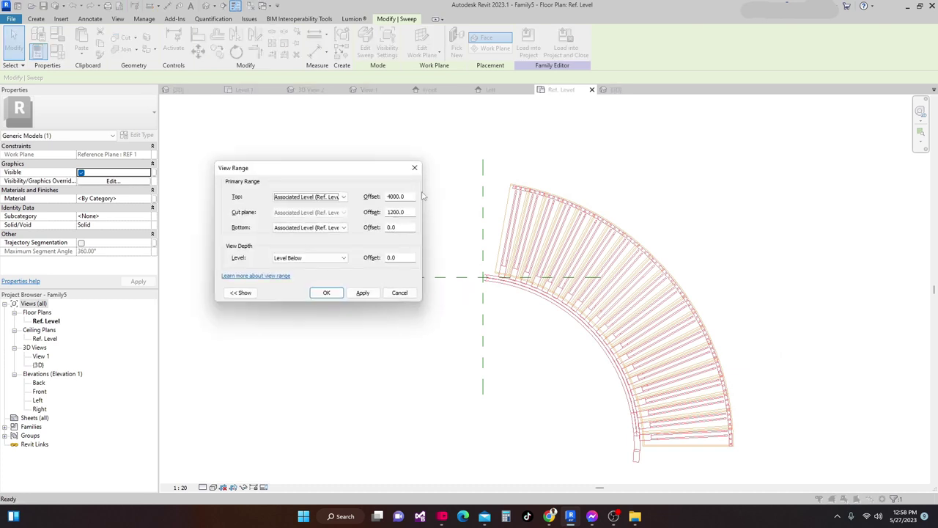
double_click(409, 197)
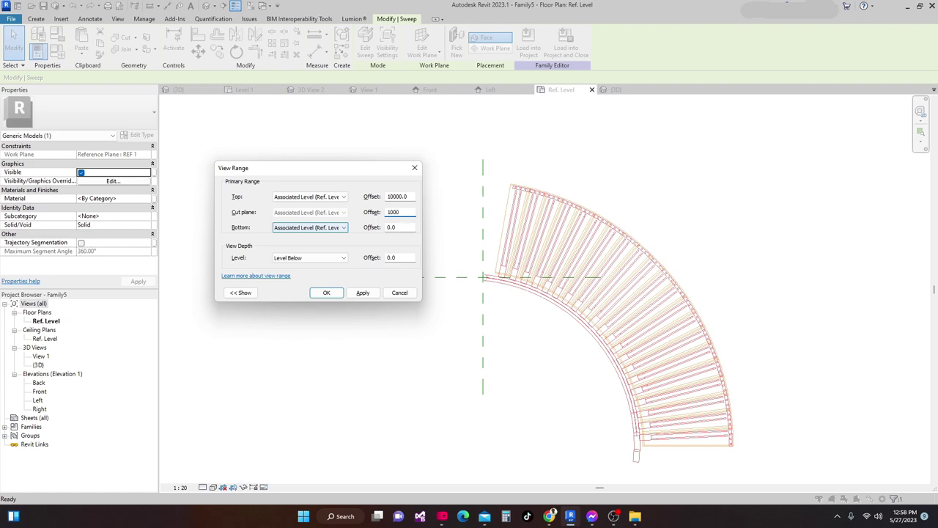
left_click(362, 293)
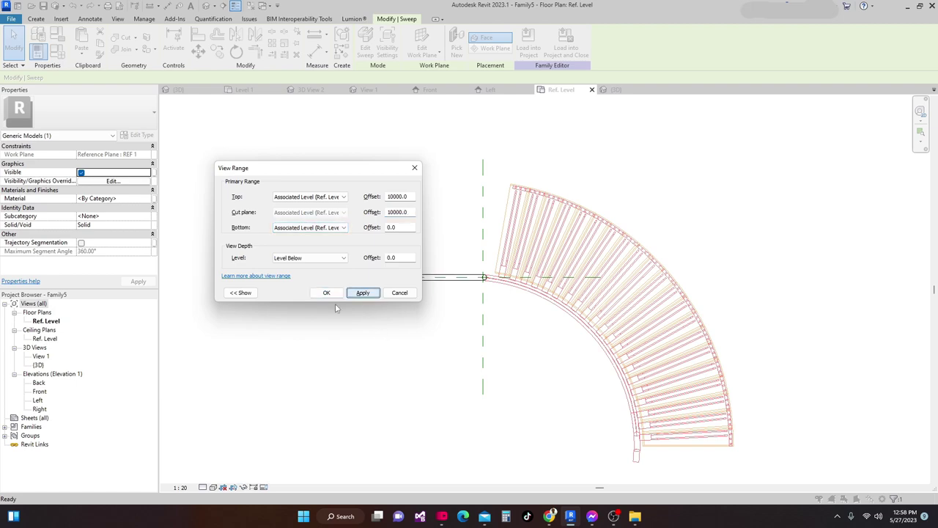
left_click(326, 293)
key("Escape")
Nudge the swept tube in plan slightly down and toward the stair to align its end with the curved support.
scroll(501, 281, "up", 5)
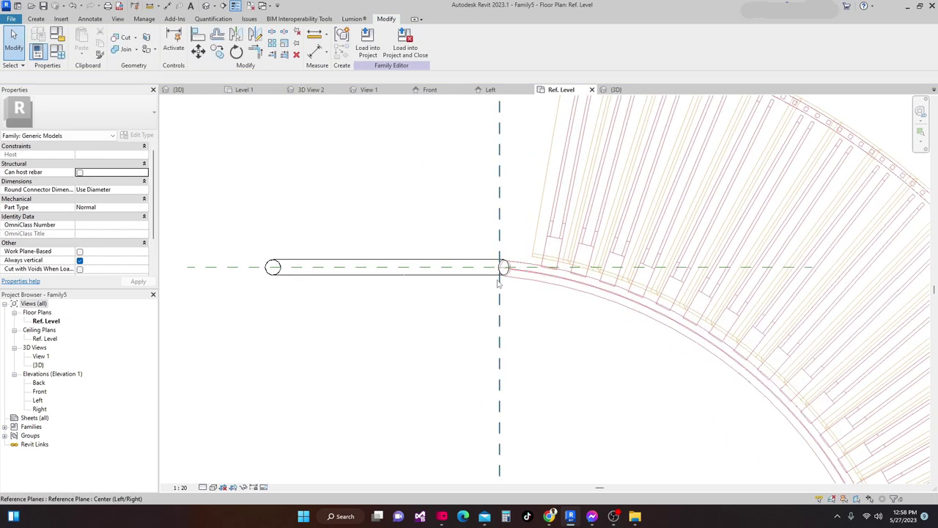
scroll(501, 281, "up", 3)
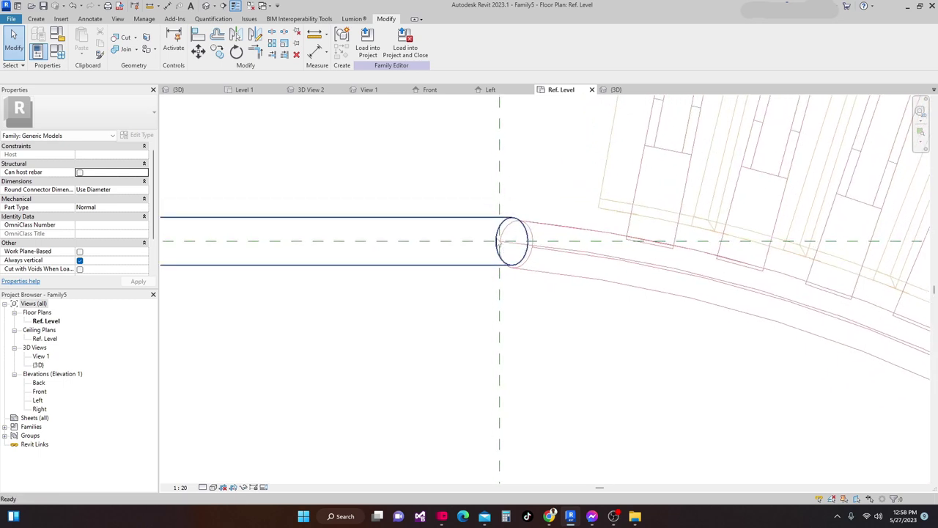
left_click(495, 220)
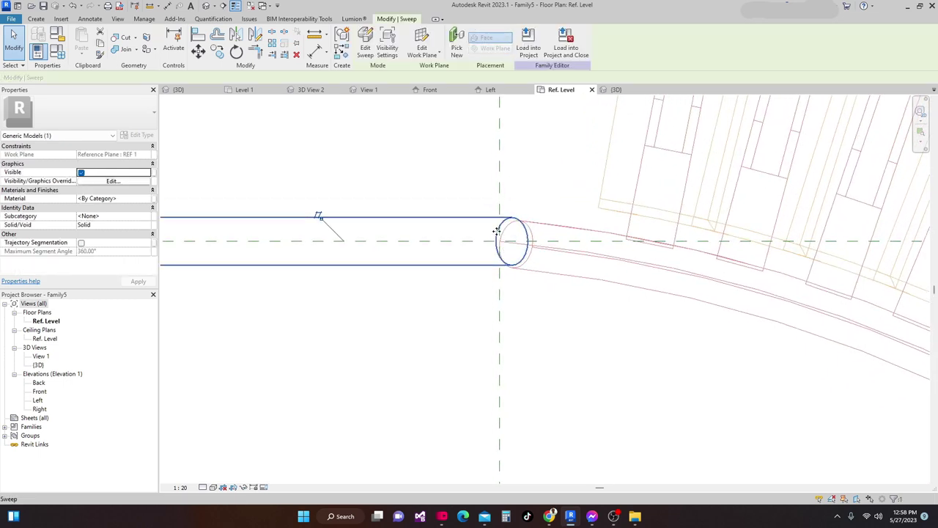
key("Down")
key("Down")
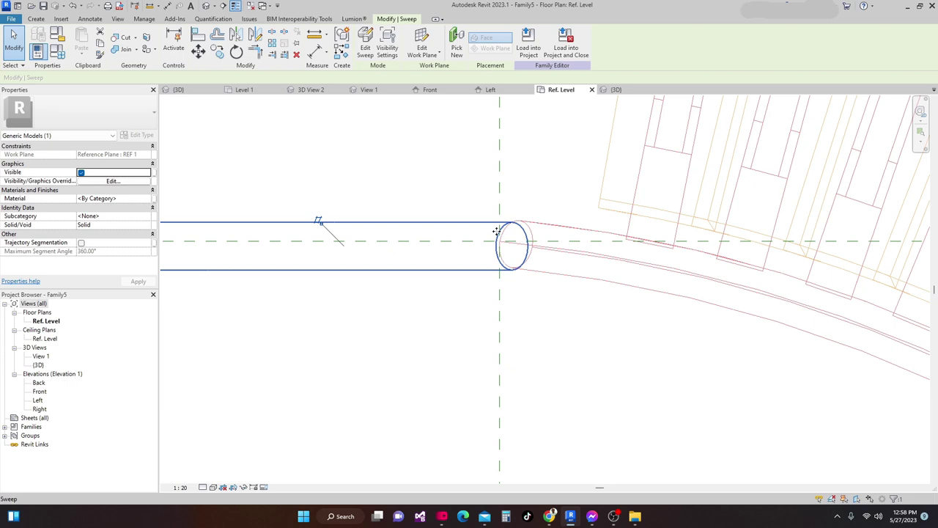
key("Up")
key("Right")
key("Right")
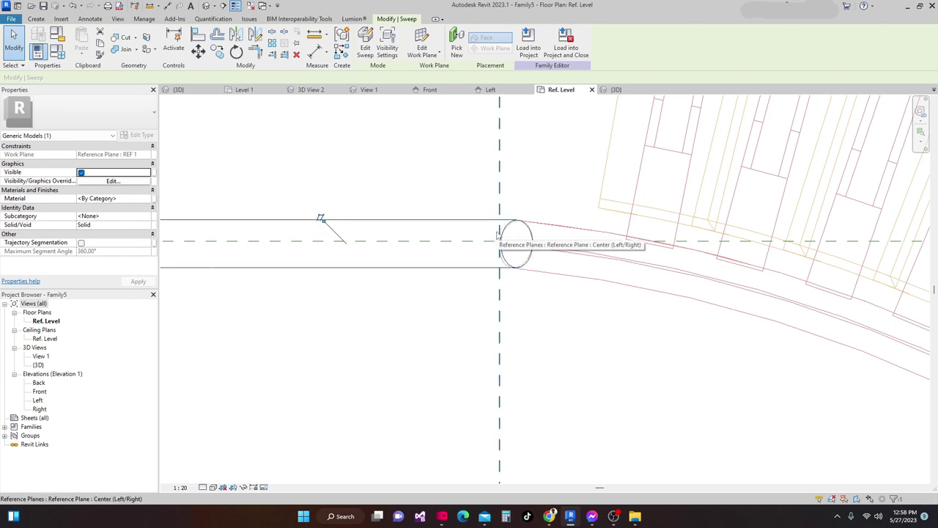
Fine-tune the tube's horizontal position in plan with smaller nudges until its end overlaps the support tube's end.
scroll(555, 321, "up", 3)
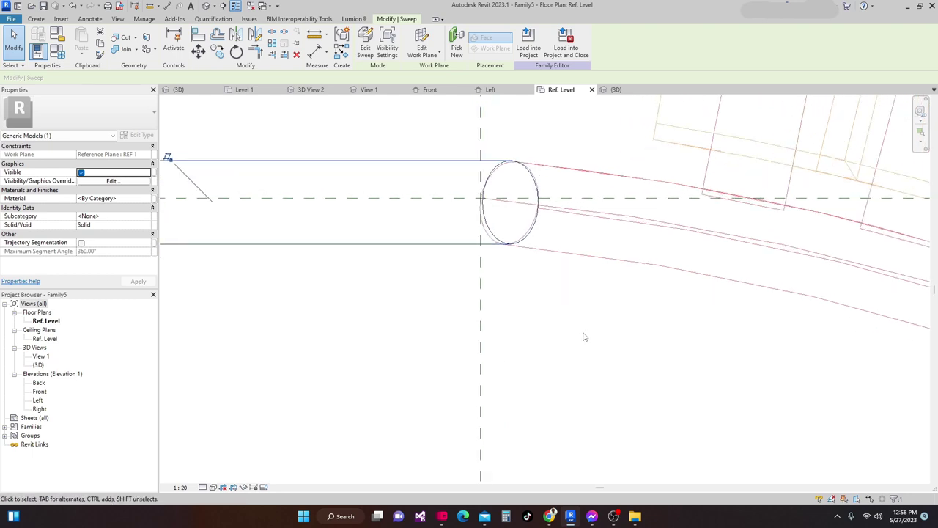
key("Left")
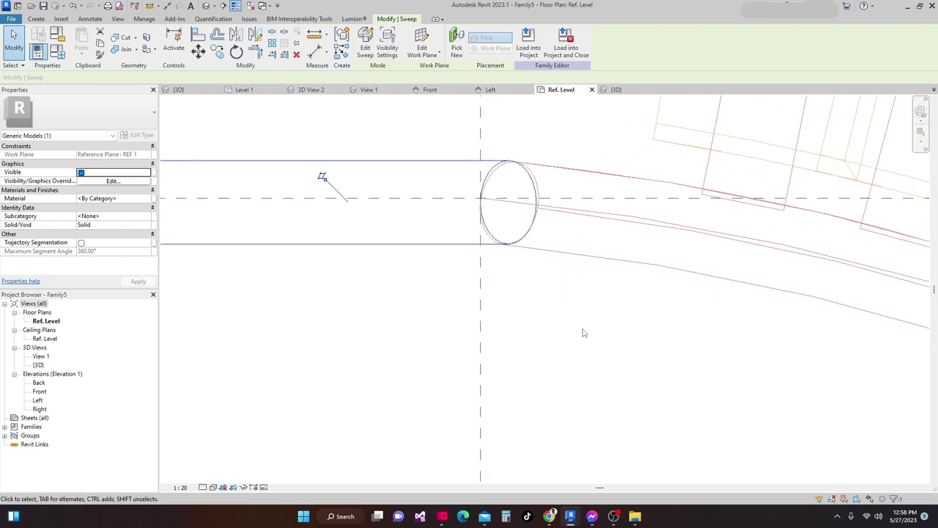
key("Right")
key("Right")
scroll(488, 283, "up", 5)
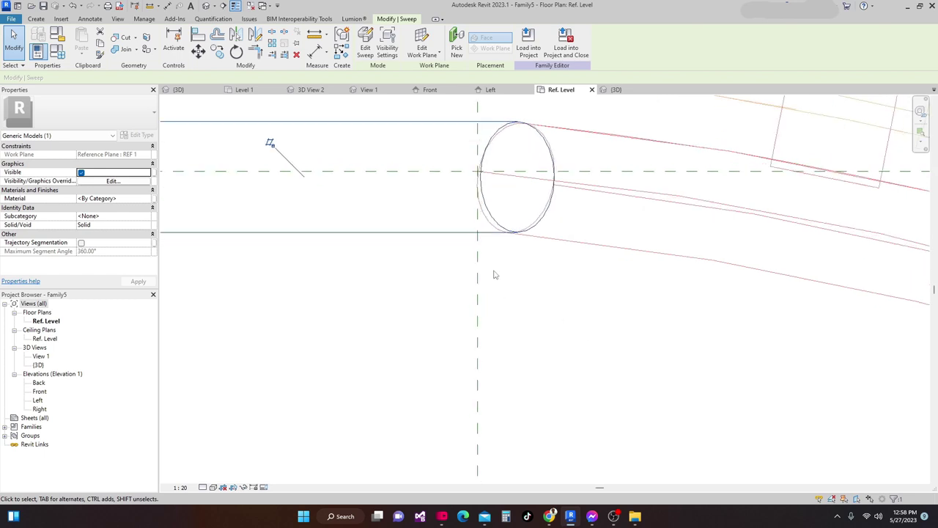
scroll(514, 237, "up", 1)
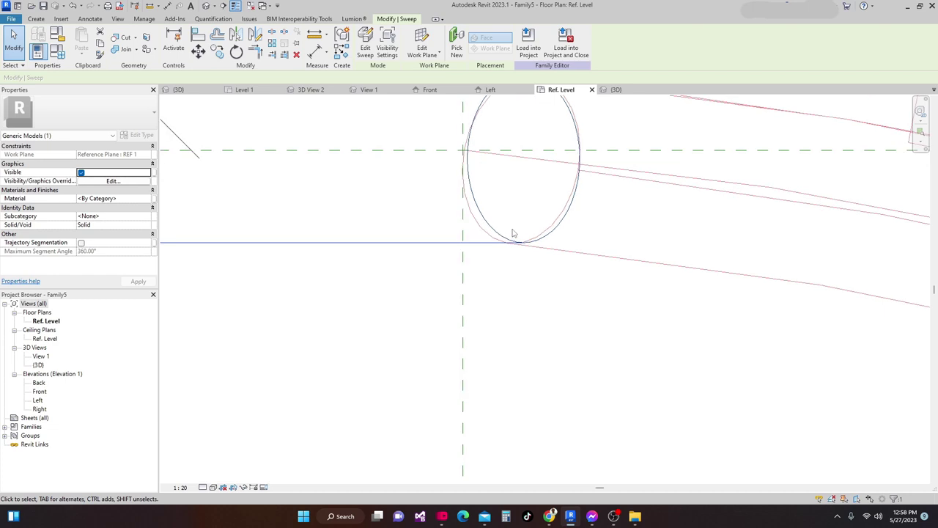
scroll(609, 299, "down", 3)
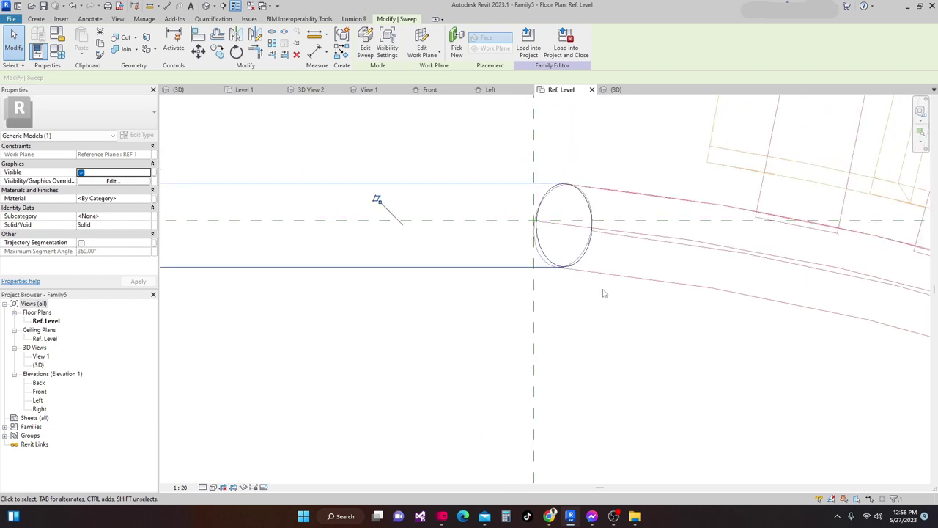
scroll(542, 290, "down", 7)
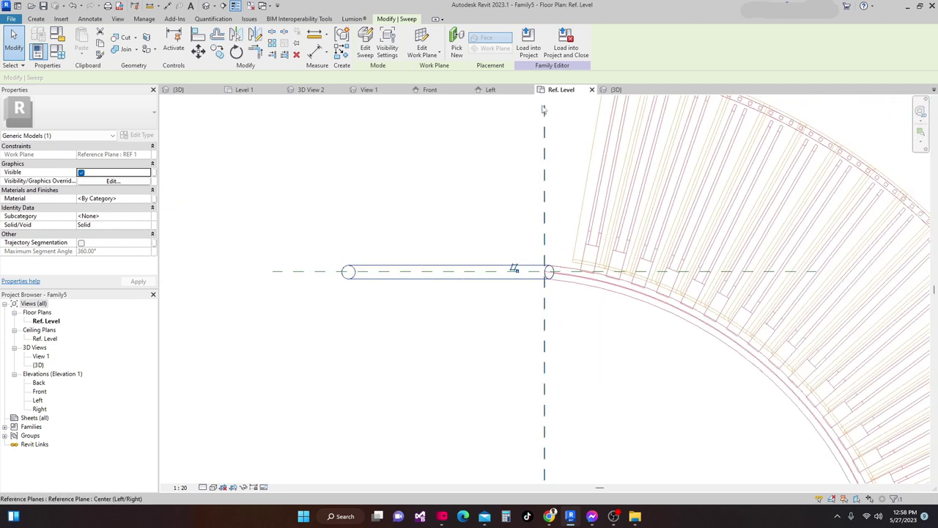
Check the tube's alignment with the stair in the Front and Left elevations.
left_click(431, 89)
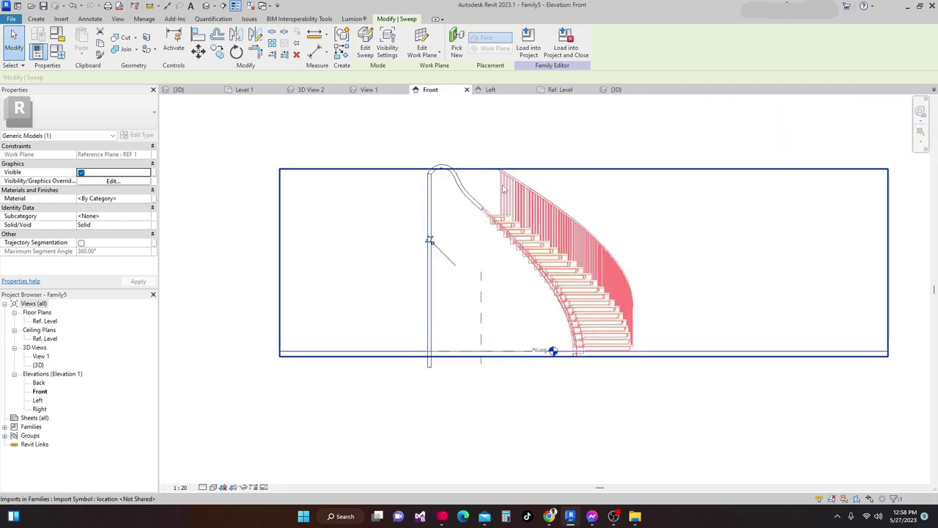
left_click(511, 94)
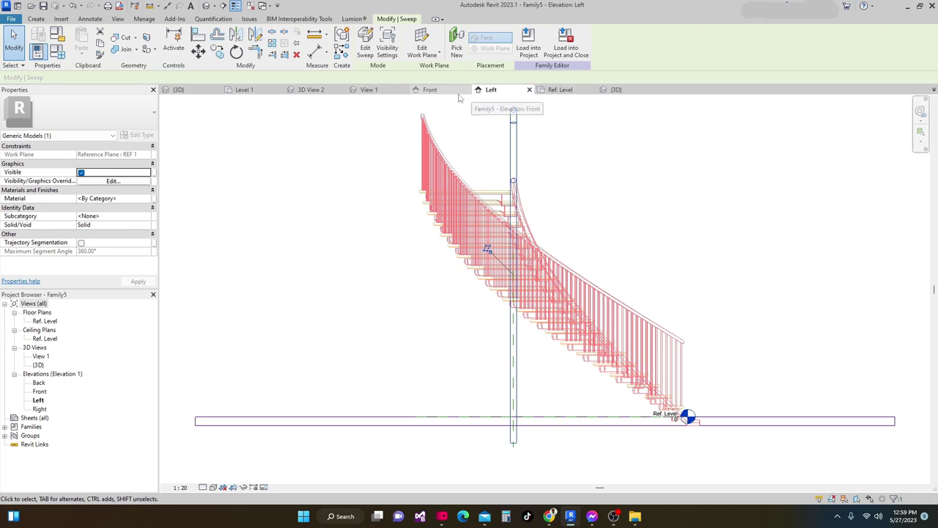
left_click(432, 91)
left_click(490, 90)
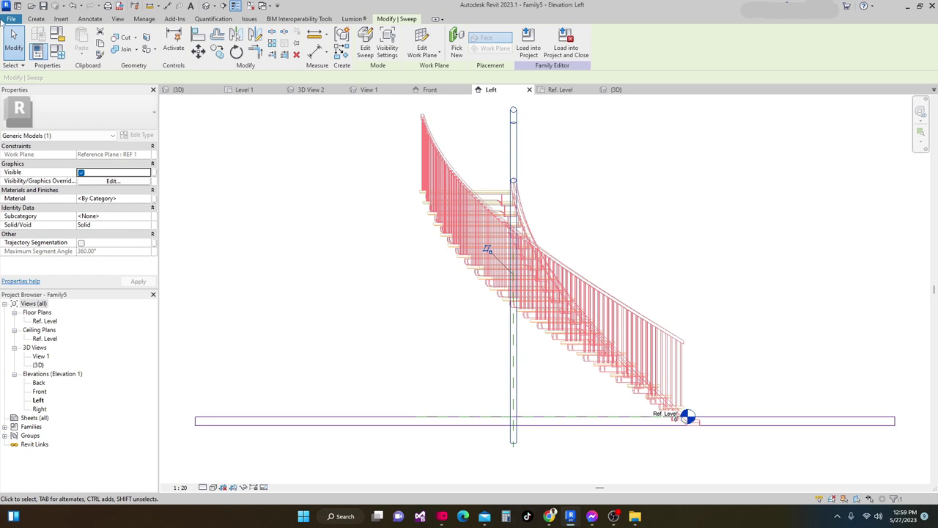
Create a new family from the Metric Baluster-Post.rft template in the English folder.
left_click(18, 6)
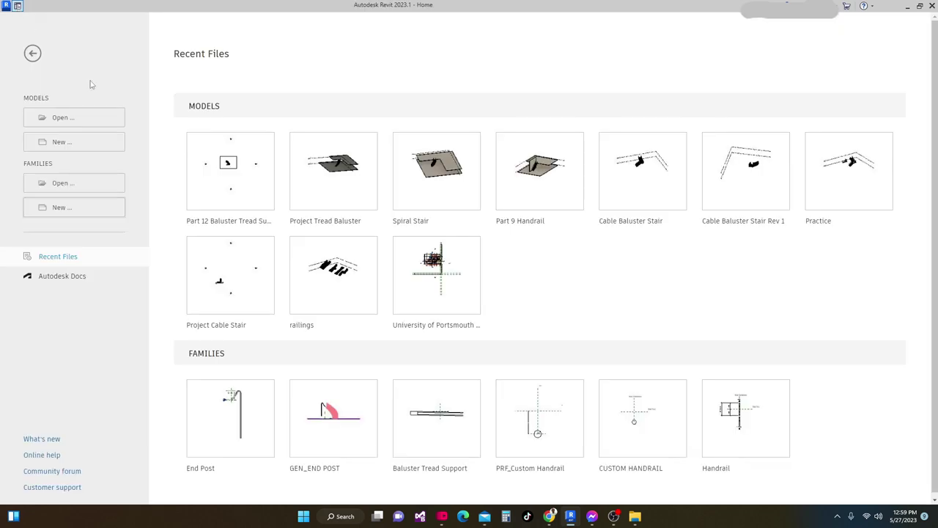
left_click(58, 207)
left_click(299, 166)
double_click(299, 167)
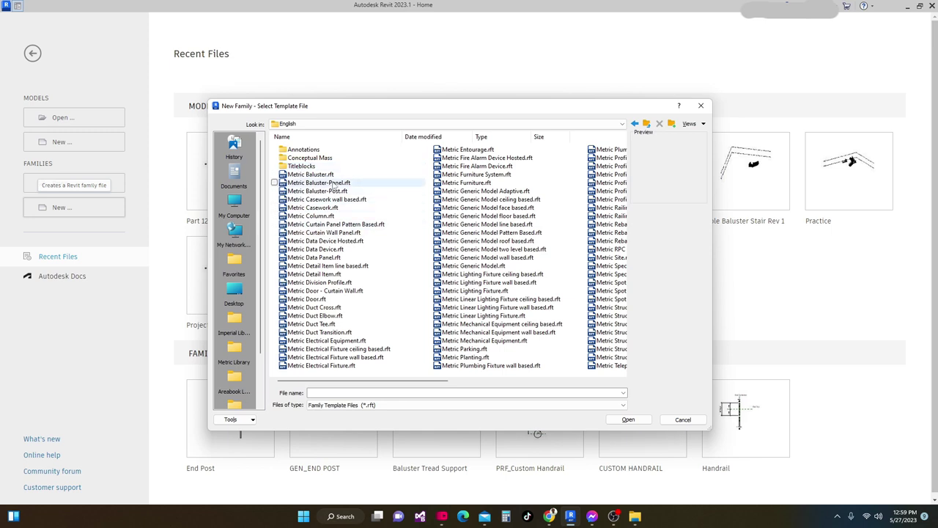
left_click(309, 192)
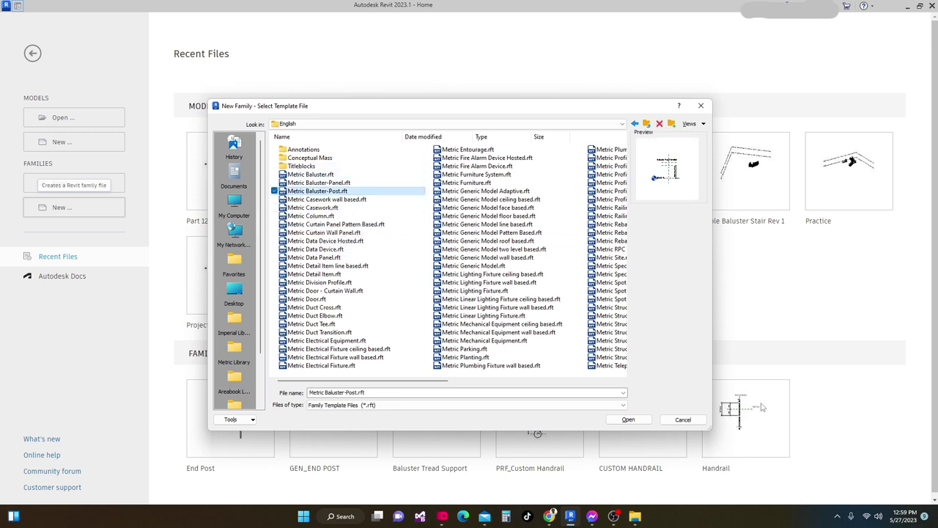
left_click(635, 422)
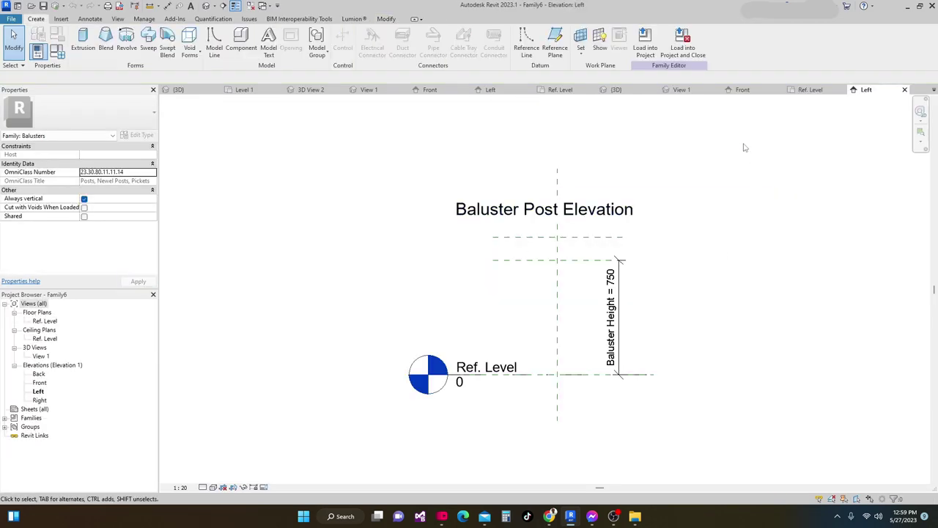
middle_click_drag(696, 239, 662, 243)
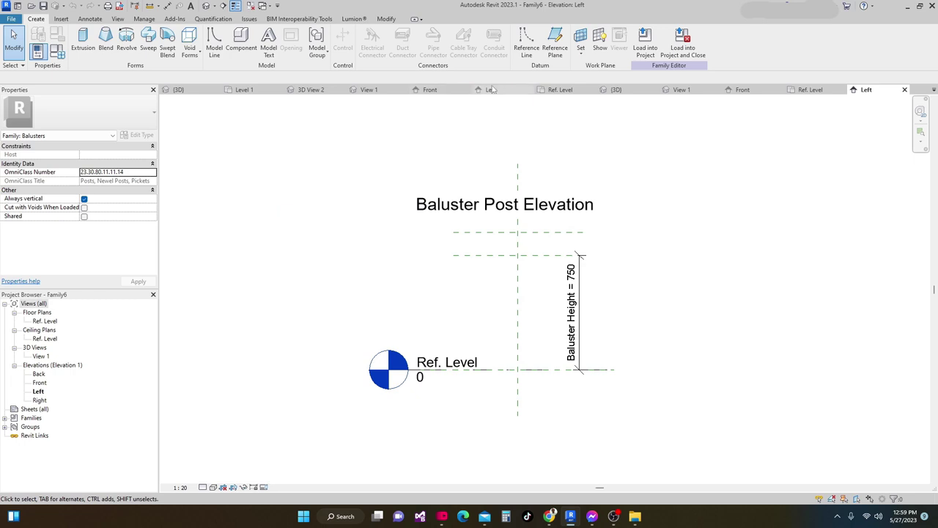
Check the swept tube against the stair in the generic family's Ref. Level plan and Left elevation.
left_click(559, 89)
scroll(601, 242, "up", 1)
scroll(610, 262, "down", 1)
left_click(505, 90)
middle_click_drag(481, 181, 467, 207)
scroll(576, 203, "down", 1)
scroll(571, 196, "up", 1)
middle_click_drag(571, 197, 562, 176)
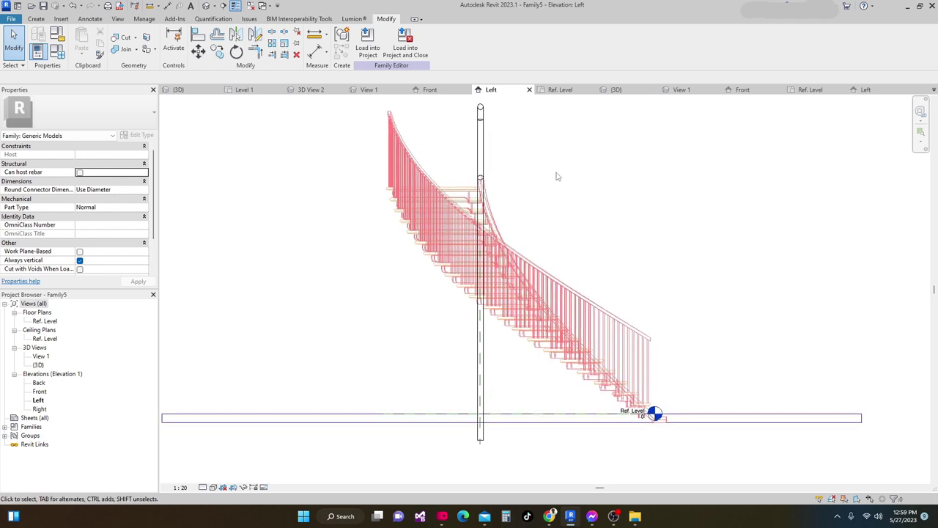
Try to load the unsaved generic tube family into Family6 only, leaving out the Part 12 Baluster Tread Support project.
left_click(370, 49)
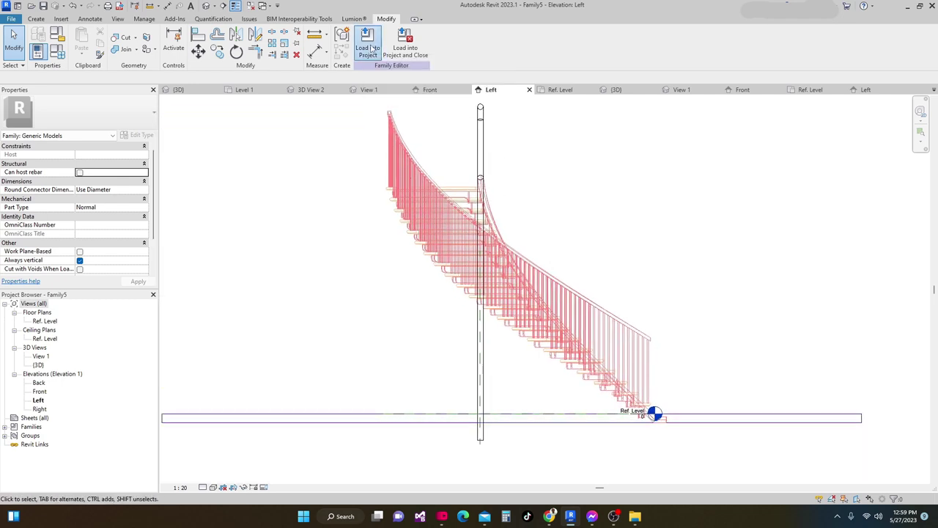
left_click_drag(472, 138, 358, 139)
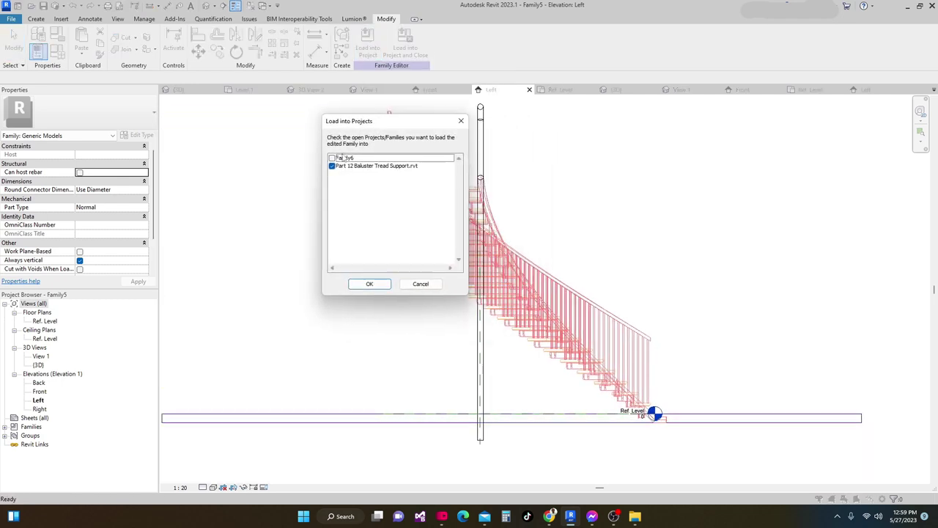
left_click(331, 159)
left_click(333, 167)
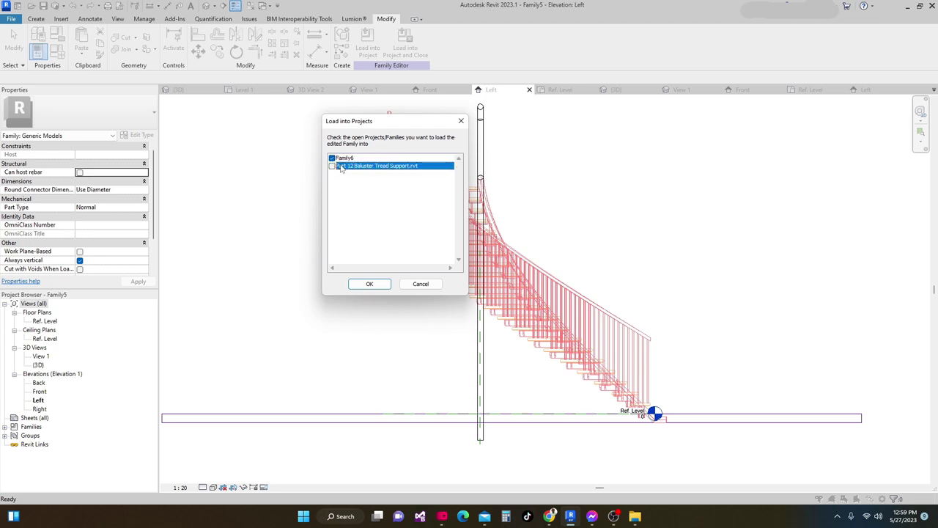
left_click(366, 286)
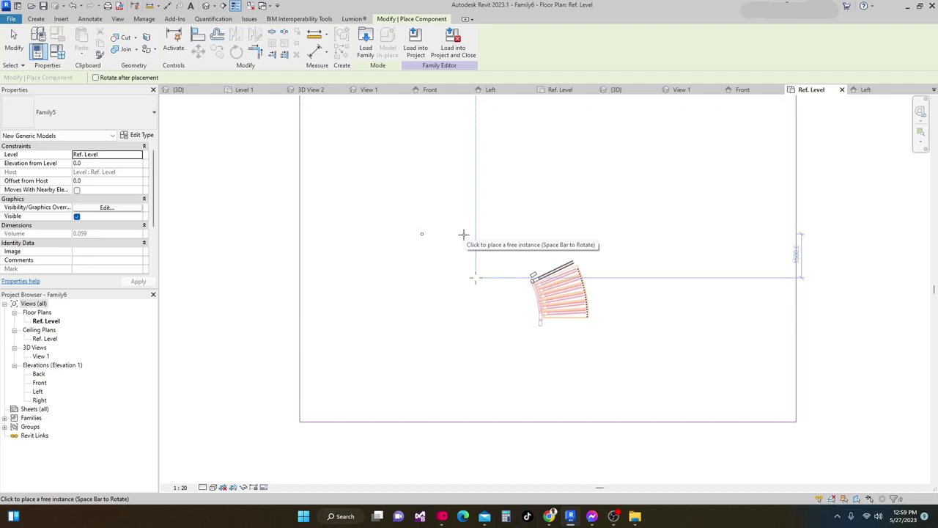
key("Escape")
key("Escape")
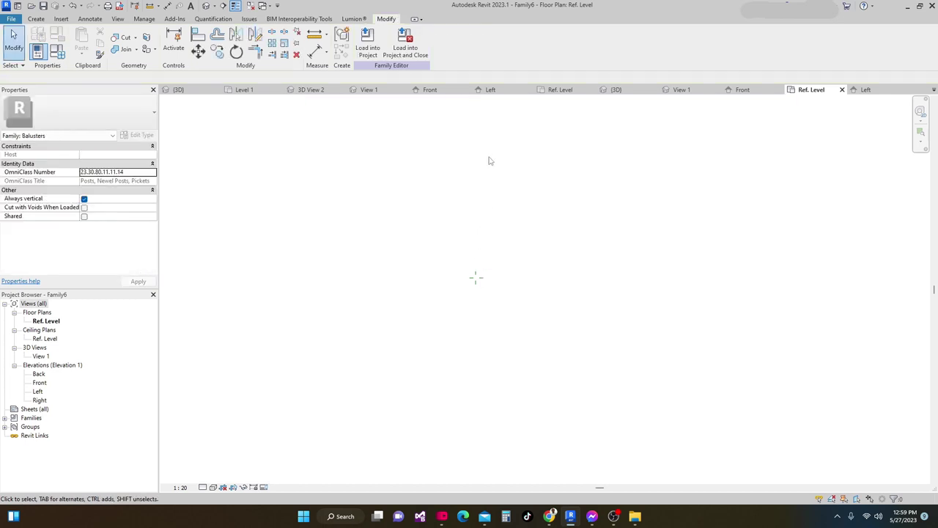
Turn off the Visible setting of the imported stair DWG in the tube family's {3D} view.
left_click(563, 91)
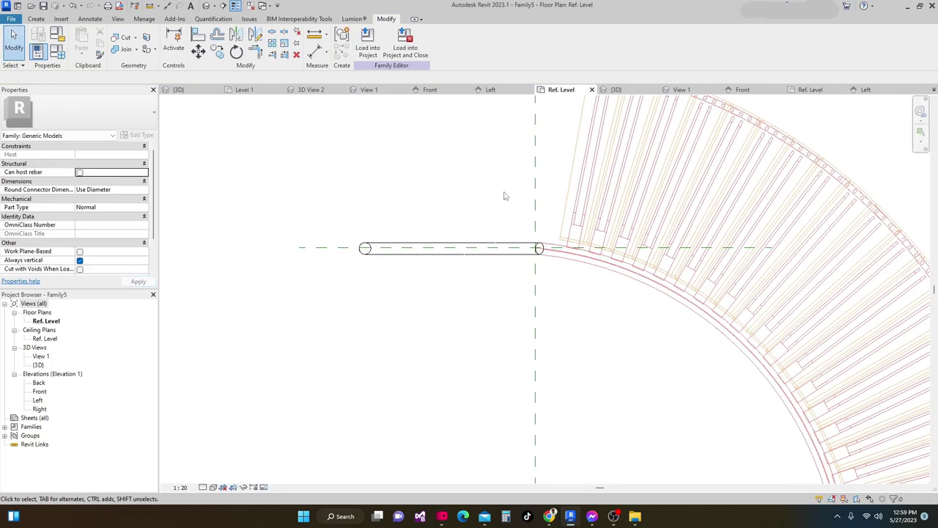
scroll(505, 196, "down", 1)
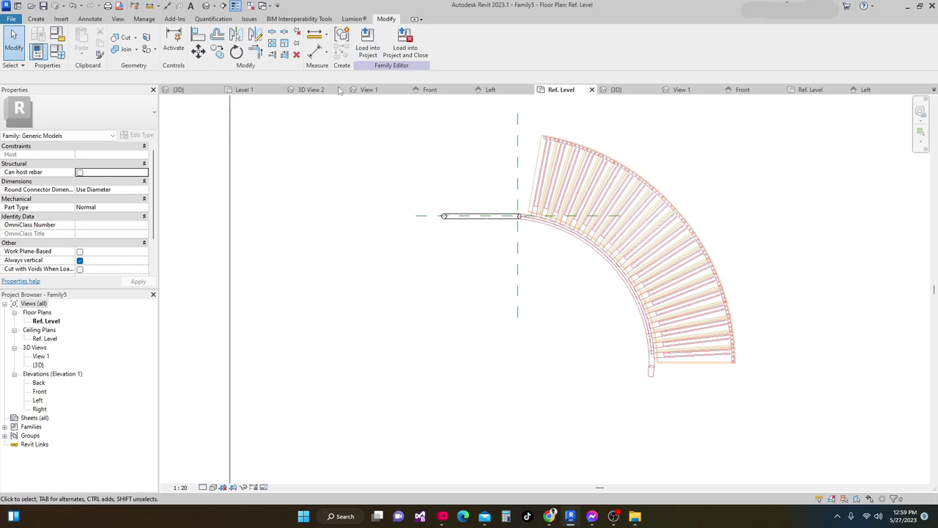
left_click(312, 90)
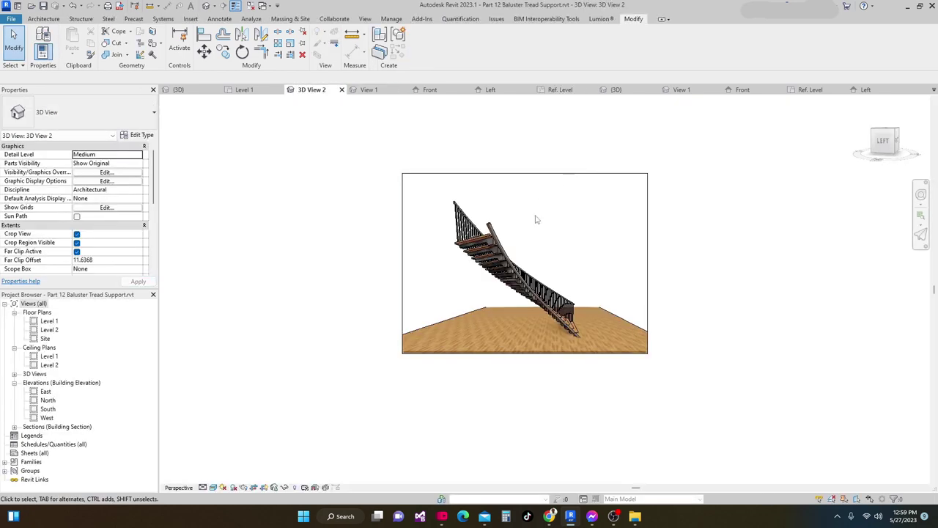
left_click(369, 90)
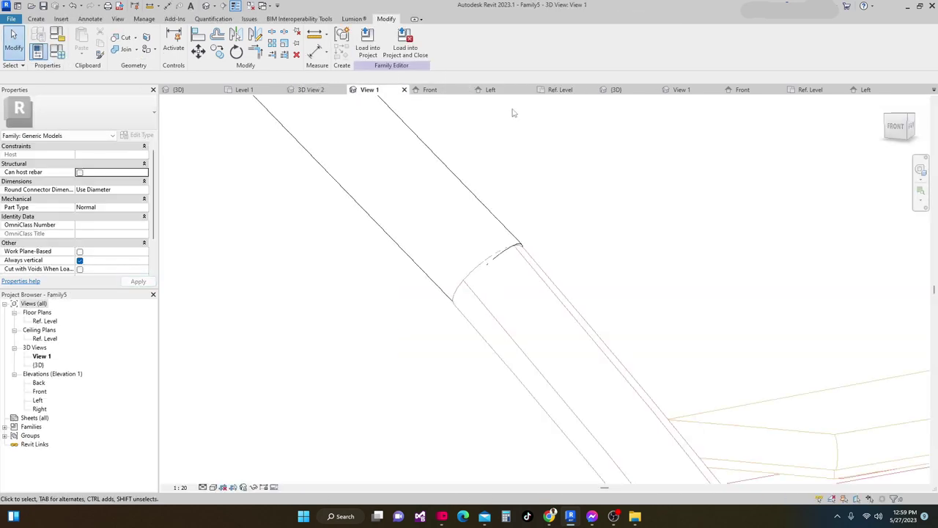
left_click(607, 90)
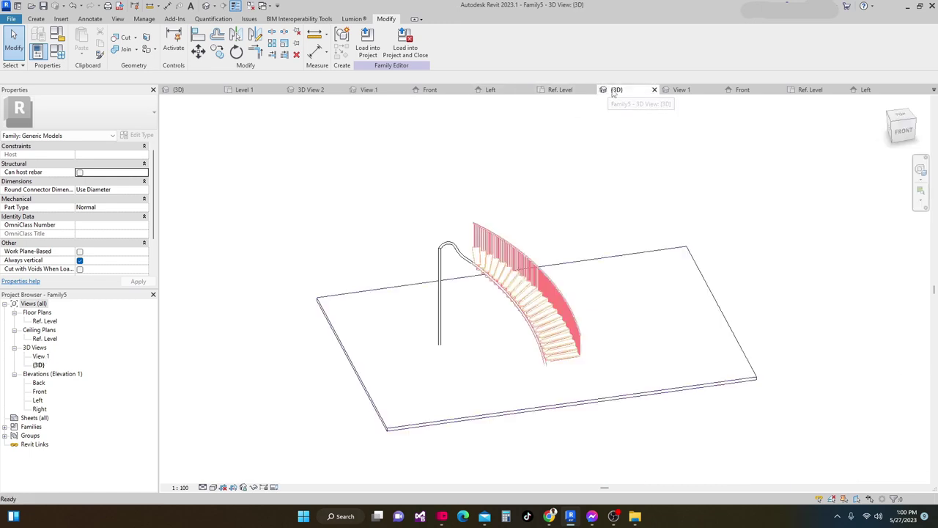
left_click(501, 245)
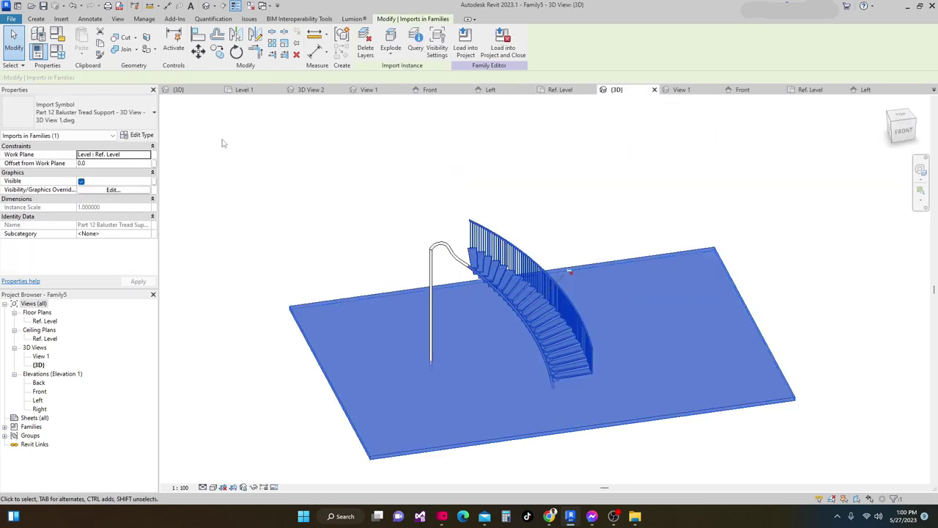
left_click(81, 181)
scroll(337, 233, "down", 2)
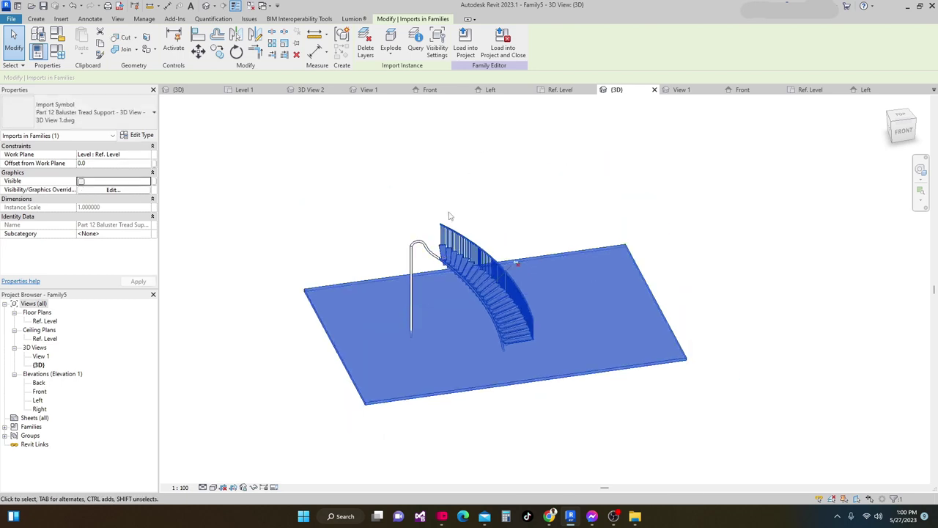
scroll(487, 187, "down", 2)
left_click(488, 196)
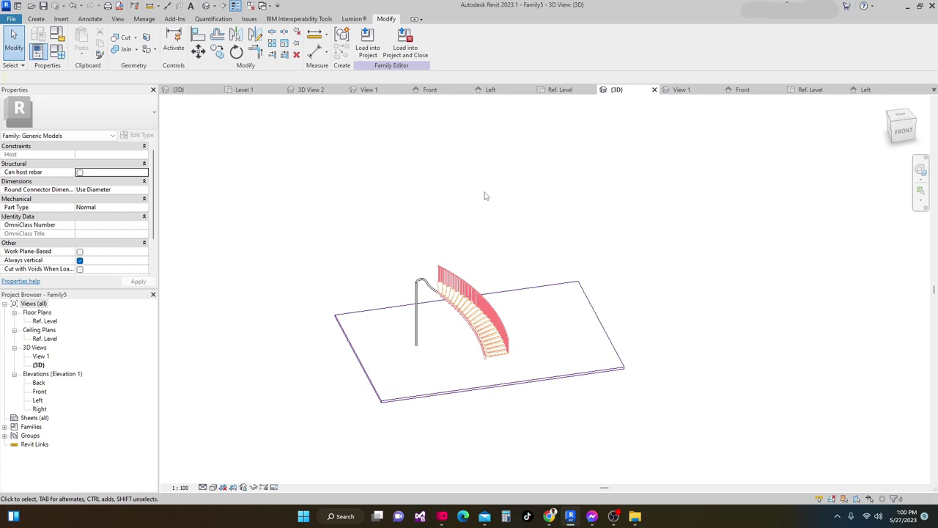
scroll(498, 200, "down", 3)
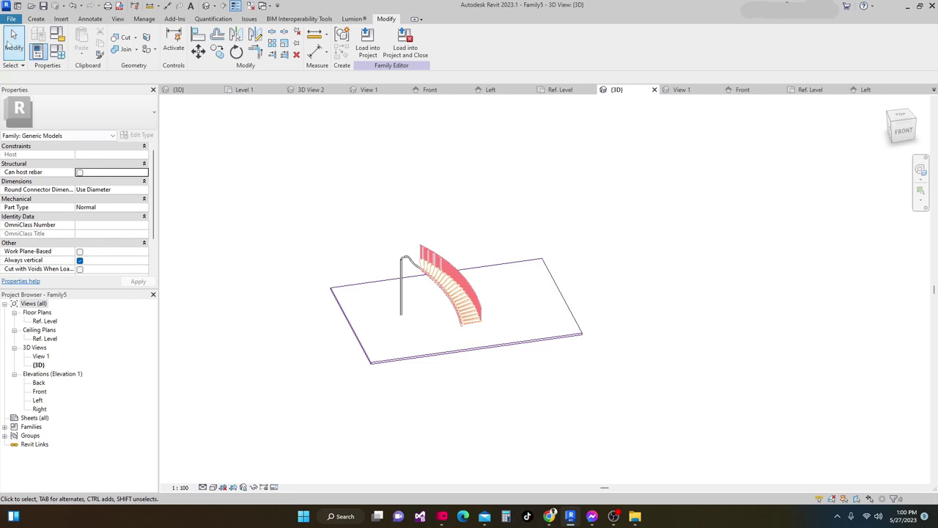
Save the tube family as GEN_END POST.rfa in the Revit Works folder, replacing the existing file.
left_click(43, 6)
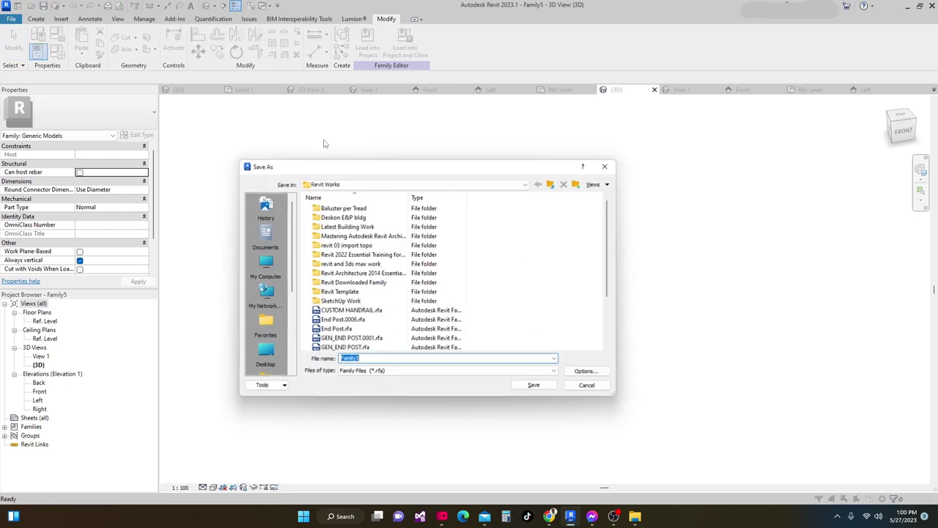
scroll(355, 235, "down", 1)
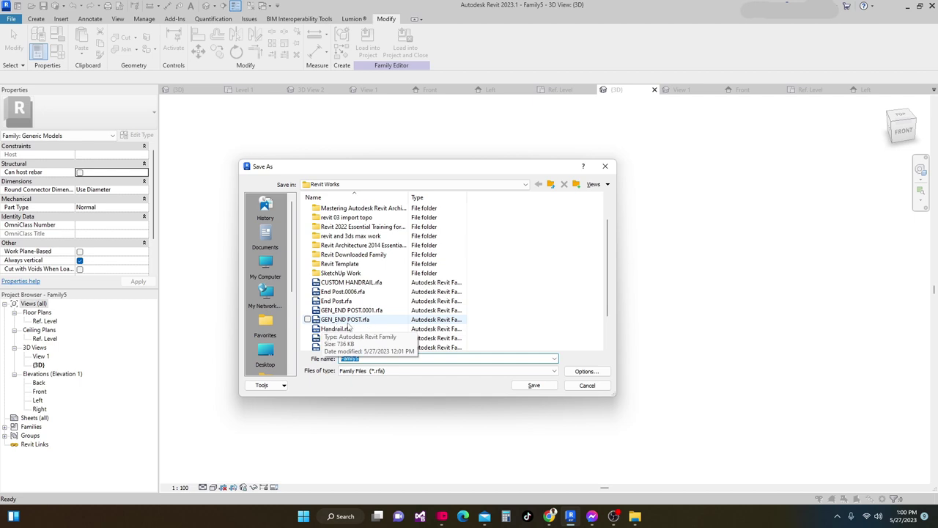
left_click(340, 323)
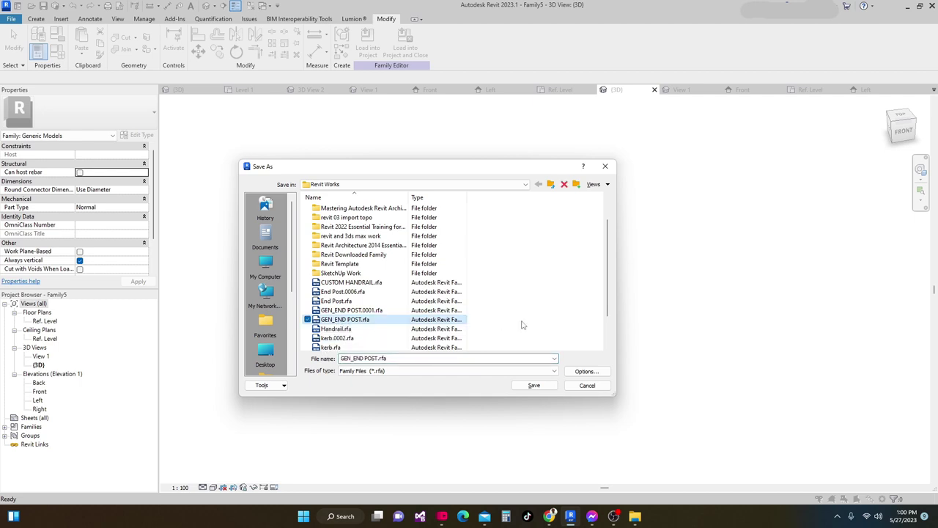
left_click(580, 375)
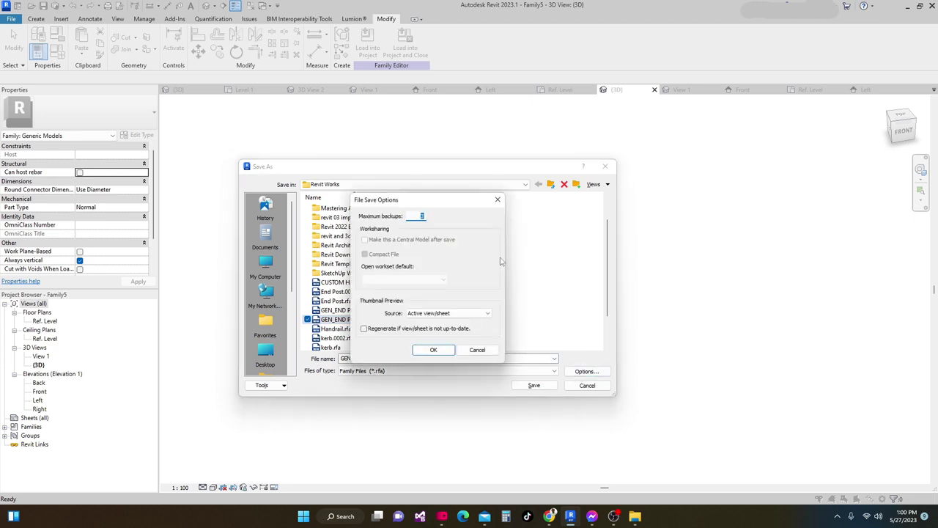
left_click(446, 351)
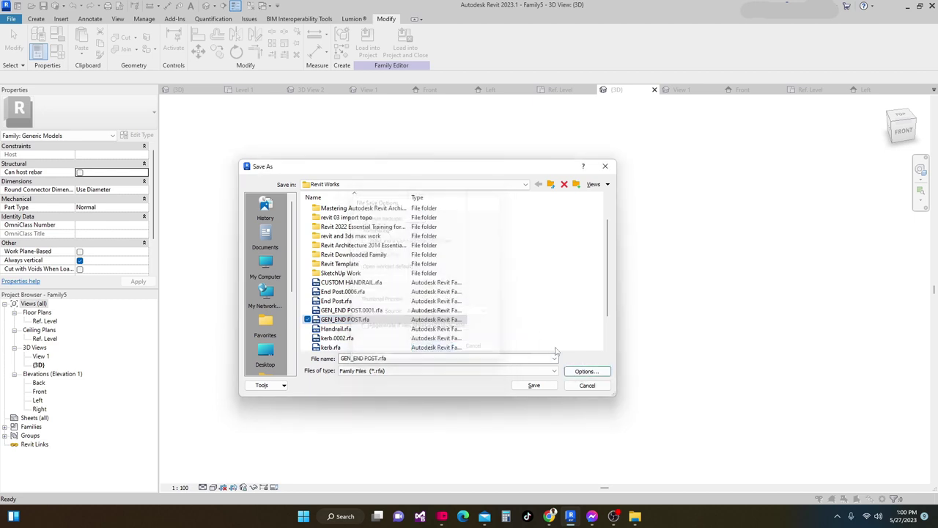
left_click(533, 385)
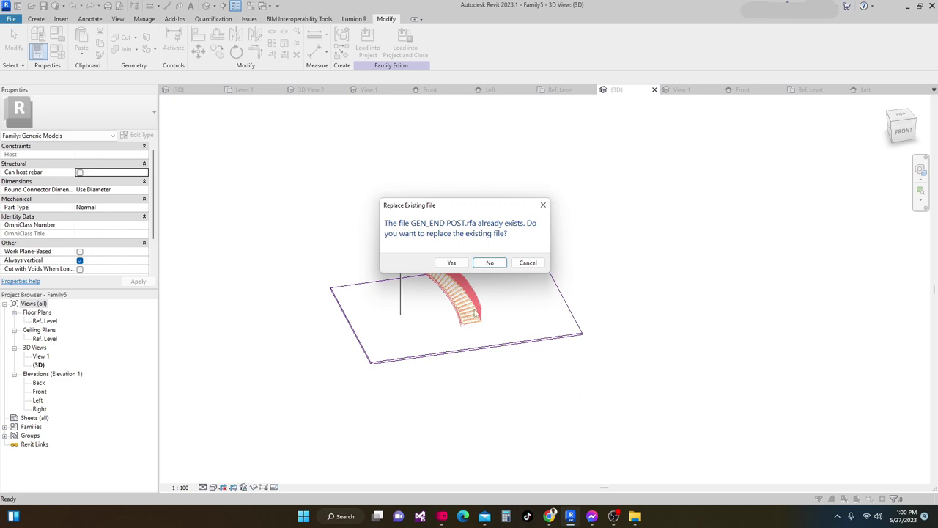
left_click(451, 263)
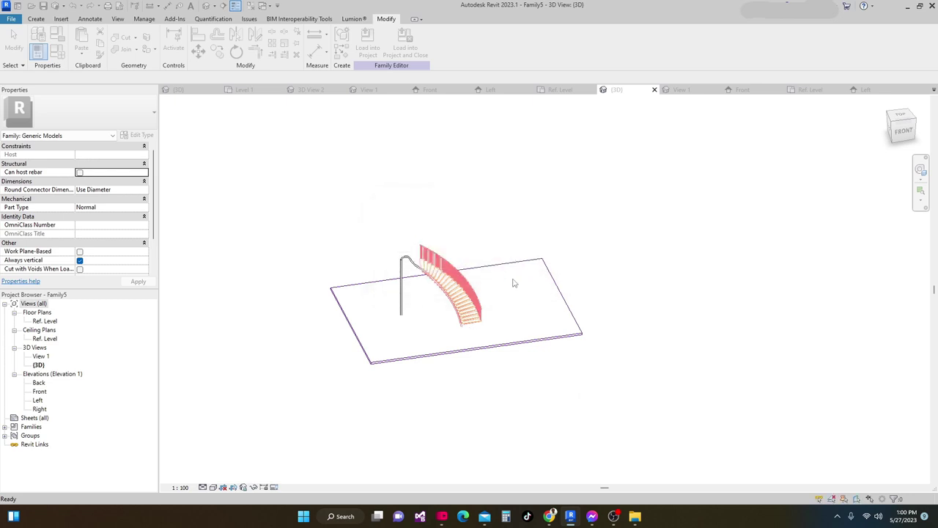
Load GEN_END POST into Family6 and place it in plan with its vertical leg near the centre reference planes' crossing.
middle_click_drag(280, 213, 677, 263, "shift")
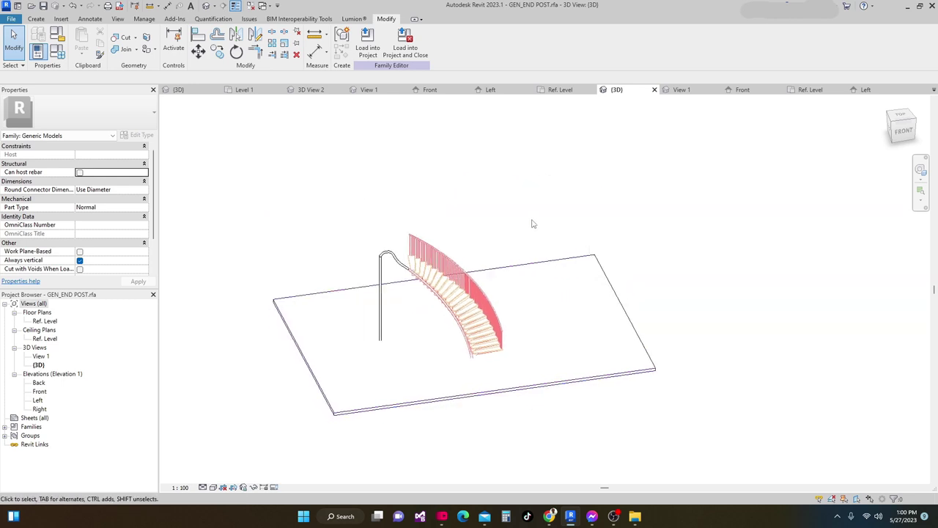
middle_click_drag(520, 243, 516, 238)
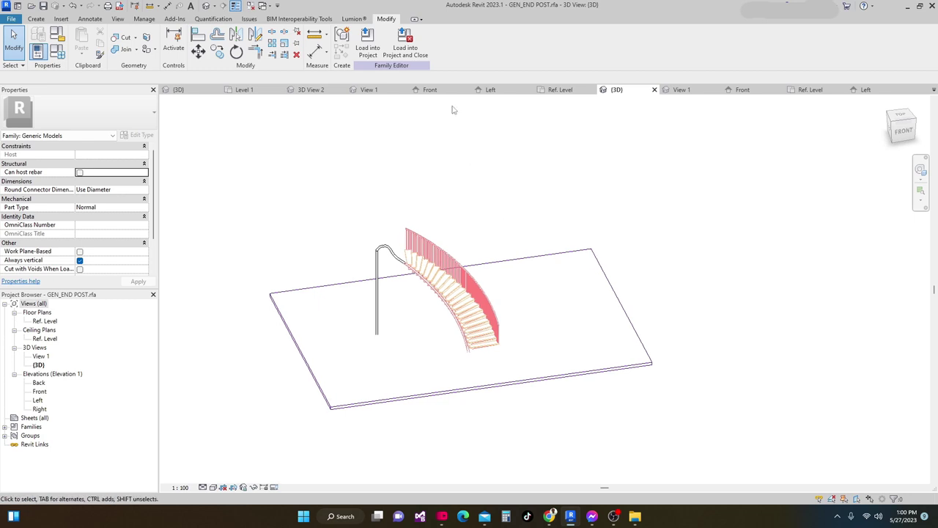
left_click(378, 53)
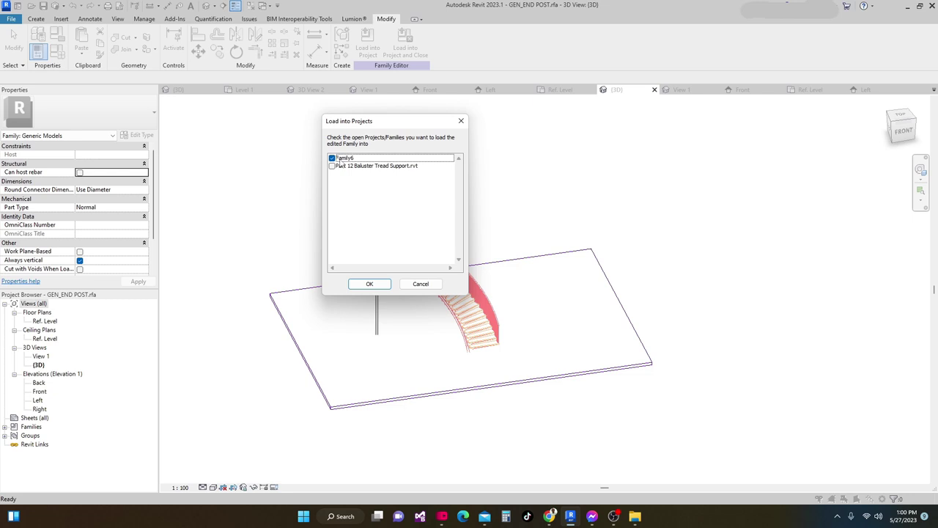
left_click(387, 283)
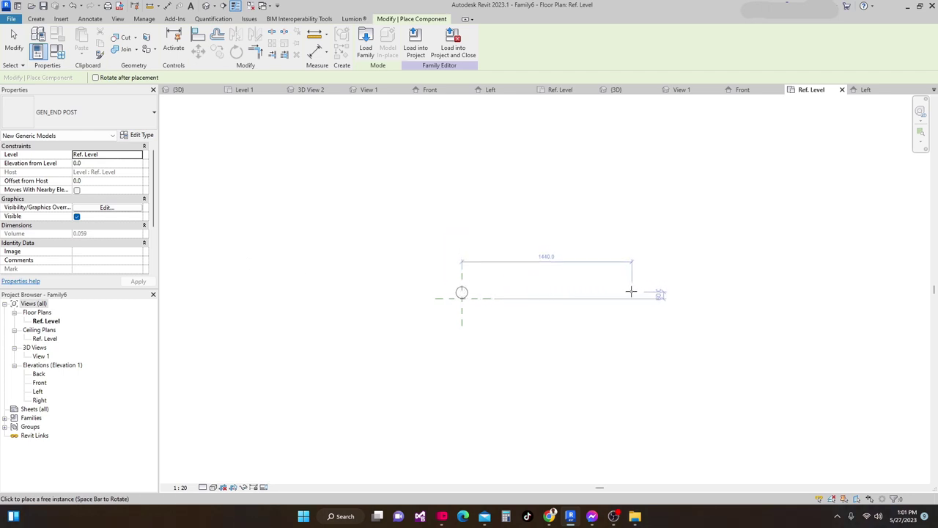
left_click(632, 290)
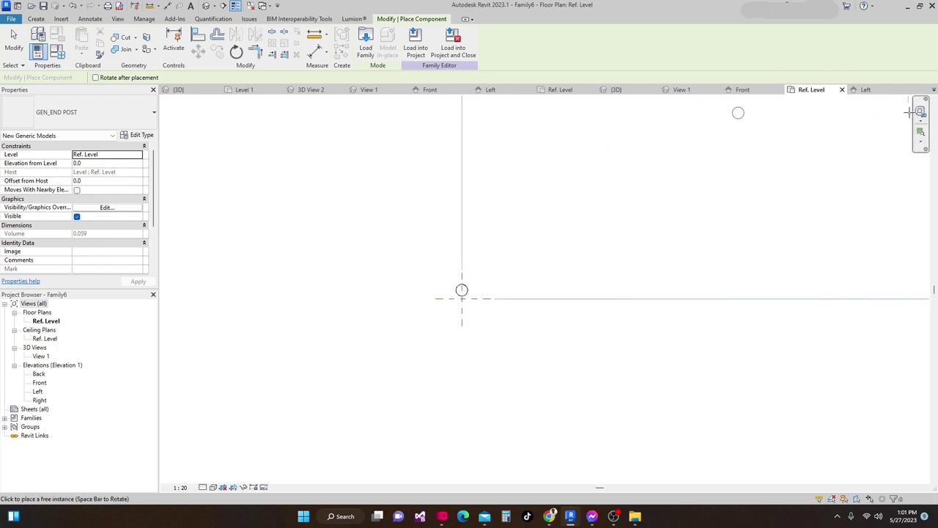
Rotate the placed GEN_END POST a quarter turn so its bent profile faces the Left elevation.
left_click(866, 90)
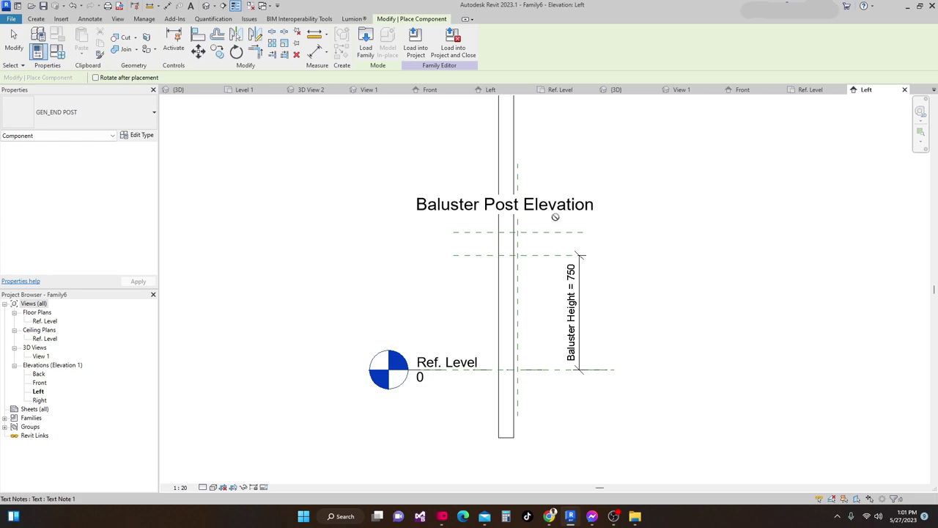
middle_click_drag(477, 218, 469, 271)
scroll(469, 272, "down", 3)
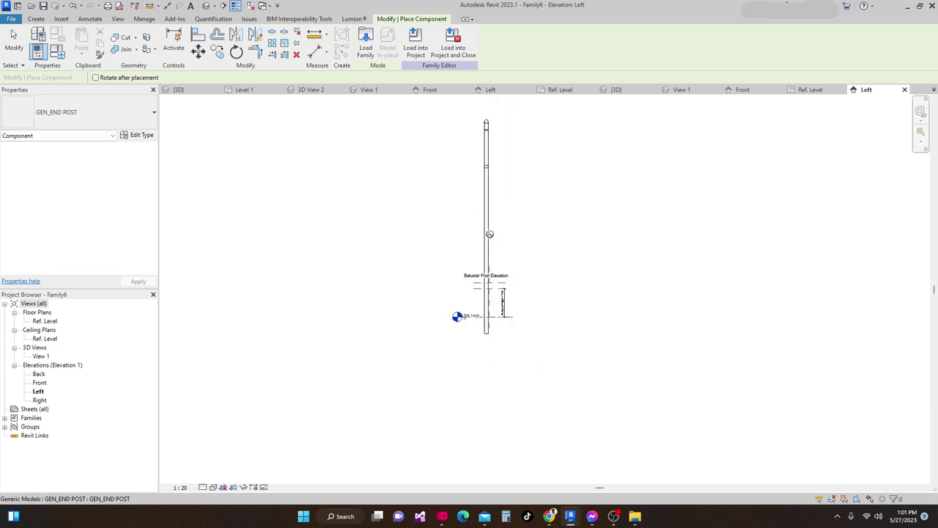
key("Escape")
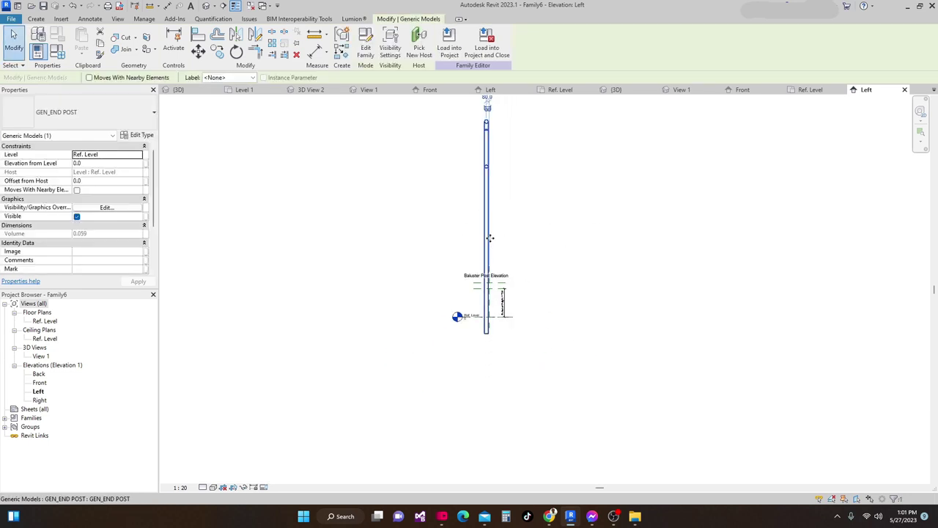
key("ctrl+z")
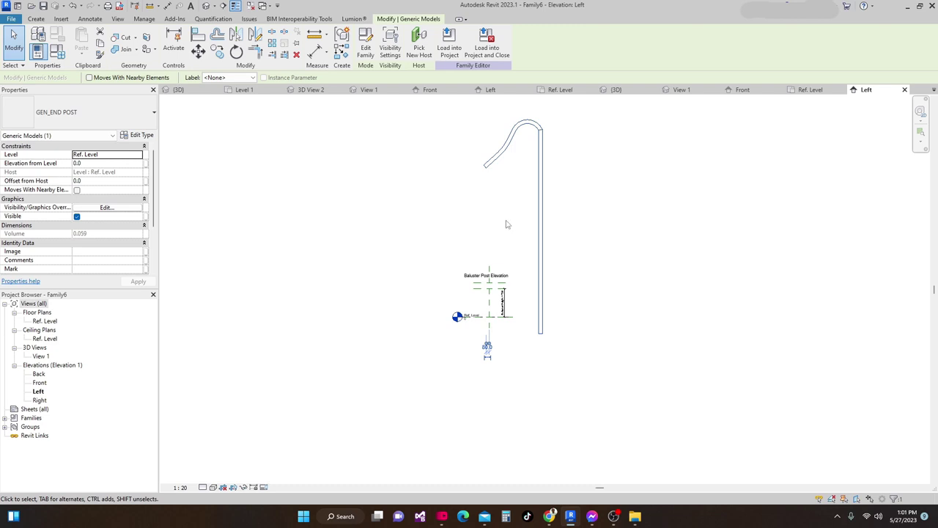
middle_click_drag(509, 225, 493, 246)
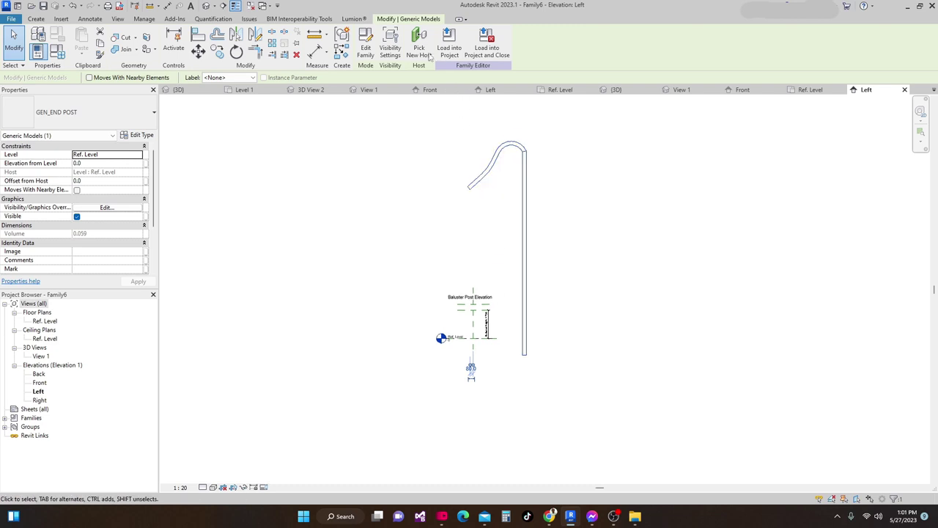
Move GEN_END POST in the Left elevation so its sloped end's corner sits where Ref. Level crosses the Center (Front/Back) plane.
left_click(365, 52)
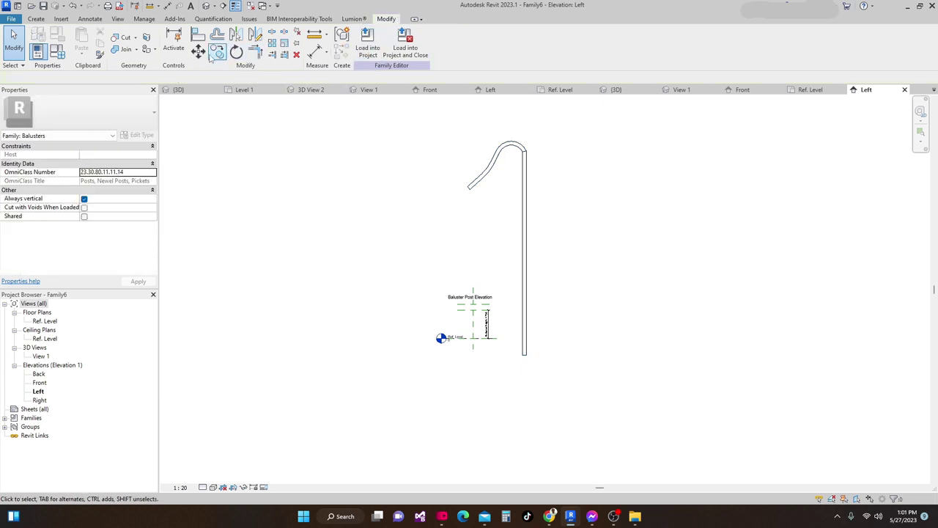
scroll(499, 182, "up", 3)
left_click(463, 183)
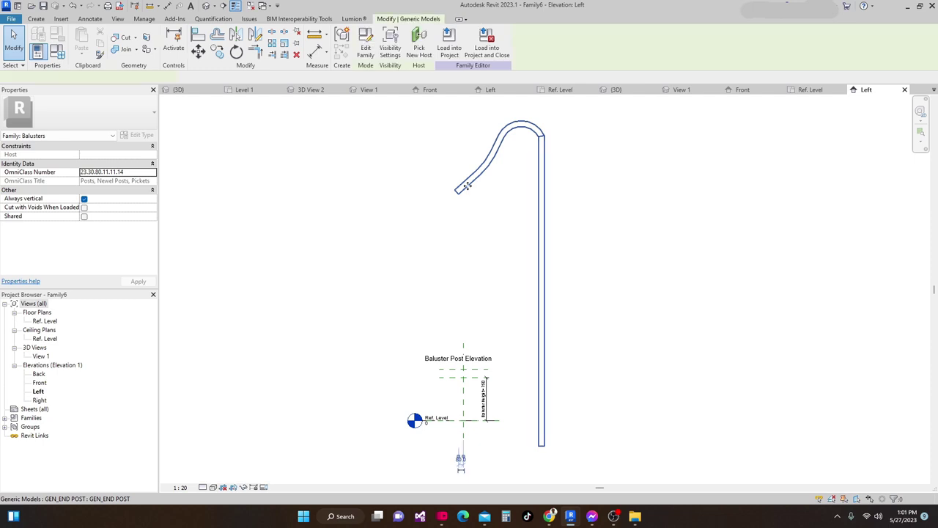
key("m")
key("v")
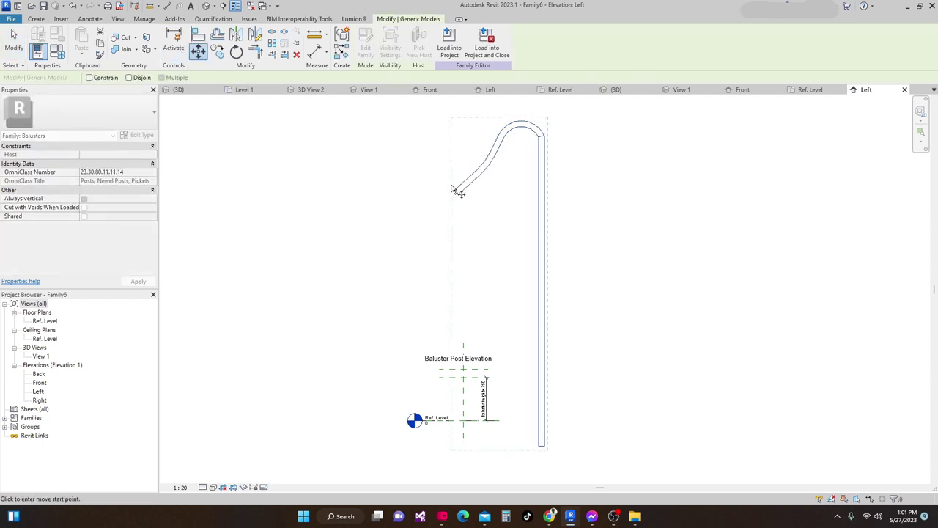
left_click(456, 191)
scroll(484, 341, "up", 5)
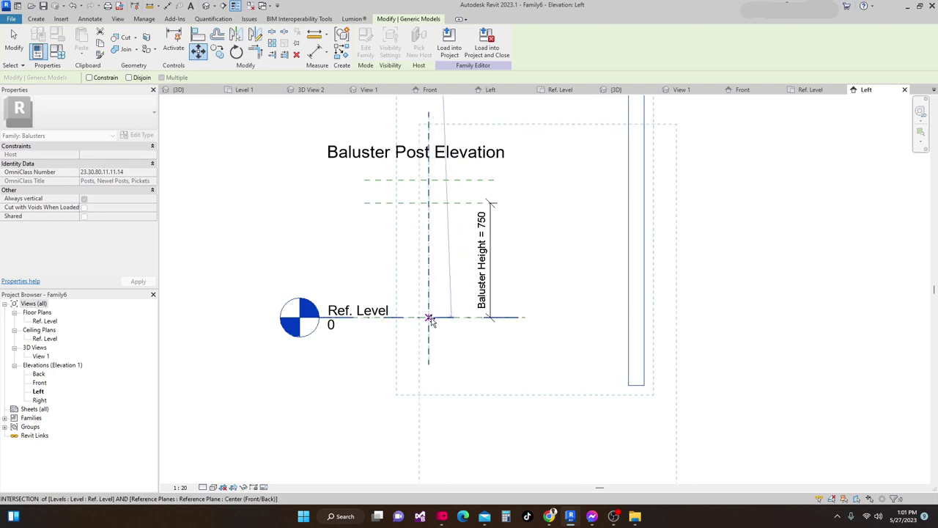
left_click(430, 320)
scroll(513, 317, "down", 5)
key("Escape")
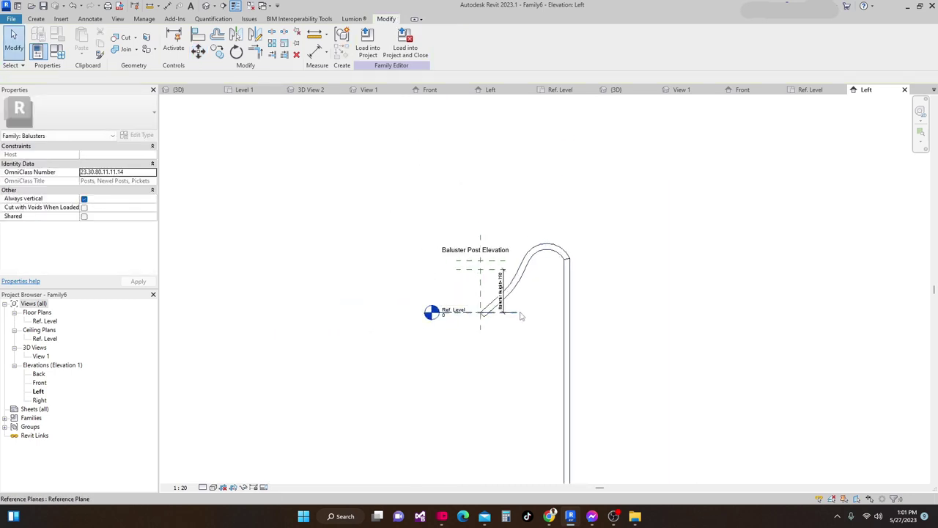
scroll(521, 315, "up", 2)
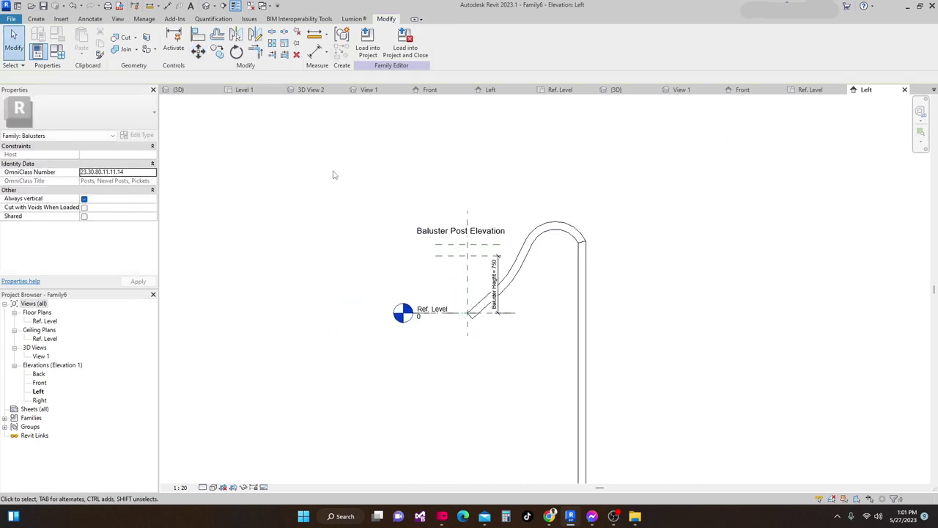
In the Front elevation, move GEN_END POST horizontally from its axis onto the vertical centre reference plane.
left_click(742, 89)
middle_click_drag(635, 166, 658, 134)
left_click(599, 175)
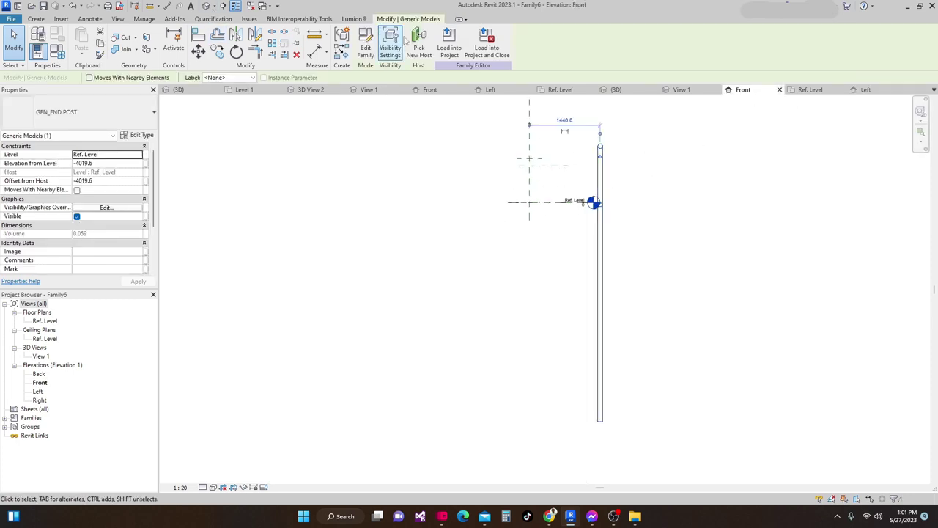
left_click(198, 50)
scroll(624, 188, "up", 1)
scroll(586, 198, "up", 3)
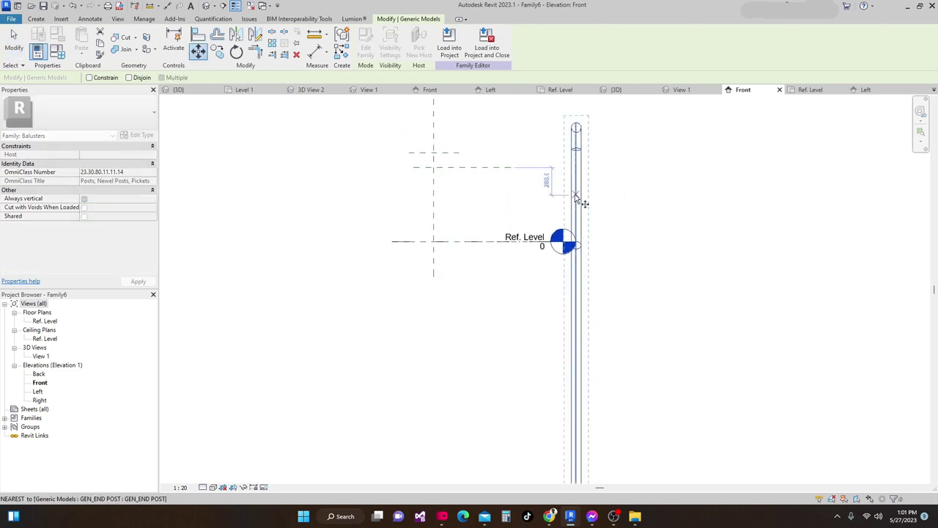
left_click(576, 196)
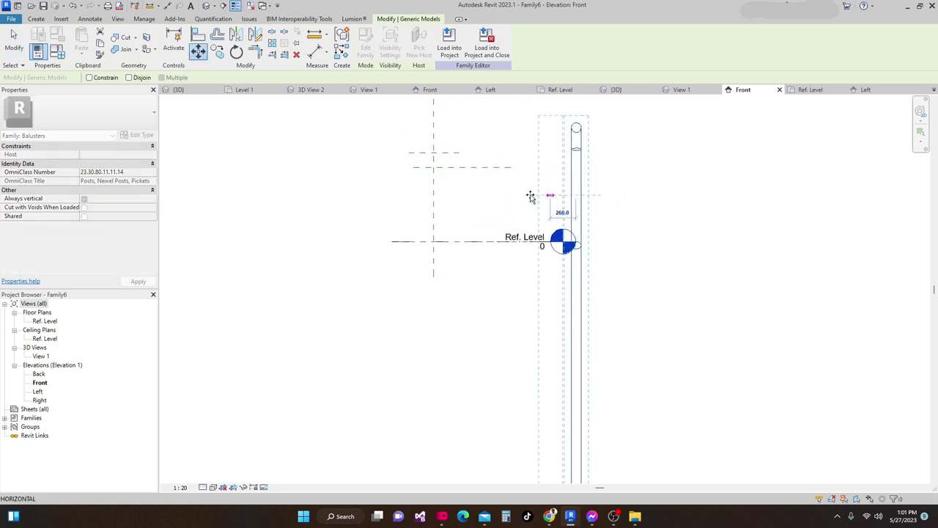
left_click(434, 196)
scroll(469, 187, "up", 3)
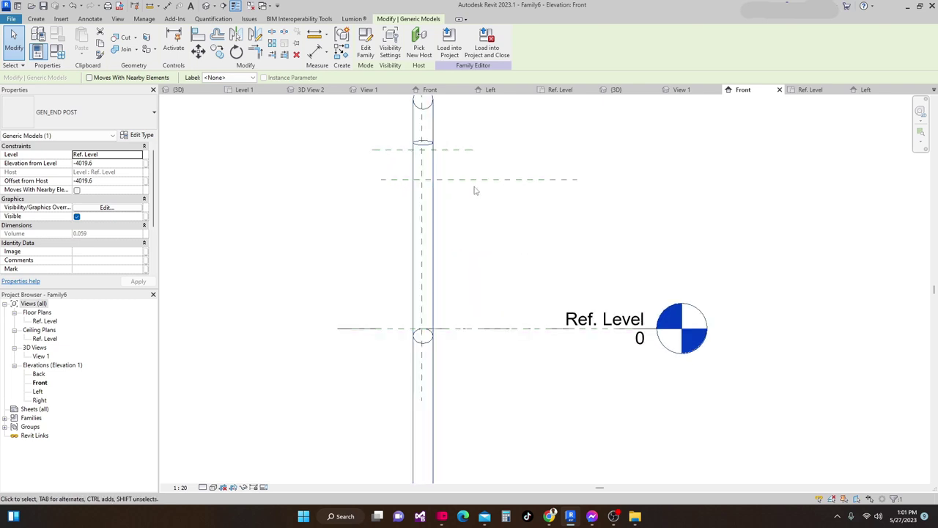
scroll(513, 205, "down", 3)
scroll(484, 234, "up", 2)
scroll(493, 224, "up", 1)
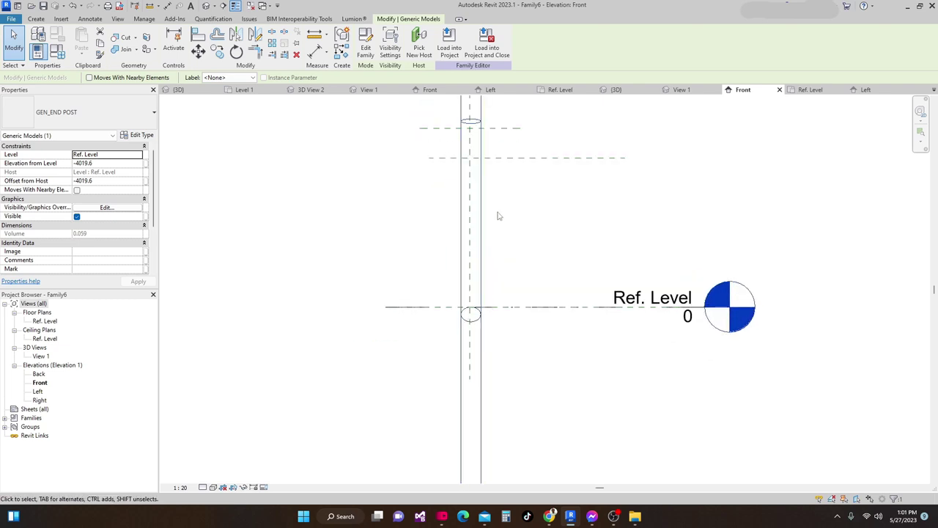
Move GEN_END POST sideways off the vertical centre reference plane, toward the Ref. Level head in the Front elevation.
left_click(489, 237)
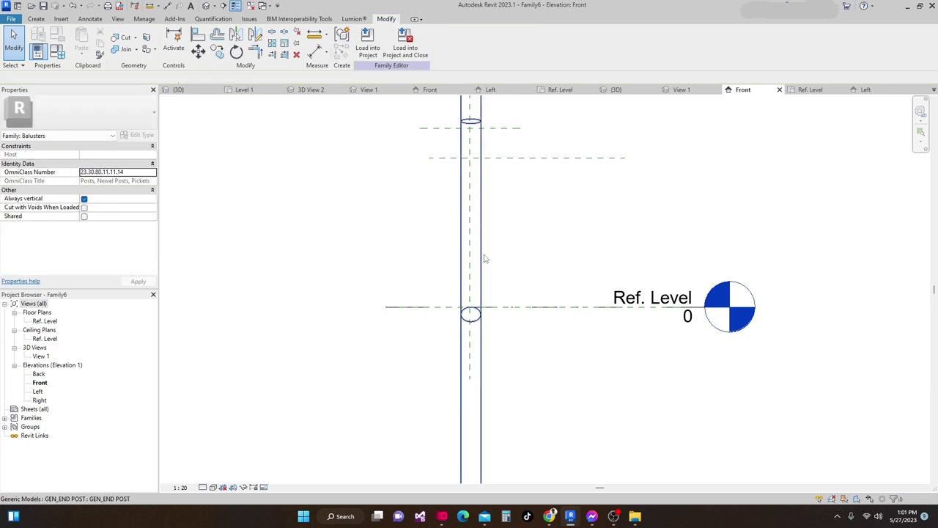
left_click(484, 257)
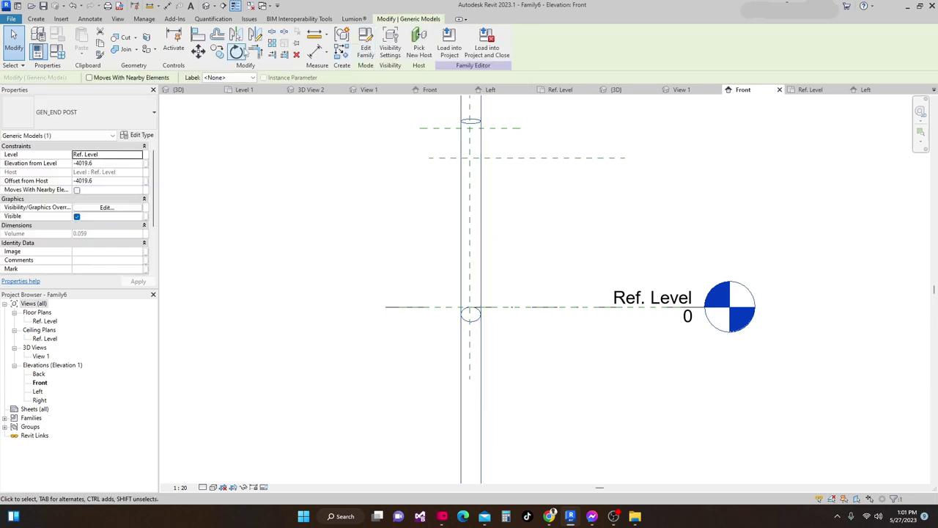
left_click(204, 56)
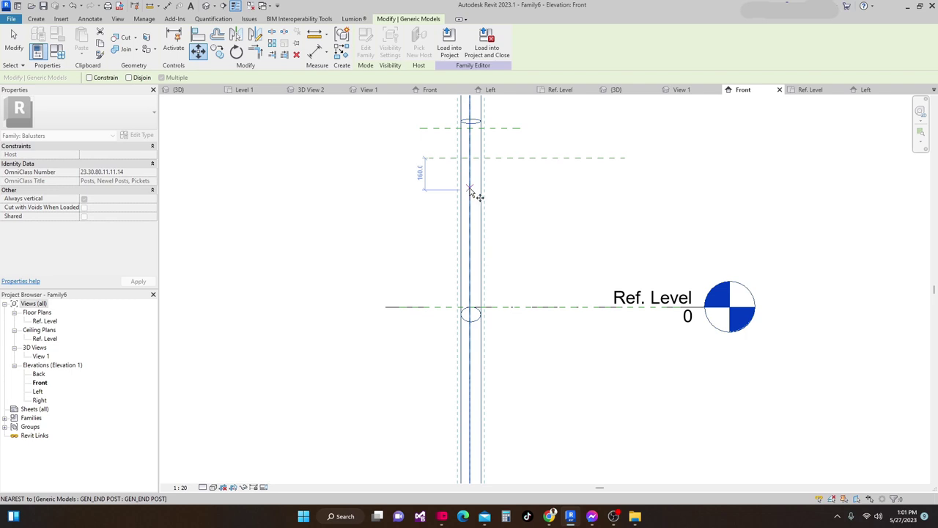
left_click(472, 191)
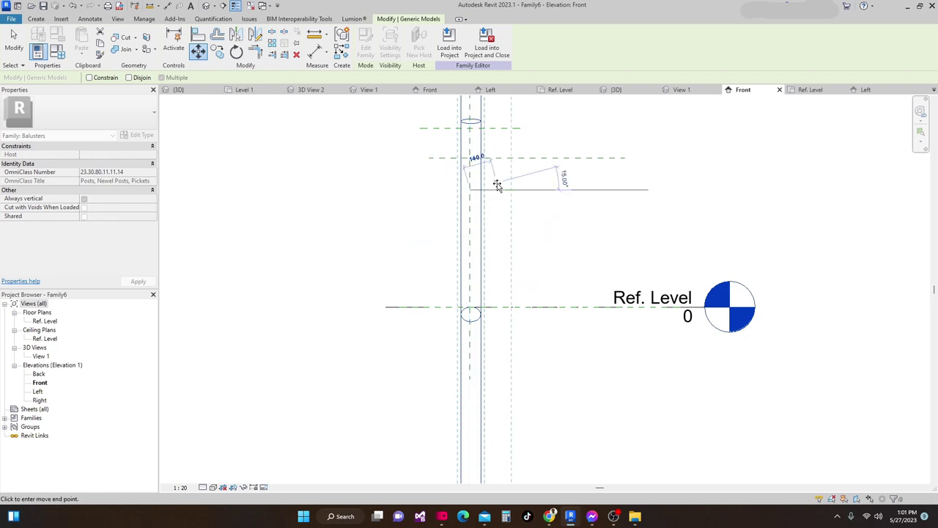
left_click(540, 183)
left_click(572, 188)
left_click(543, 220)
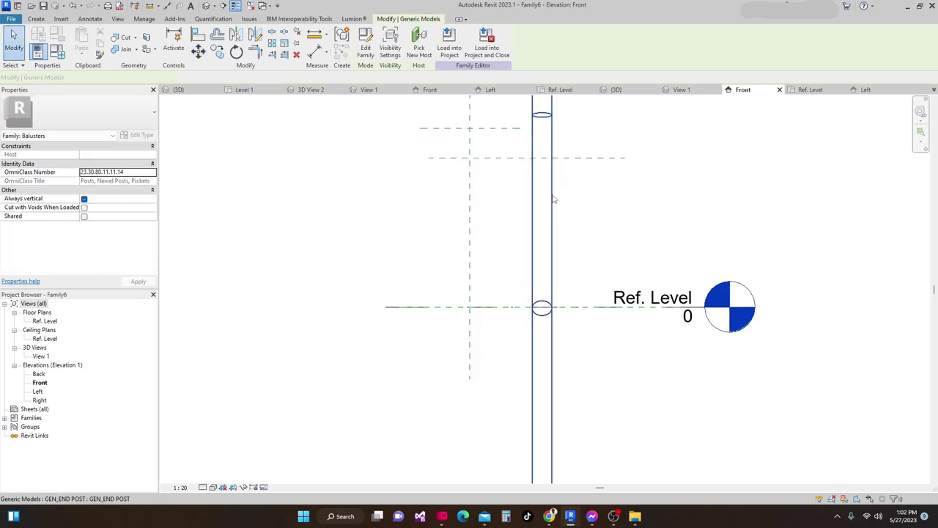
Move GEN_END POST back by its axis onto the vertical centre reference plane in the Front elevation.
left_click(198, 50)
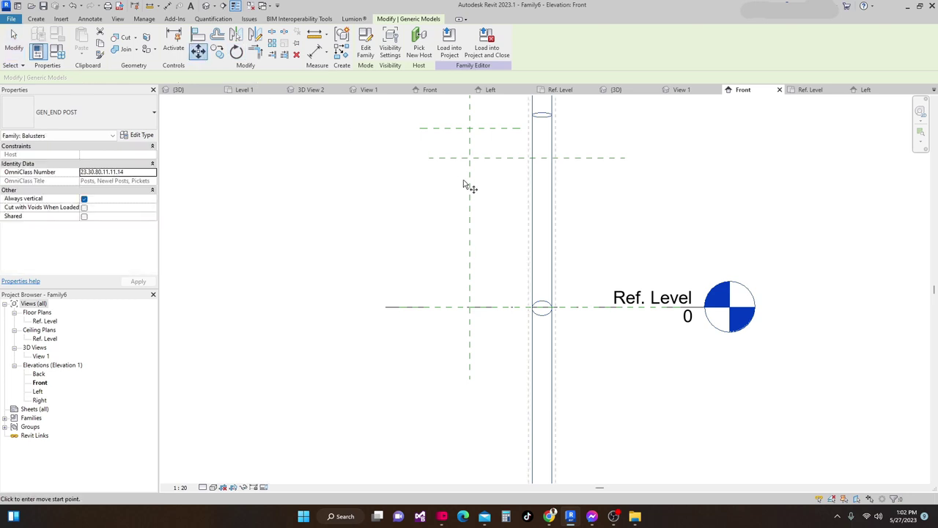
left_click(541, 205)
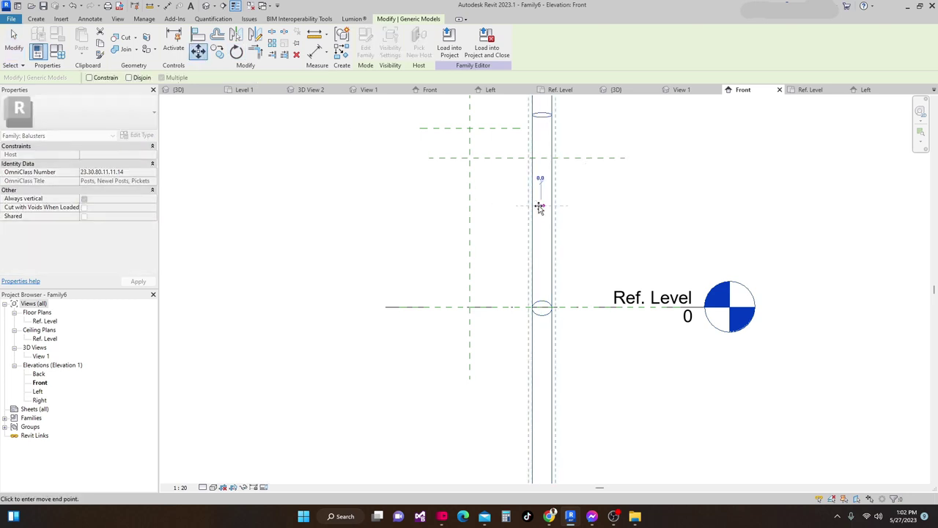
left_click(470, 211)
scroll(557, 192, "down", 3)
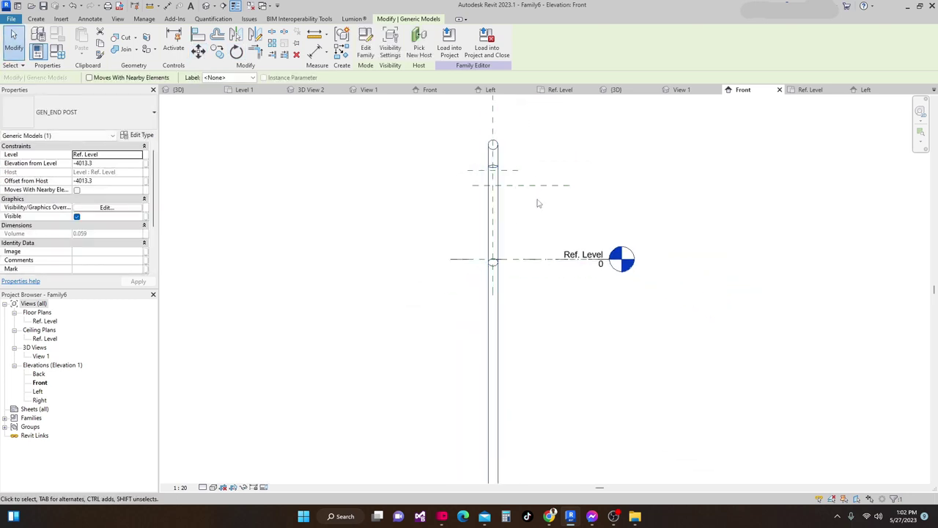
left_click(824, 121)
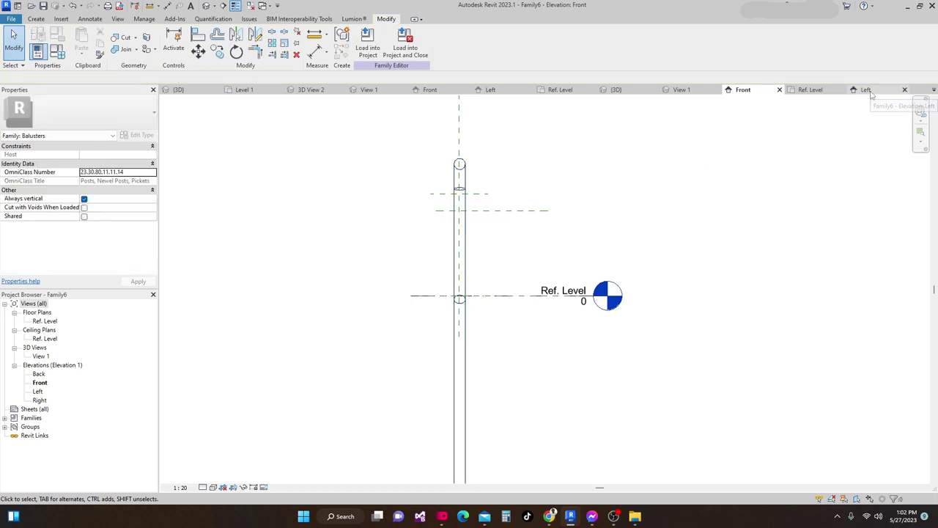
In the Left elevation, move GEN_END POST 150 mm horizontally away from the centre reference plane, toward its vertical leg's side.
left_click(864, 89)
scroll(530, 279, "up", 2)
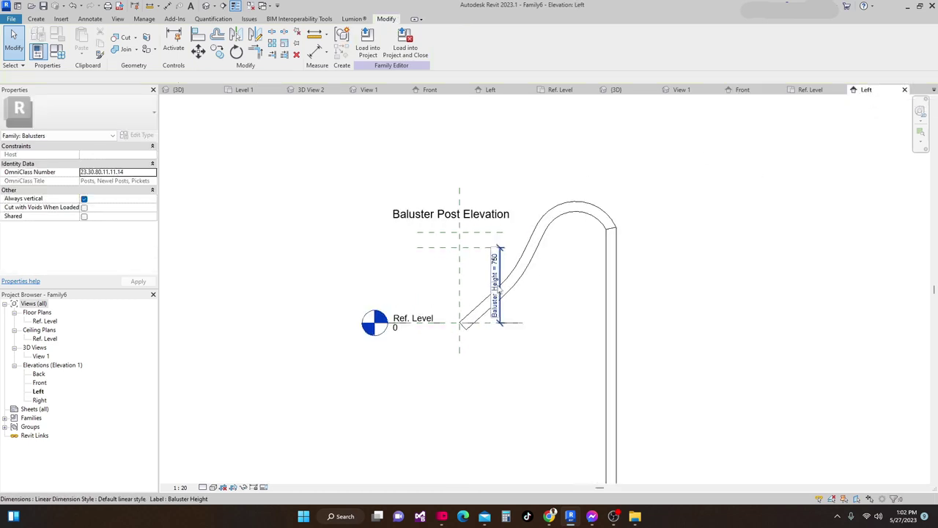
left_click(531, 272)
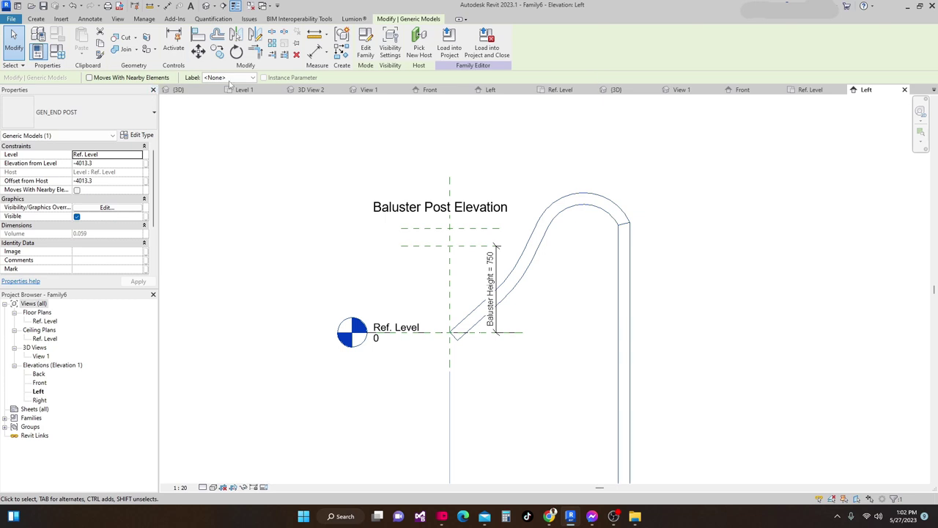
left_click(199, 56)
scroll(429, 322, "up", 5)
left_click(419, 315)
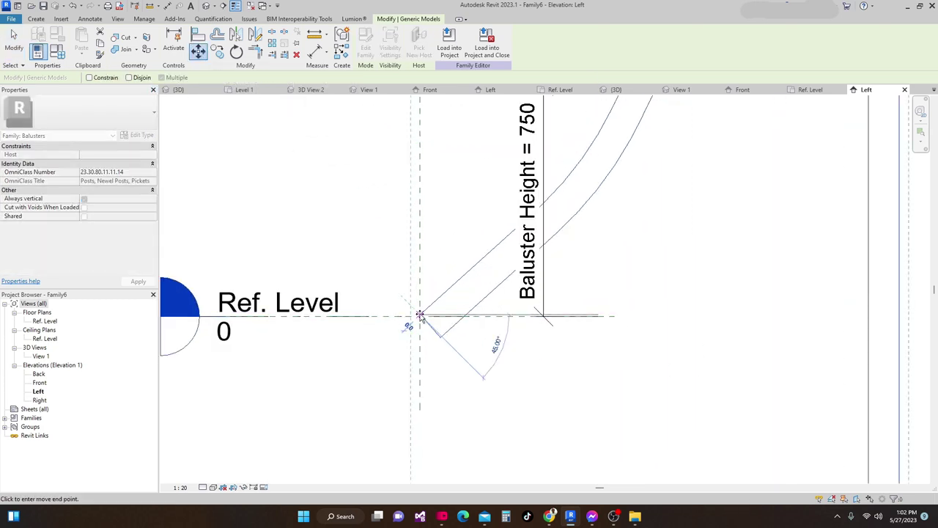
type("150")
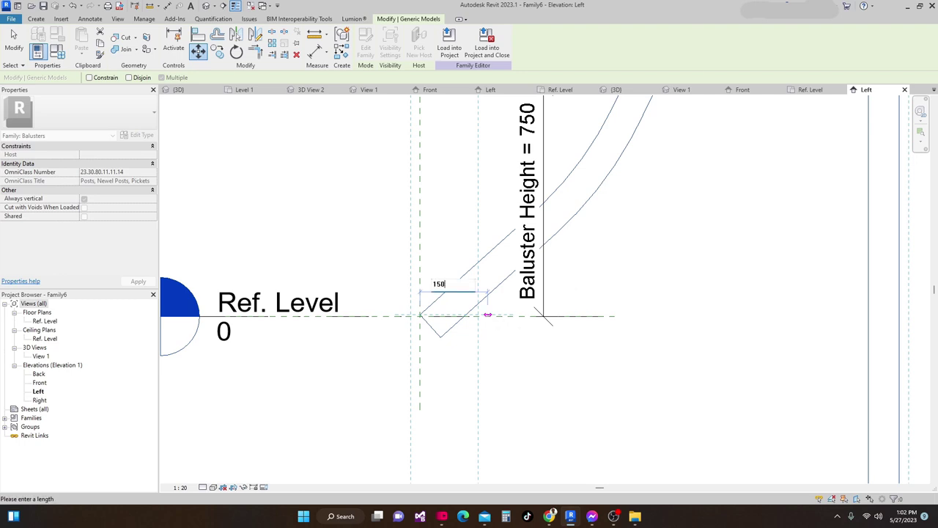
key("Return")
scroll(517, 316, "down", 4)
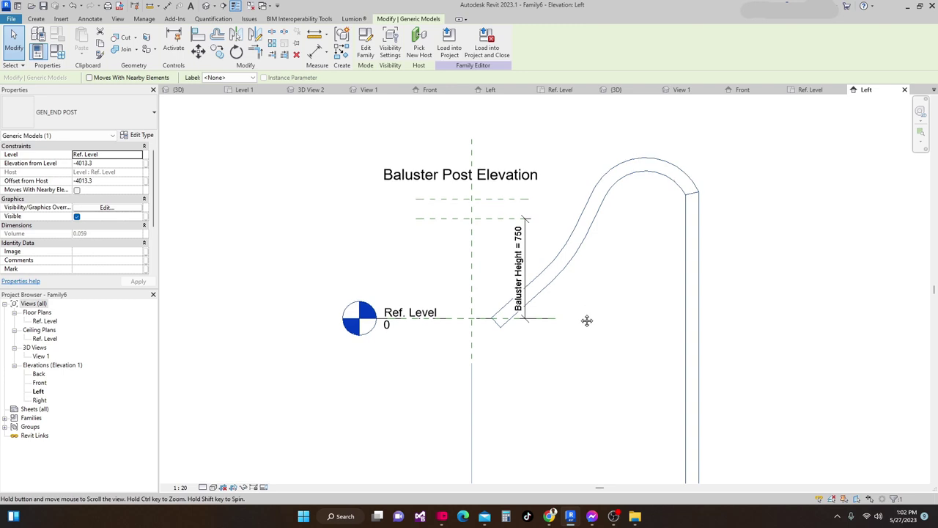
scroll(583, 309, "up", 1)
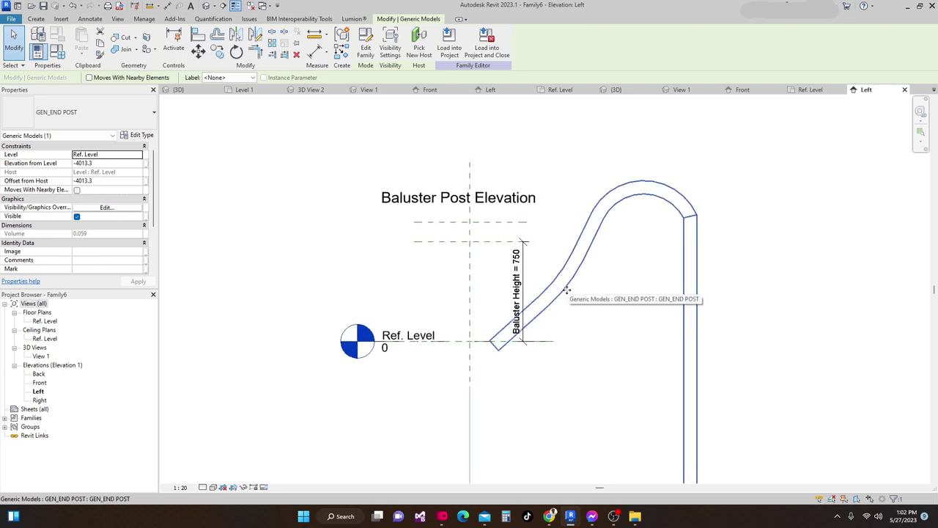
Move GEN_END POST vertically upward by 160 mm in the Left elevation and deselect it.
left_click(198, 50)
scroll(493, 337, "up", 2)
left_click(487, 345)
type("160")
key("Return")
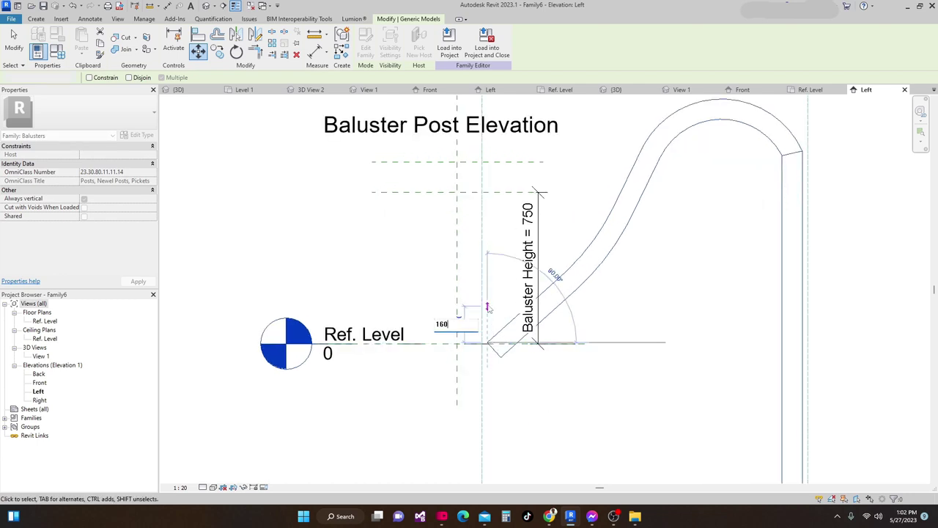
scroll(617, 352, "down", 3)
scroll(617, 352, "down", 2)
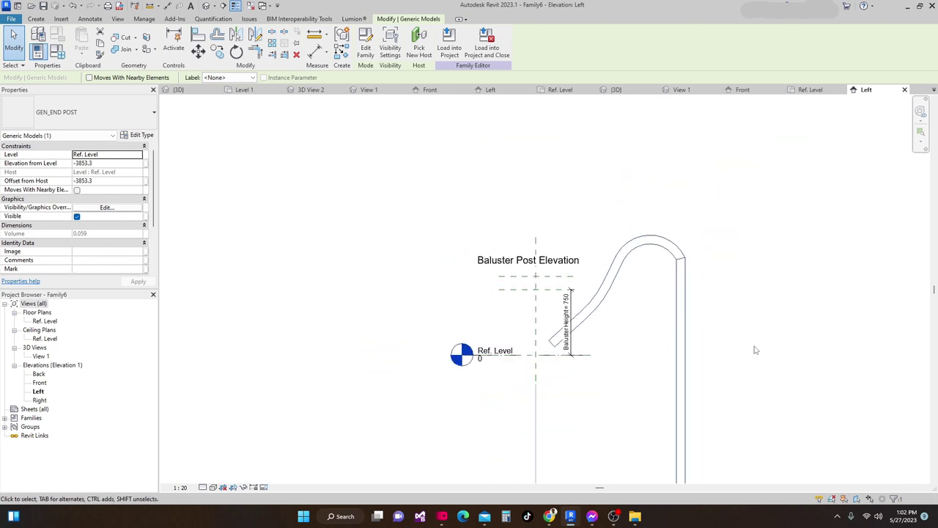
left_click(620, 316)
scroll(601, 302, "down", 1)
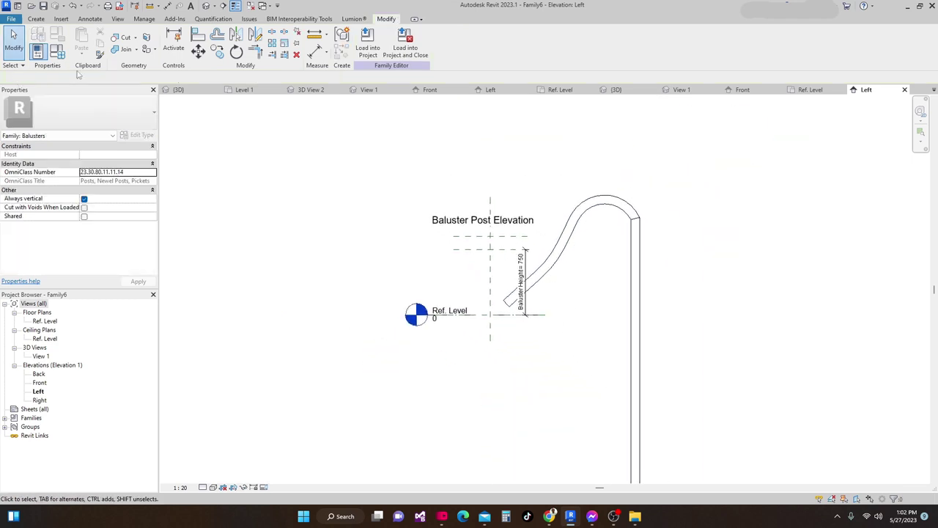
Save the family as End Post.rfa in the Revit Works folder, replacing the existing file.
left_click(44, 5)
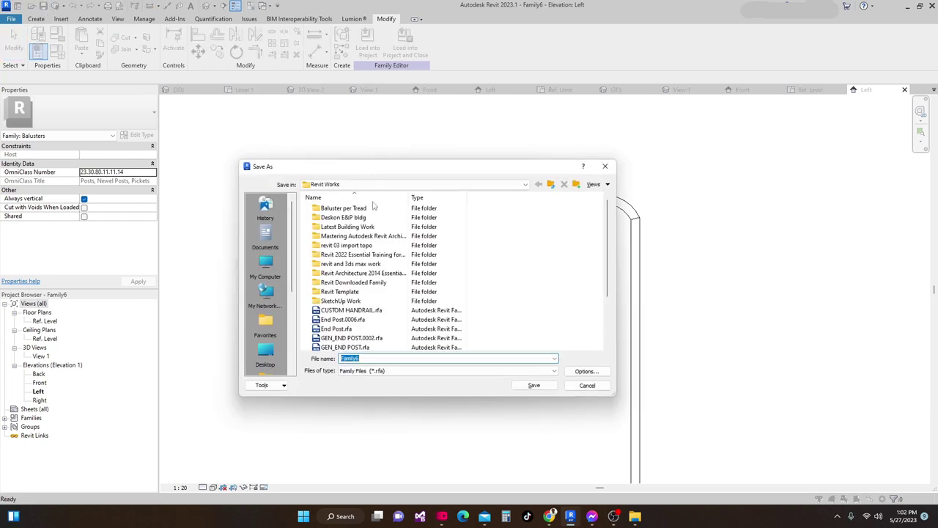
scroll(352, 257, "down", 1)
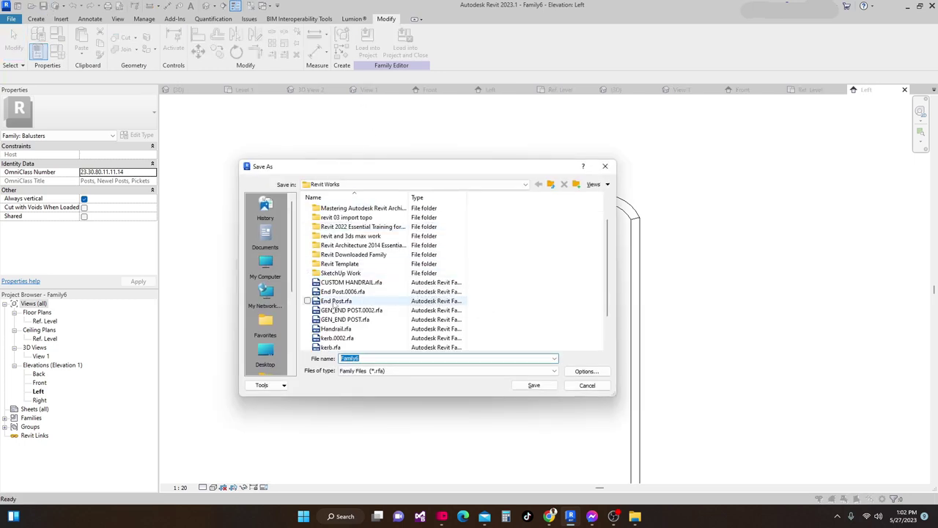
left_click(335, 301)
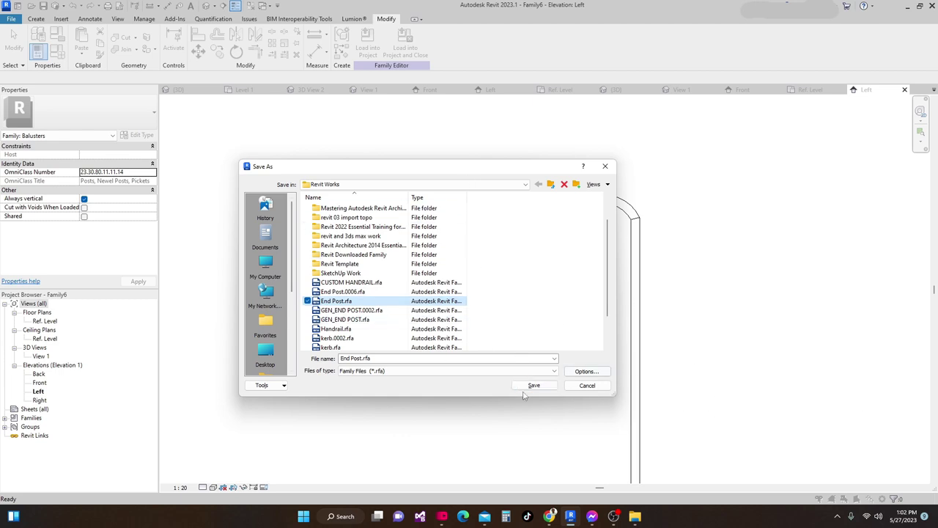
left_click(590, 372)
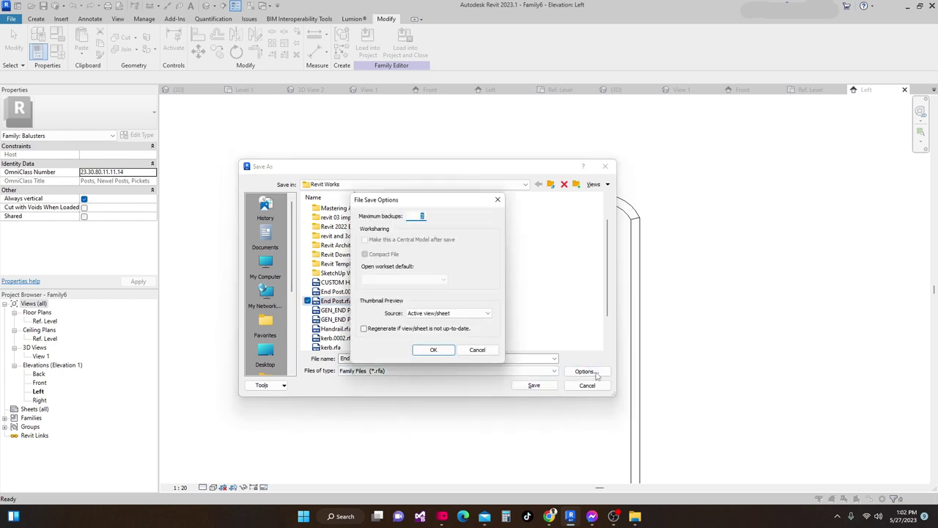
left_click(431, 351)
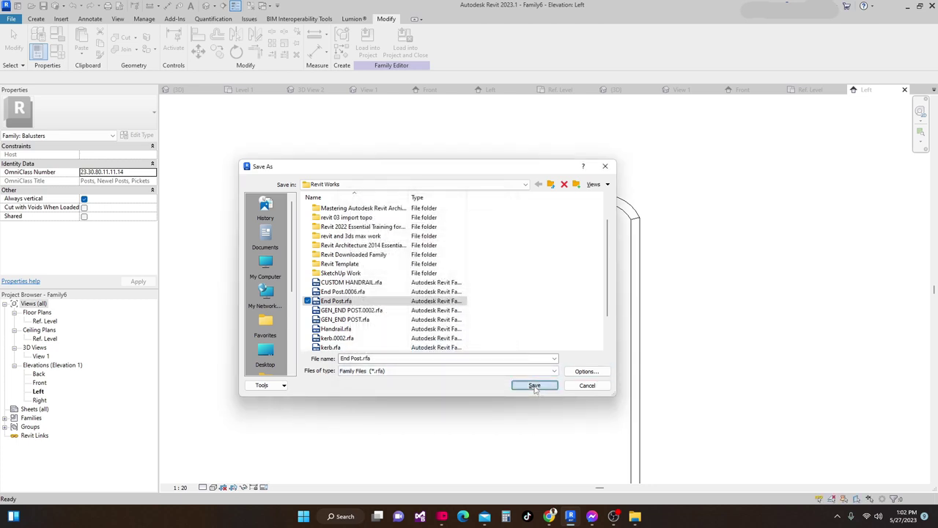
left_click(535, 385)
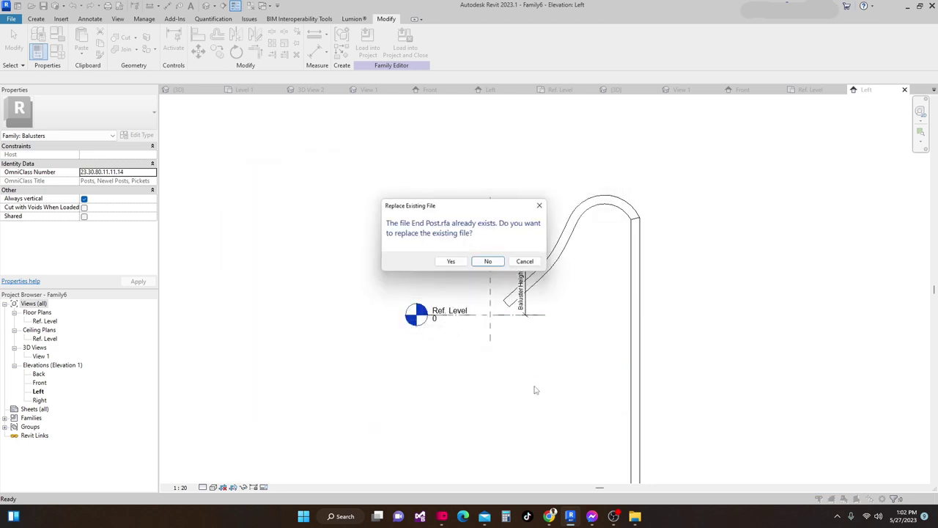
left_click(449, 262)
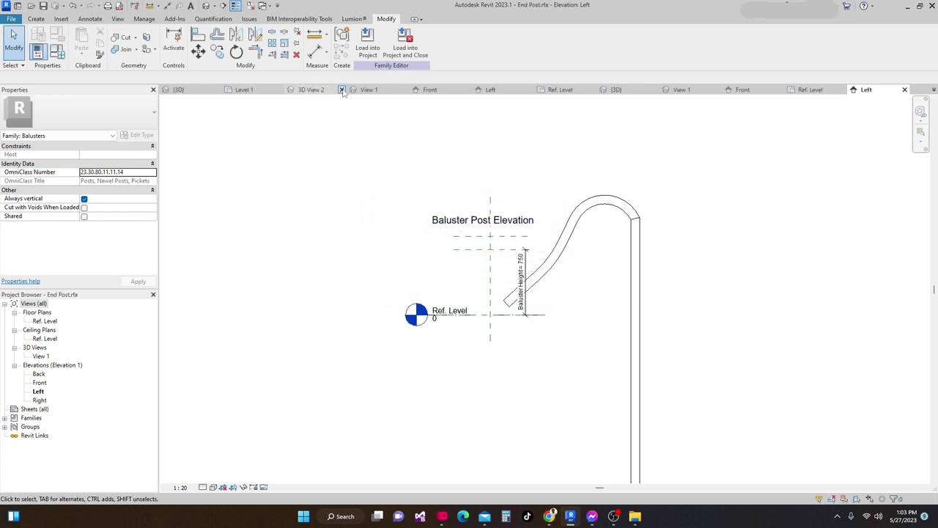
Load the End Post family into Part 12 Baluster Tread Support.rvt, overwriting the existing version and its parameter values.
left_click(367, 43)
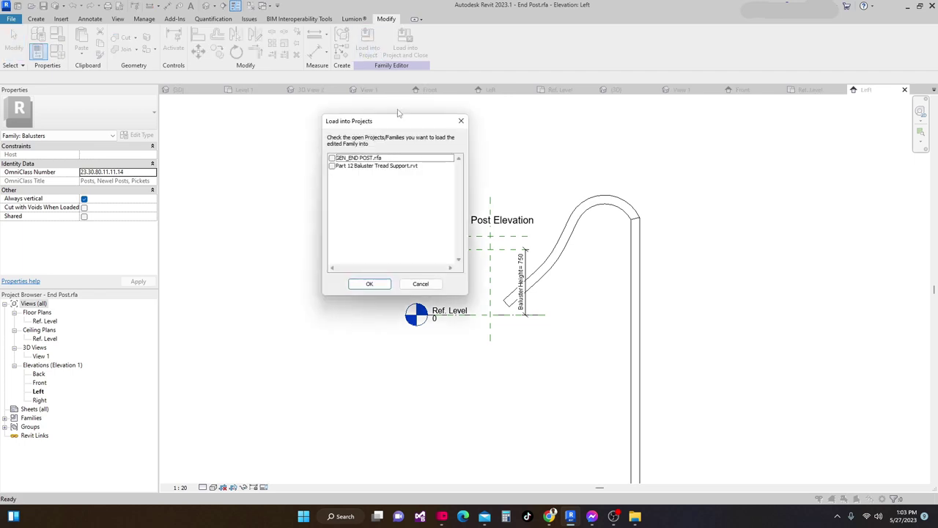
left_click(335, 167)
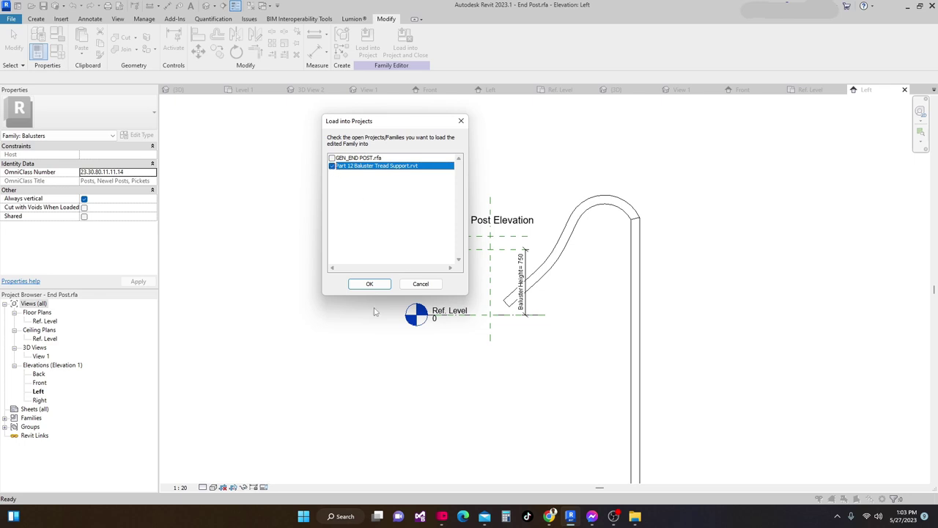
left_click(369, 285)
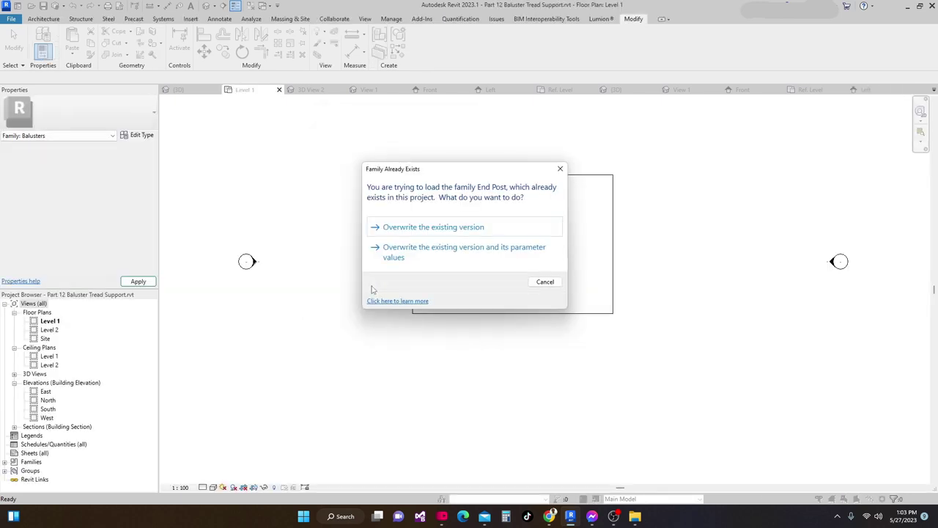
left_click(449, 258)
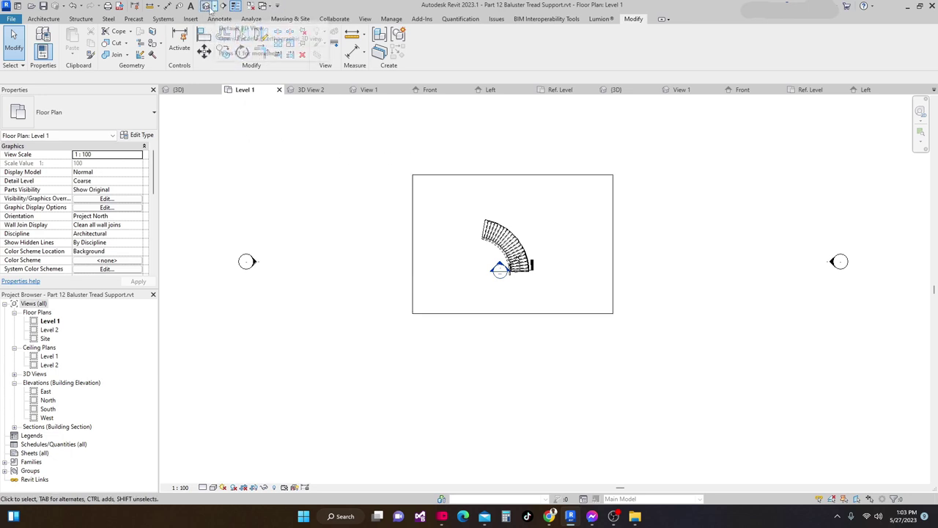
In the project's 3D view, assign End Post : End Post as the end post in the Lsft Side Custom rail type's baluster placement.
left_click(208, 6)
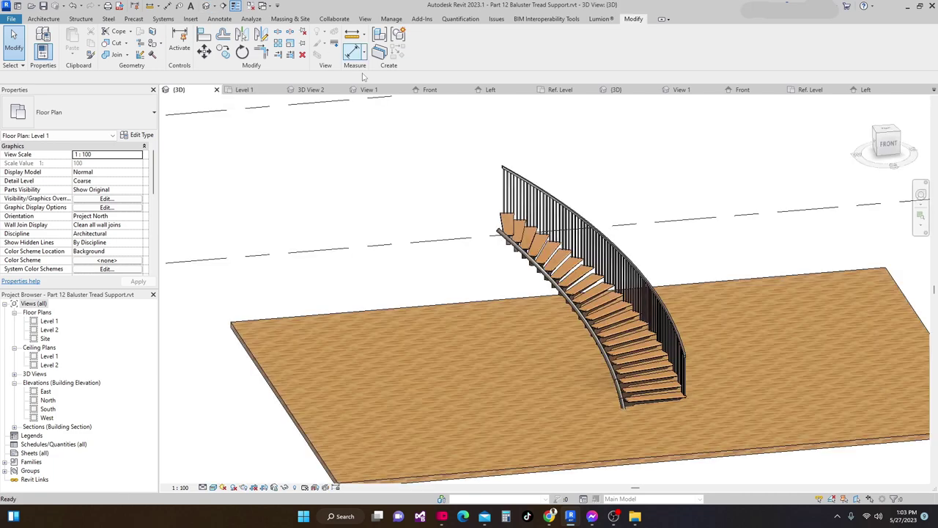
scroll(477, 300, "up", 4)
middle_click_drag(551, 316, 587, 212, "shift")
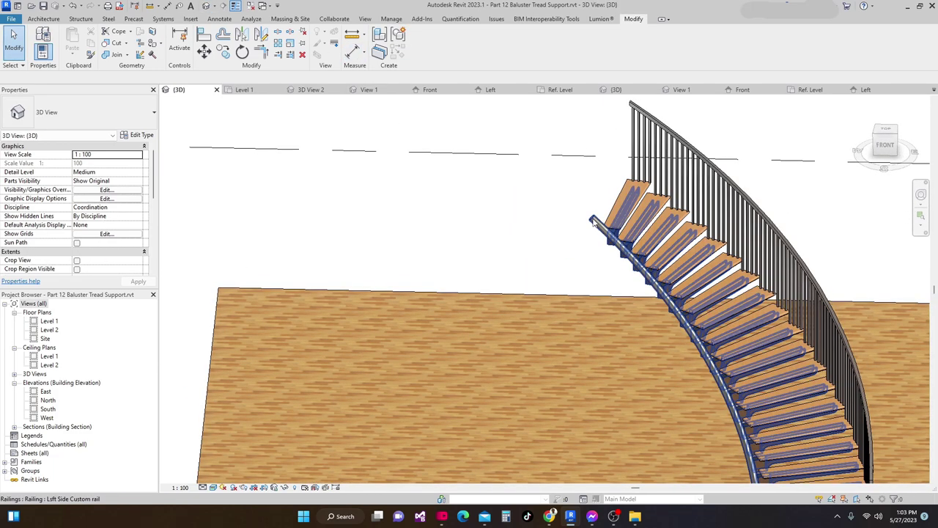
left_click(587, 213)
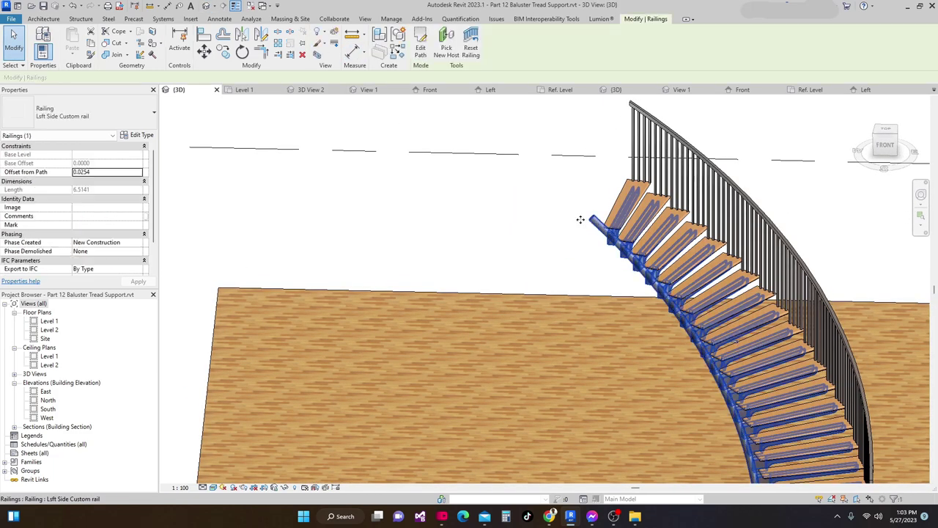
left_click(138, 135)
left_click_drag(367, 90, 423, 73)
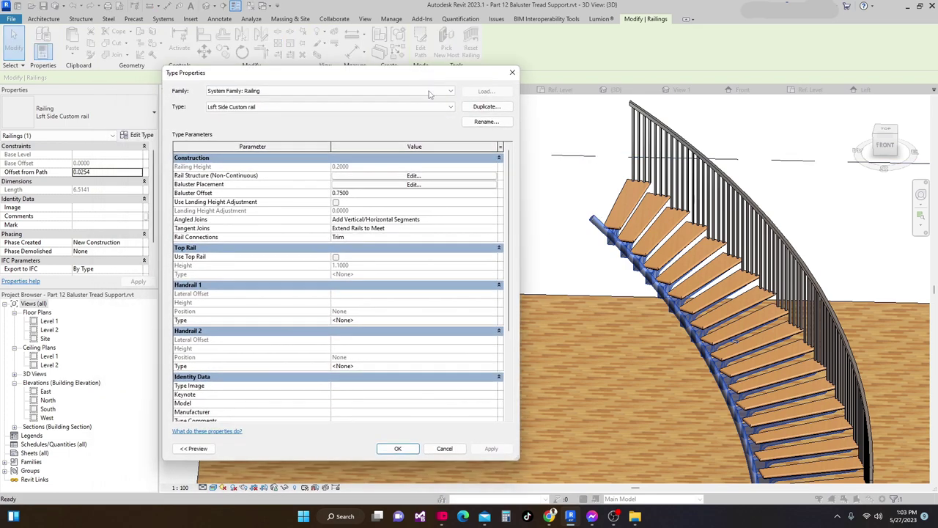
left_click(414, 184)
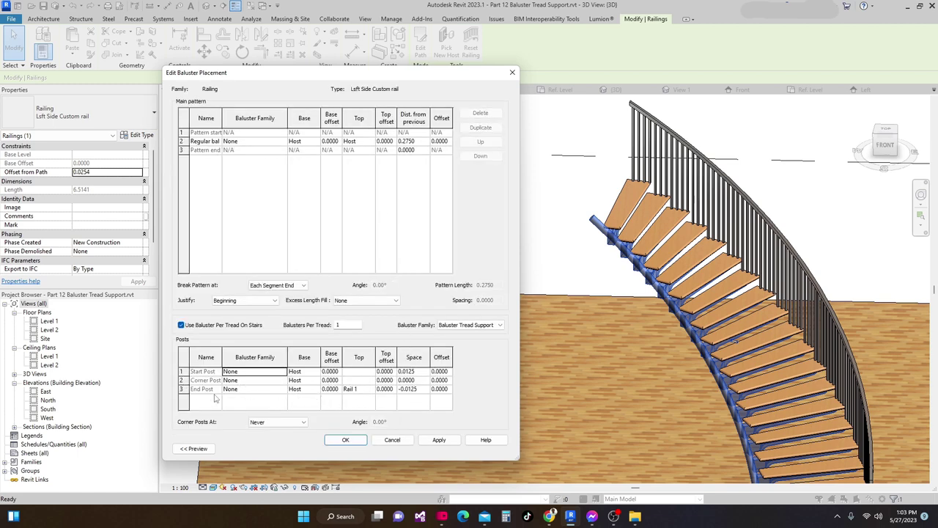
left_click(278, 389)
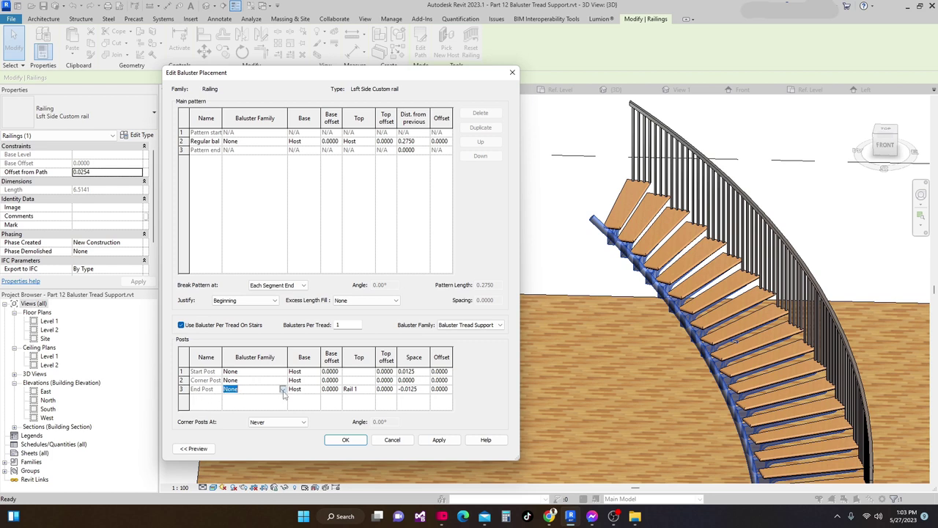
left_click(283, 390)
scroll(349, 413, "down", 5)
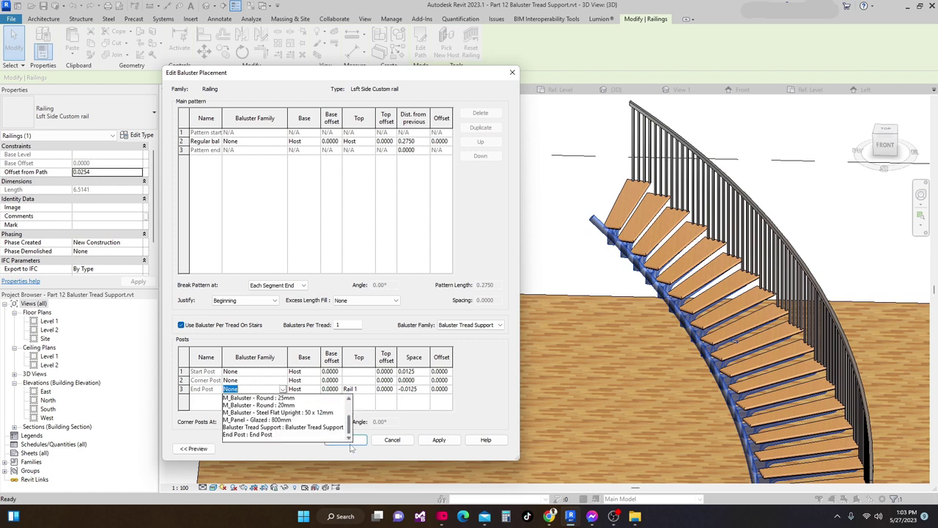
left_click(256, 436)
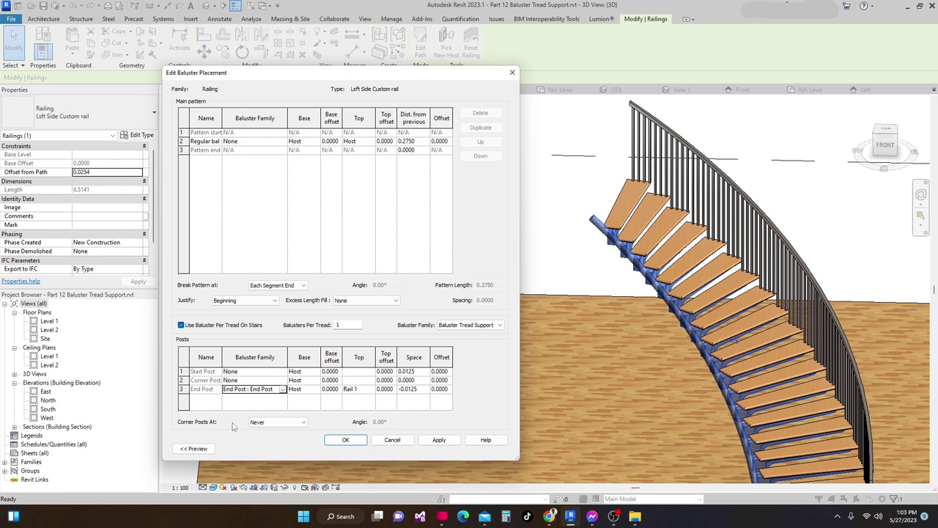
Set the end post's offset to 0.9 and apply the baluster placement and railing type changes.
left_click(440, 390)
type(".9")
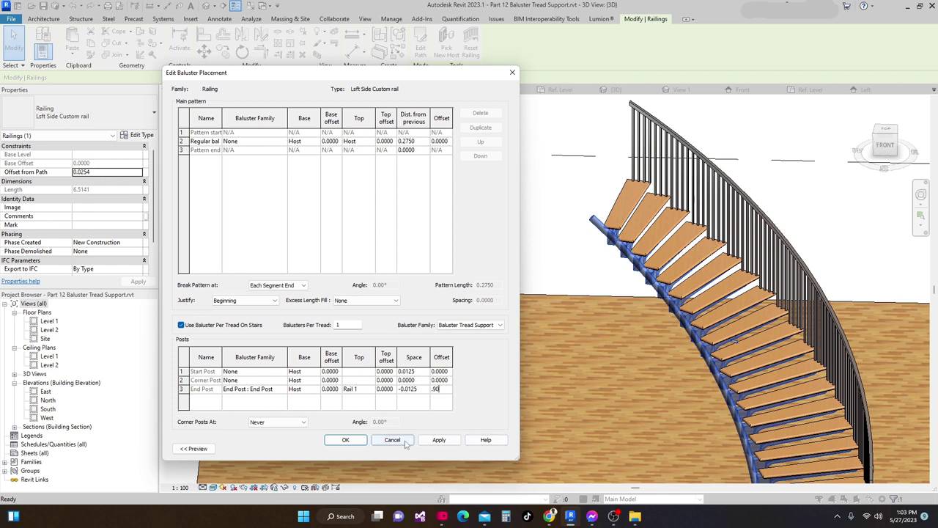
left_click(438, 440)
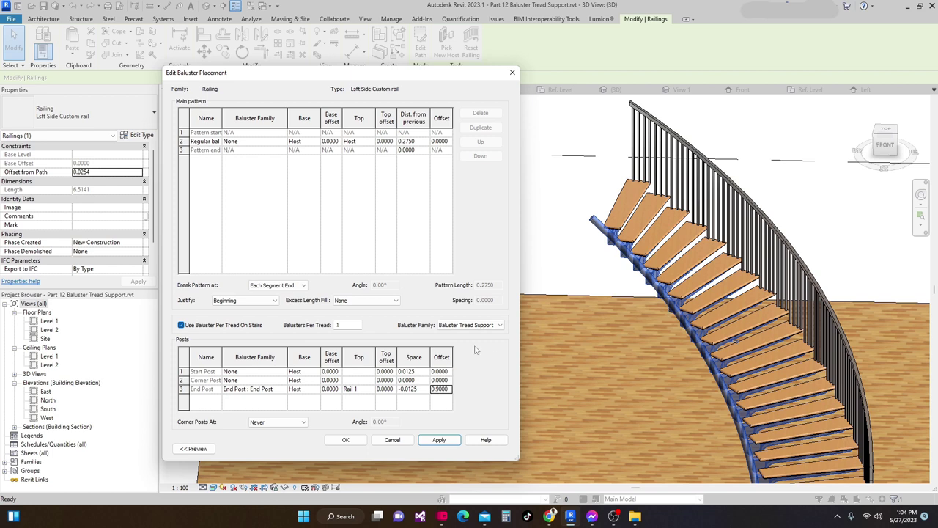
left_click(346, 441)
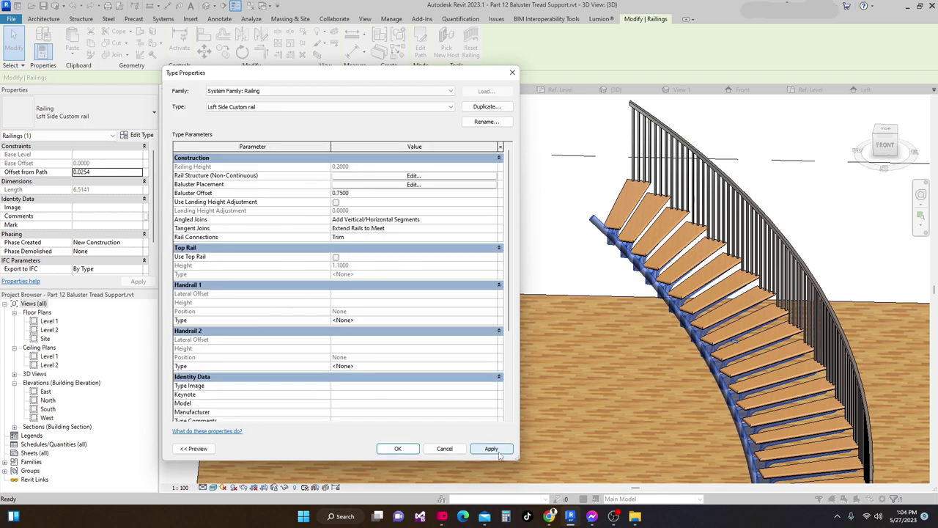
left_click(489, 449)
left_click(396, 449)
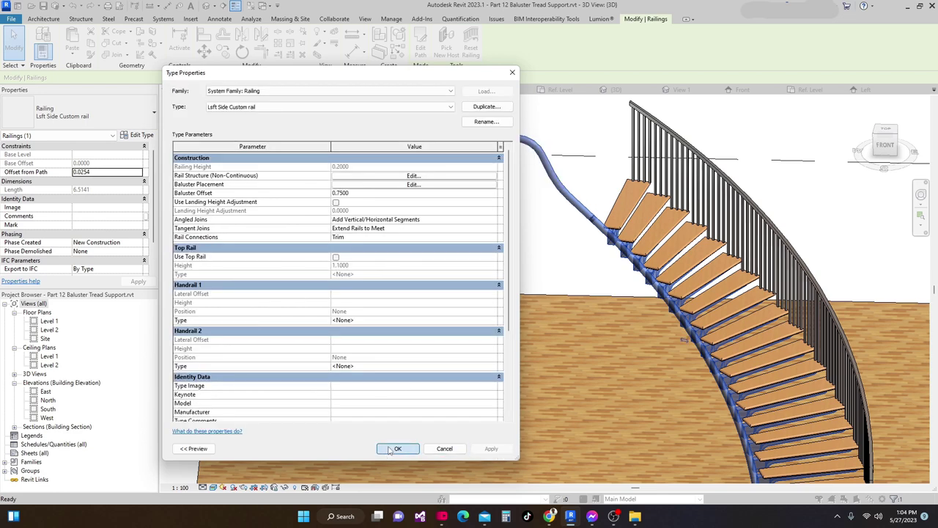
Examine the end post's base, its joint with the upper rail end and the lower end of the stair railing in 3D.
scroll(305, 448, "down", 5)
middle_click_drag(598, 386, 602, 356, "shift")
scroll(554, 389, "up", 3)
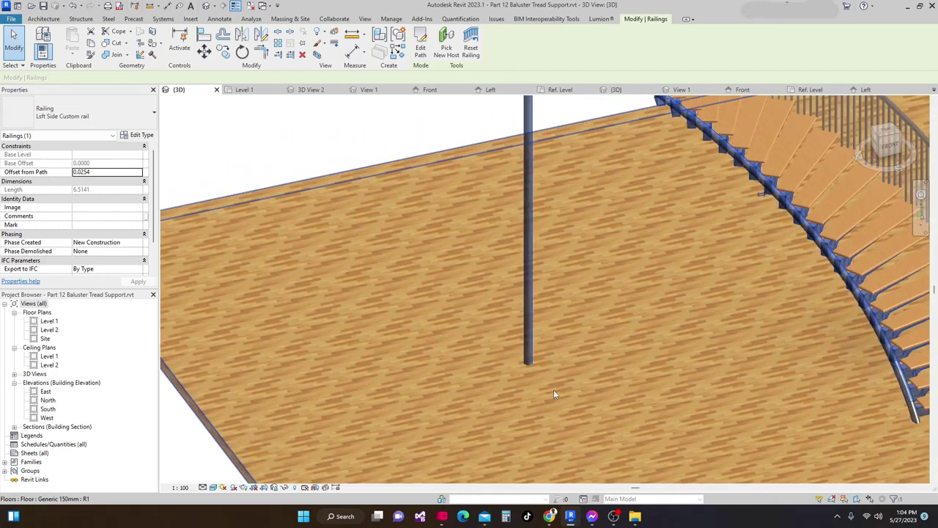
scroll(606, 339, "down", 5)
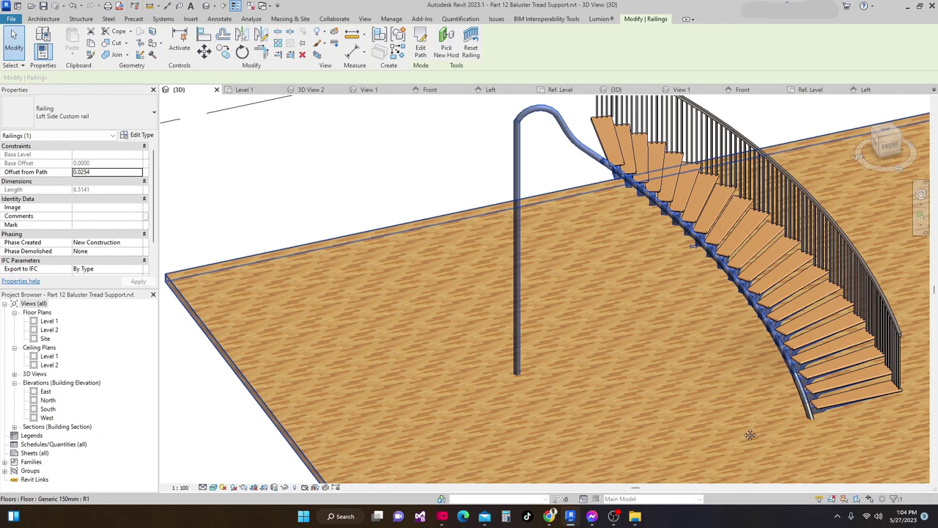
scroll(746, 428, "up", 3)
middle_click_drag(710, 404, 598, 410)
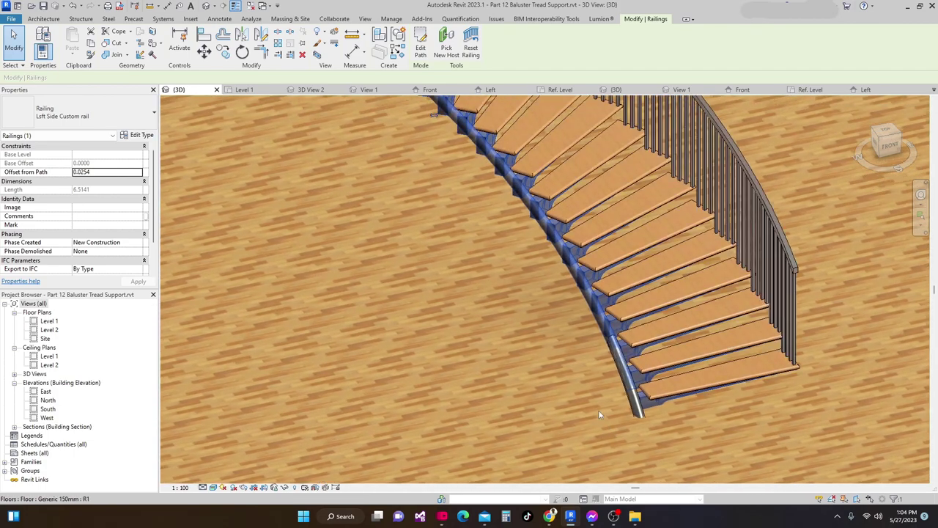
scroll(599, 412, "down", 5)
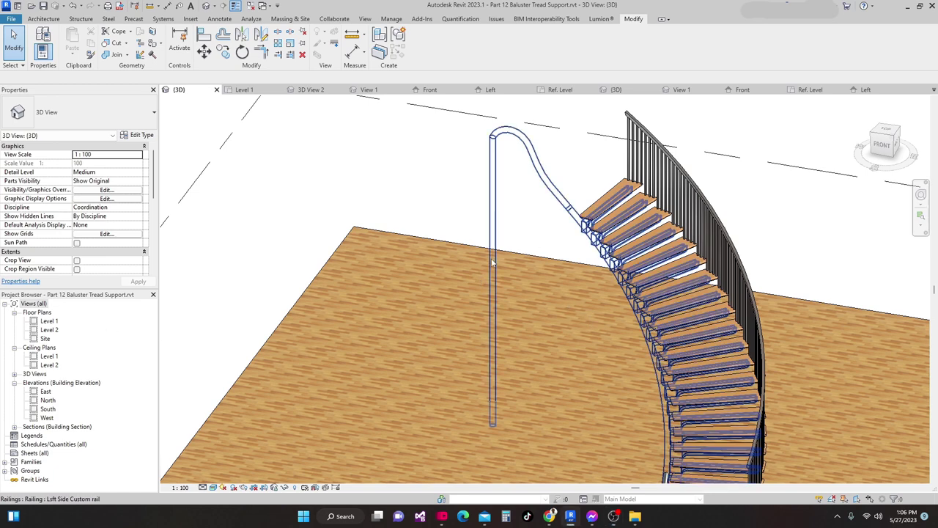
scroll(497, 219, "down", 3)
scroll(496, 227, "up", 3)
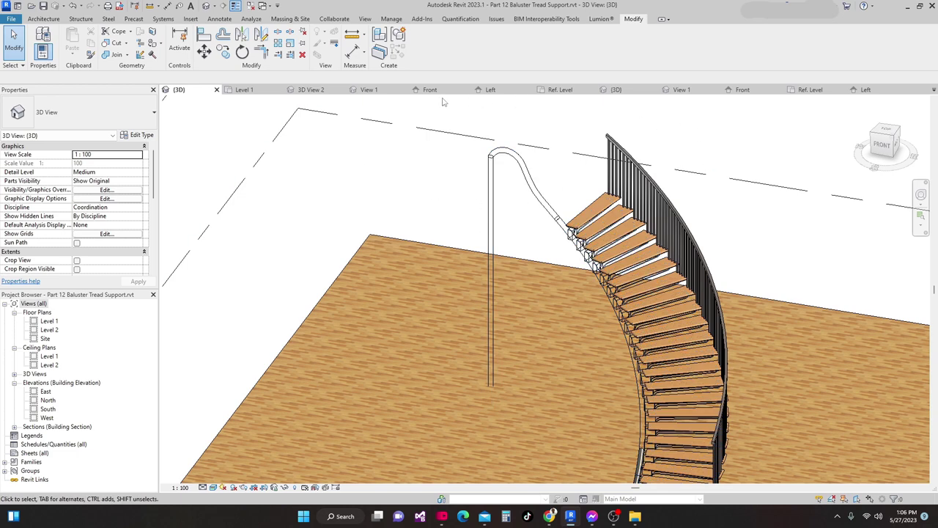
In the GEN_END POST family's 3D view, start a new family parameter for the post sweep's material.
left_click(556, 90)
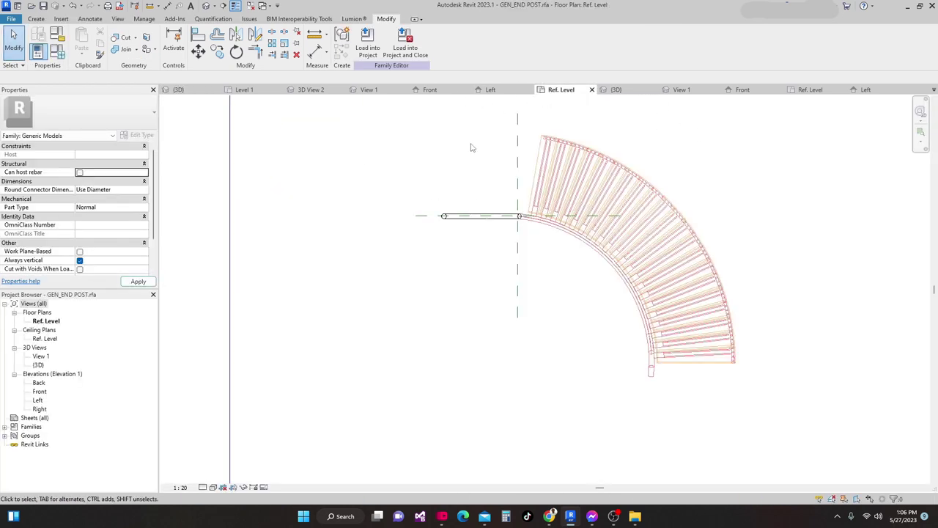
left_click(615, 91)
scroll(494, 260, "up", 3)
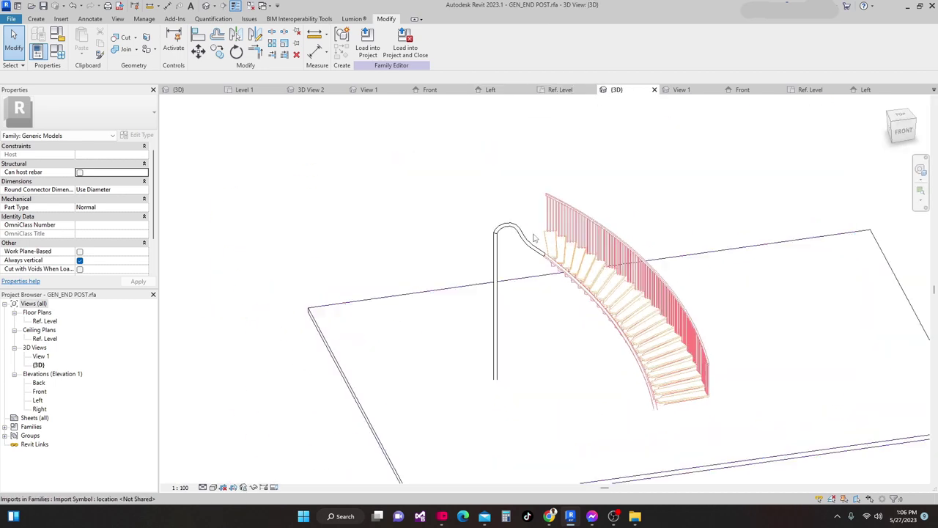
left_click(490, 265)
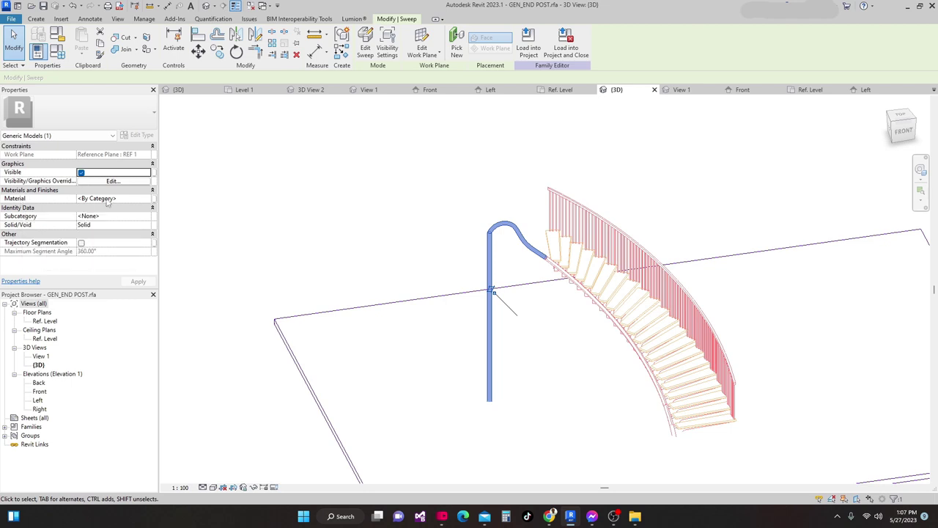
left_click(152, 198)
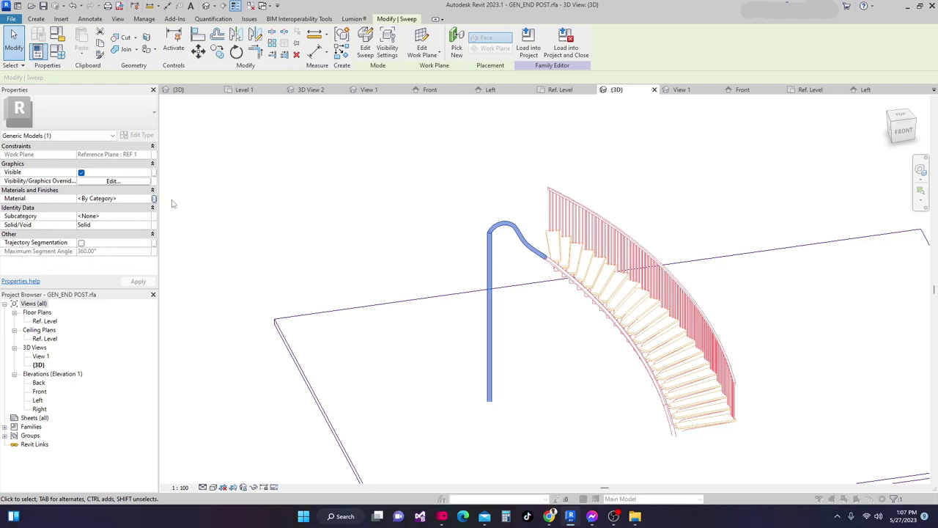
left_click_drag(331, 187, 360, 173)
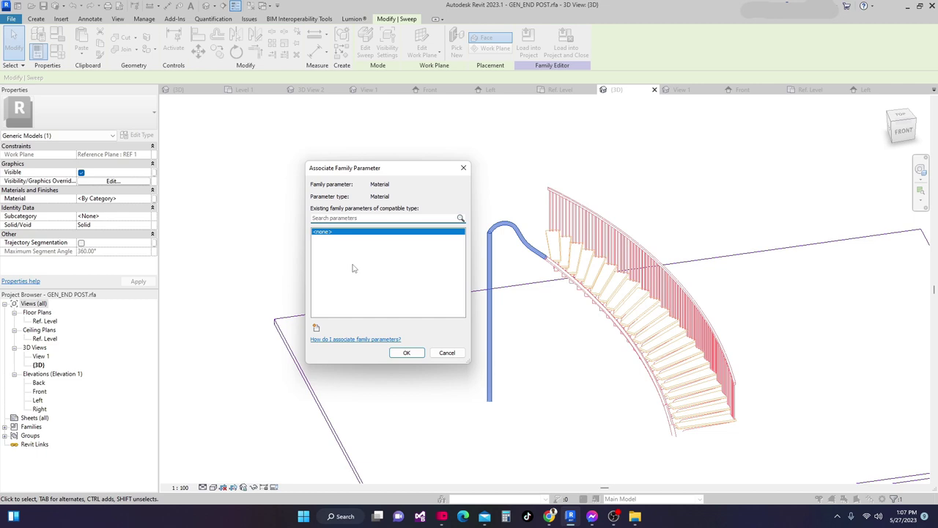
left_click(316, 328)
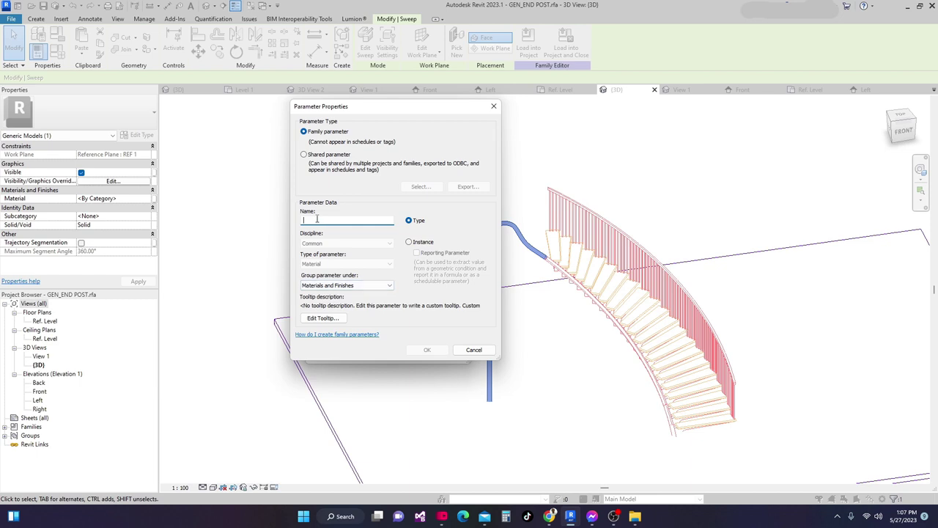
Name the new type parameter End Post Material and link it to the post sweep's material.
type("eN")
key("BackSpace")
key("BackSpace")
key("BackSpace")
type("e")
key("BackSpace")
type("E")
key("Caps_Lock")
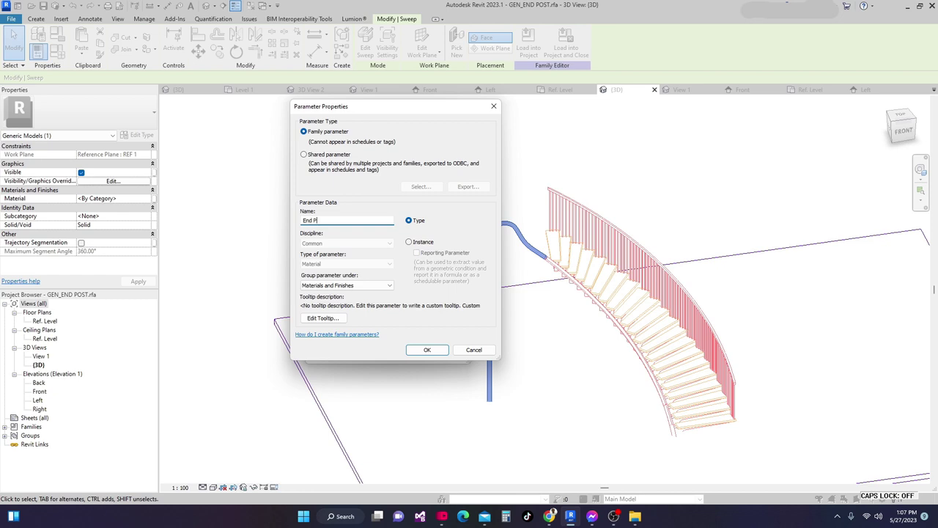
type("nd Post Material")
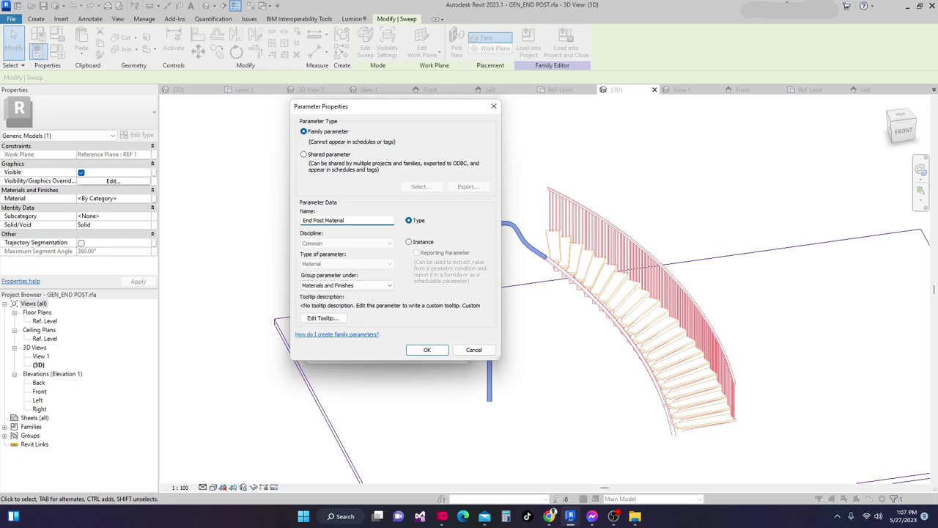
left_click(435, 351)
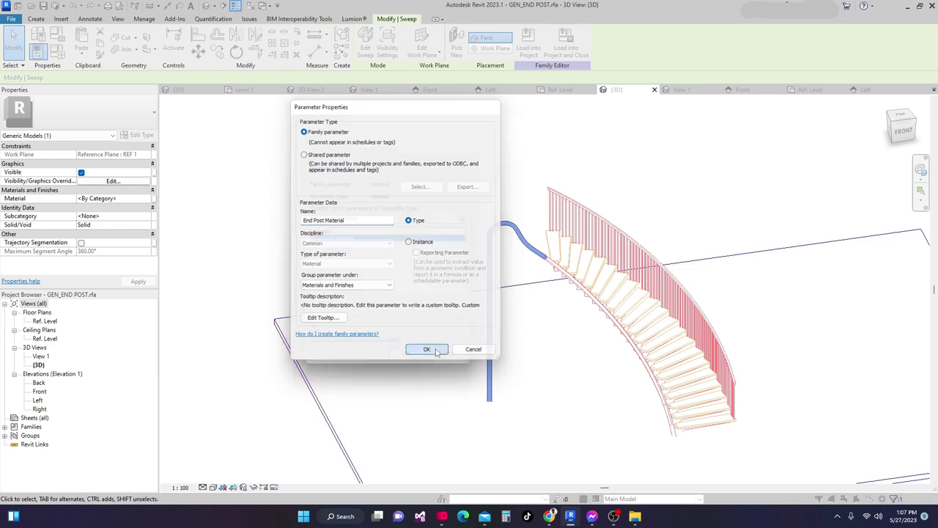
left_click(409, 354)
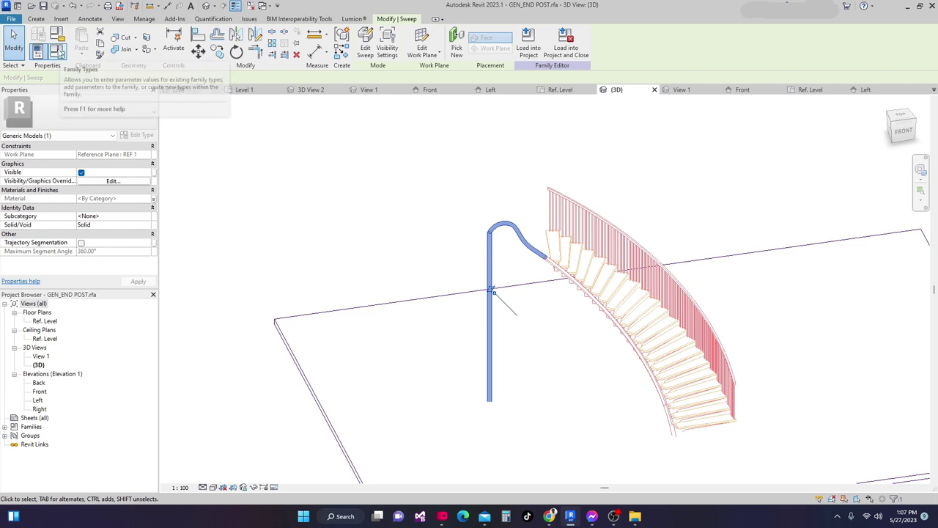
Open the family types, start choosing a material for End Post Material and search the materials for "steel".
left_click(58, 51)
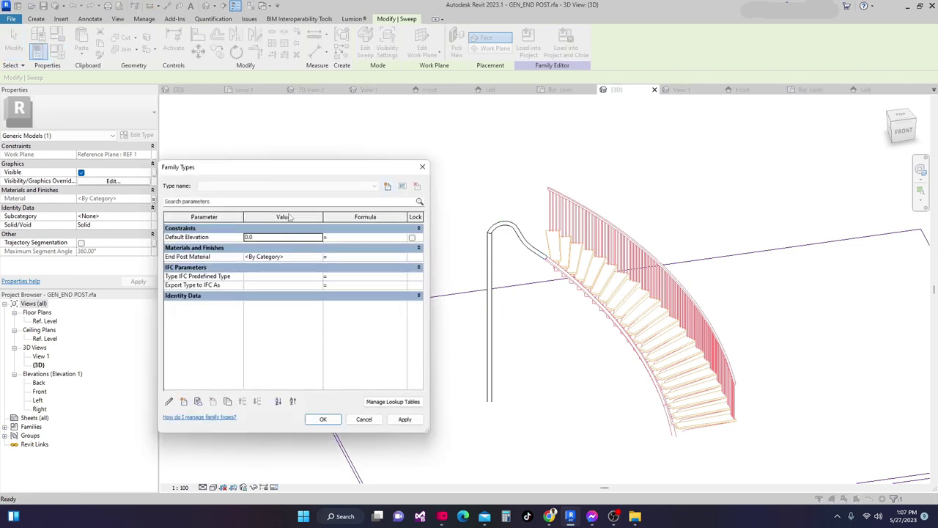
left_click_drag(332, 176, 364, 163)
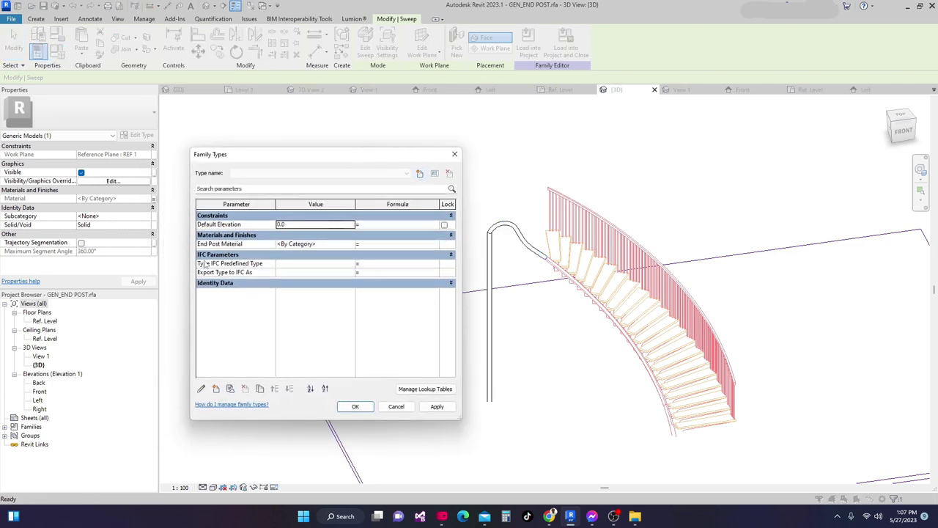
left_click(351, 247)
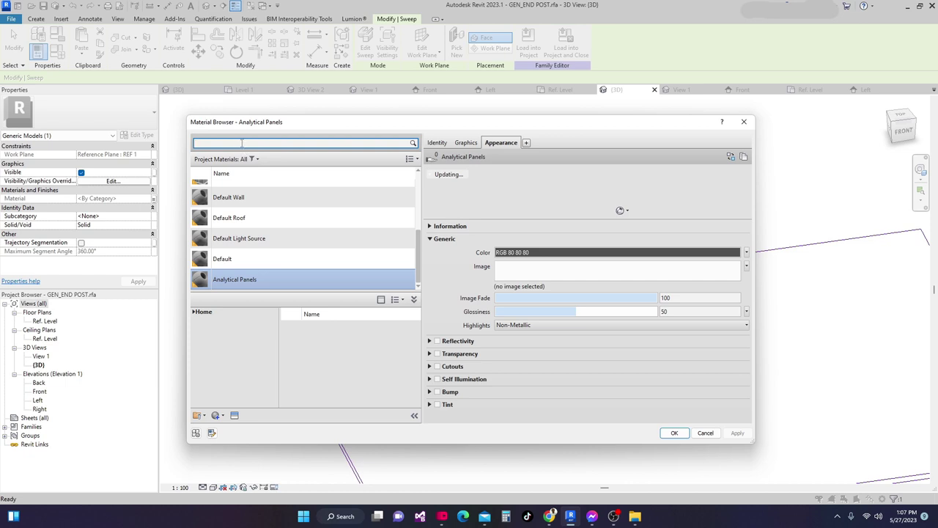
left_click(240, 143)
type("ste")
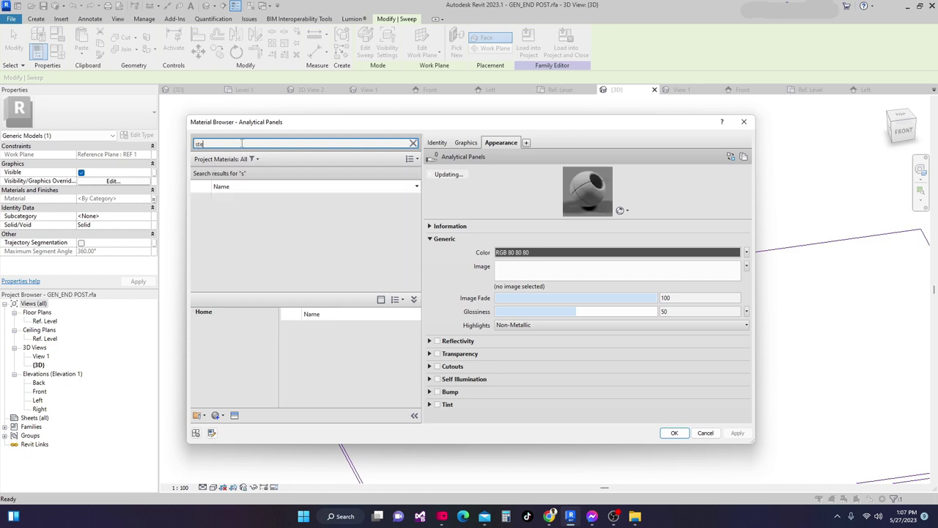
type("el")
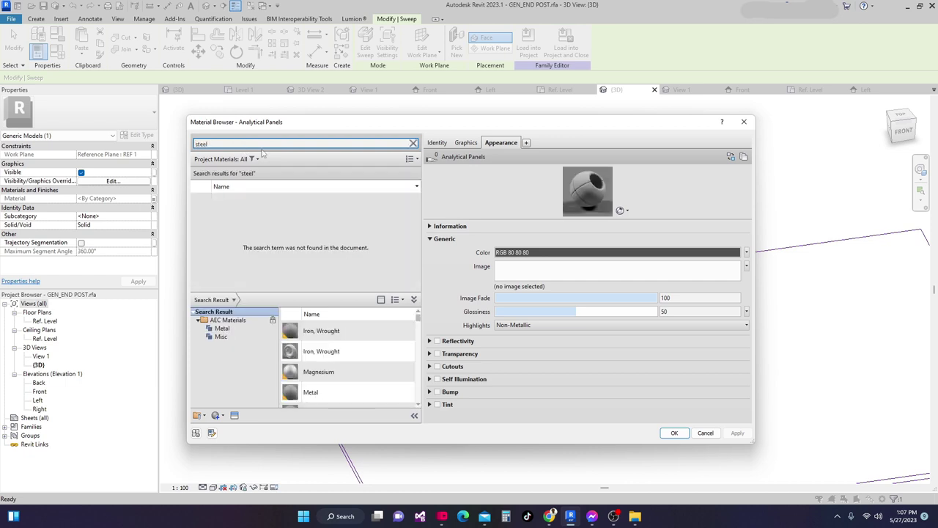
Add Stainless Steel AISI 304 from the AEC Materials library to the family, assign it to End Post Material and apply the family types.
left_click(420, 329)
left_click_drag(421, 329, 422, 340)
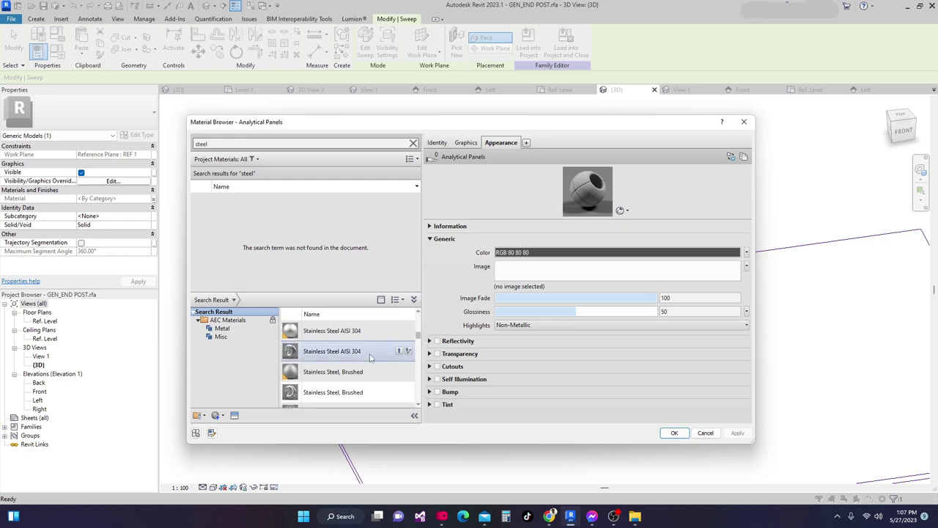
left_click(317, 354)
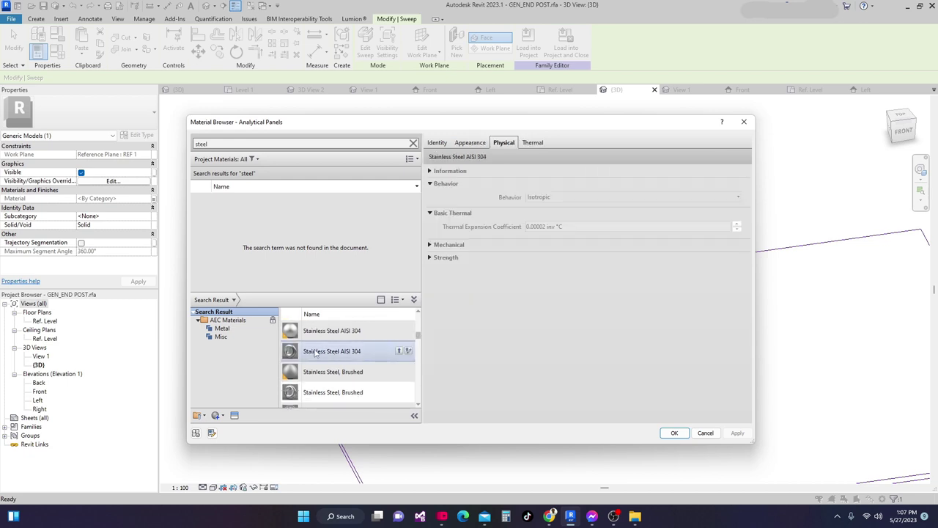
left_click(401, 351)
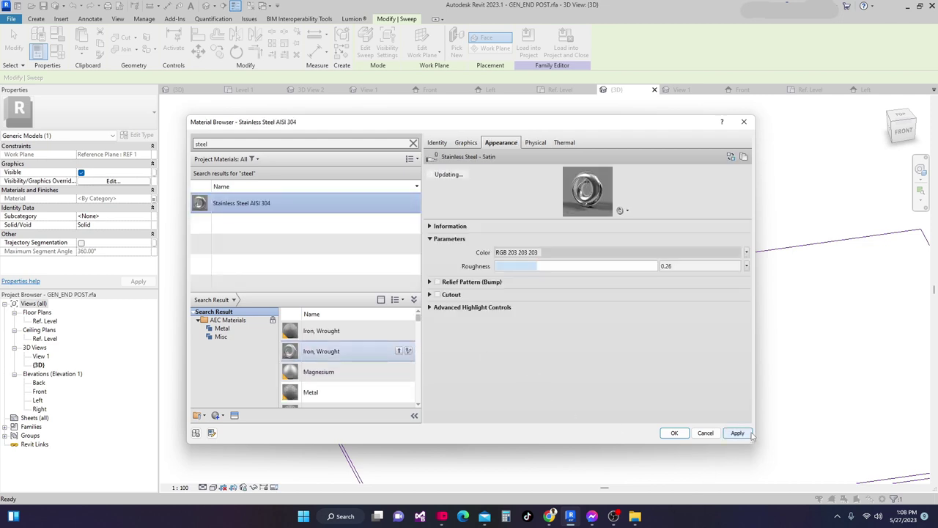
left_click(737, 432)
left_click(674, 433)
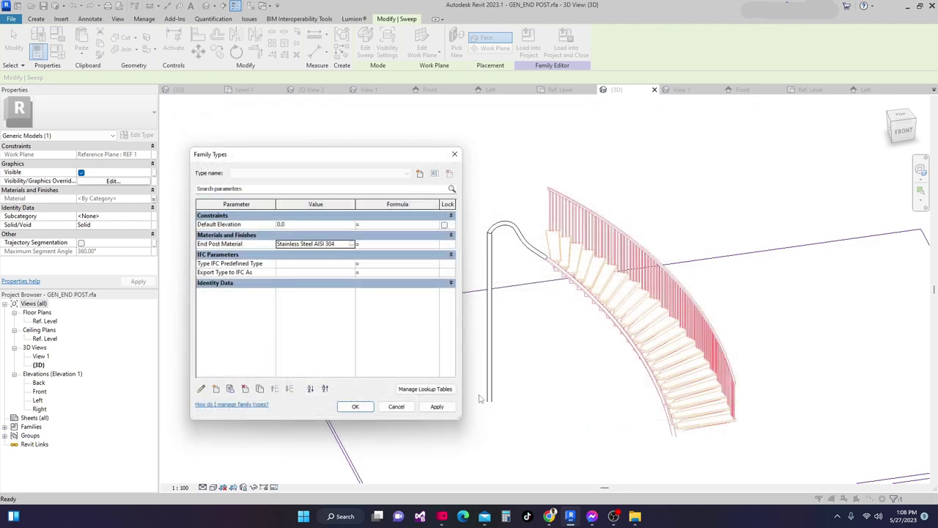
left_click(354, 406)
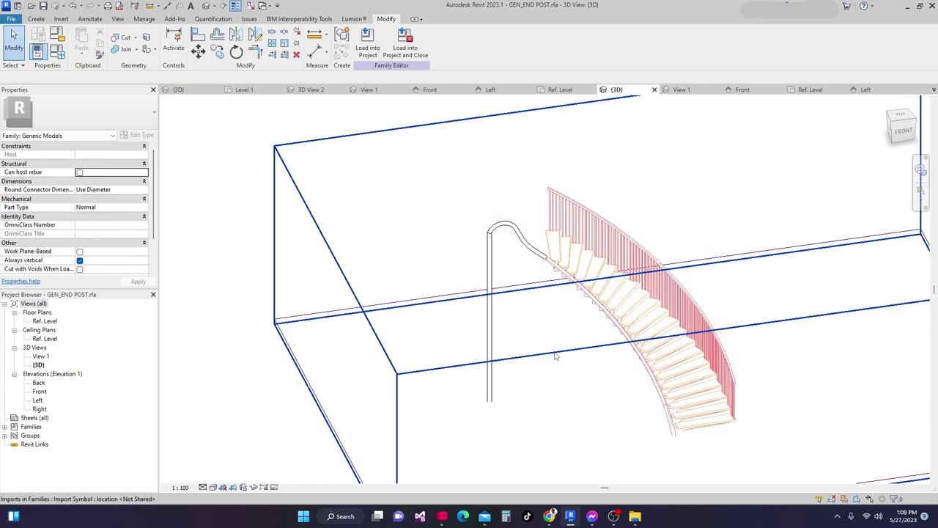
Reload the edited GEN_END POST family into End Post.rfa.
middle_click_drag(561, 359, 449, 318)
scroll(516, 224, "down", 3)
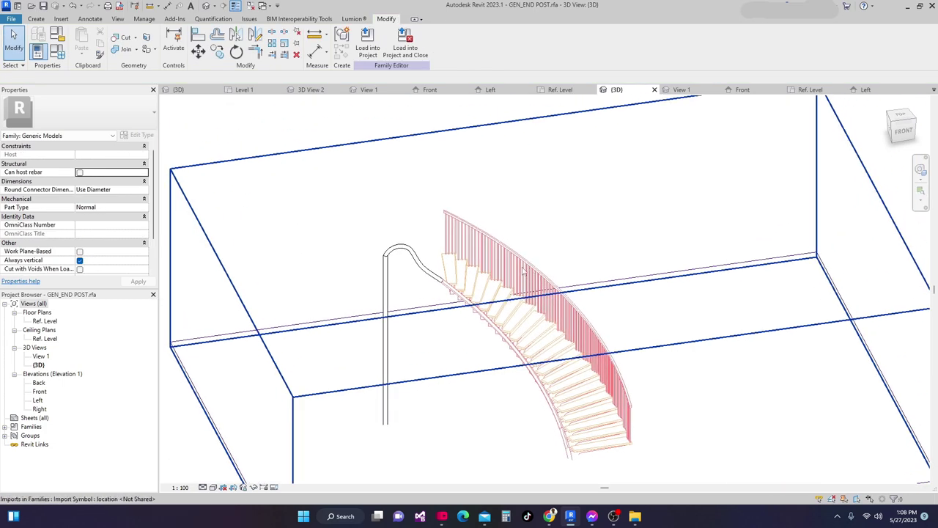
left_click(357, 52)
left_click(332, 158)
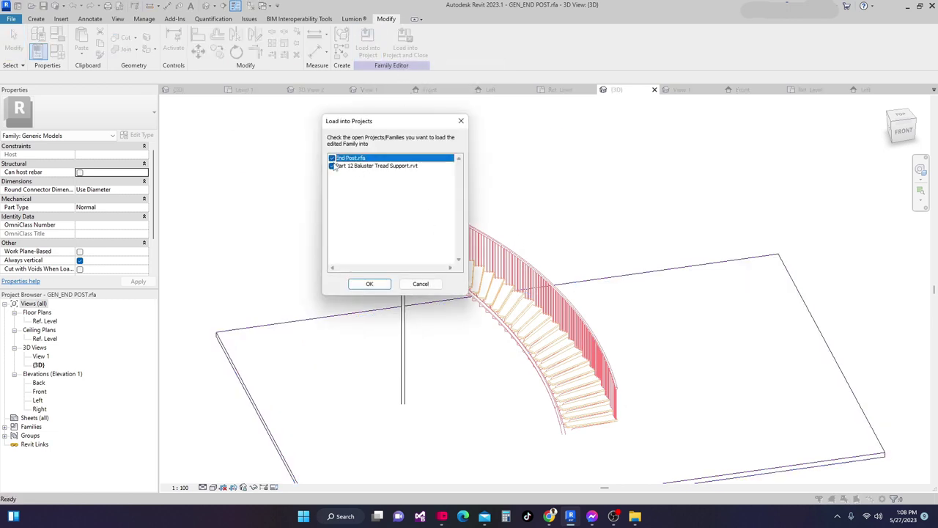
left_click(332, 166)
left_click(360, 286)
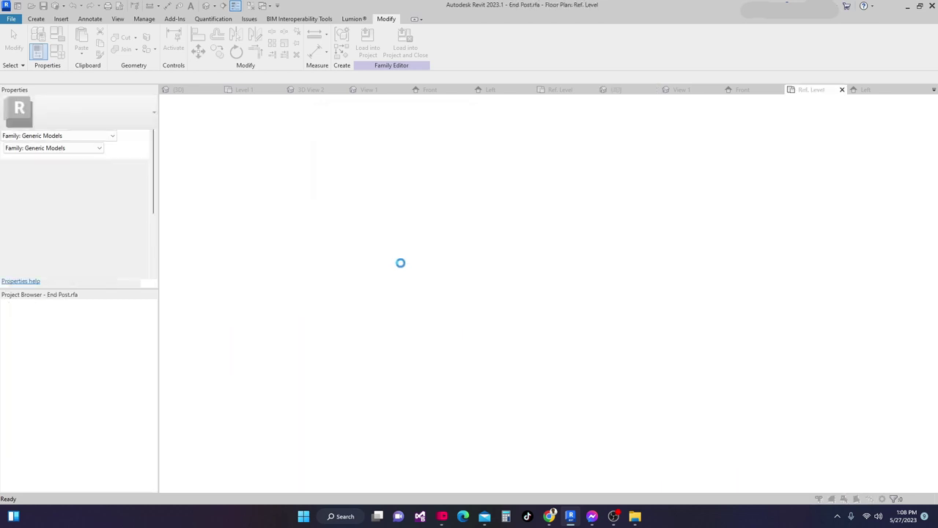
left_click(412, 250)
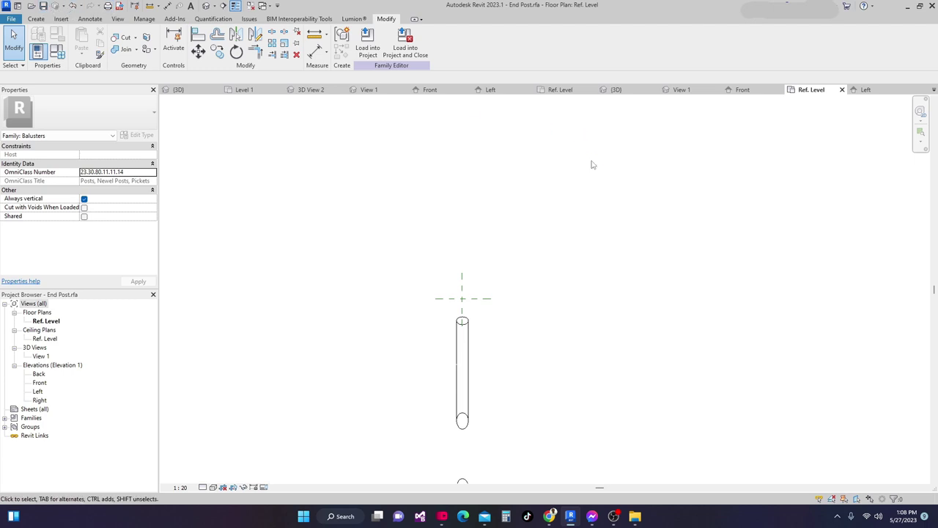
Reload the End Post baluster family into the Part 12 Baluster Tread Support.rvt project only.
scroll(587, 169, "down", 3)
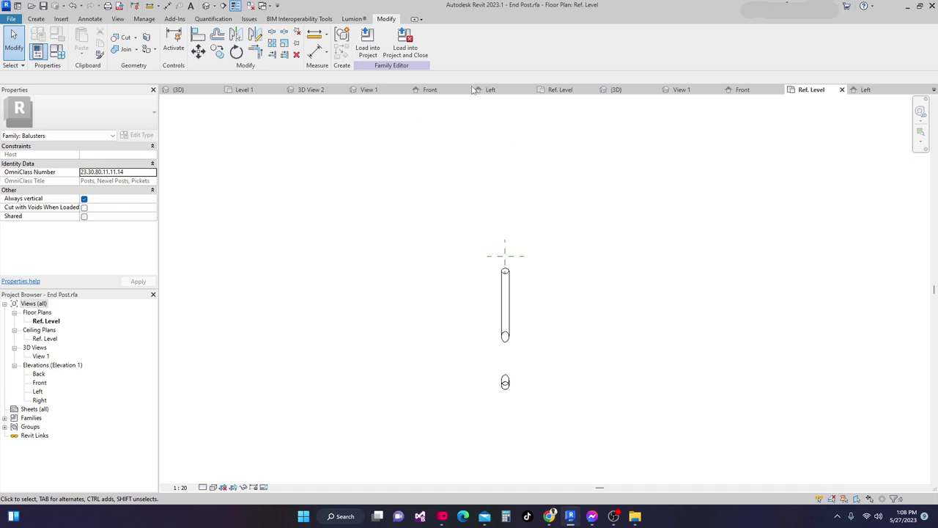
left_click(367, 42)
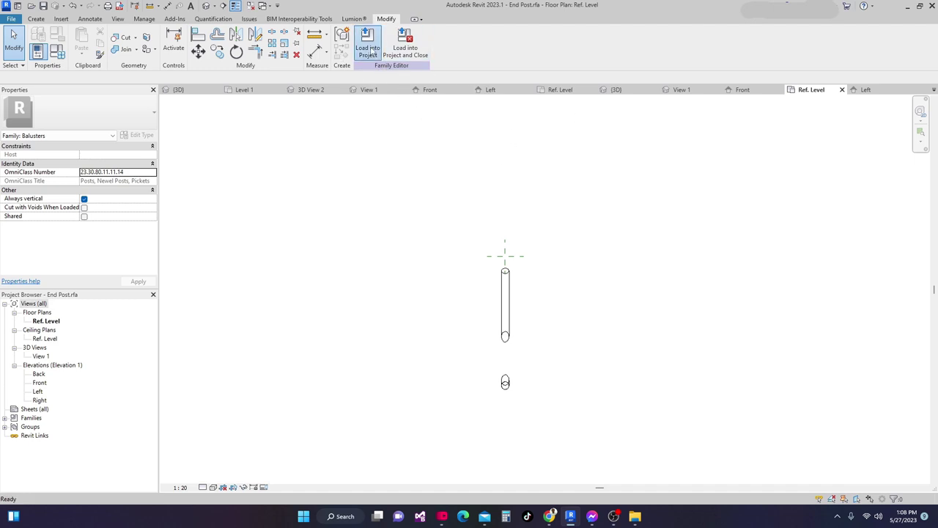
left_click(333, 166)
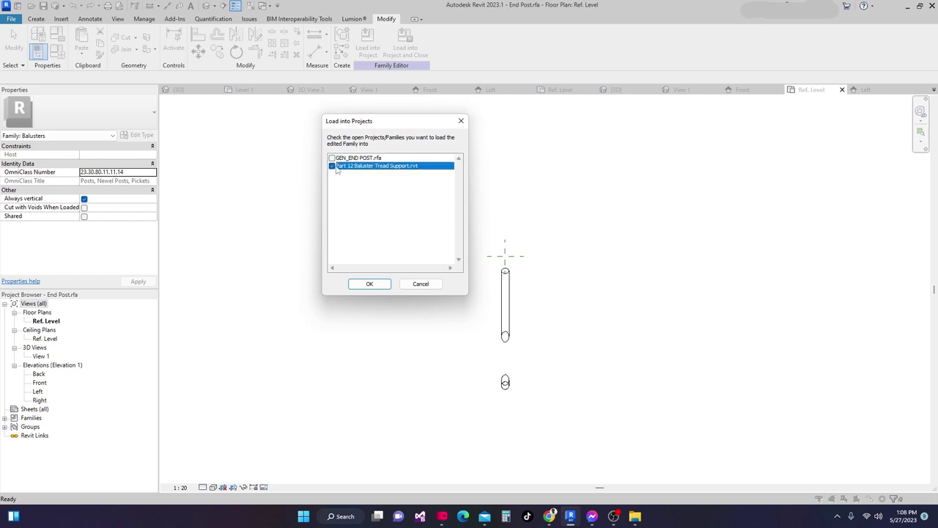
left_click(369, 285)
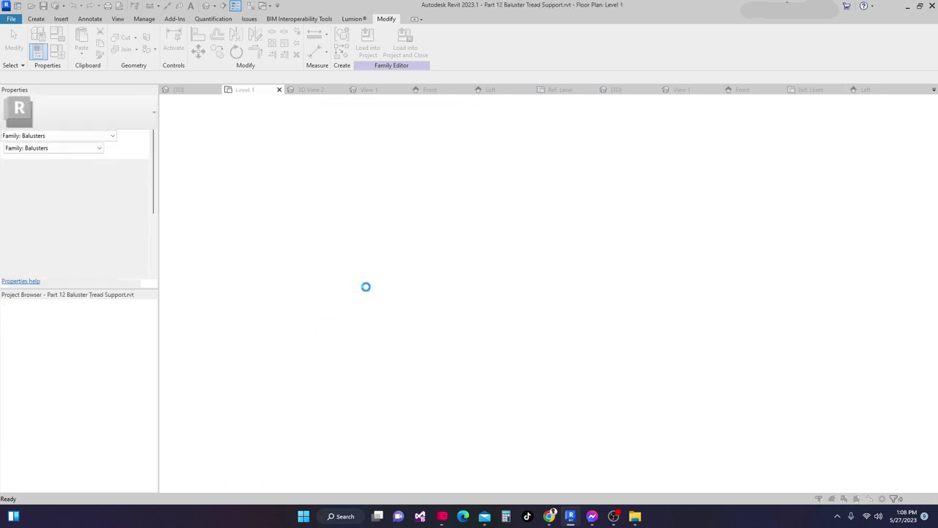
left_click(403, 261)
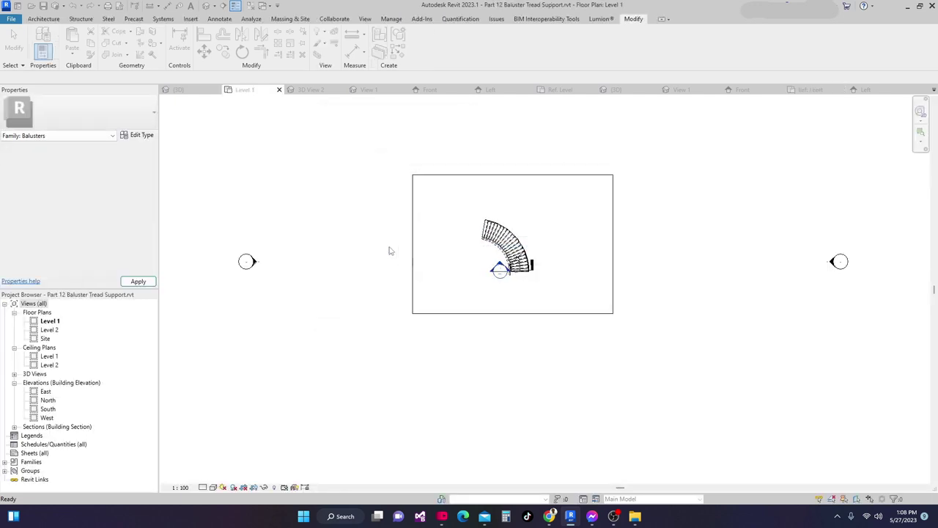
Examine the end post's material and its joint with the custom railing in the project's 3D view.
left_click(178, 90)
middle_click_drag(522, 260, 435, 261, "shift")
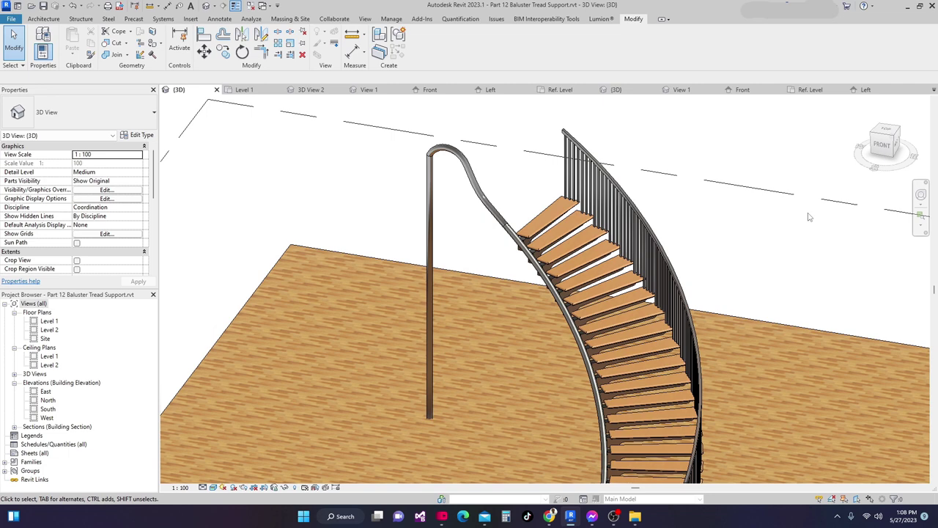
scroll(802, 191, "down", 3)
middle_click_drag(778, 238, 689, 260, "shift")
middle_click_drag(607, 271, 578, 274, "shift")
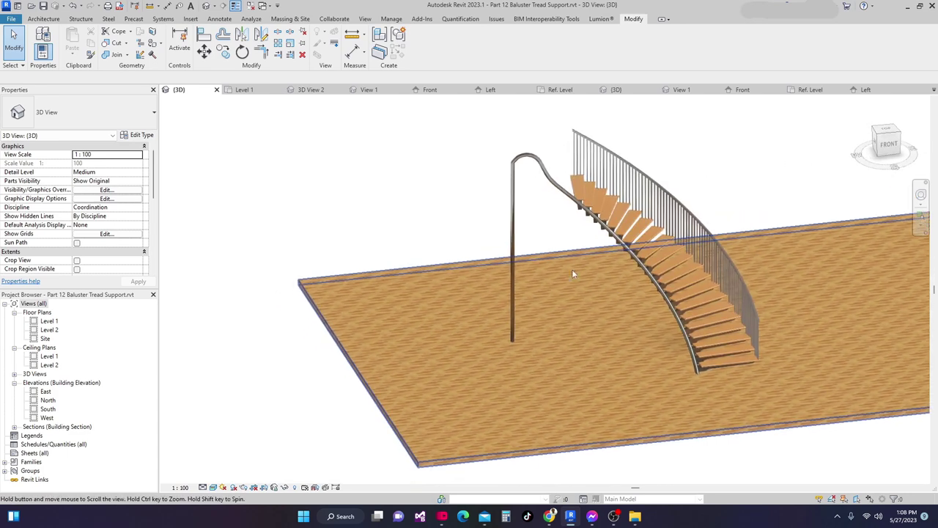